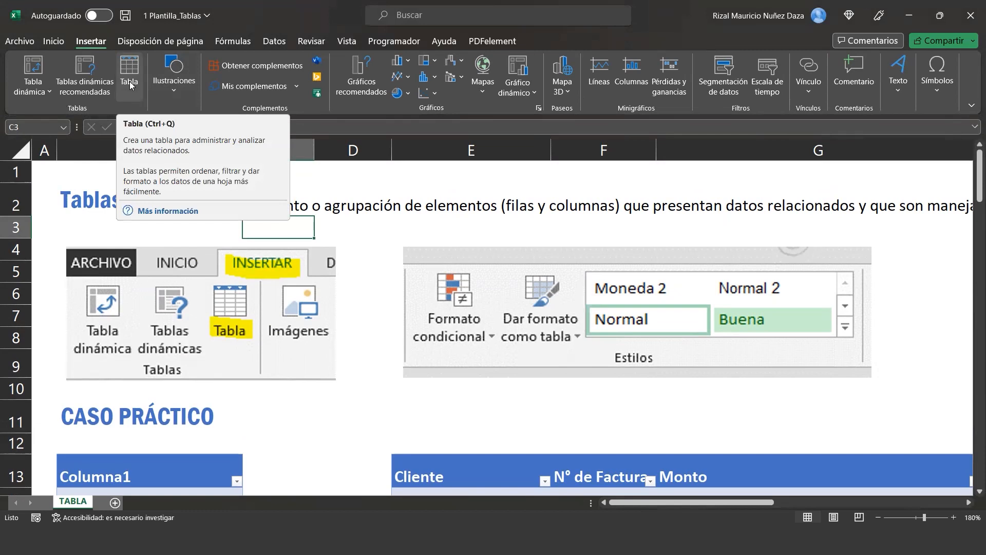
pyautogui.click(336, 243)
pyautogui.click(376, 224)
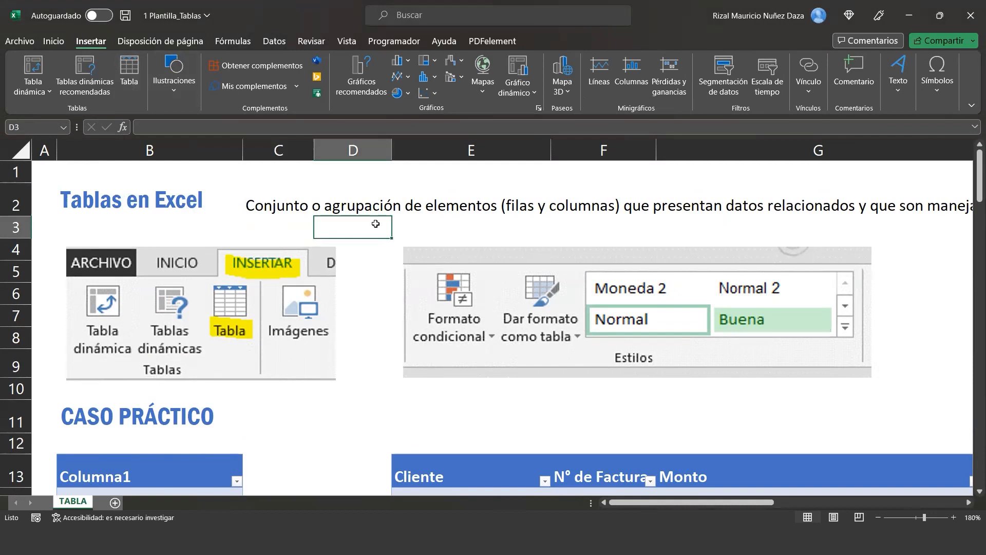
pyautogui.hotkey('ctrl', 'q')
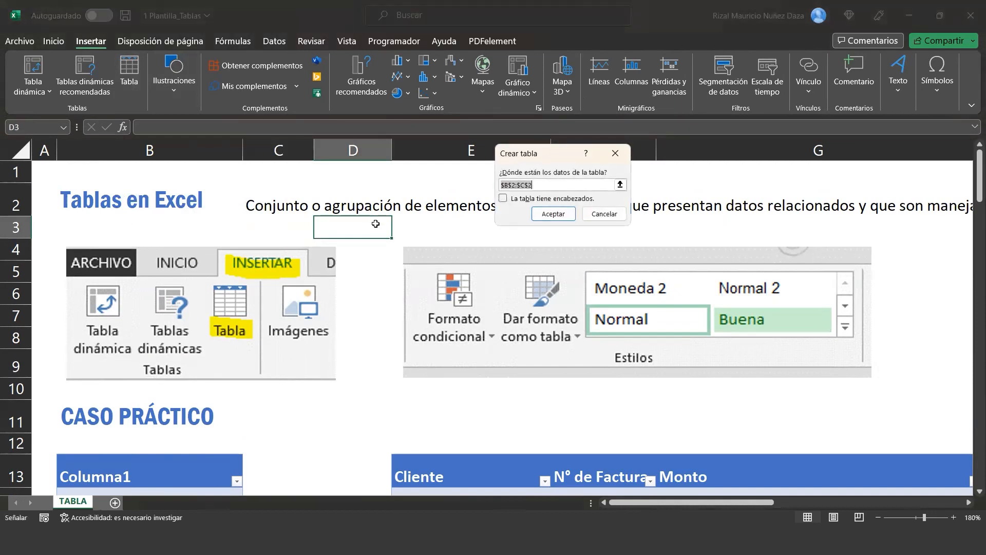
pyautogui.press('Escape')
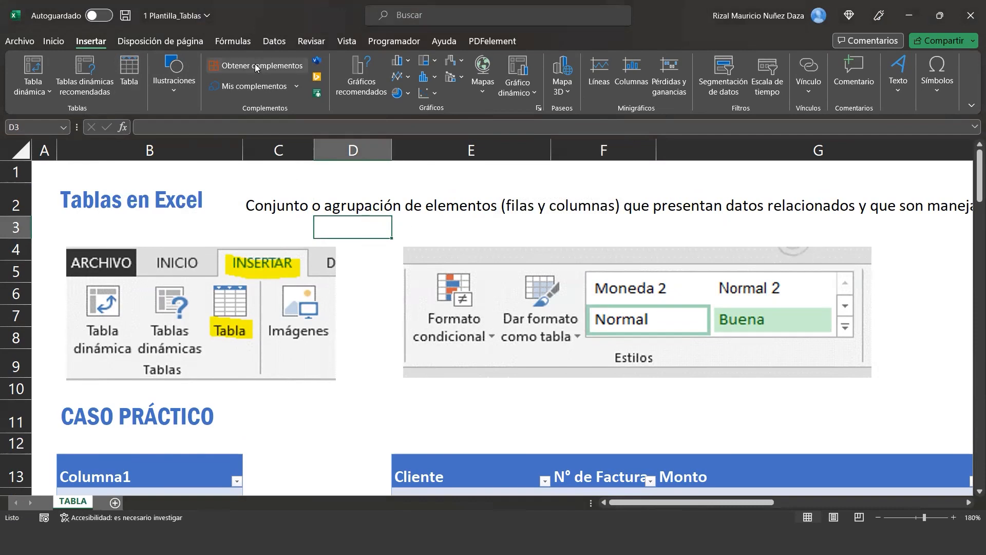
pyautogui.click(58, 41)
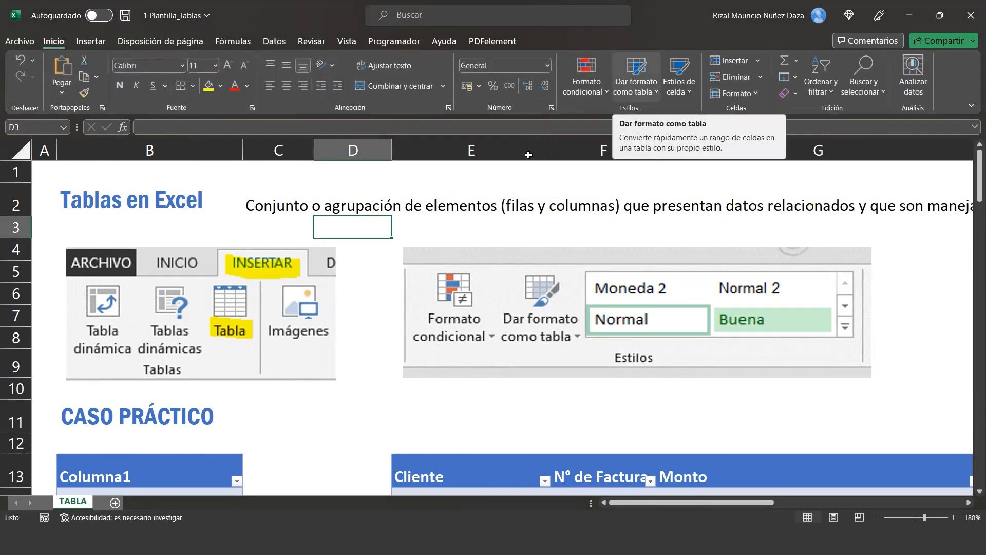
pyautogui.click(452, 215)
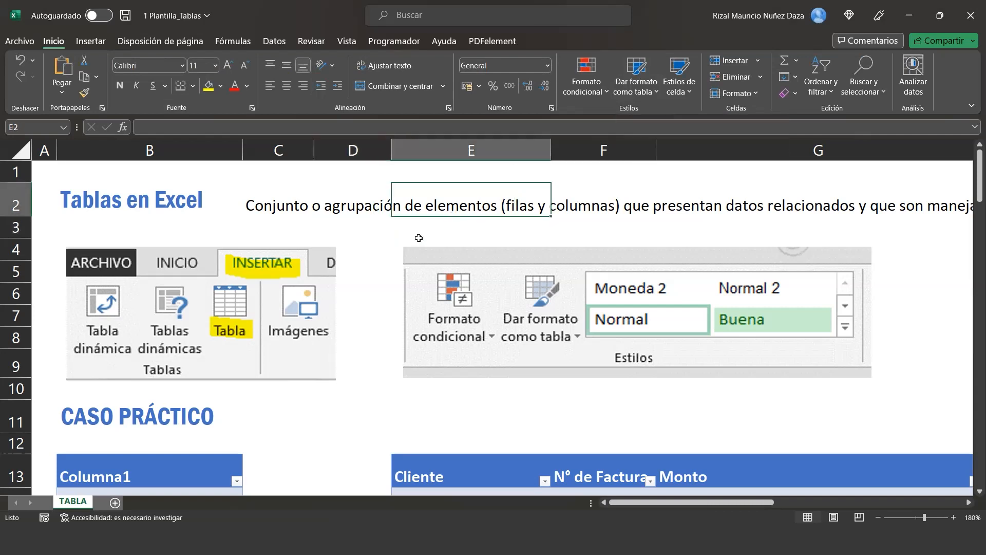
# Step: Examine the example tables under the CASO PRÁCTICO heading, including the one with the Cliente header
pyautogui.click(387, 234)
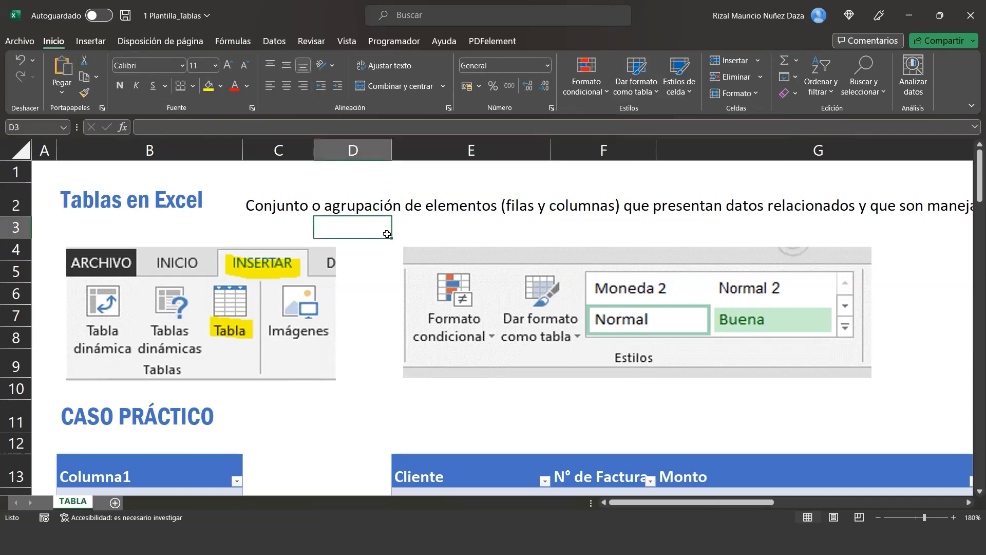
pyautogui.press('Down')
pyautogui.press('Down')
pyautogui.press('Down')
pyautogui.press('Down')
pyautogui.press('Down')
pyautogui.press('Down')
pyautogui.press('Down')
pyautogui.press('Down')
pyautogui.press('Down')
pyautogui.press('Down')
pyautogui.press('Down')
pyautogui.press('Down')
pyautogui.press('Down')
pyautogui.press('Down')
pyautogui.press('Down')
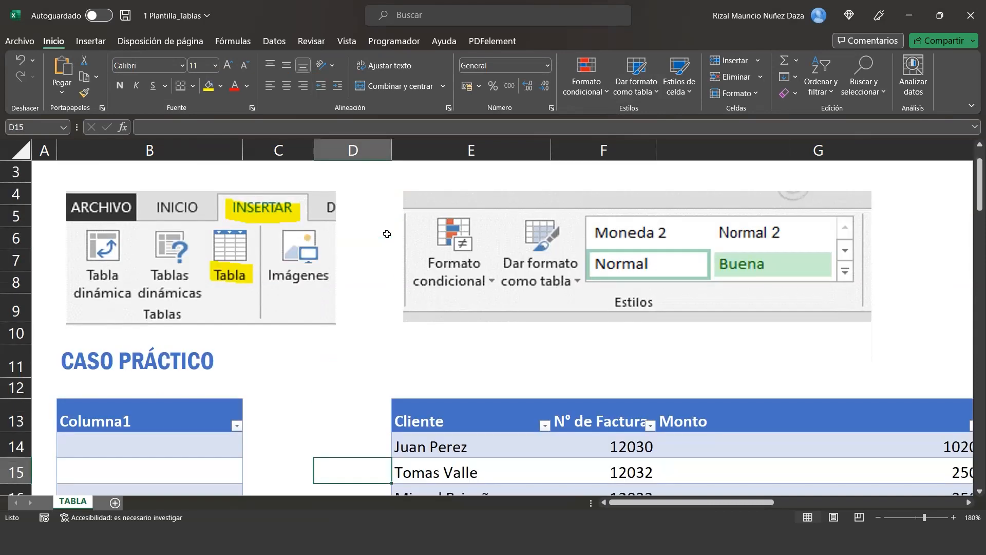
pyautogui.press('Down')
pyautogui.press('Down')
pyautogui.press('Up')
pyautogui.press('Up')
pyautogui.press('Up')
pyautogui.press('Up')
pyautogui.press('Up')
pyautogui.press('Up')
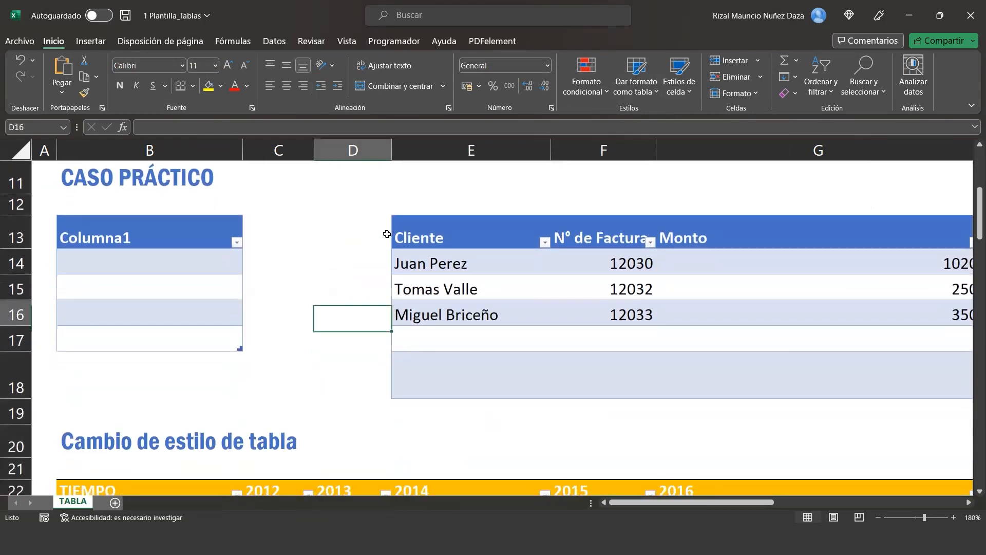
pyautogui.press('Up')
pyautogui.press('Right')
pyautogui.press('Right')
pyautogui.press('Right')
pyautogui.press('Right')
pyautogui.press('Right')
pyautogui.press('Right')
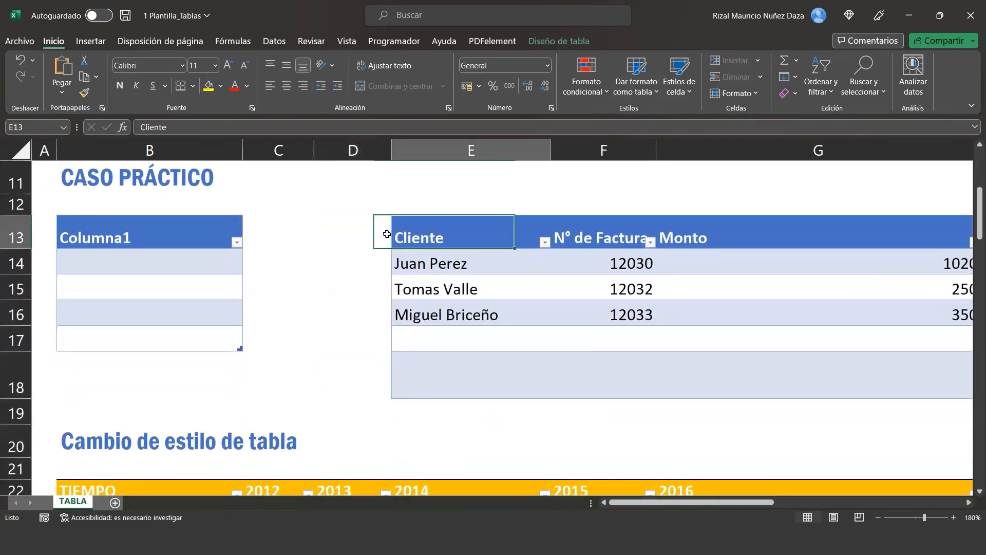
# Step: Create a table at cell I13 with the option for existing headers turned off
pyautogui.press('Left')
pyautogui.press('Left')
pyautogui.press('Right')
pyautogui.press('Down')
pyautogui.press('Down')
pyautogui.press('Up')
pyautogui.press('Up')
pyautogui.press('Down')
pyautogui.press('Up')
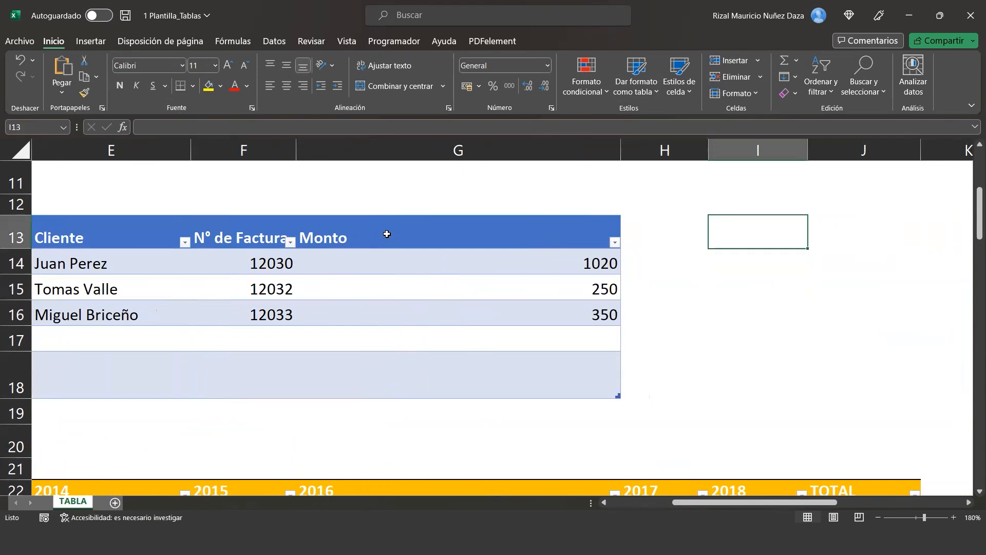
pyautogui.hotkey('ctrl', 't')
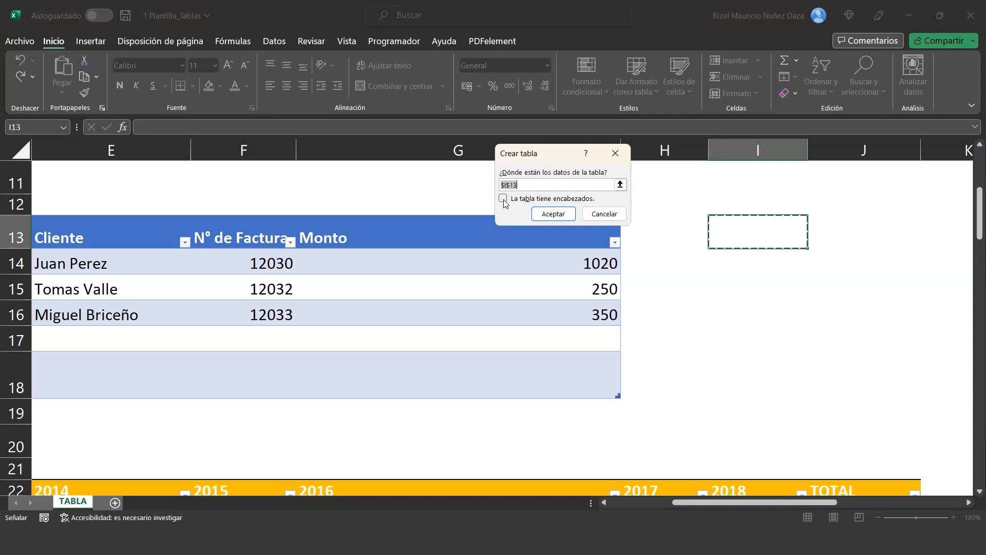
pyautogui.click(557, 220)
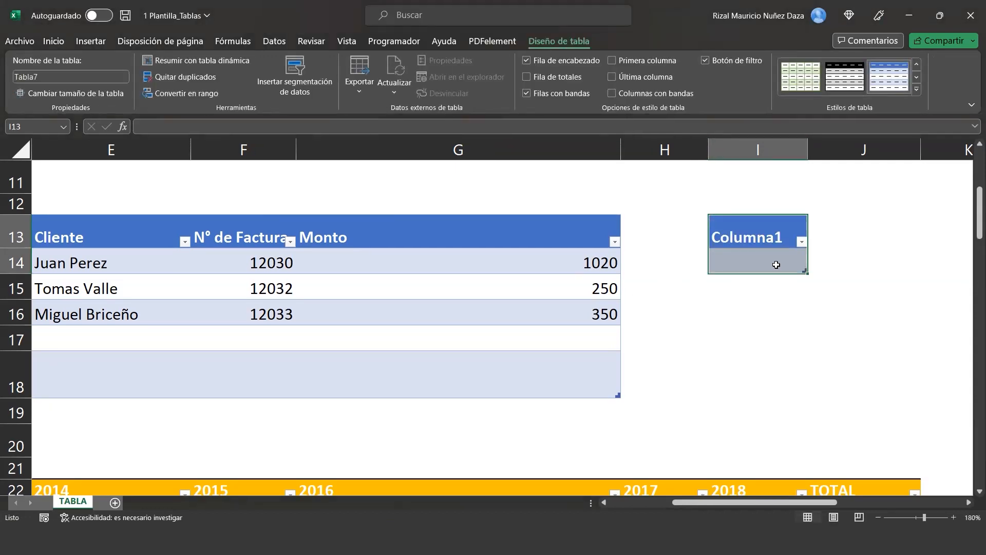
# Step: Examine the header cell I13 and data cell I14 of the new table along with its design options
pyautogui.click(732, 238)
pyautogui.click(729, 253)
pyautogui.click(746, 234)
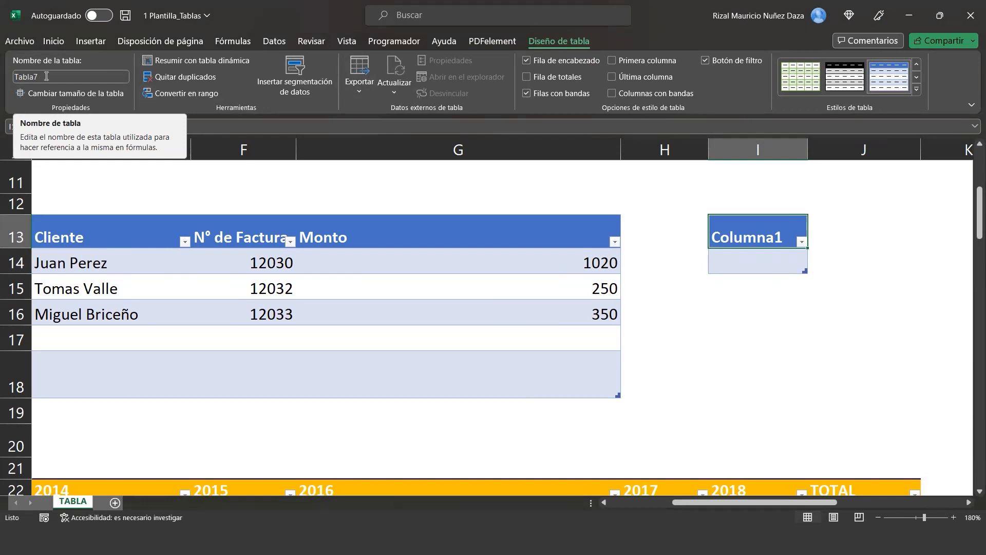
pyautogui.click(767, 257)
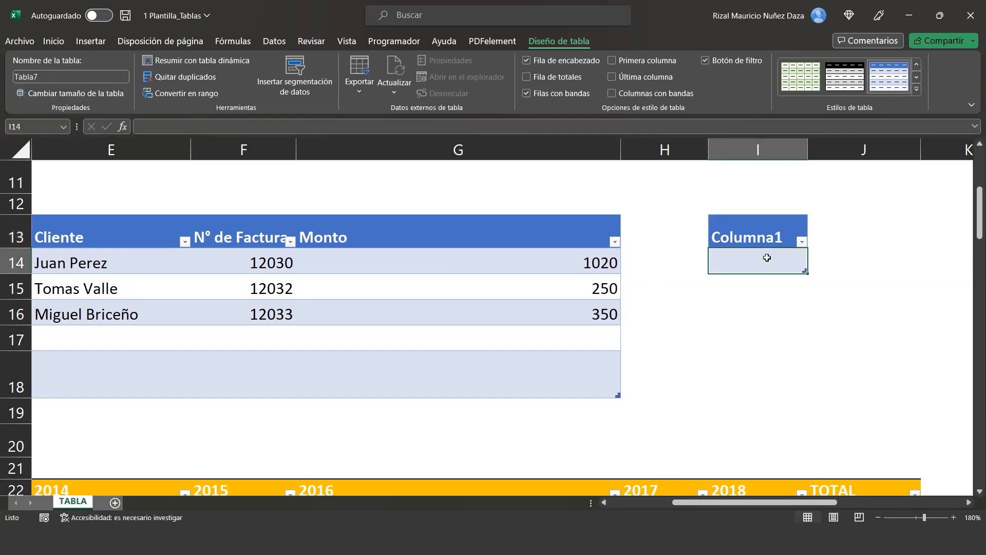
pyautogui.click(744, 235)
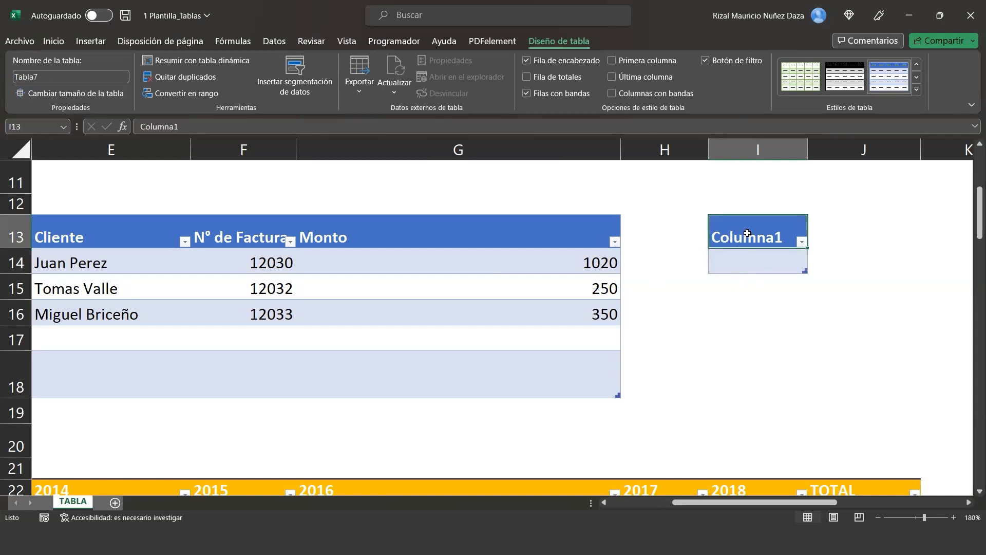
pyautogui.click(737, 256)
pyautogui.click(760, 237)
pyautogui.click(765, 256)
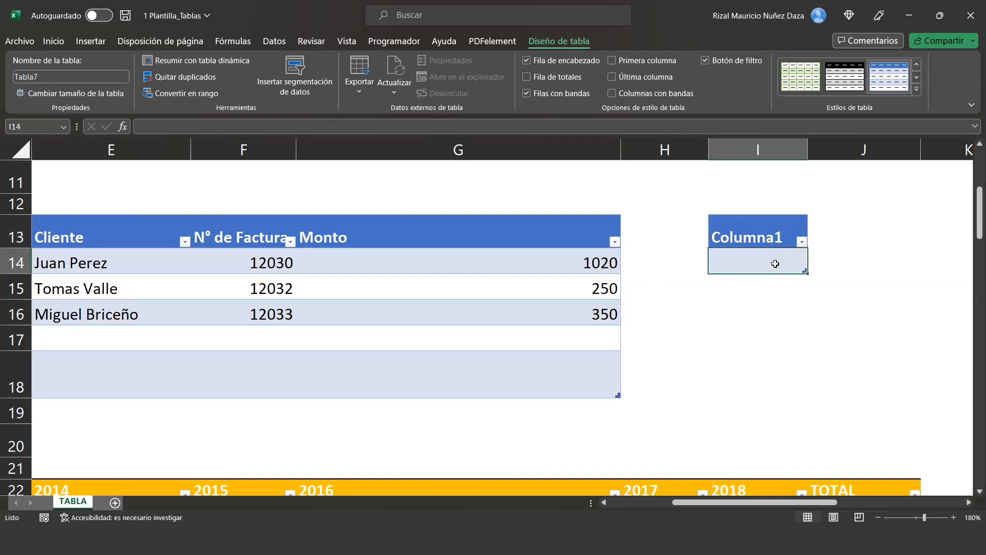
# Step: Examine the Cliente, N° de Factura and Monto headers and the extent of the invoice table
pyautogui.click(547, 216)
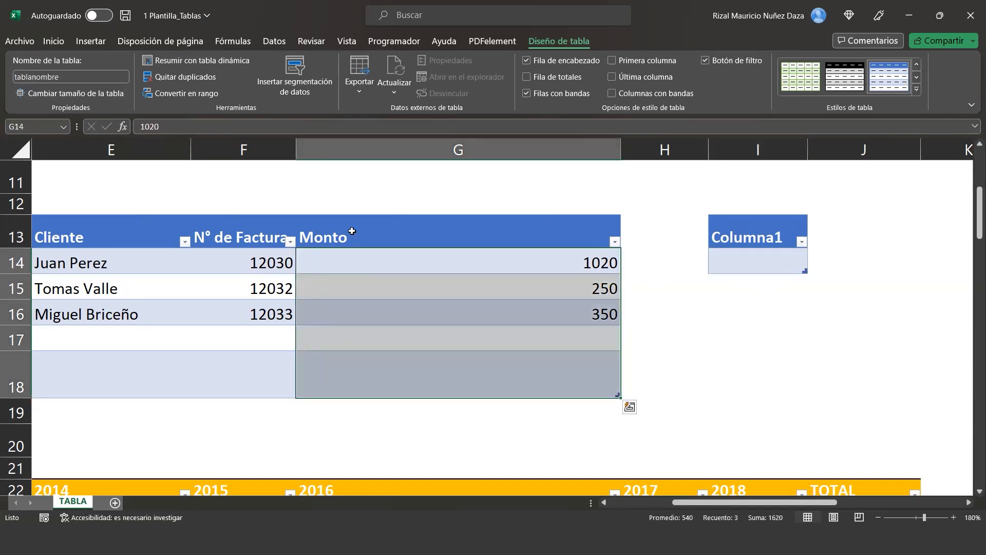
pyautogui.press('Left')
pyautogui.press('Left')
pyautogui.press('Left')
pyautogui.press('Right')
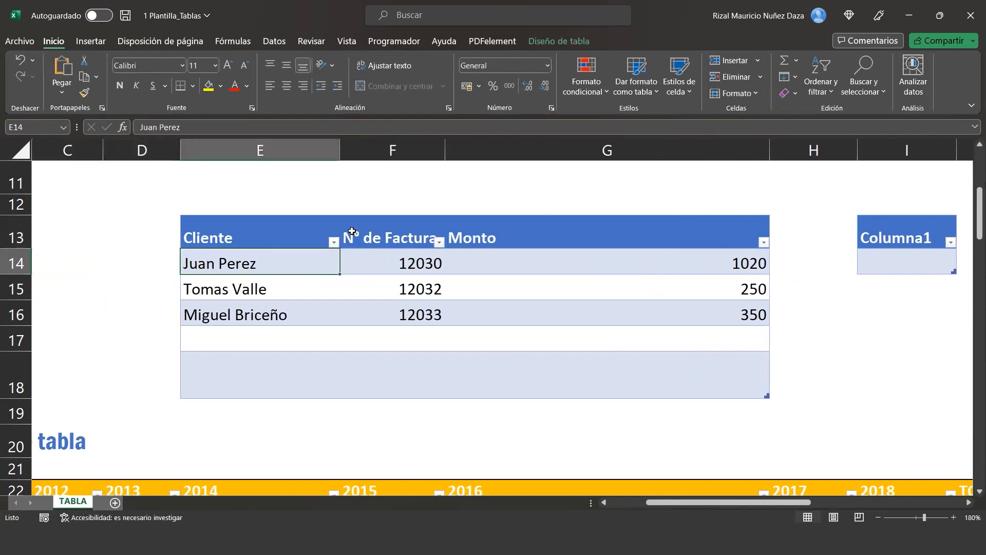
pyautogui.press('Up')
pyautogui.press('Right')
pyautogui.press('Right')
pyautogui.press('Right')
pyautogui.press('Left')
pyautogui.press('Left')
pyautogui.press('Left')
pyautogui.press('Left')
pyautogui.press('Right')
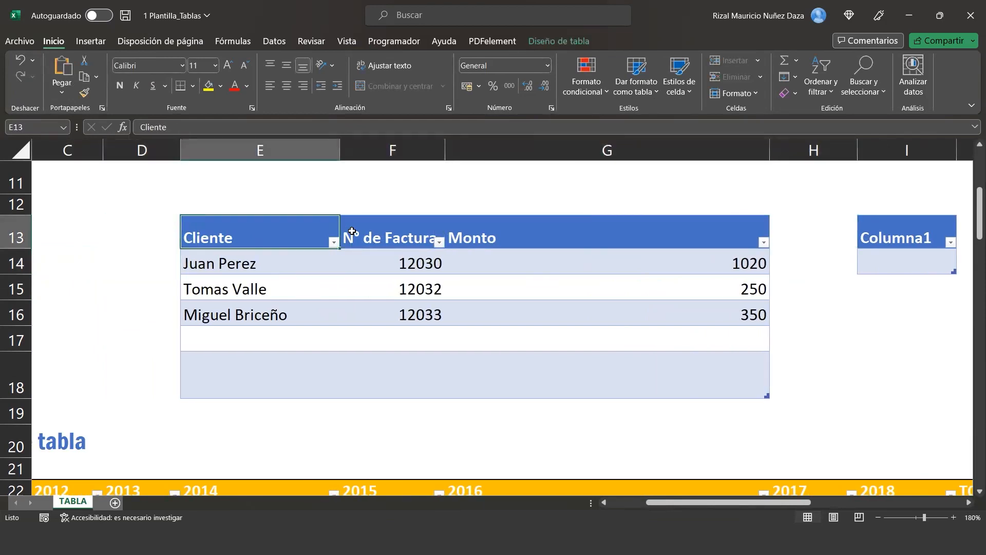
pyautogui.press('Right')
pyautogui.press('Right')
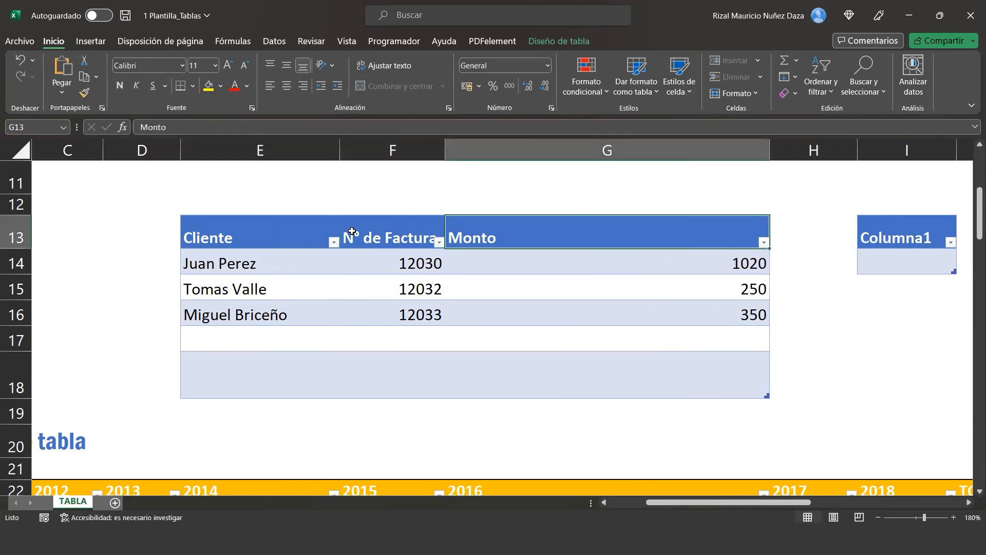
pyautogui.press('Right')
pyautogui.press('Left')
pyautogui.press('Left')
pyautogui.press('Left')
pyautogui.press('Left')
pyautogui.press('Left')
pyautogui.press('Left')
pyautogui.press('Left')
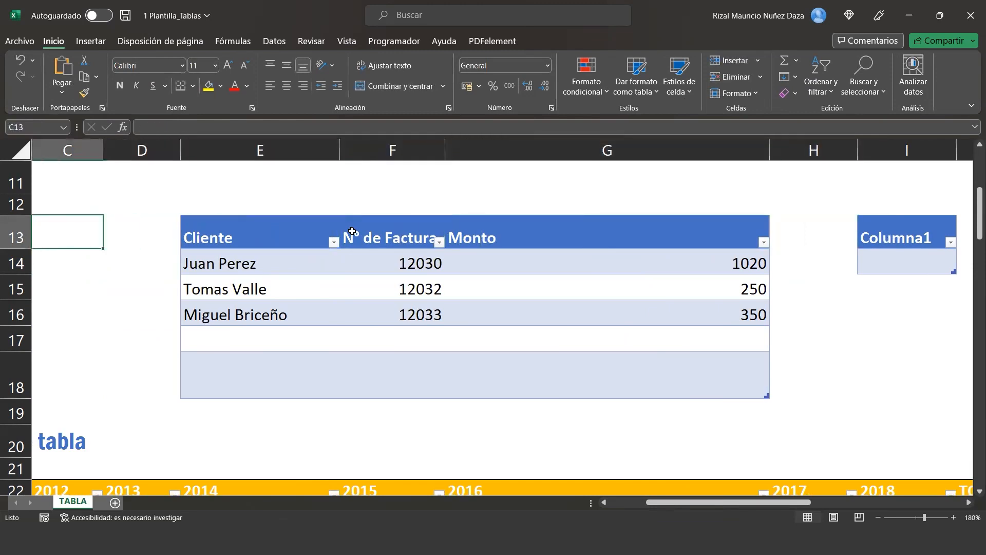
pyautogui.press('Right')
pyautogui.press('Right')
pyautogui.press('Right')
pyautogui.press('Right')
pyautogui.press('Right')
pyautogui.press('Right')
pyautogui.press('Right')
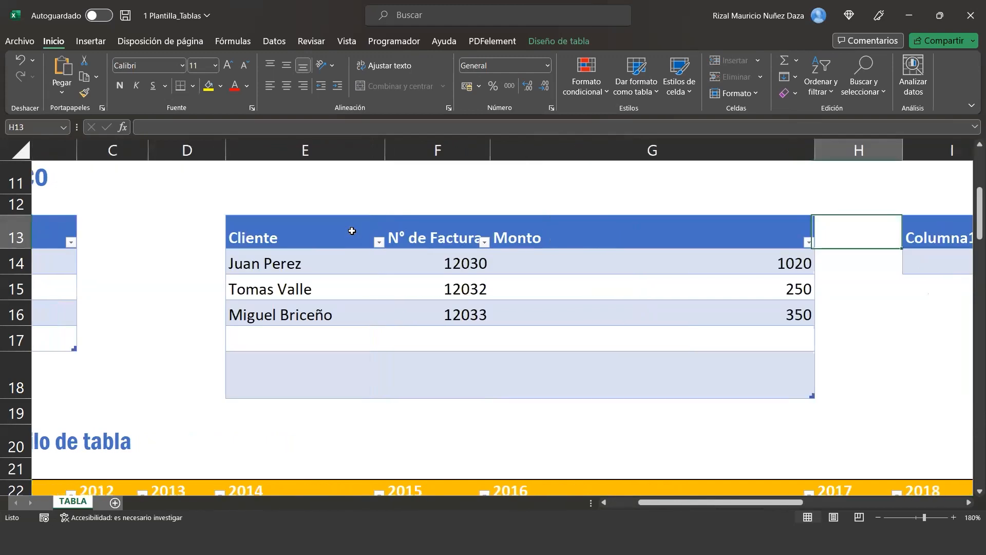
pyautogui.press('Left')
pyautogui.press('Left')
pyautogui.press('Left')
pyautogui.press('Right')
pyautogui.press('Right')
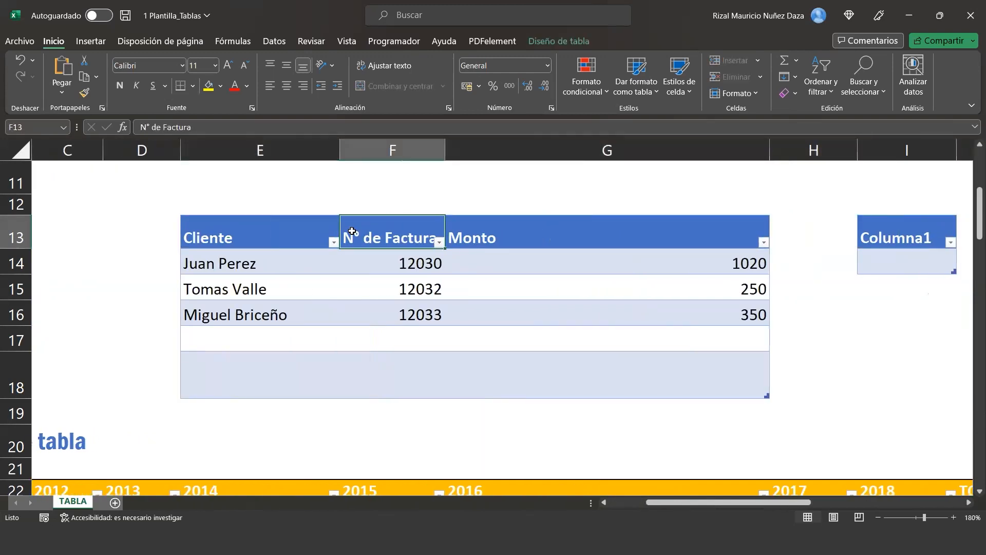
# Step: Review the Cliente column of the invoice table from its header down to row 18
pyautogui.press('Down')
pyautogui.press('Down')
pyautogui.press('Left')
pyautogui.press('Up')
pyautogui.press('Left')
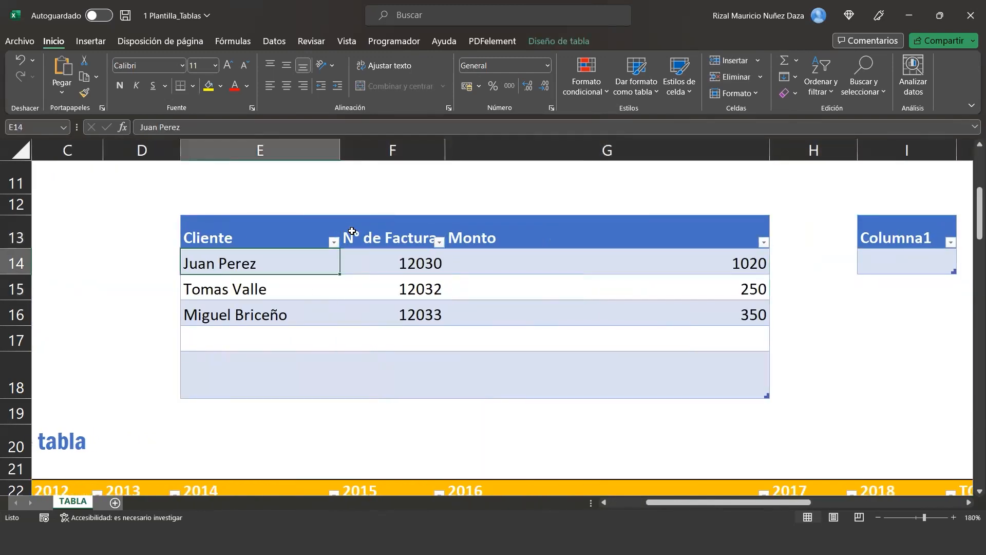
pyautogui.press('Up')
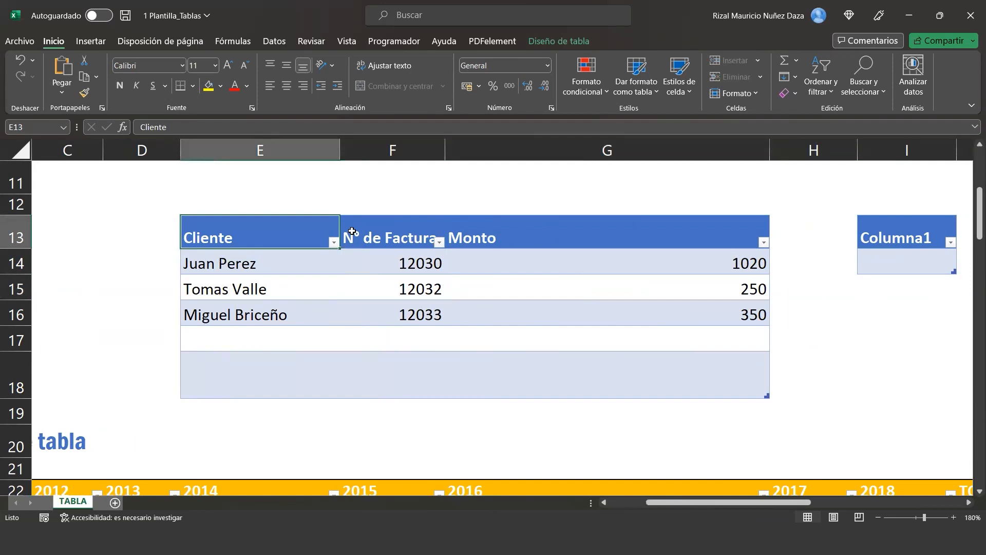
pyautogui.hotkey('shift', 'Down')
pyautogui.hotkey('shift', 'Down')
pyautogui.hotkey('shift', 'Down')
pyautogui.hotkey('shift', 'Down')
pyautogui.hotkey('shift', 'Down')
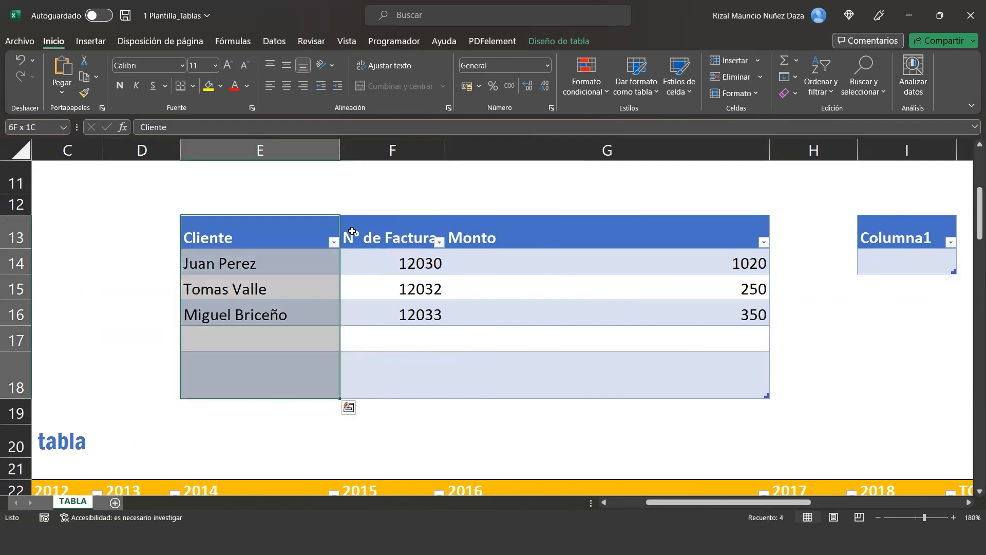
pyautogui.hotkey('shift', 'Up')
pyautogui.hotkey('shift', 'Up')
pyautogui.hotkey('shift', 'Up')
pyautogui.hotkey('shift', 'Up')
pyautogui.hotkey('shift', 'Up')
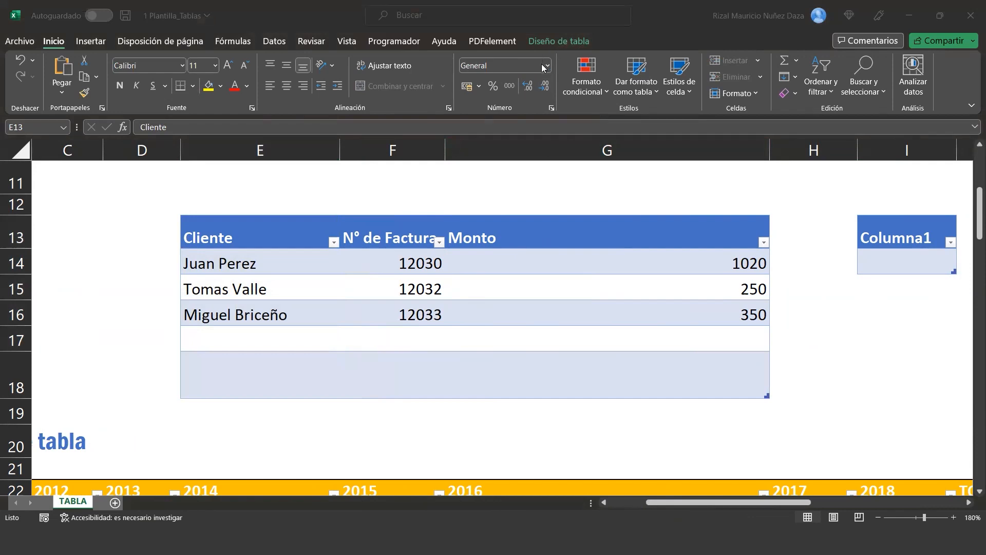
# Step: Convert the invoice table with Cliente, N° de Factura and Monto into a normal range
pyautogui.click(551, 42)
pyautogui.click(551, 43)
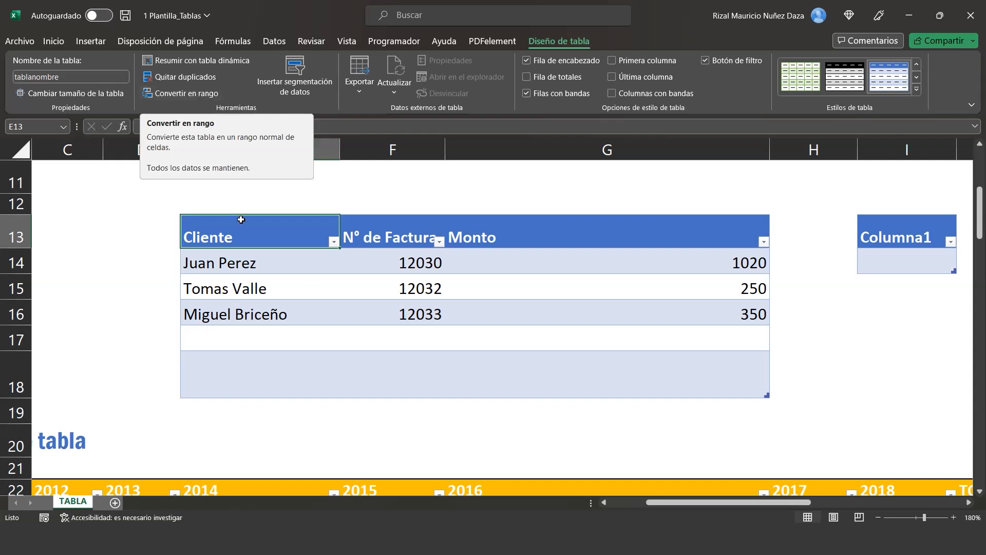
pyautogui.click(200, 91)
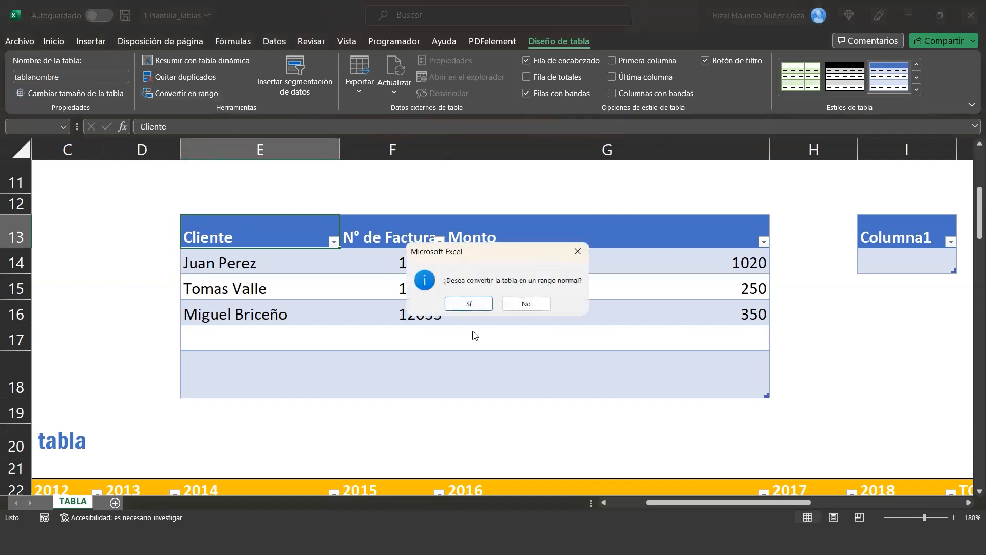
pyautogui.click(474, 303)
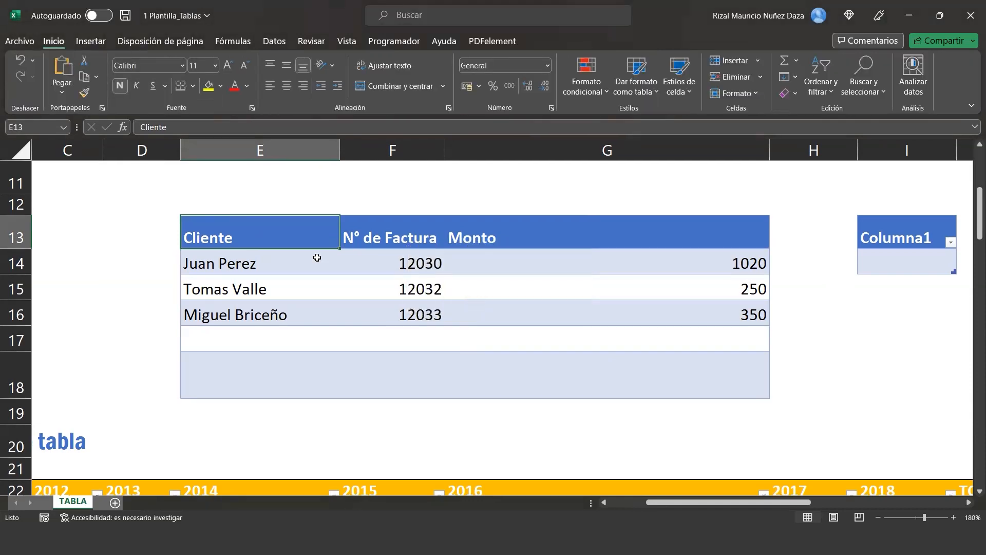
# Step: Fill the converted range E13:G18 with the white theme colour
pyautogui.moveTo(284, 233); pyautogui.dragTo(614, 371)
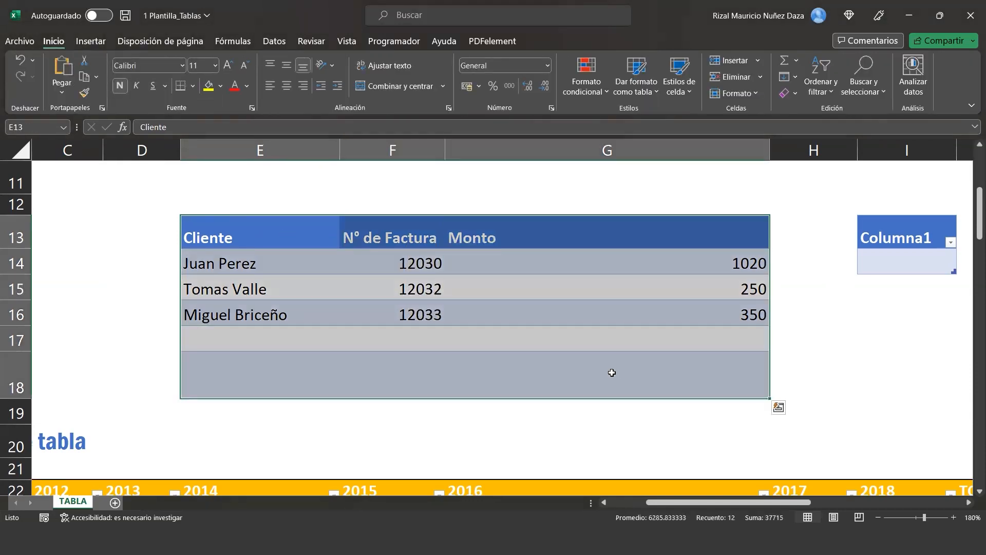
pyautogui.moveTo(306, 238); pyautogui.dragTo(658, 381)
pyautogui.click(278, 237)
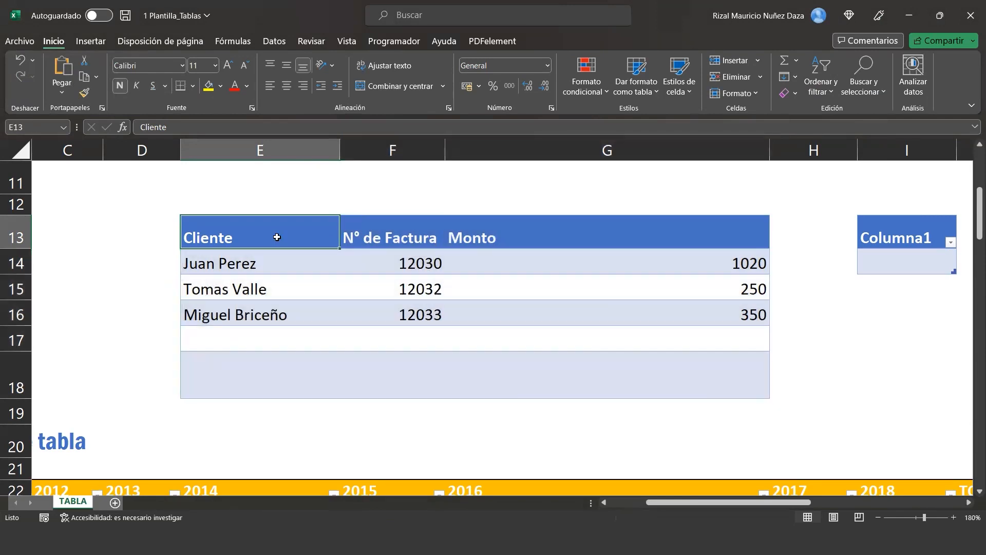
pyautogui.moveTo(280, 232); pyautogui.dragTo(666, 385)
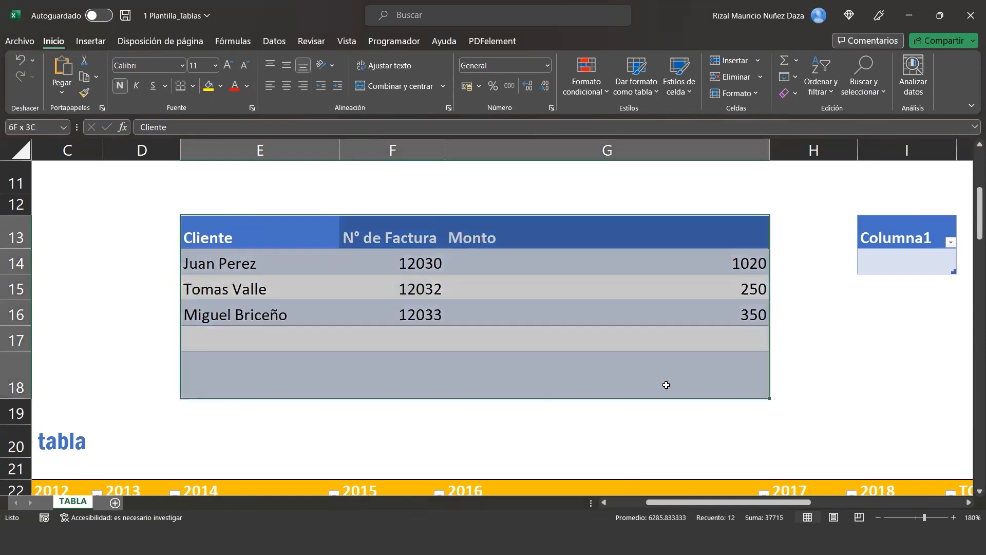
pyautogui.click(221, 86)
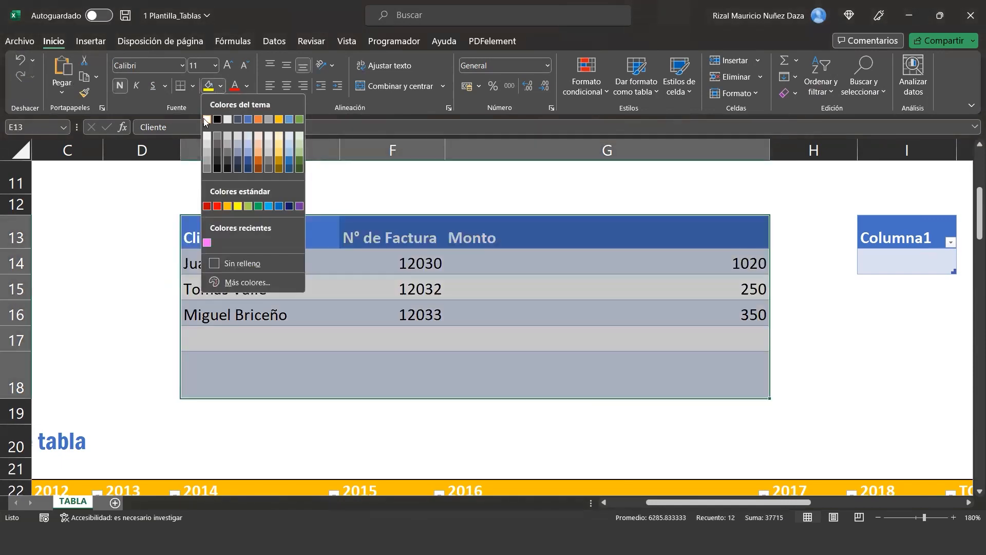
pyautogui.click(206, 118)
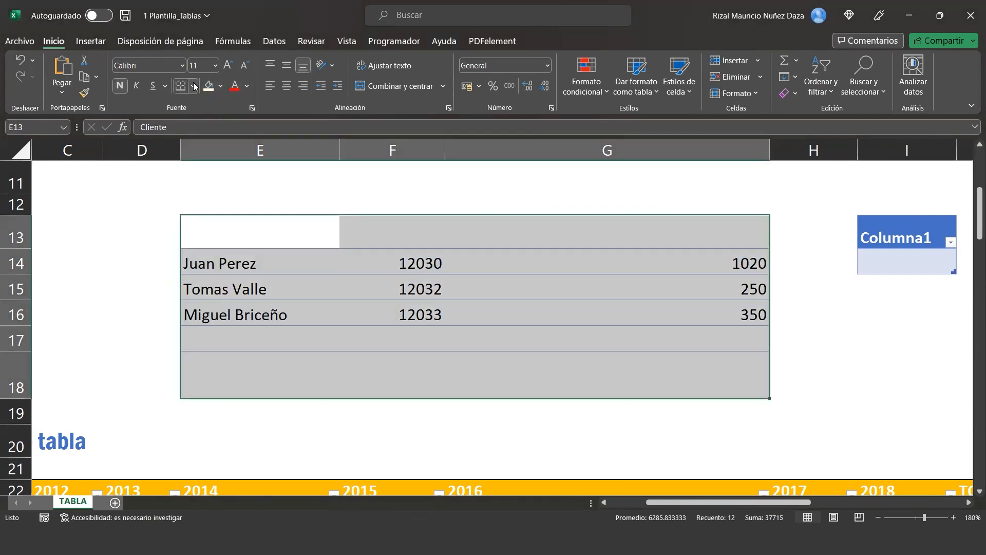
# Step: Remove all borders from the converted range E13:G18
pyautogui.click(194, 87)
pyautogui.click(201, 194)
pyautogui.click(265, 314)
pyautogui.click(284, 265)
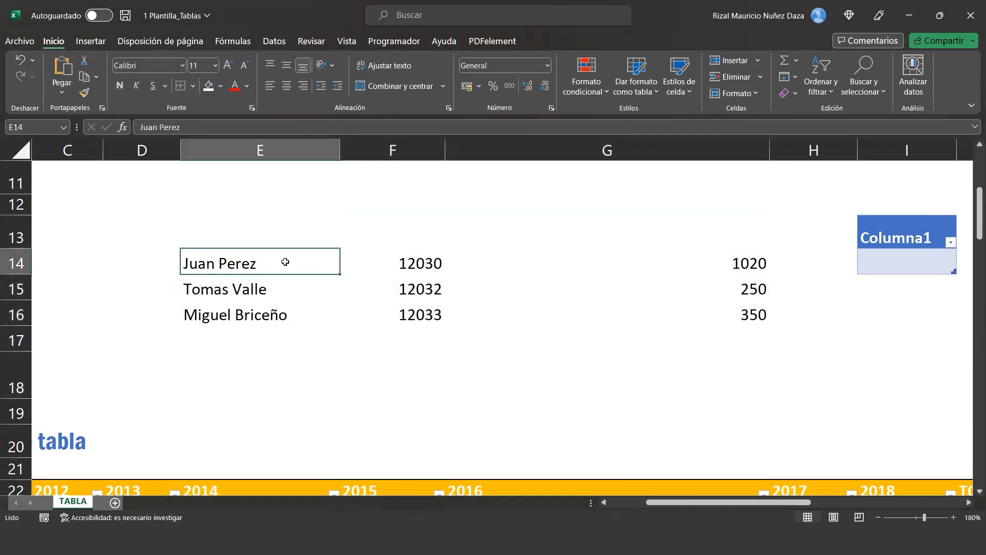
# Step: Set the font colour of the header cells E13:G13 to black
pyautogui.click(290, 240)
pyautogui.moveTo(352, 241); pyautogui.dragTo(586, 248)
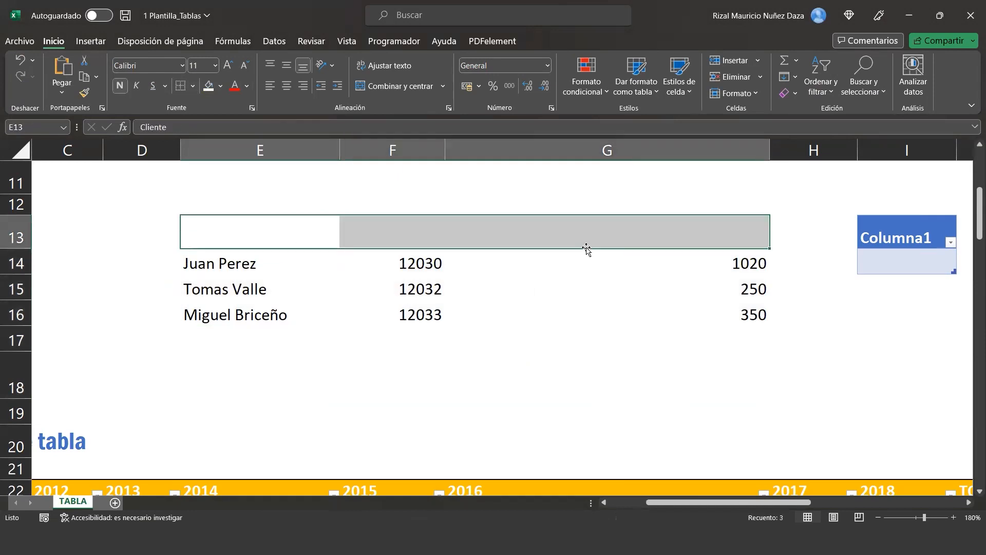
pyautogui.click(246, 87)
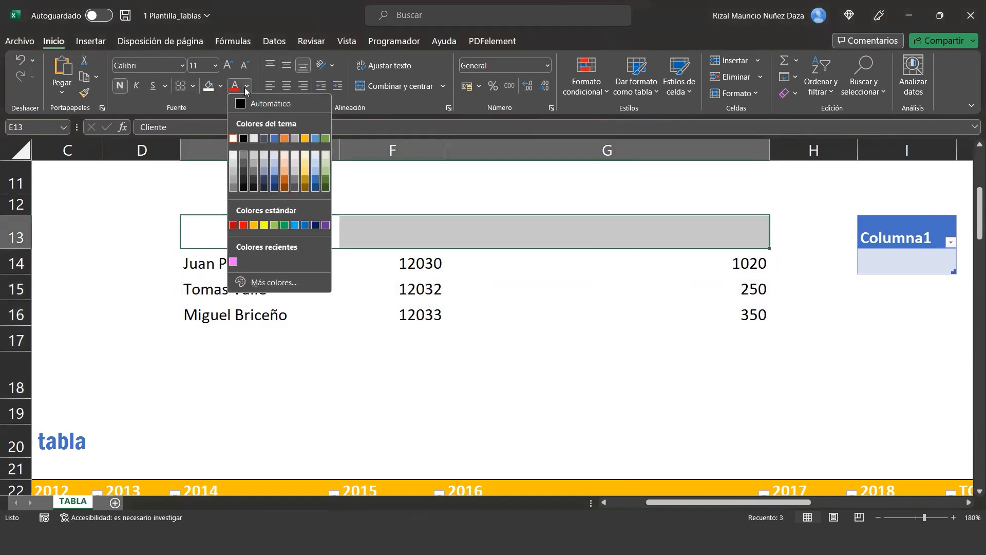
pyautogui.click(233, 192)
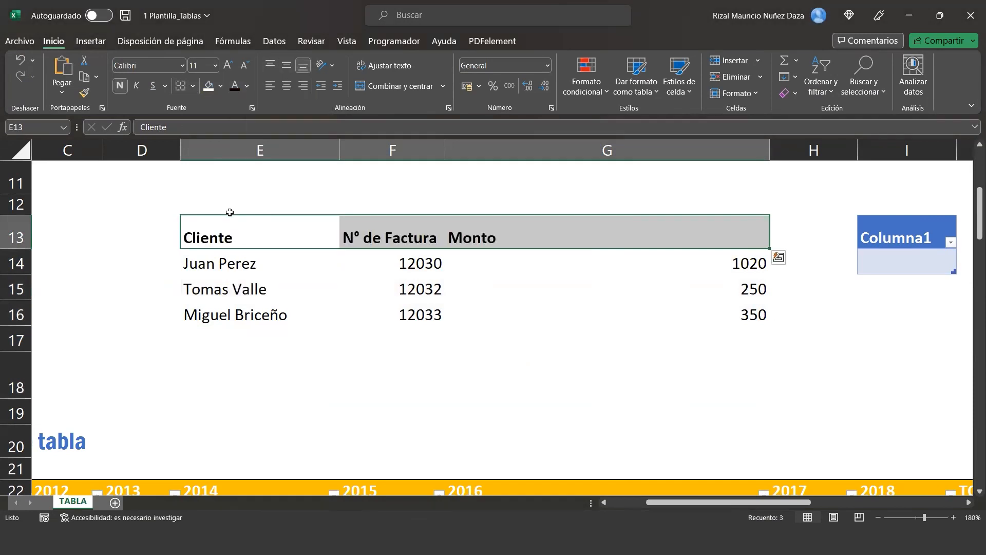
# Step: Create a table from E13:G16, keeping the first row as headers
pyautogui.click(224, 236)
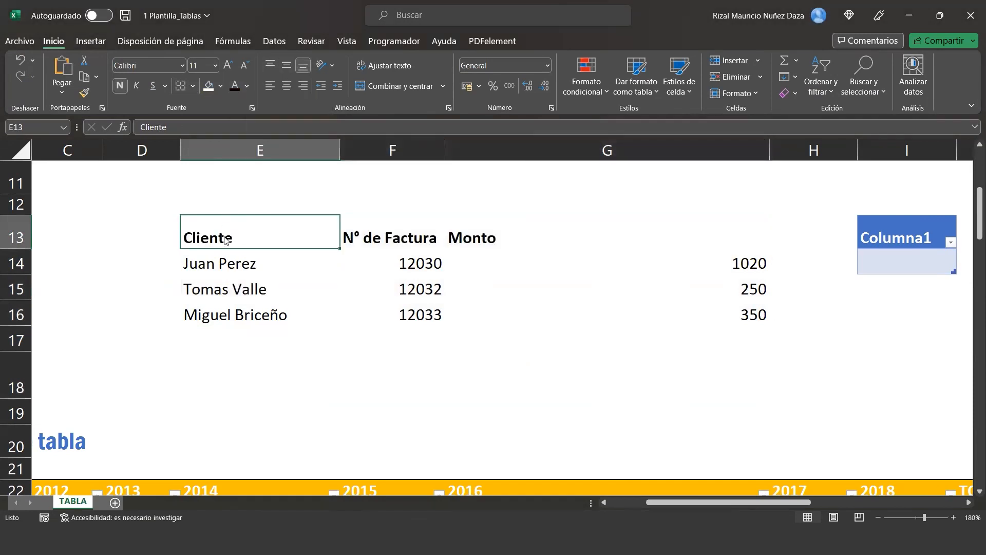
pyautogui.hotkey('ctrl', 't')
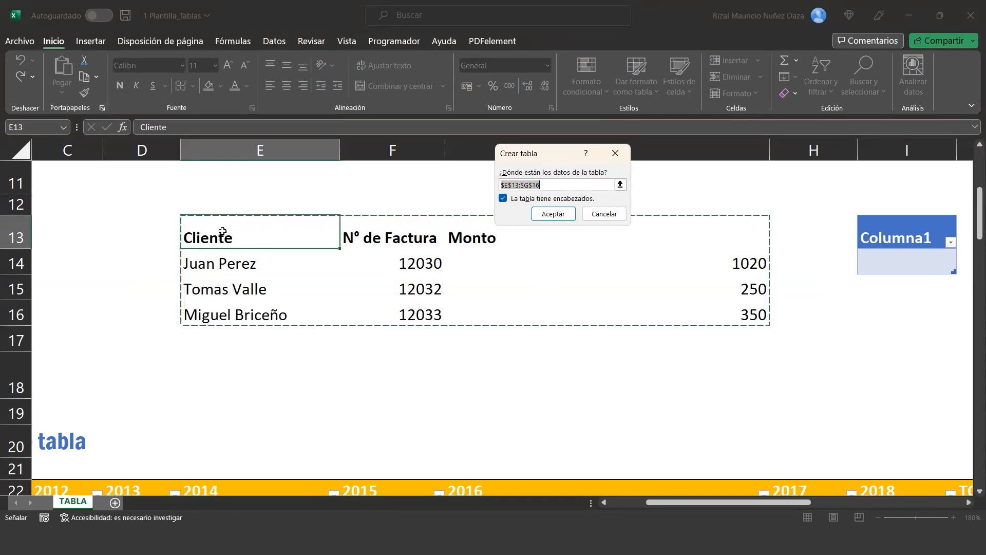
pyautogui.click(556, 214)
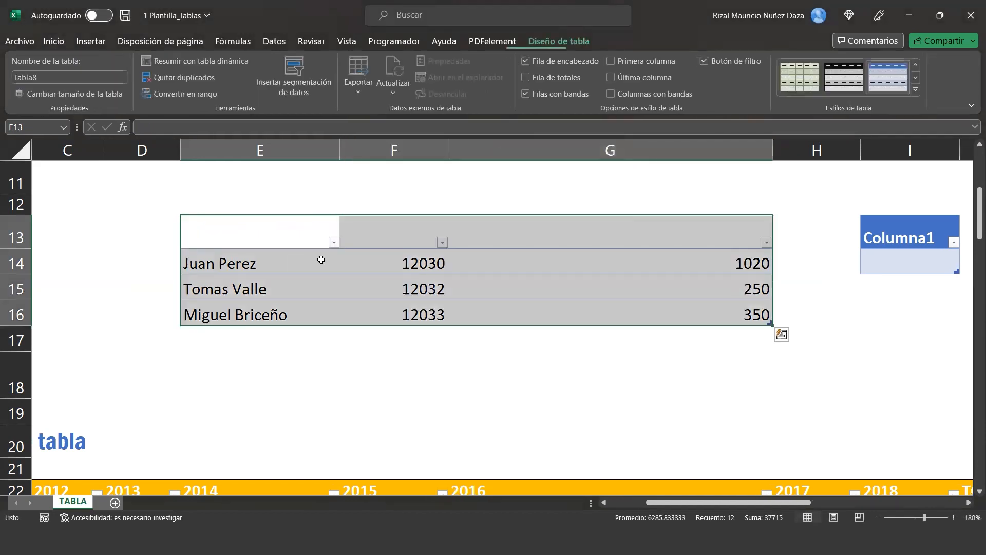
# Step: Apply the black banded table style to the invoice table
pyautogui.click(284, 223)
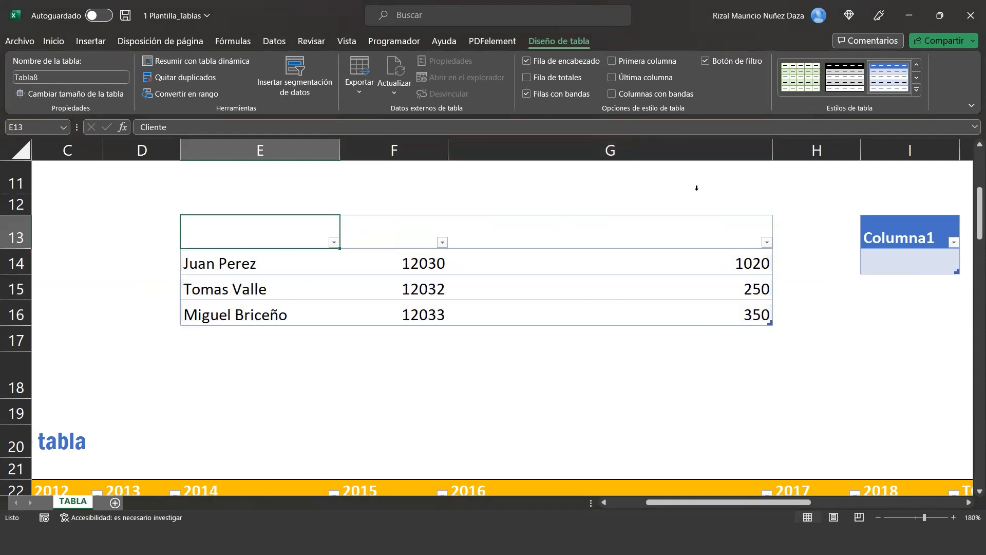
pyautogui.click(618, 261)
pyautogui.click(854, 68)
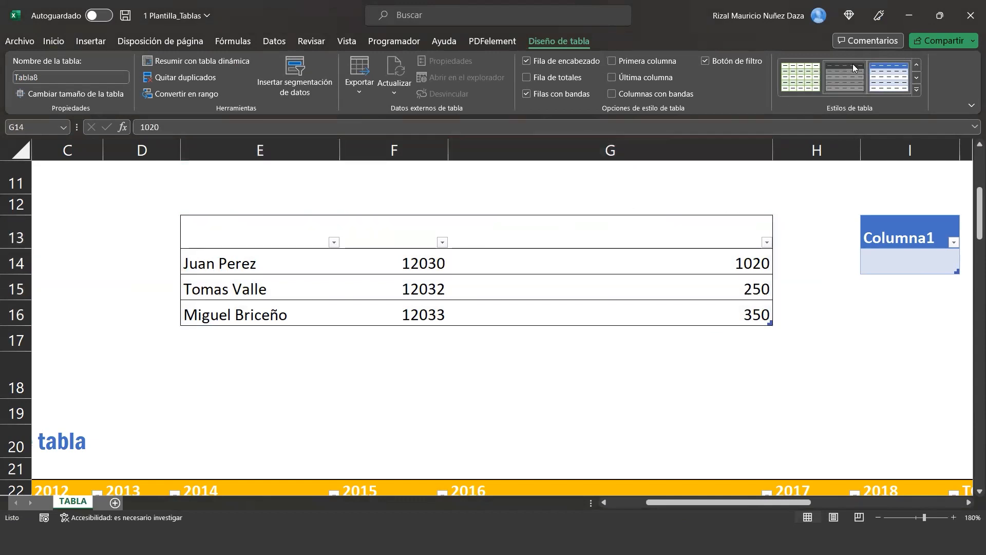
# Step: Fill the header cells Cliente, N° de Factura and Monto with the standard dark blue colour
pyautogui.moveTo(595, 227); pyautogui.dragTo(287, 238)
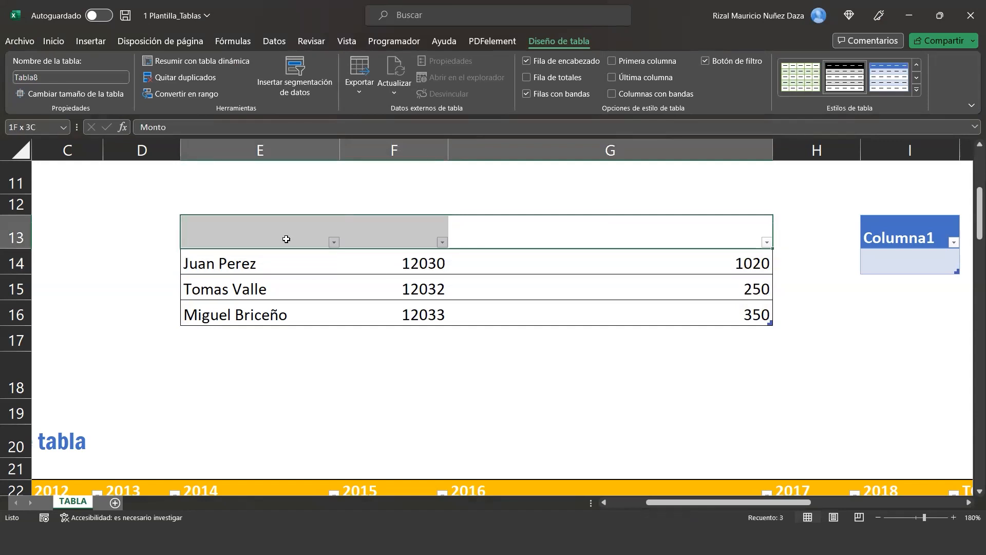
pyautogui.click(53, 40)
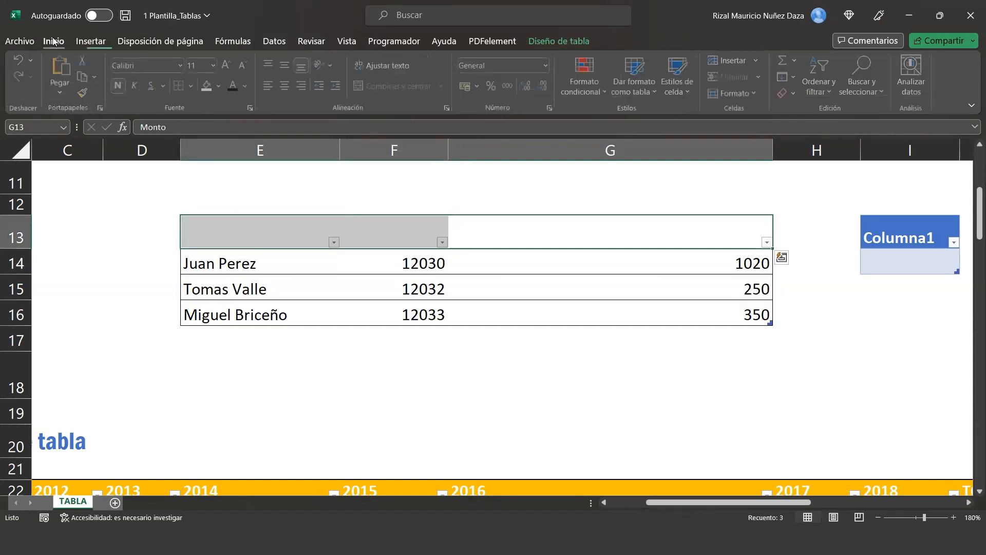
pyautogui.click(220, 85)
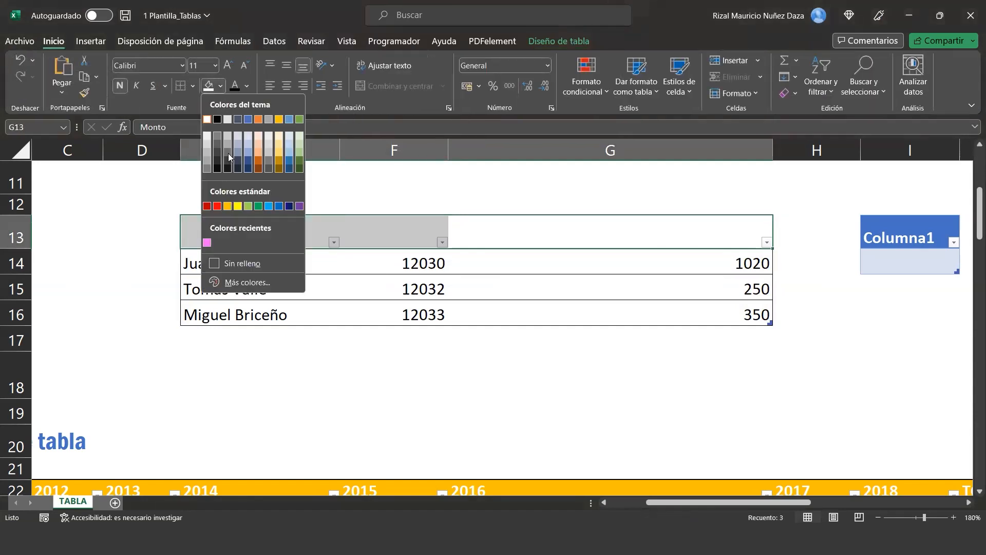
pyautogui.click(289, 206)
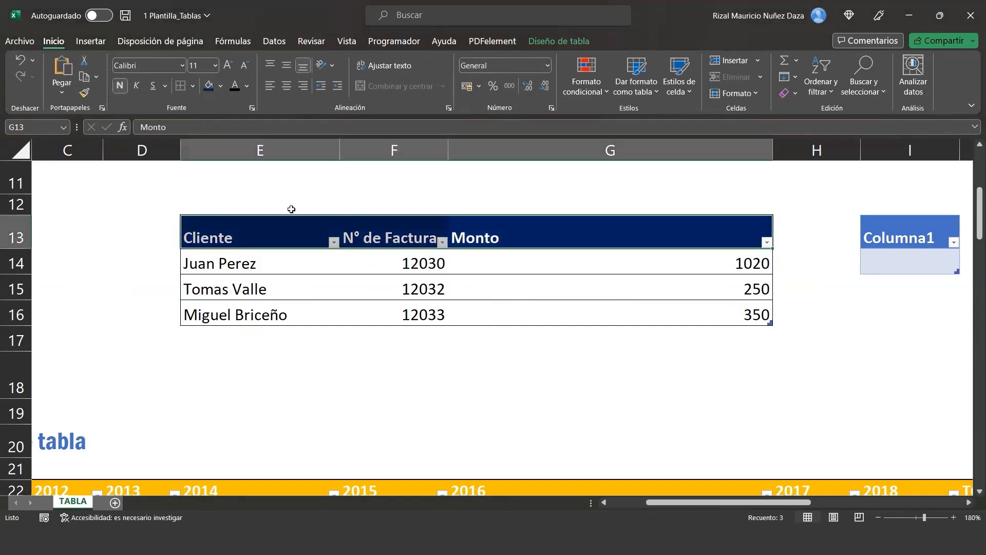
pyautogui.click(277, 223)
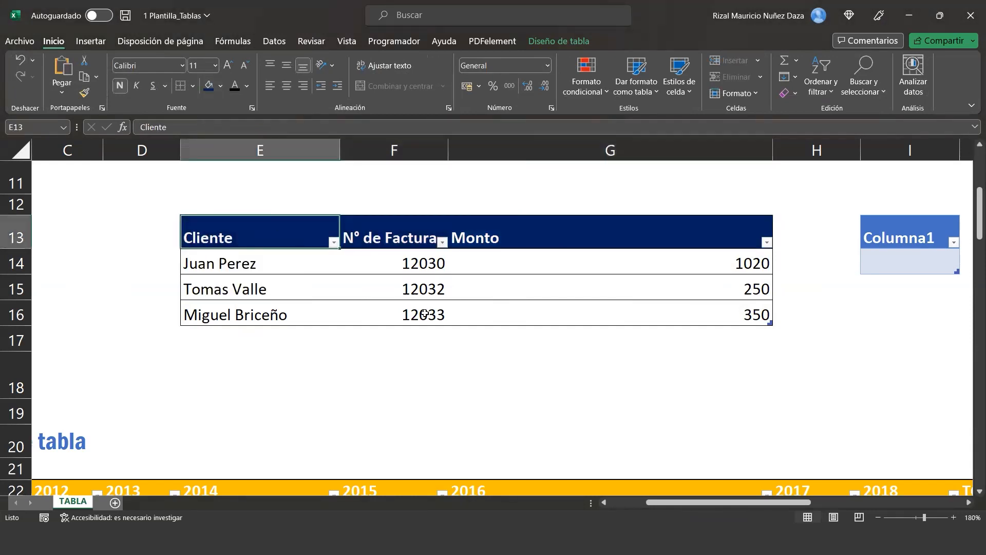
pyautogui.moveTo(285, 235); pyautogui.dragTo(550, 295)
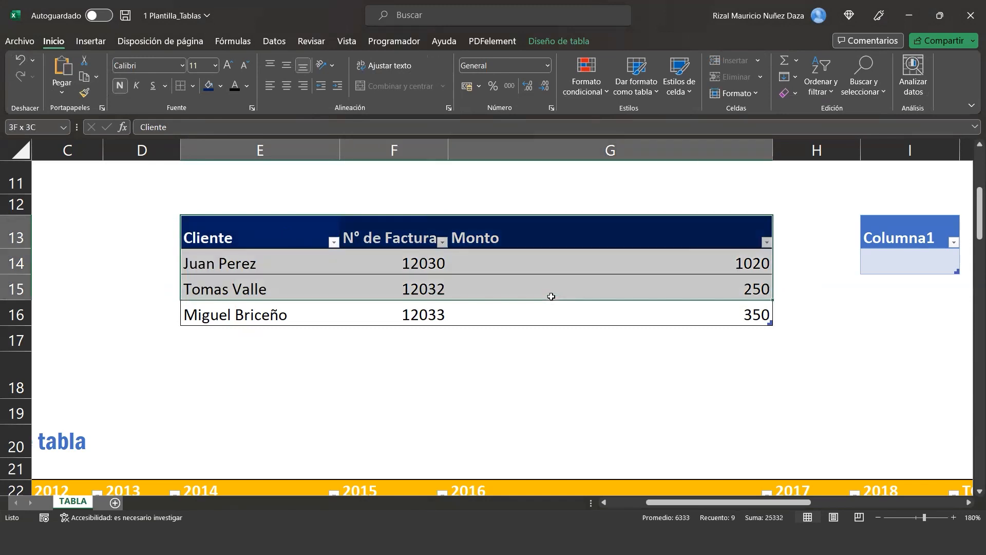
pyautogui.click(264, 233)
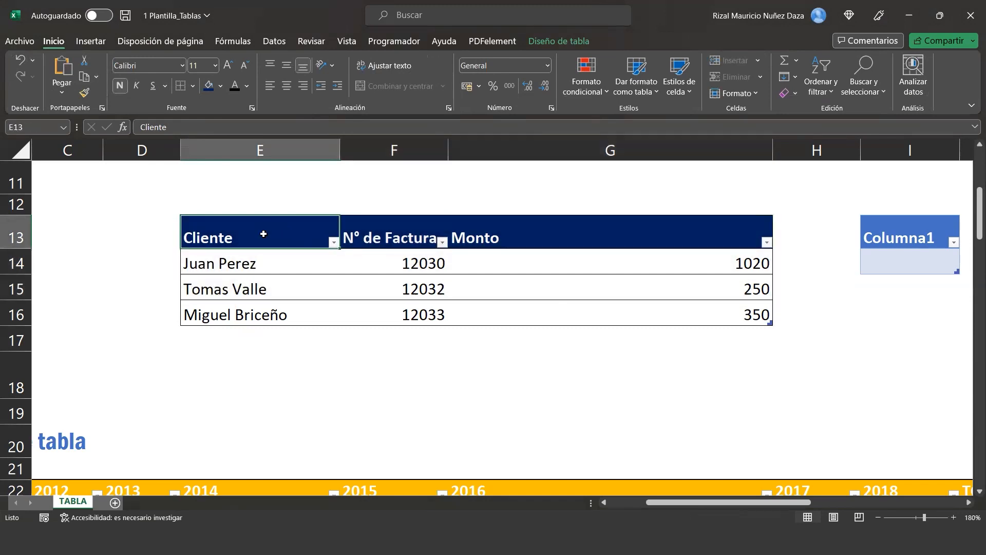
pyautogui.click(482, 229)
pyautogui.moveTo(482, 230); pyautogui.dragTo(304, 236)
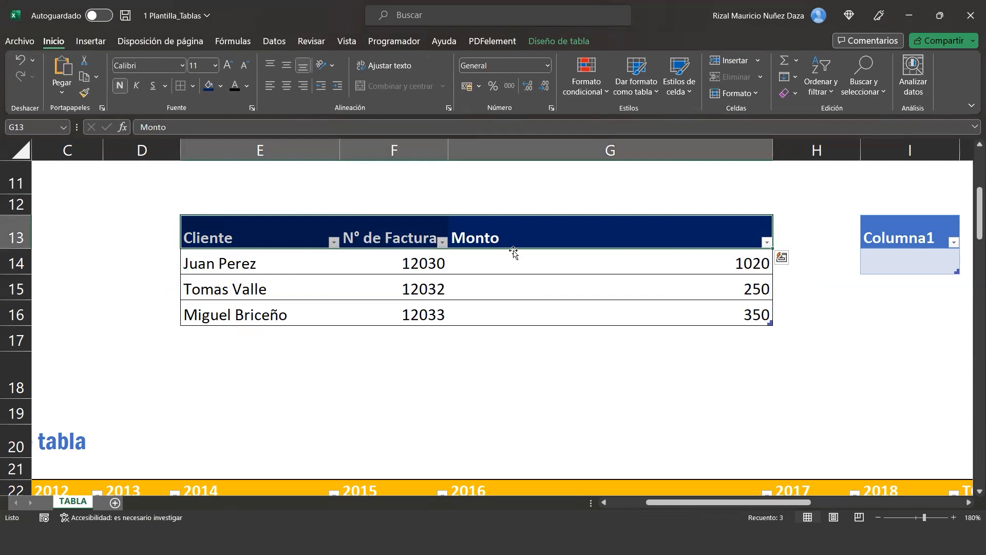
# Step: Undo the header fill, the style change and the table creation so E13:G16 is a plain range again
pyautogui.hotkey('ctrl', 'z')
pyautogui.hotkey('ctrl', 'z')
pyautogui.hotkey('ctrl', 'z')
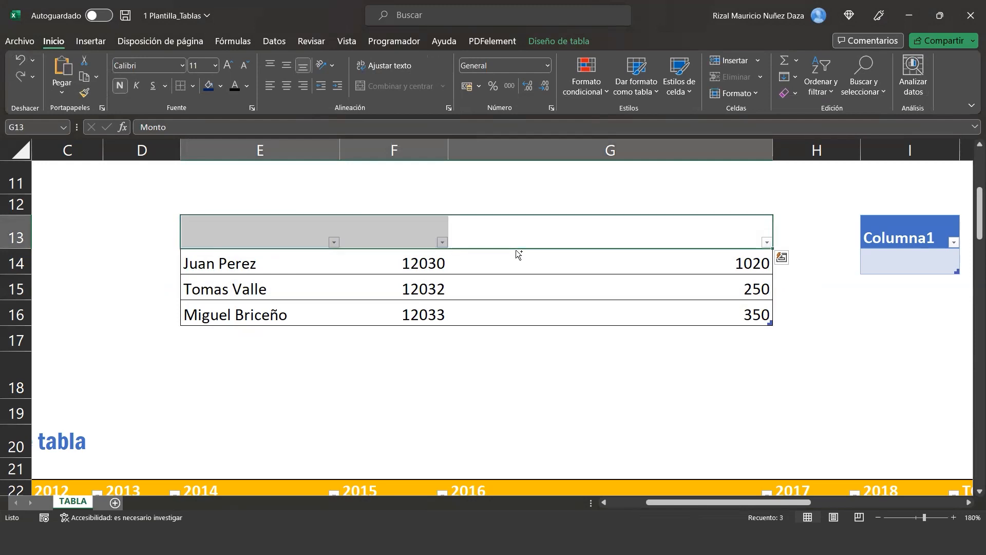
pyautogui.hotkey('ctrl', 'z')
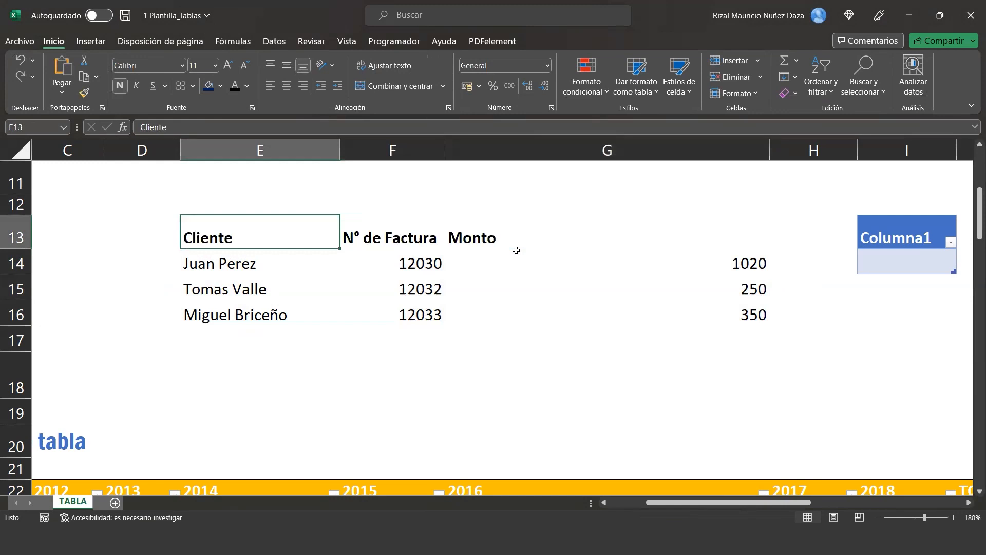
# Step: Try to create a table from the selected range E13:G16 with the headers option turned off
pyautogui.moveTo(303, 223); pyautogui.dragTo(511, 315)
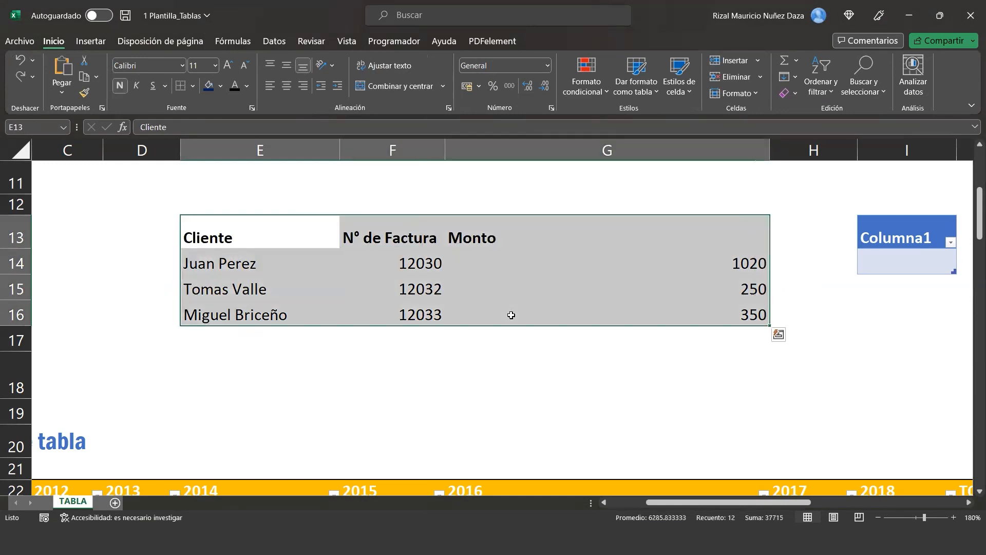
pyautogui.hotkey('ctrl', 't')
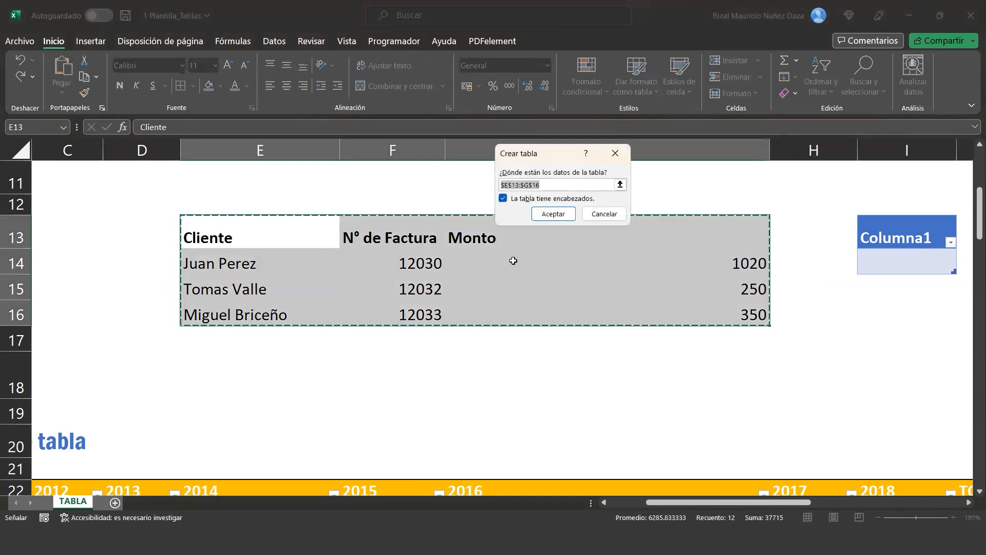
pyautogui.click(503, 200)
pyautogui.click(553, 214)
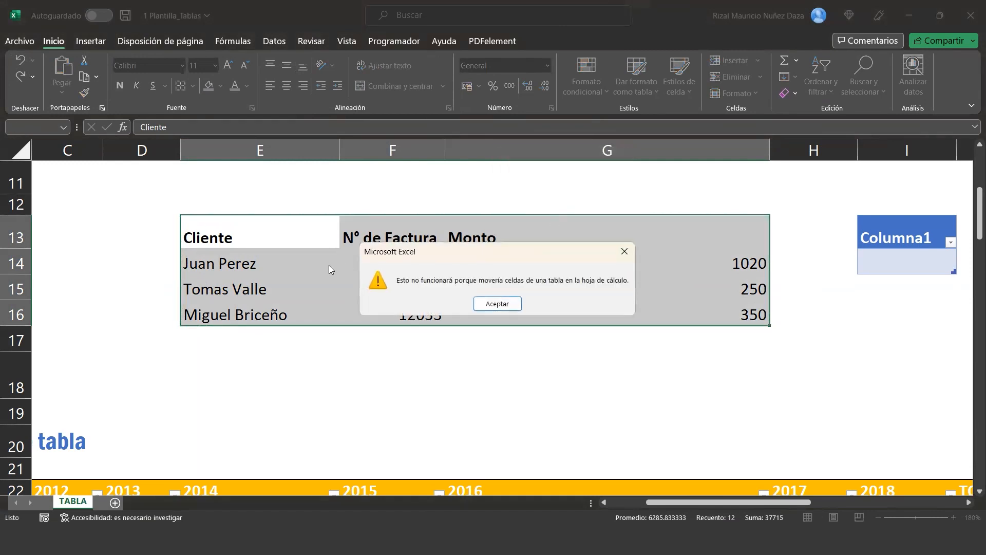
pyautogui.click(492, 304)
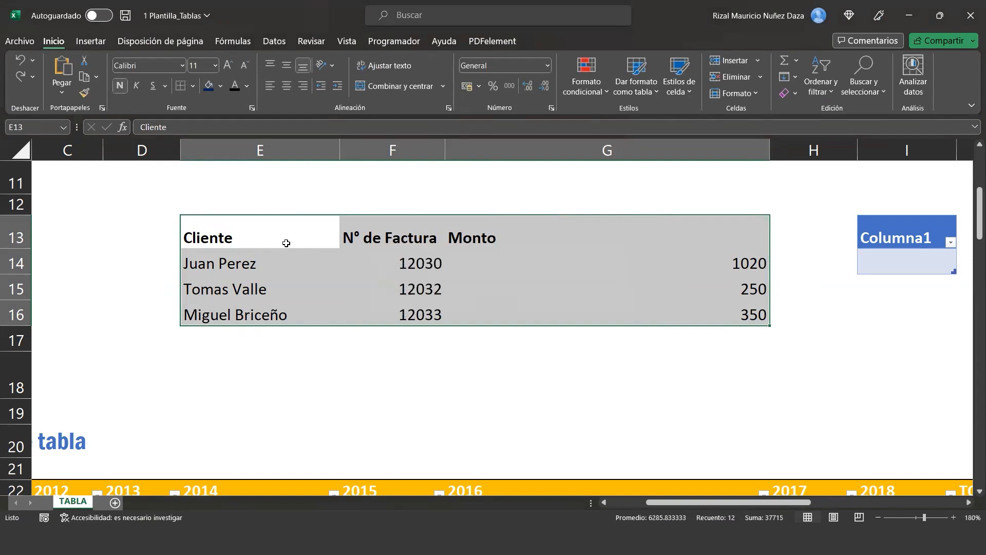
# Step: Try the table creation without headers again, starting from the single Cliente cell E13
pyautogui.click(286, 243)
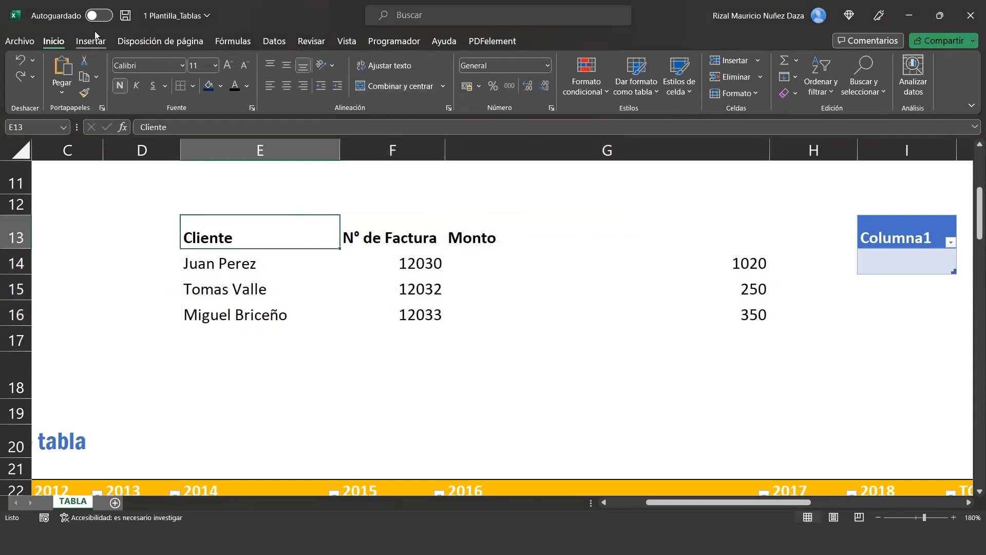
pyautogui.hotkey('ctrl', 't')
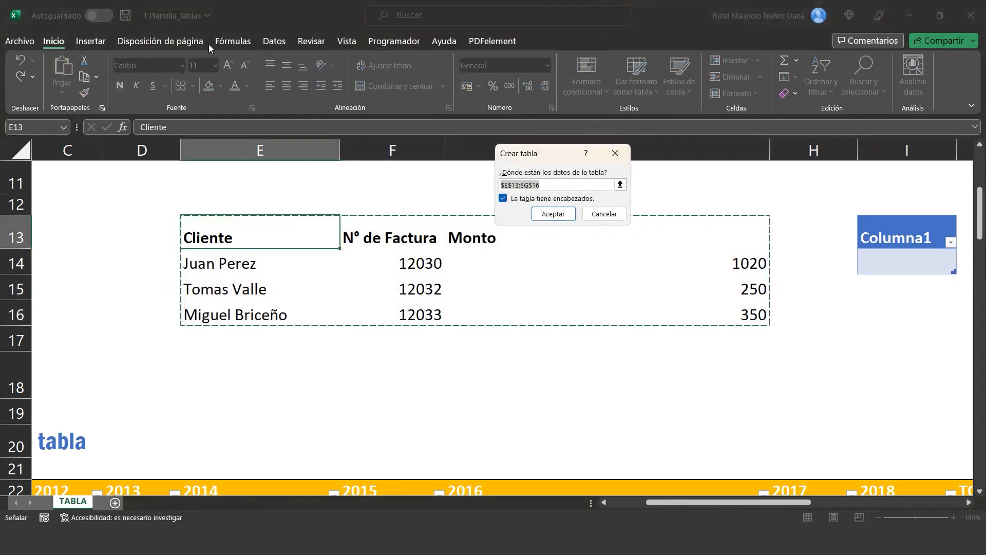
pyautogui.click(503, 201)
pyautogui.click(553, 214)
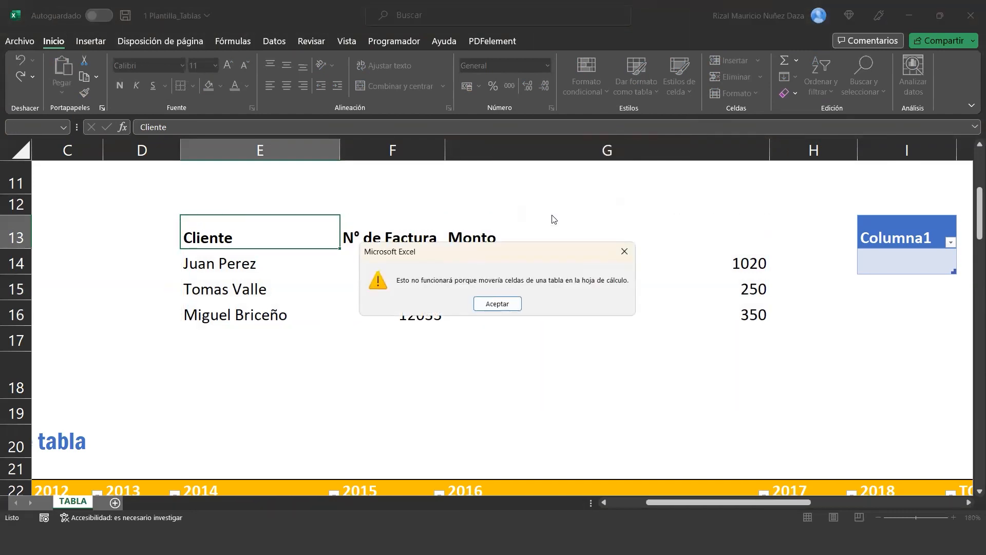
pyautogui.click(497, 303)
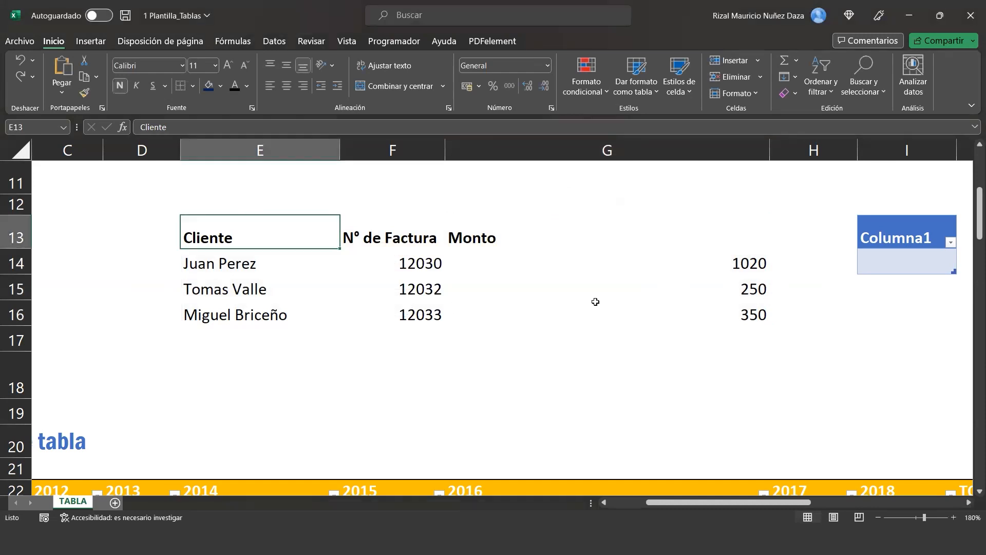
# Step: Enter the headers cliente and monto in the empty cells K13 and L13
pyautogui.click(678, 230)
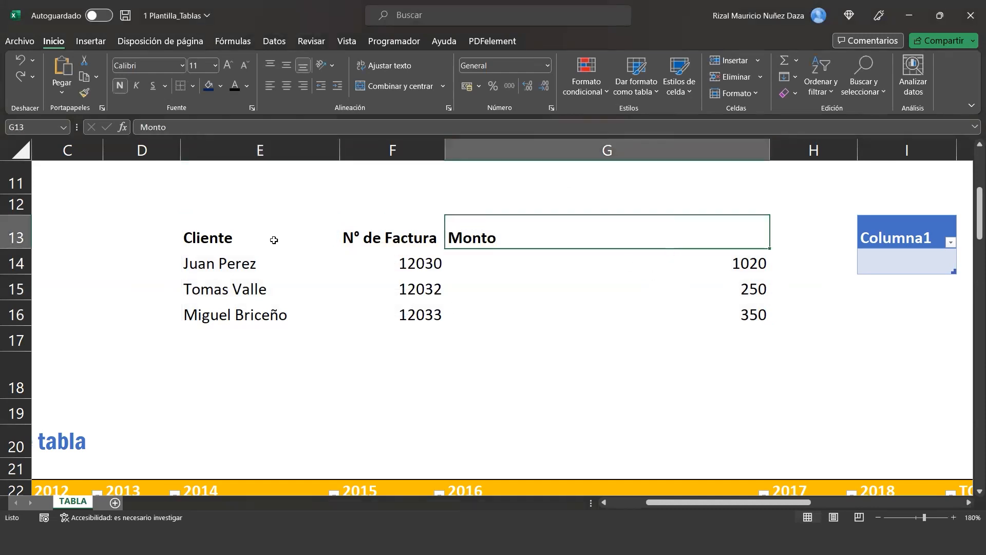
pyautogui.press('Right')
pyautogui.press('Right')
pyautogui.press('Right')
pyautogui.press('Right')
pyautogui.press('Right')
pyautogui.press('Right')
pyautogui.press('Right')
pyautogui.press('Right')
pyautogui.press('Right')
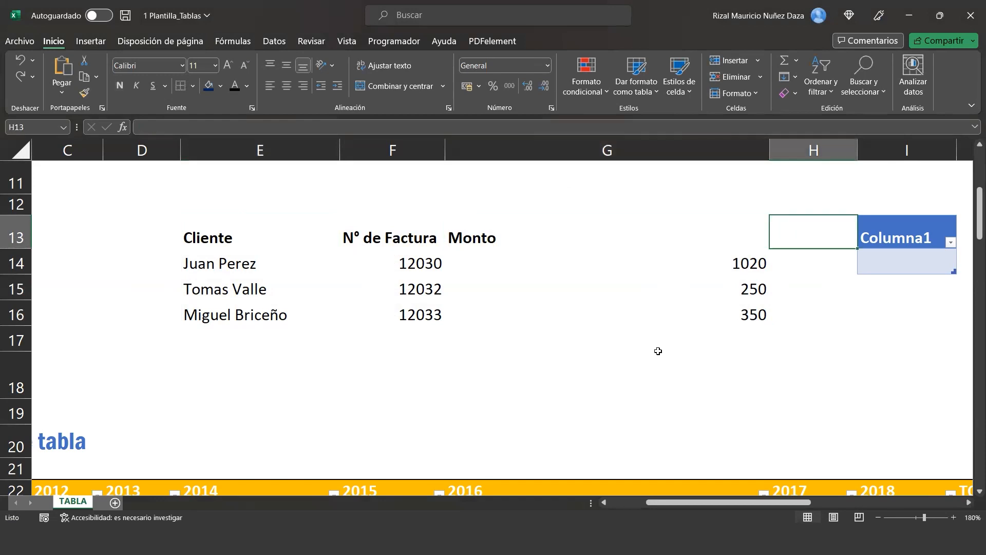
pyautogui.press('Left')
pyautogui.press('Left')
pyautogui.press('Left')
pyautogui.press('Left')
pyautogui.press('Left')
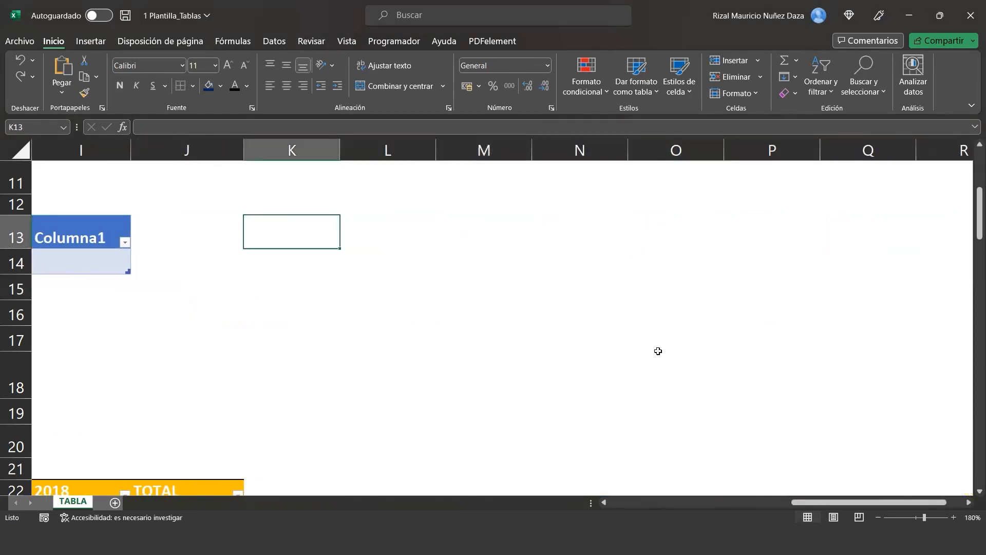
pyautogui.write('cliente')
pyautogui.press('Tab')
pyautogui.write('monto')
pyautogui.press('Tab')
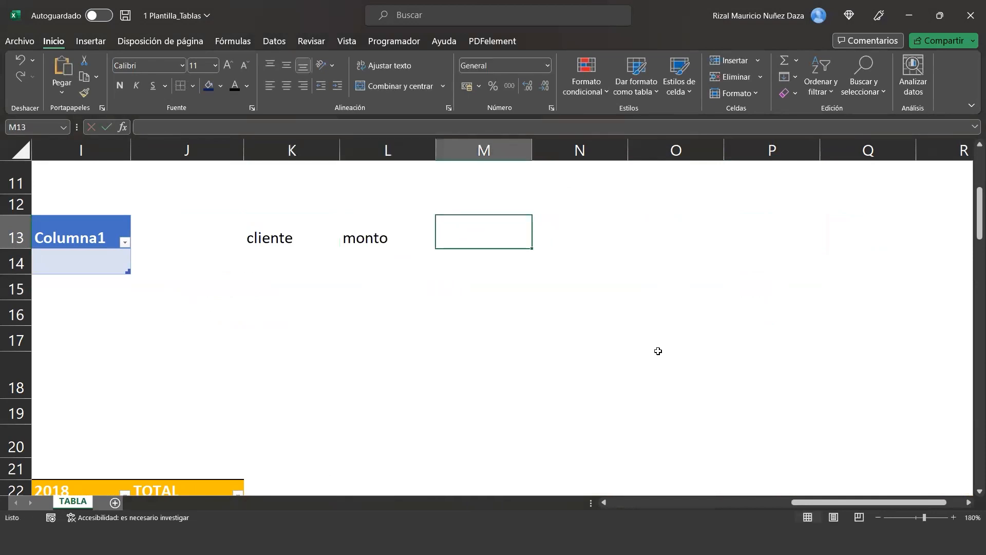
# Step: Enter three clients' first names below the cliente header in K14:K16
pyautogui.press('Left')
pyautogui.press('Return')
pyautogui.write('rizl')
pyautogui.press('BackSpace')
pyautogui.write('al')
pyautogui.press('Return')
pyautogui.write('eva4')
pyautogui.press('BackSpace')
pyautogui.press('Return')
pyautogui.write('claudi')
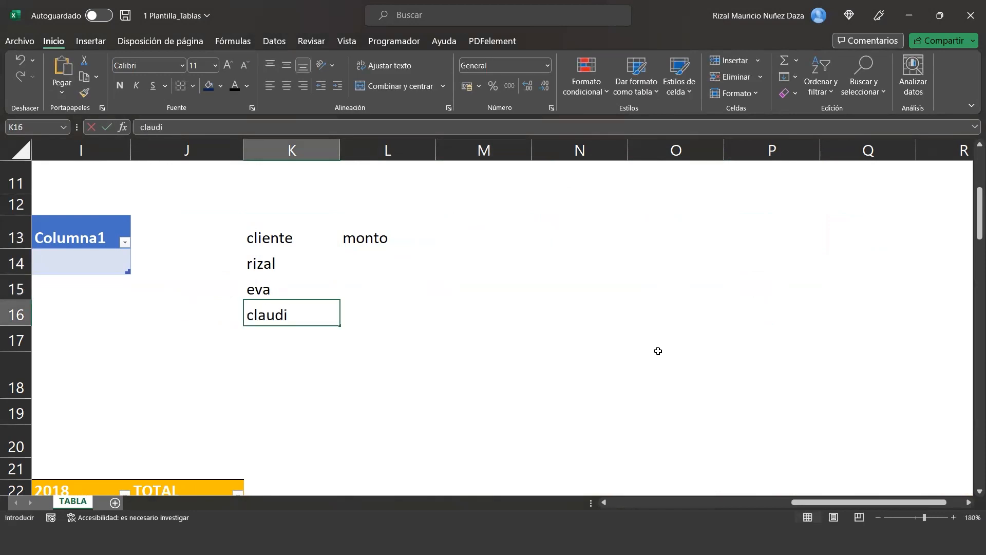
pyautogui.press('Tab')
# Step: Enter the amounts 20, 15 and 20 below the monto header in L14:L16
pyautogui.press('Up')
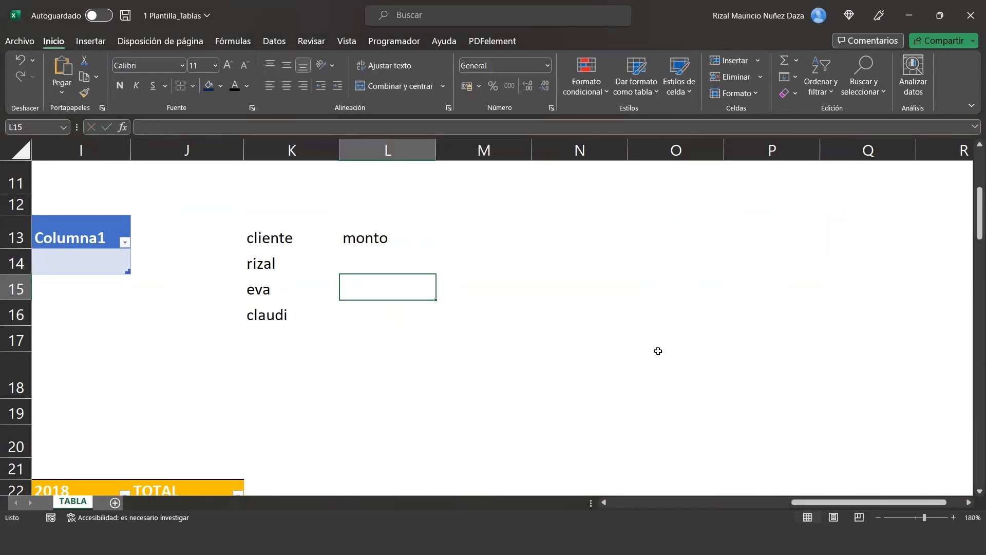
pyautogui.press('Up')
pyautogui.write('20')
pyautogui.press('Return')
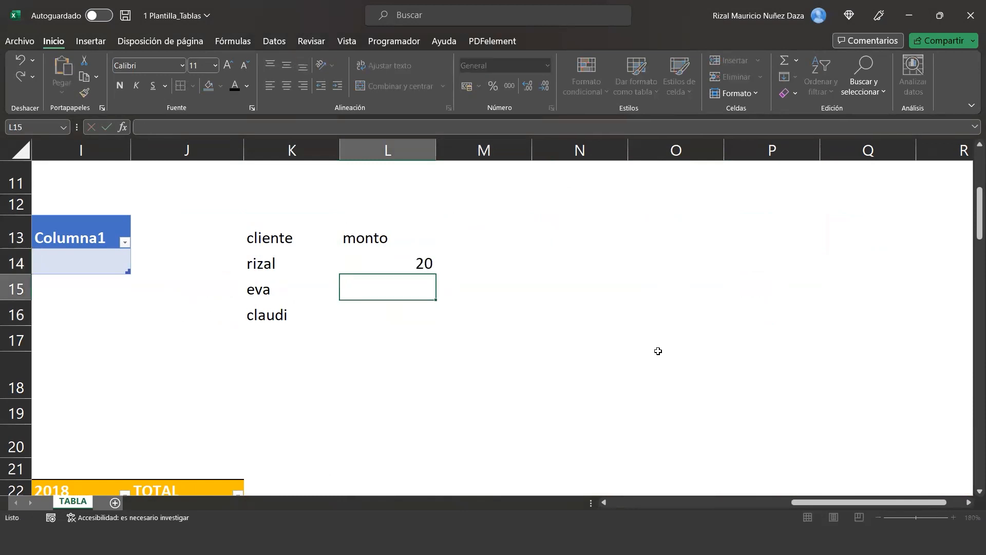
pyautogui.write('15')
pyautogui.press('Return')
pyautogui.write('20')
pyautogui.press('Return')
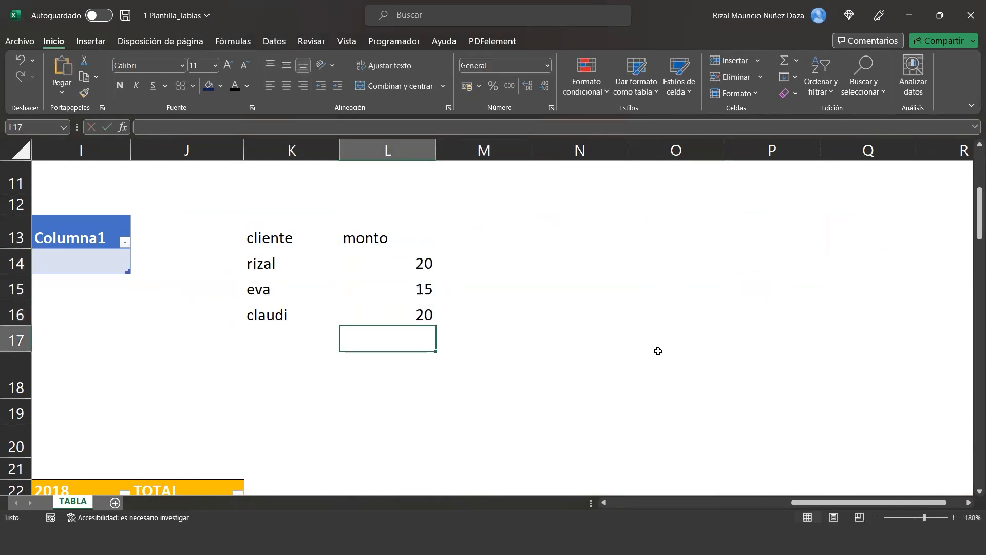
# Step: Create a table from the cliente and monto data in K13:L16 with the option for existing headers turned off
pyautogui.click(321, 289)
pyautogui.rightClick(321, 289)
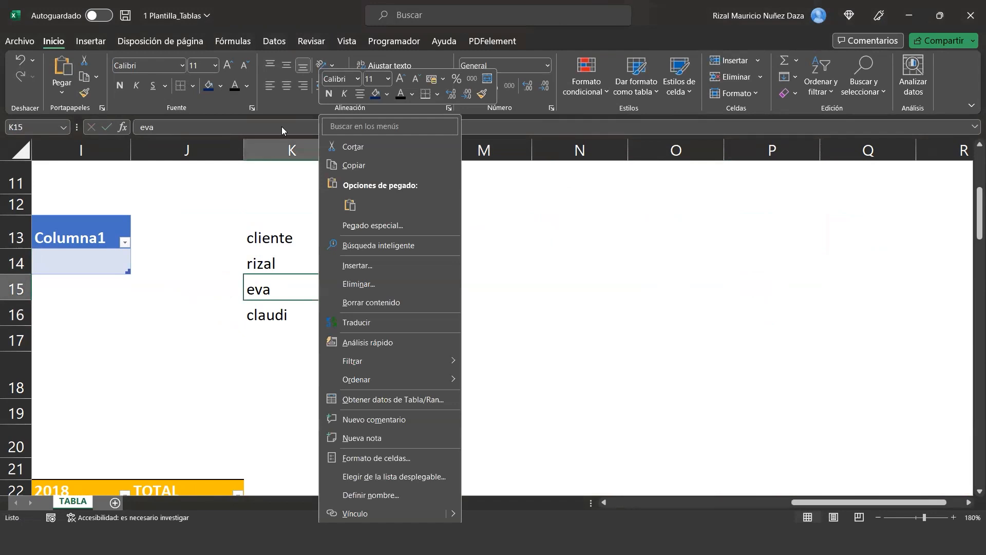
pyautogui.press('Escape')
pyautogui.hotkey('ctrl', 't')
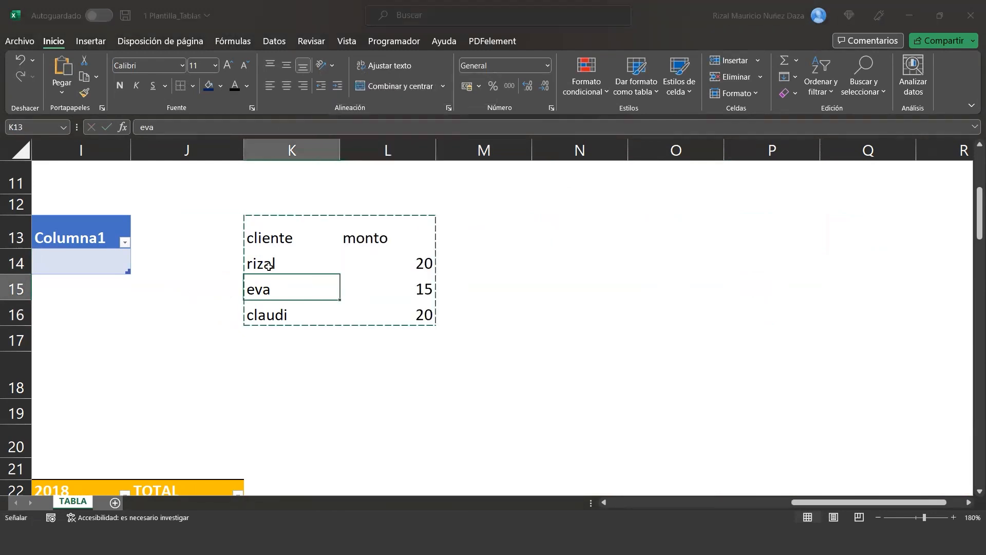
pyautogui.click(503, 198)
pyautogui.click(557, 215)
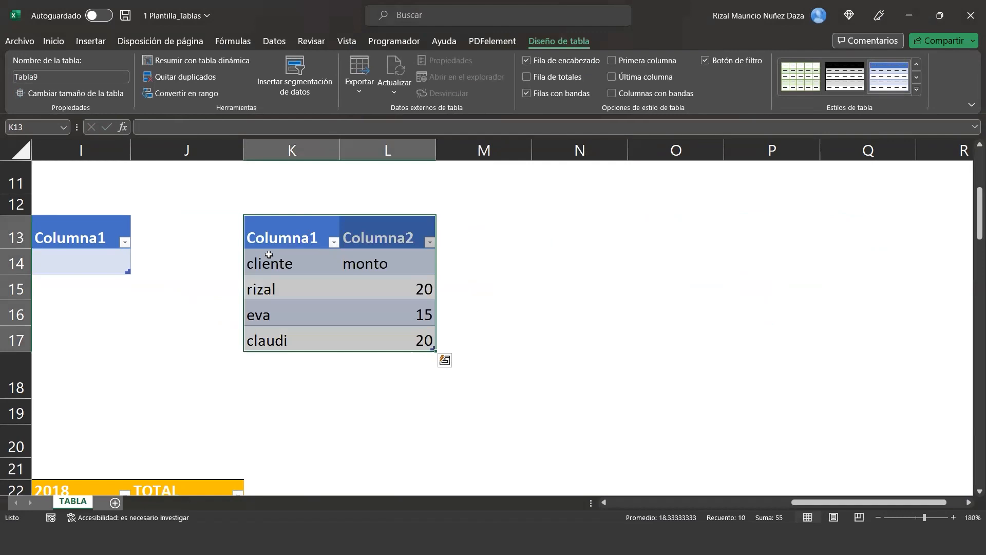
# Step: Examine the headers and rows of the new table in K13:L17, comparing it with the invoice data in columns E to G
pyautogui.click(267, 255)
pyautogui.moveTo(379, 265); pyautogui.dragTo(369, 236)
pyautogui.moveTo(283, 257); pyautogui.dragTo(378, 260)
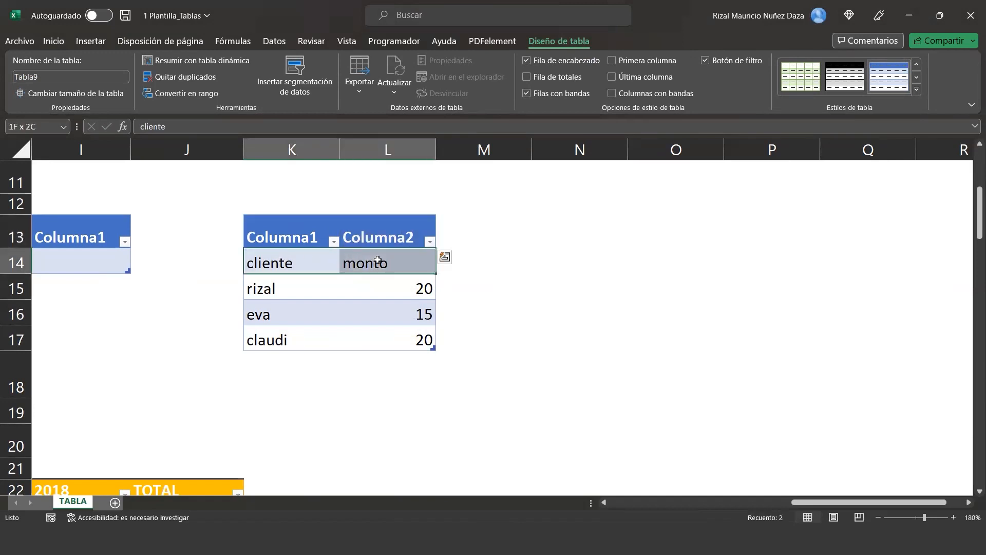
pyautogui.hscroll(-10, 290, 267)
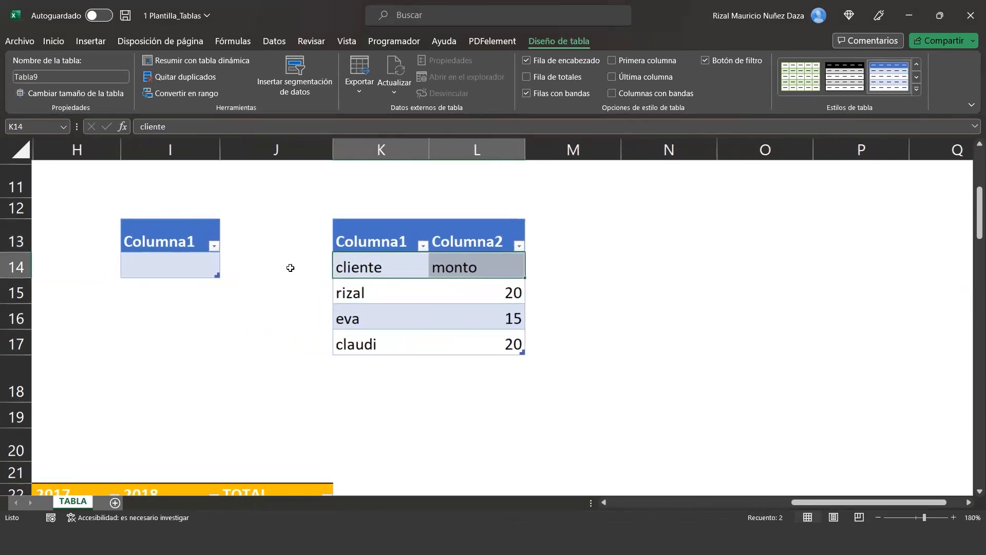
pyautogui.hscroll(6, 291, 267)
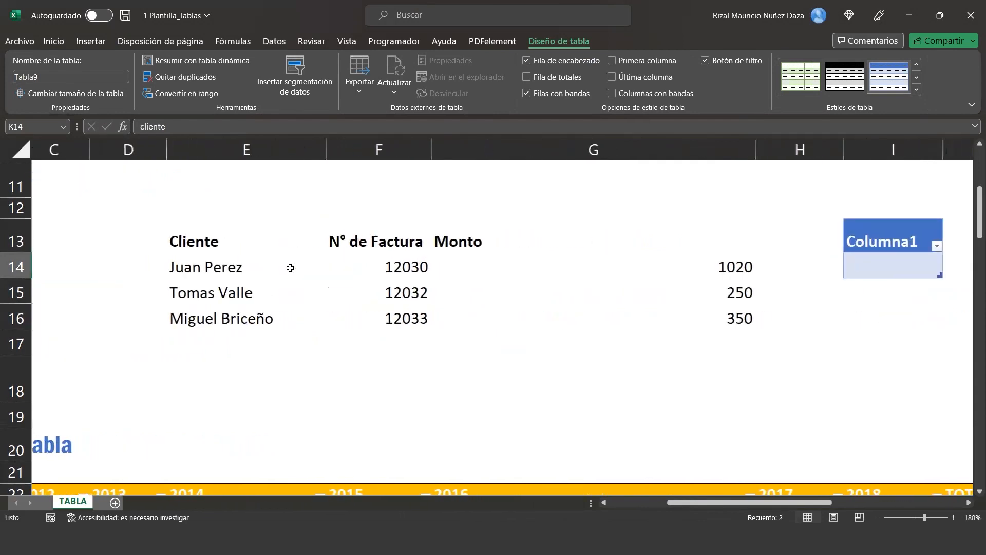
pyautogui.hscroll(2, 290, 267)
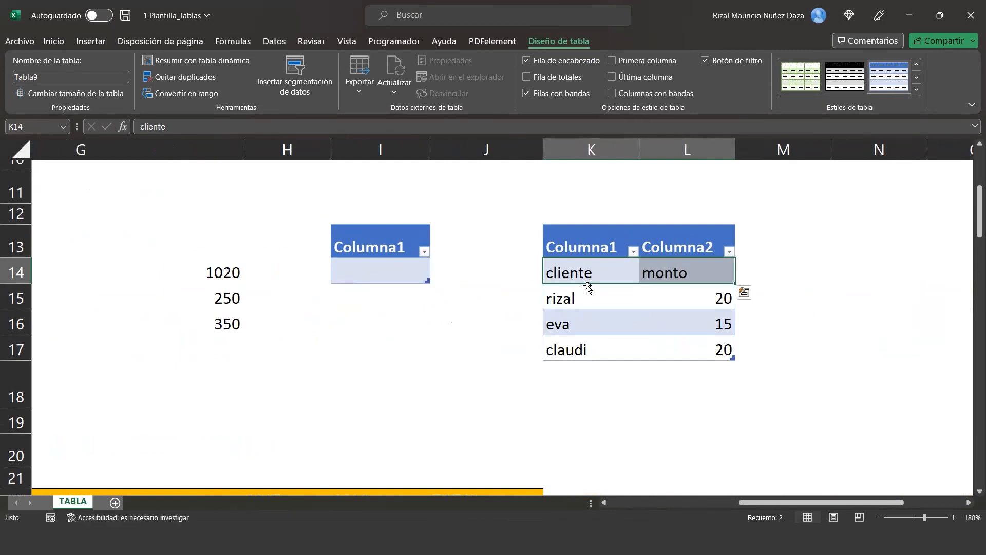
pyautogui.click(594, 230)
pyautogui.click(594, 226)
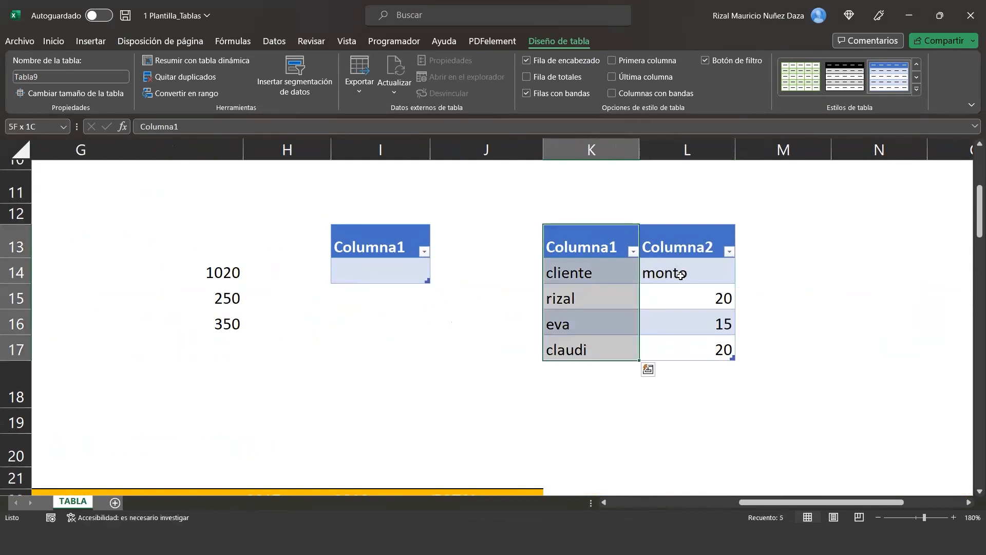
pyautogui.moveTo(680, 276); pyautogui.dragTo(715, 352)
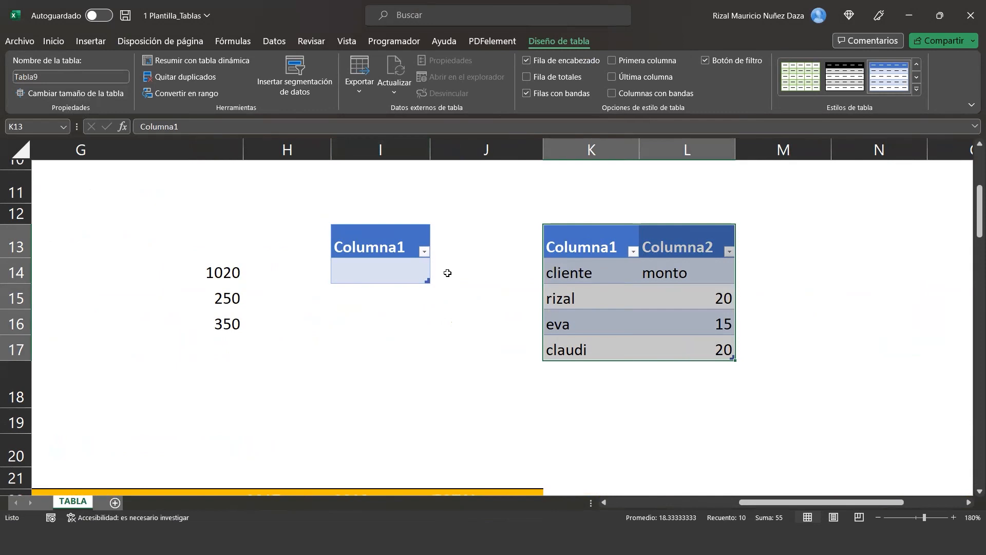
# Step: Create a table with headers from the invoice range E13:G16
pyautogui.hscroll(-3, 447, 273)
pyautogui.scroll(1, 448, 273)
pyautogui.hscroll(-8, 448, 273)
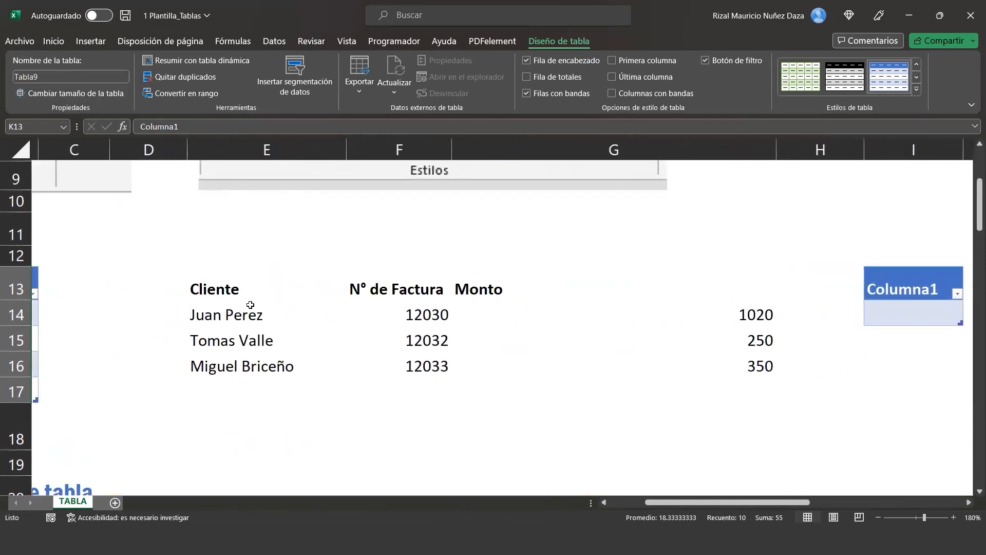
pyautogui.click(250, 305)
pyautogui.click(234, 289)
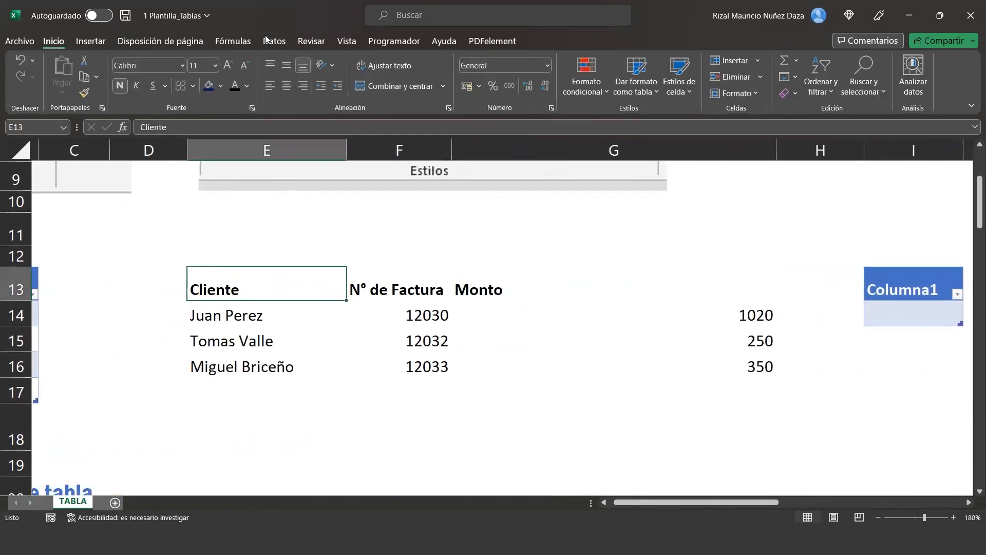
pyautogui.hotkey('ctrl', 't')
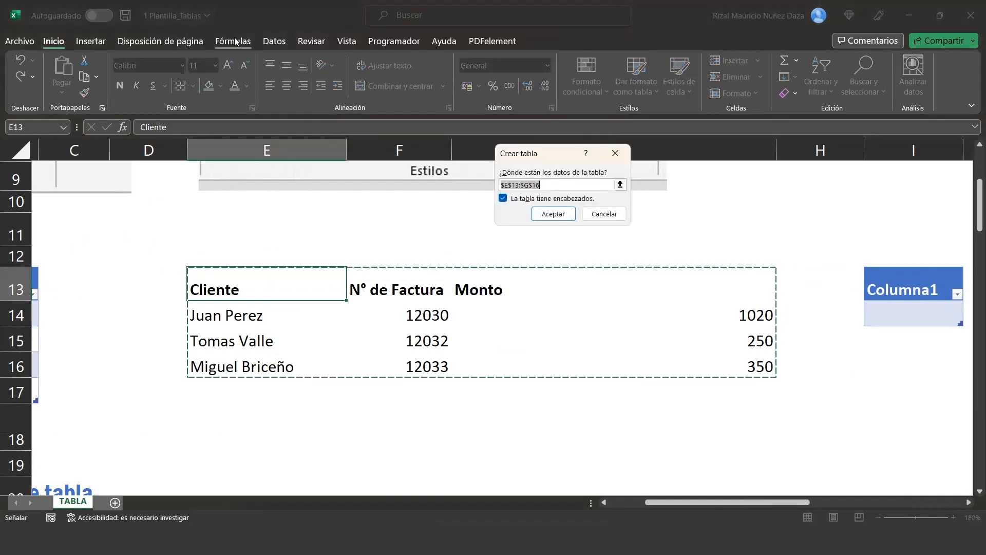
pyautogui.click(544, 214)
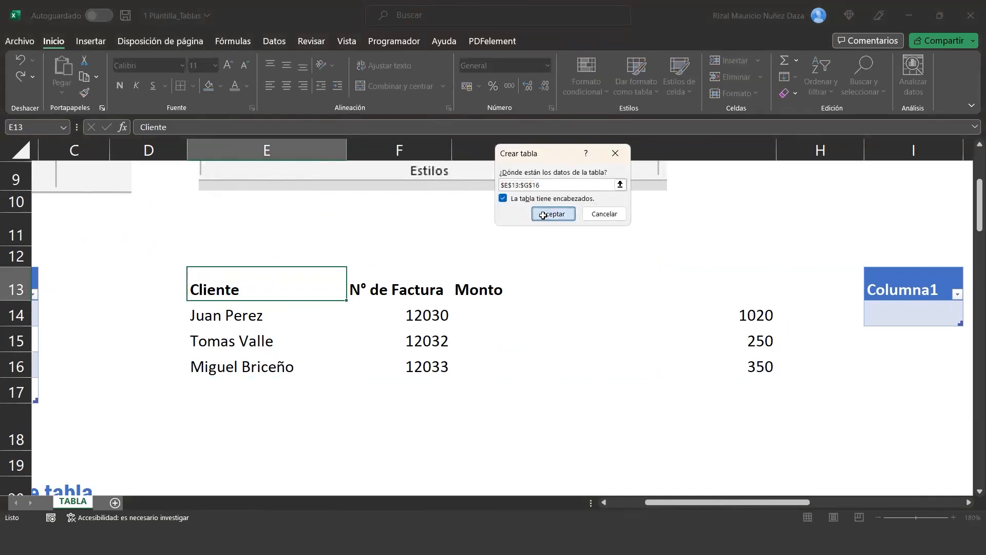
# Step: Fill the invoice table's header cells E13:G13 with dark blue
pyautogui.moveTo(308, 291); pyautogui.dragTo(572, 279)
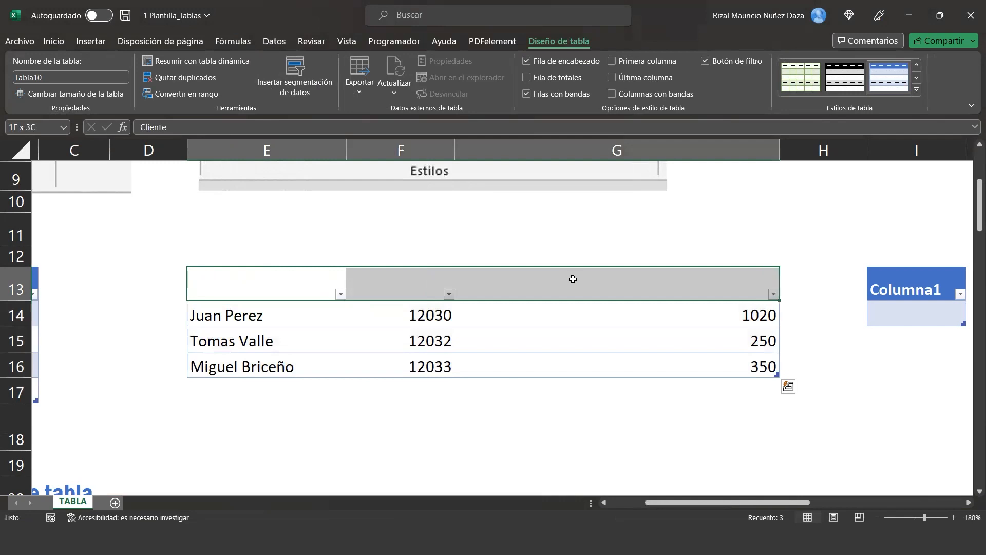
pyautogui.click(54, 40)
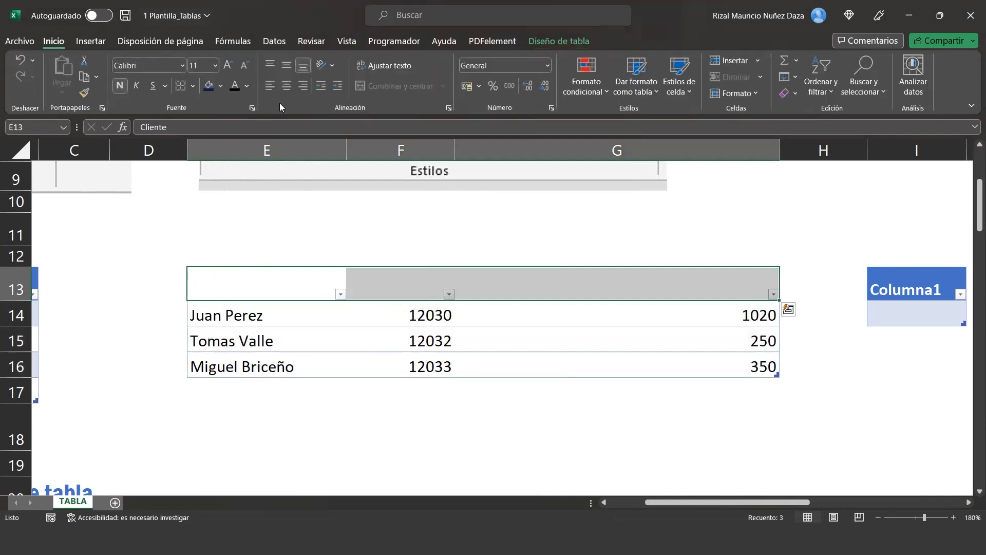
pyautogui.click(207, 87)
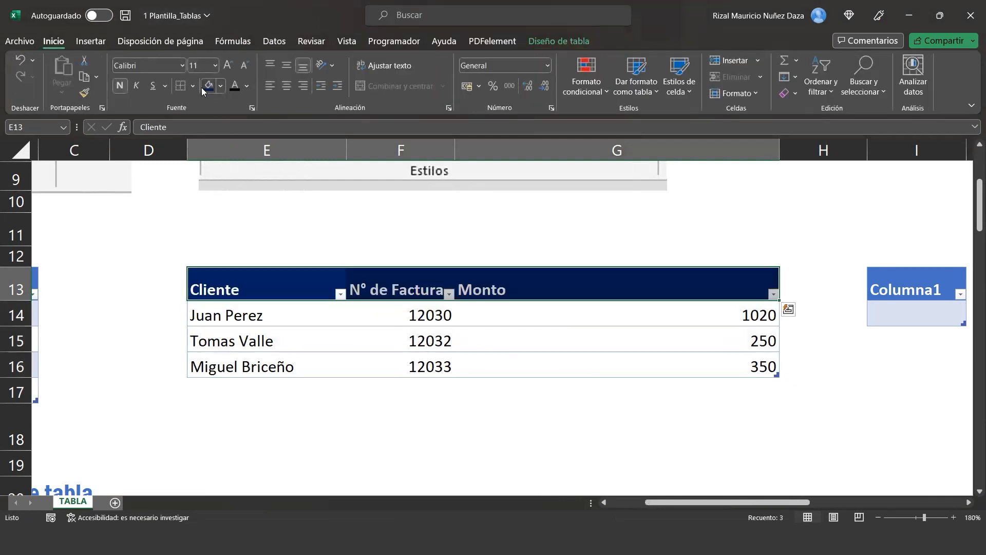
pyautogui.click(419, 291)
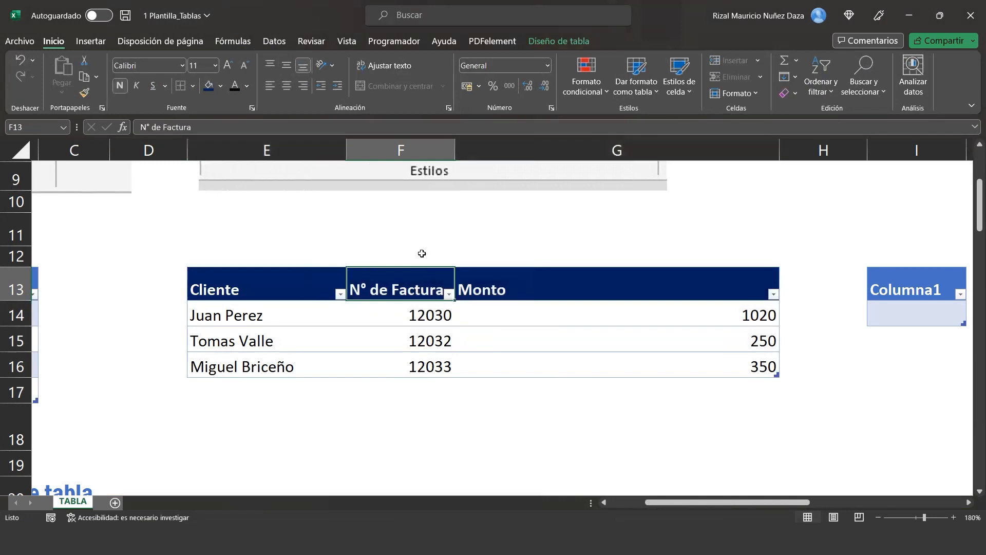
pyautogui.click(401, 227)
pyautogui.write('¿')
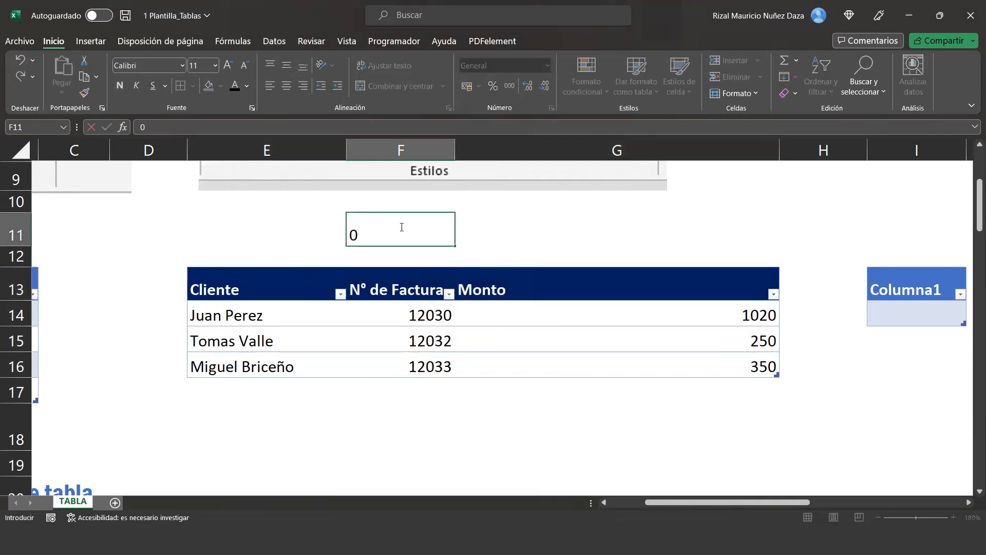
pyautogui.press('BackSpace')
pyautogui.write('0')
pyautogui.press('BackSpace')
pyautogui.write('=')
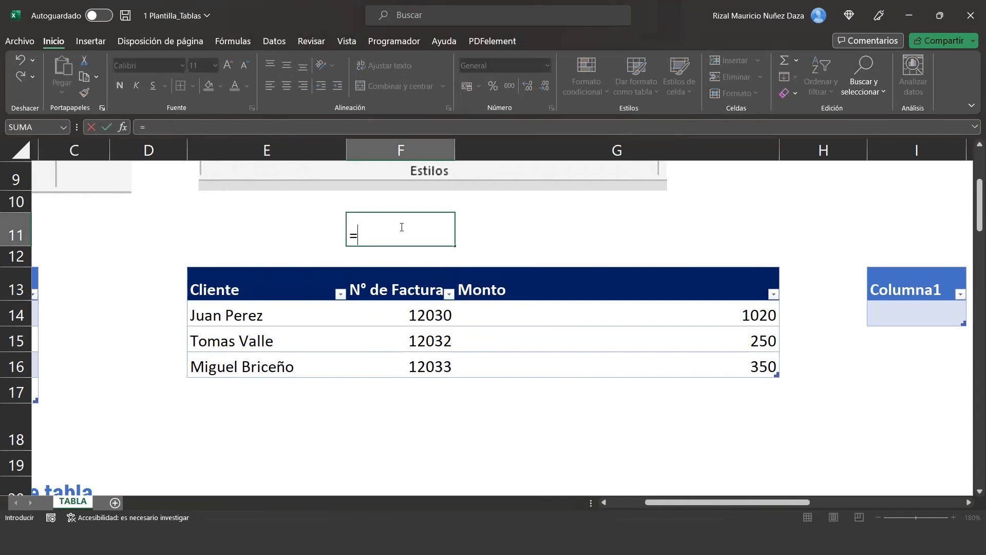
pyautogui.press('Escape')
# Step: Check the invoice table's name in its design properties and start the formula =tabla10 in cell F11
pyautogui.click(277, 279)
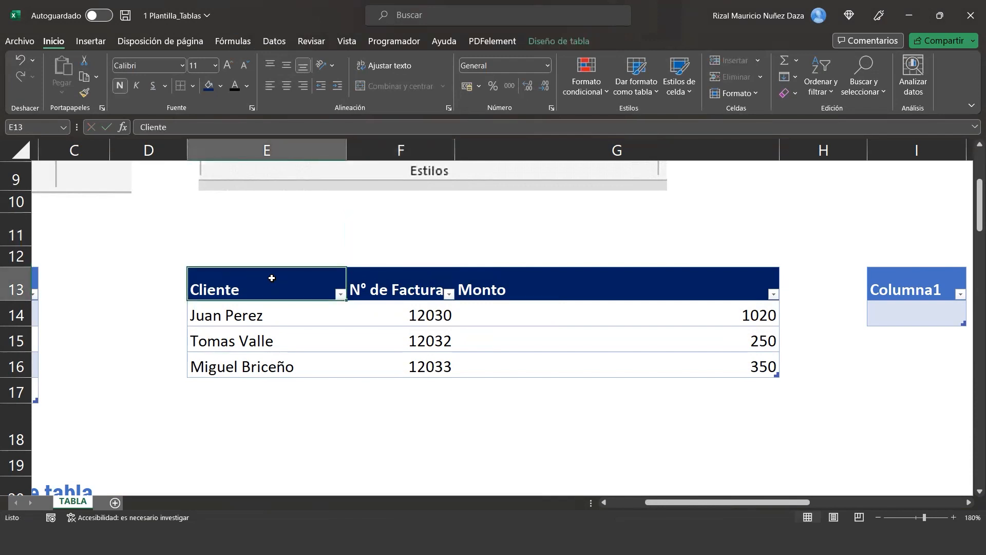
pyautogui.click(553, 41)
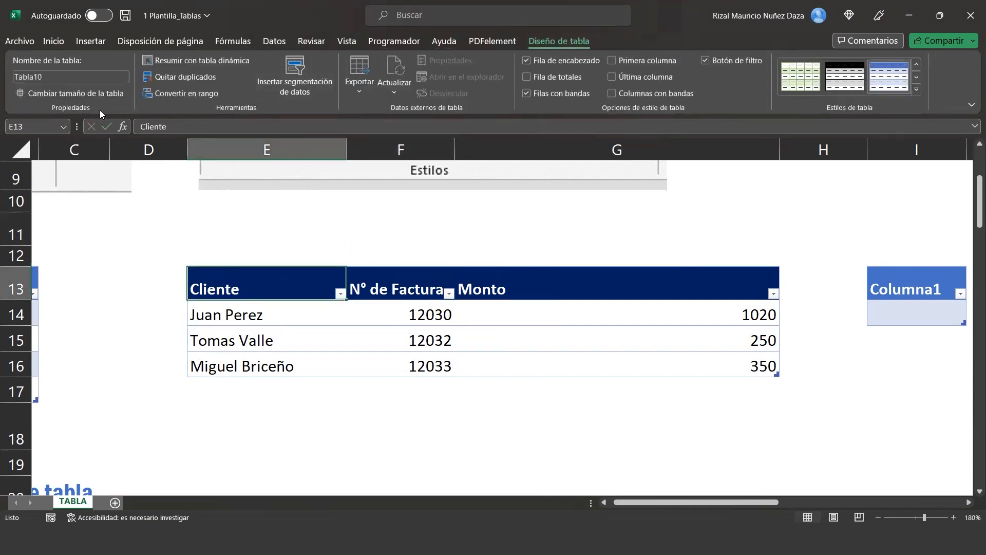
pyautogui.click(373, 226)
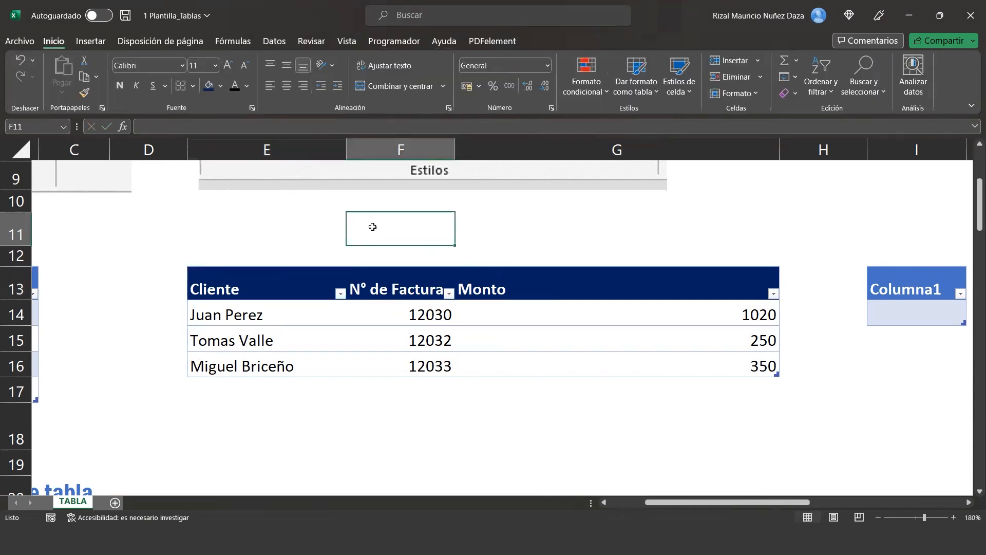
pyautogui.write('=tabala')
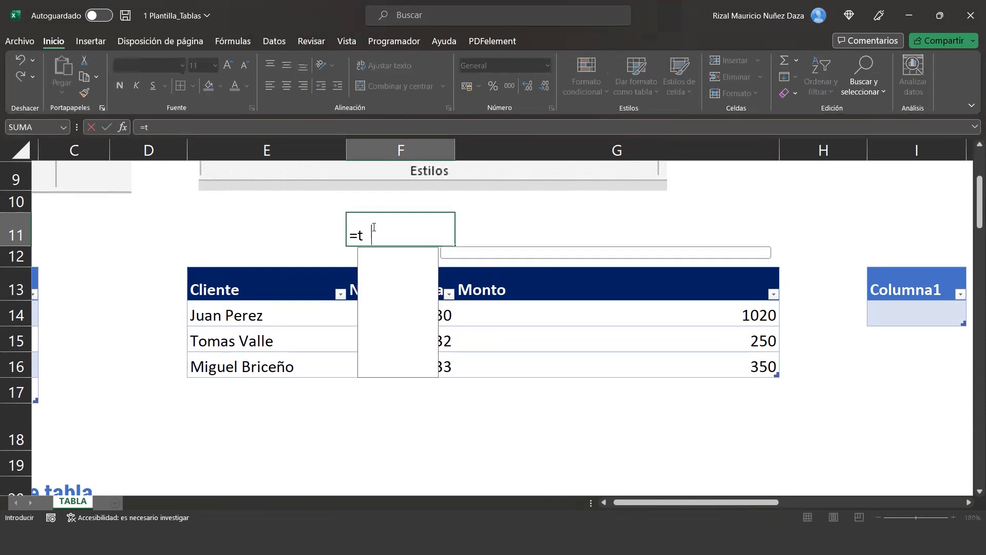
pyautogui.press('BackSpace')
pyautogui.press('BackSpace')
pyautogui.press('BackSpace')
pyautogui.write('la10')
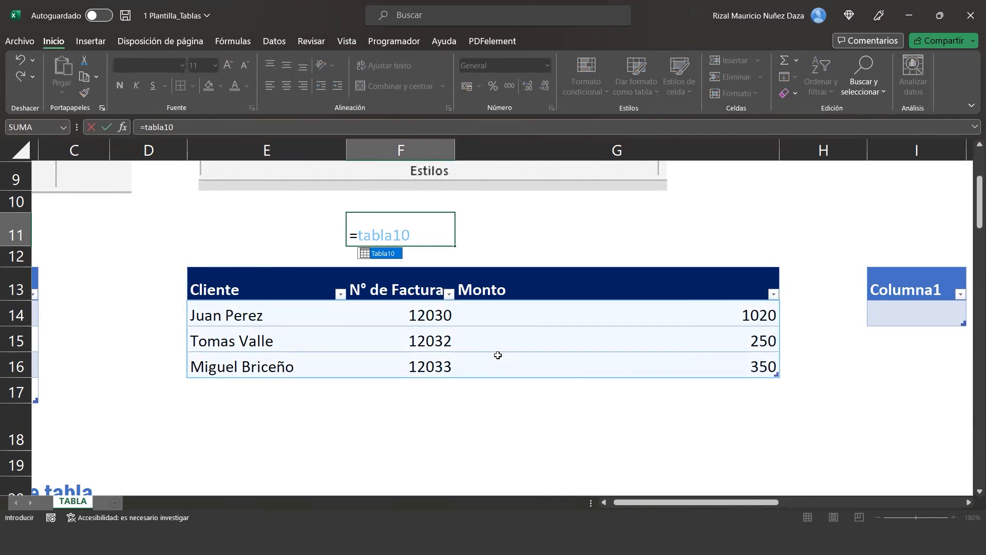
# Step: Switch the keyboard input language and add an opening square bracket after tabla10 in the F11 formula
pyautogui.press('Escape')
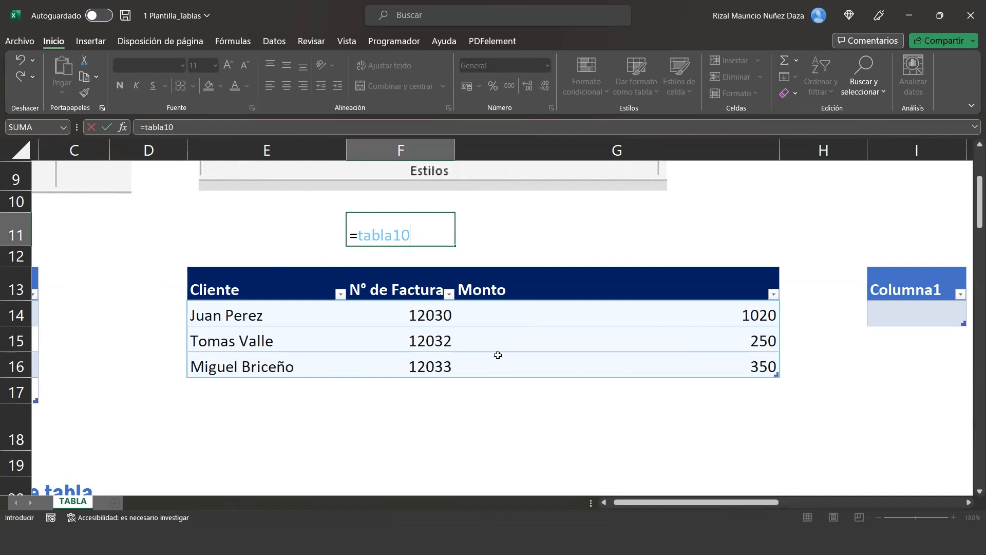
pyautogui.write('¨¨')
pyautogui.press('BackSpace')
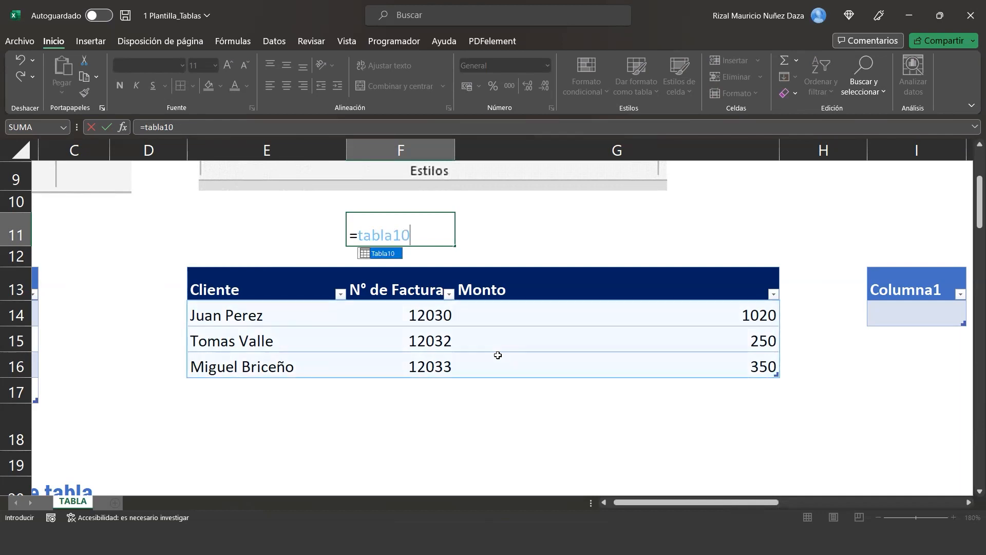
pyautogui.press('Escape')
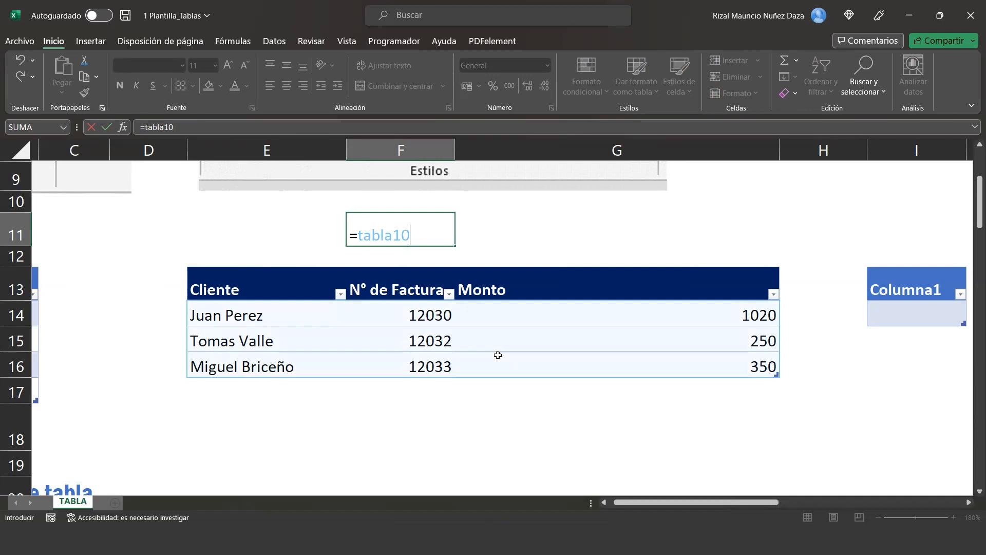
pyautogui.write('``')
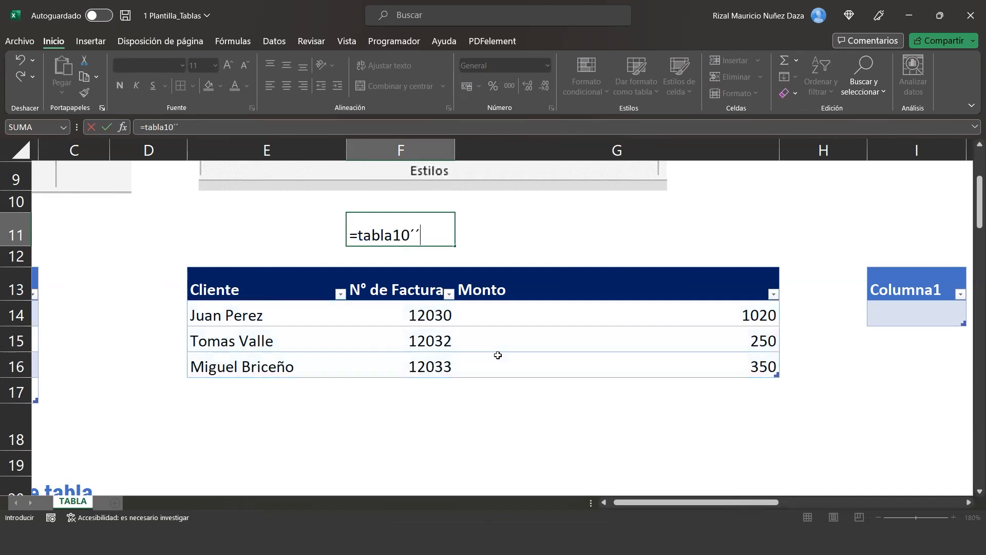
pyautogui.press('BackSpace')
pyautogui.press('BackSpace')
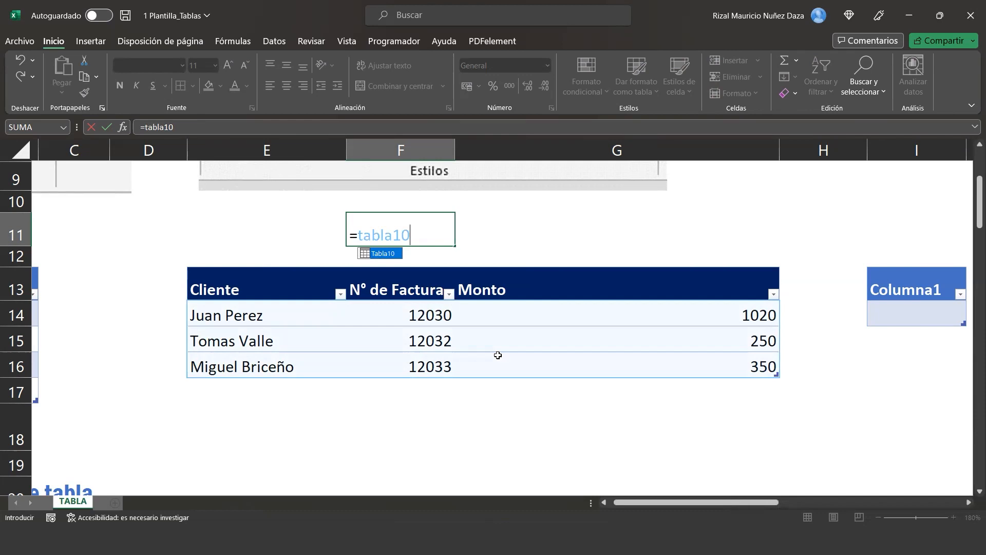
pyautogui.press('super+space')
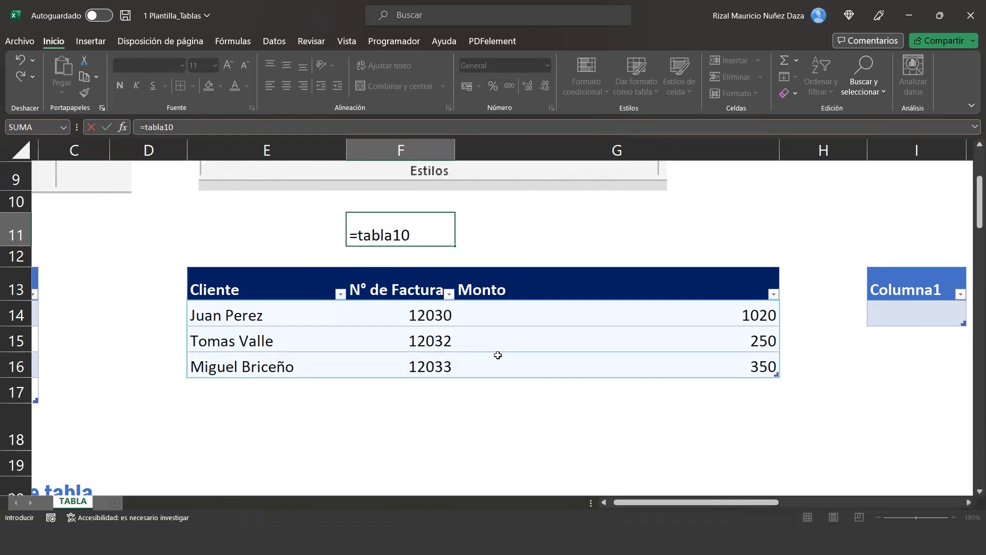
pyautogui.write('[')
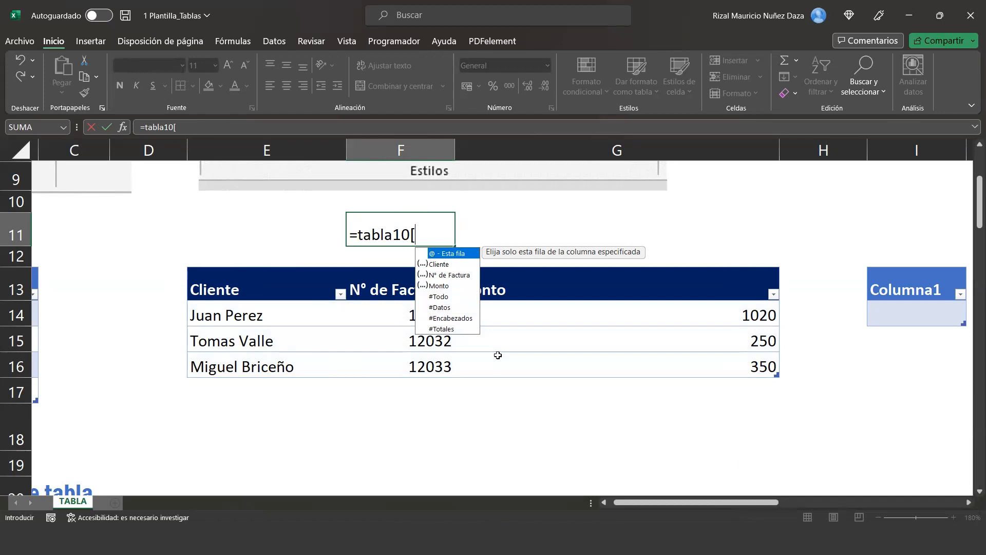
# Step: Complete the F11 formula as =tabla10[Cliente] to reference the Cliente column, and discard the entry
pyautogui.doubleClick(444, 268)
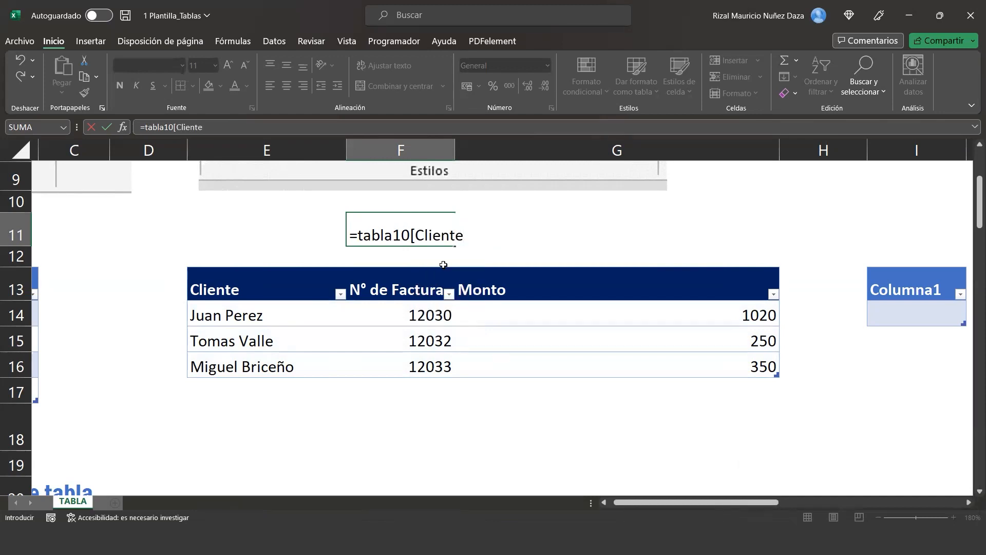
pyautogui.write(']')
pyautogui.press('BackSpace')
pyautogui.write(']')
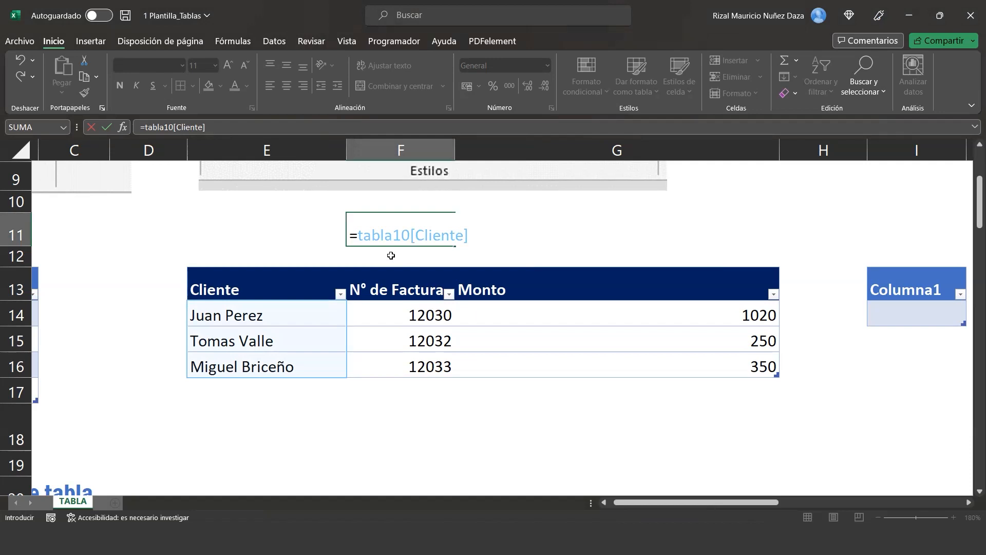
pyautogui.press('Escape')
pyautogui.press('Left')
pyautogui.press('Left')
pyautogui.press('Left')
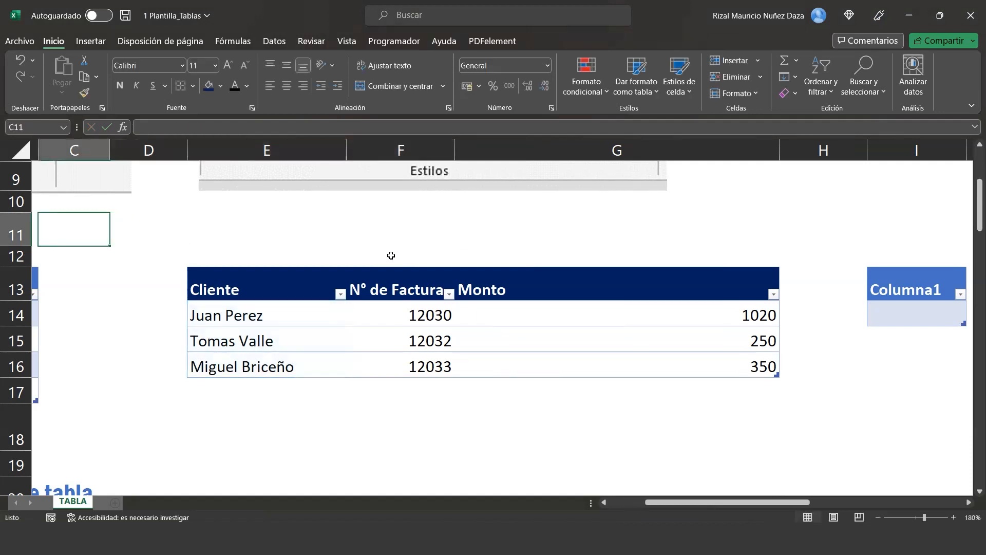
pyautogui.press('Down')
pyautogui.press('Down')
pyautogui.press('Down')
pyautogui.press('Right')
pyautogui.press('Right')
pyautogui.press('Right')
pyautogui.press('Right')
pyautogui.press('Right')
pyautogui.press('Right')
pyautogui.press('Right')
pyautogui.press('Right')
pyautogui.press('Right')
pyautogui.press('Right')
pyautogui.press('Left')
pyautogui.press('Home')
pyautogui.press('Down')
pyautogui.press('Down')
pyautogui.press('Right')
pyautogui.press('Right')
pyautogui.press('Right')
pyautogui.press('Right')
pyautogui.press('Right')
pyautogui.press('Right')
pyautogui.press('Right')
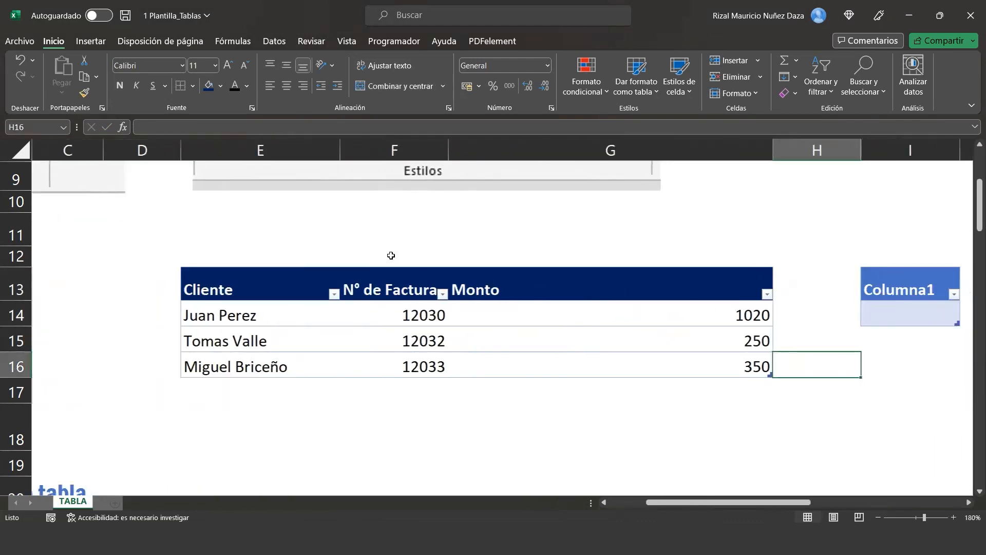
# Step: Shrink the invoice table by one row so its range ends at row 15 and excludes row 16
pyautogui.press('Left')
pyautogui.press('Left')
pyautogui.press('Left')
pyautogui.press('Right')
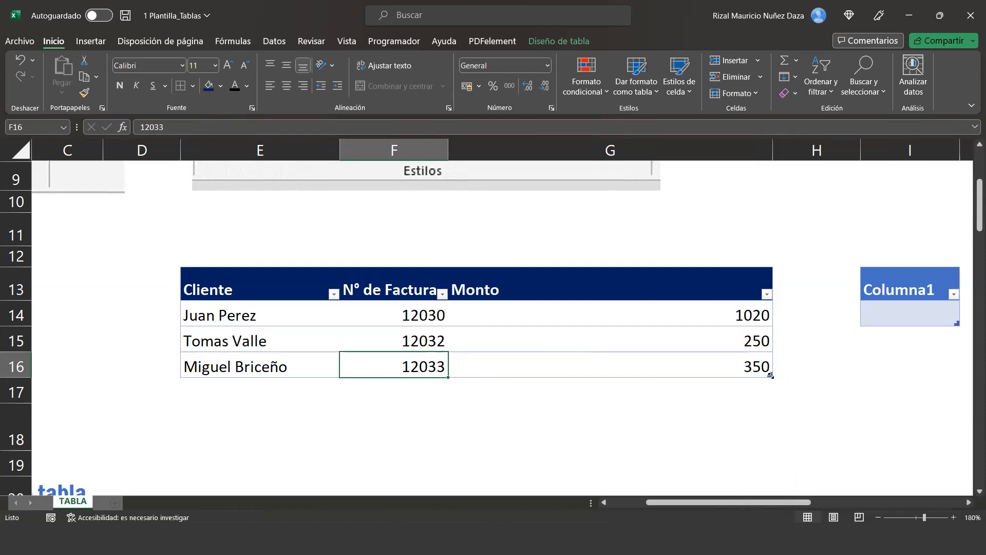
pyautogui.moveTo(838, 376); pyautogui.dragTo(776, 375)
pyautogui.click(771, 375)
pyautogui.moveTo(771, 373); pyautogui.dragTo(776, 353)
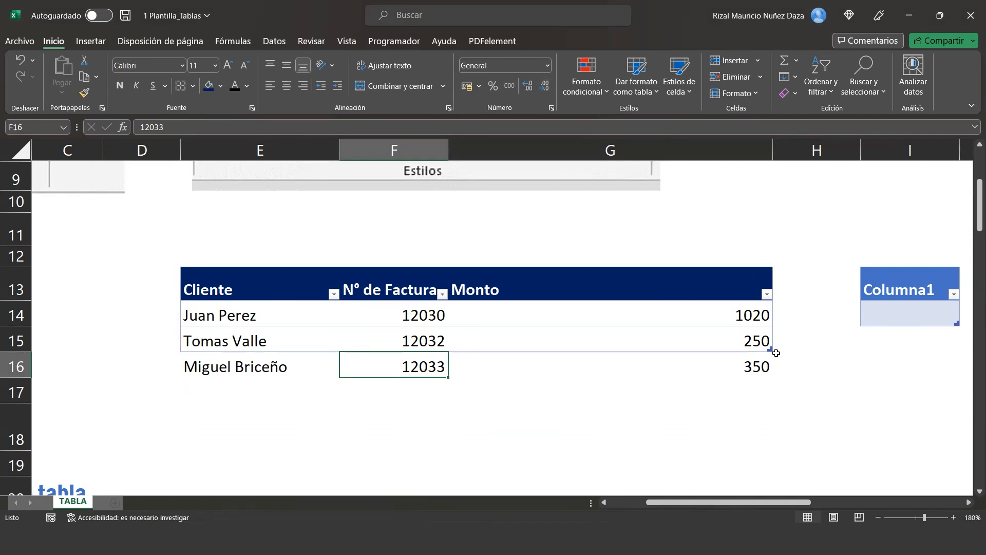
# Step: Move through the cells of rows 15 and 16 to examine how navigation behaves inside and outside the invoice table
pyautogui.click(744, 340)
pyautogui.click(249, 335)
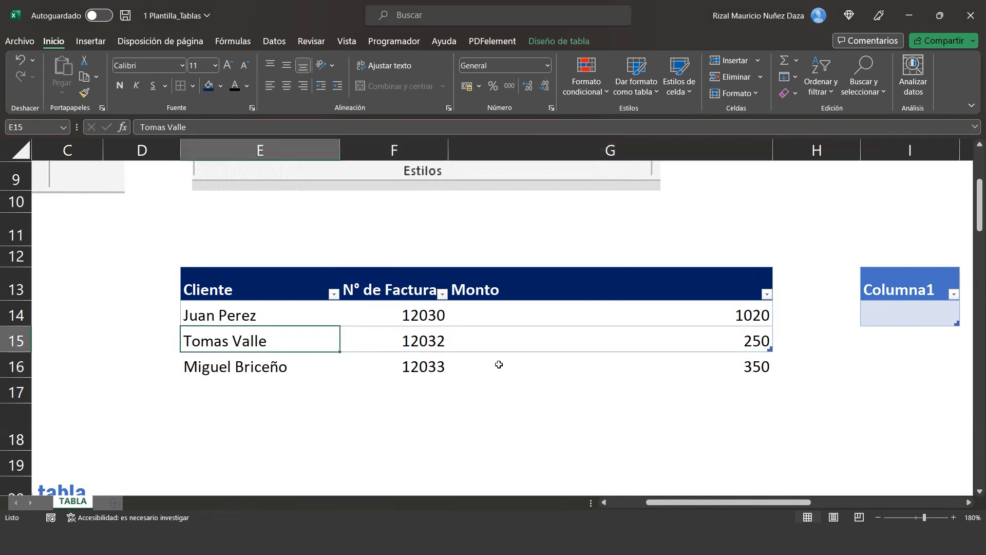
pyautogui.click(557, 330)
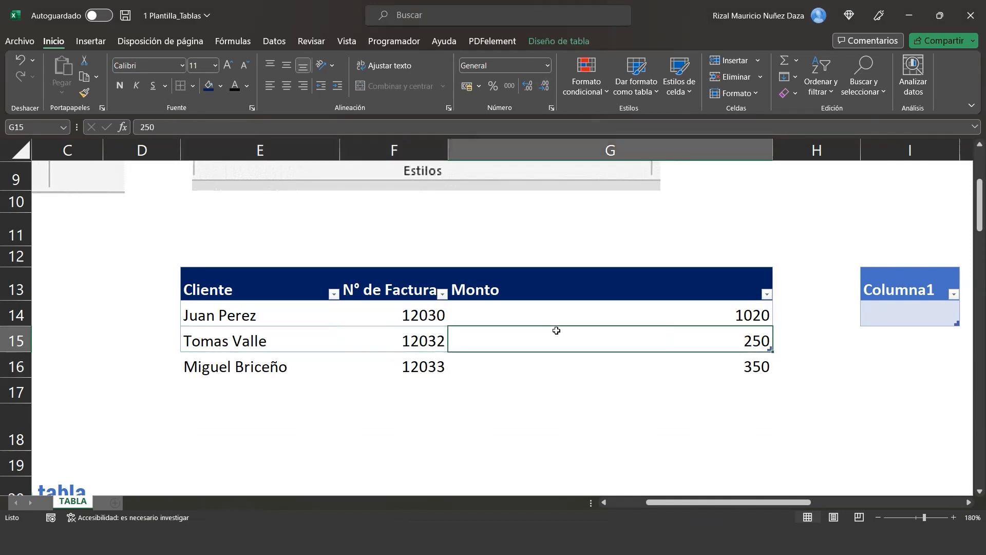
pyautogui.press('Tab')
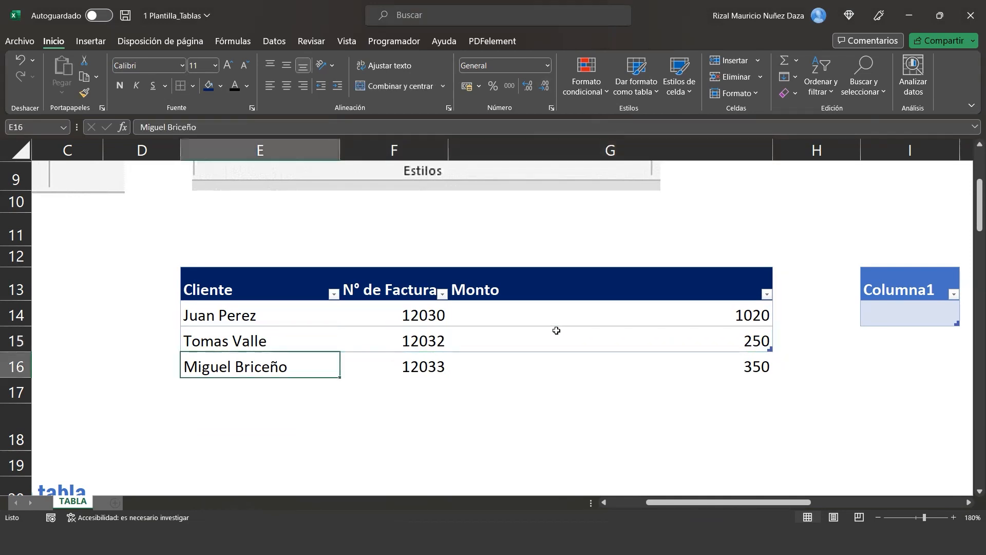
pyautogui.press('Tab')
pyautogui.press('Tab')
pyautogui.press('Tab')
pyautogui.press('Tab')
pyautogui.press('Tab')
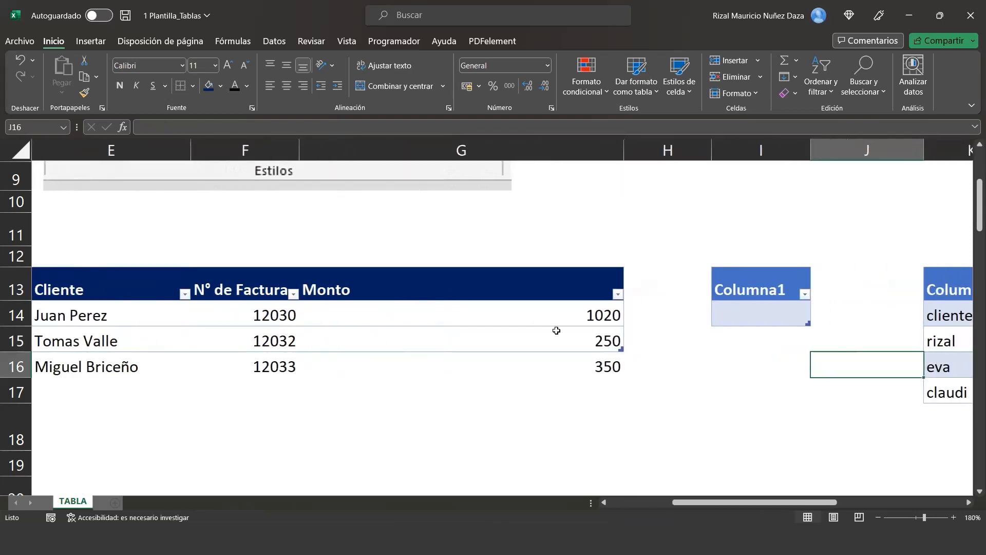
pyautogui.click(141, 319)
pyautogui.press('Tab')
pyautogui.press('Down')
pyautogui.press('Down')
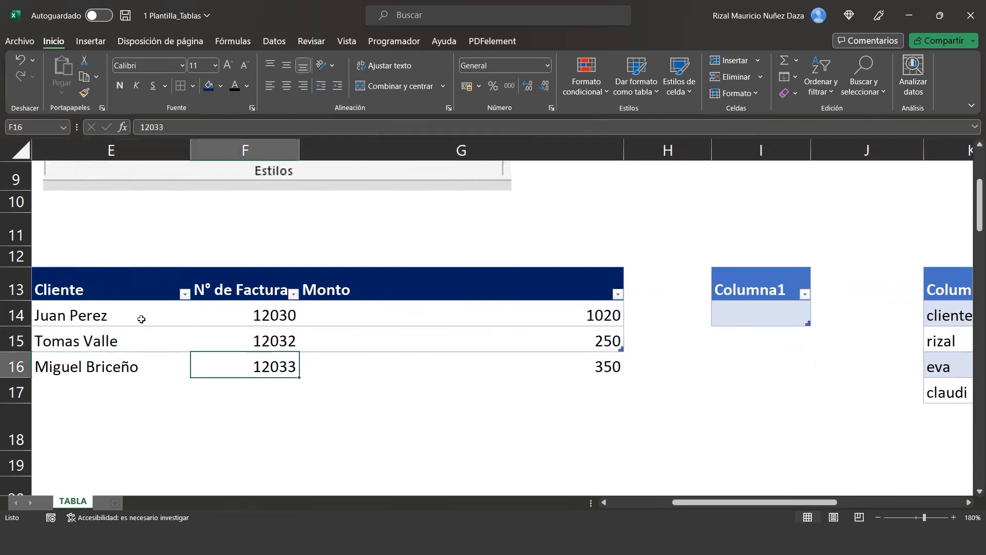
pyautogui.press('Right')
pyautogui.press('Right')
pyautogui.press('Right')
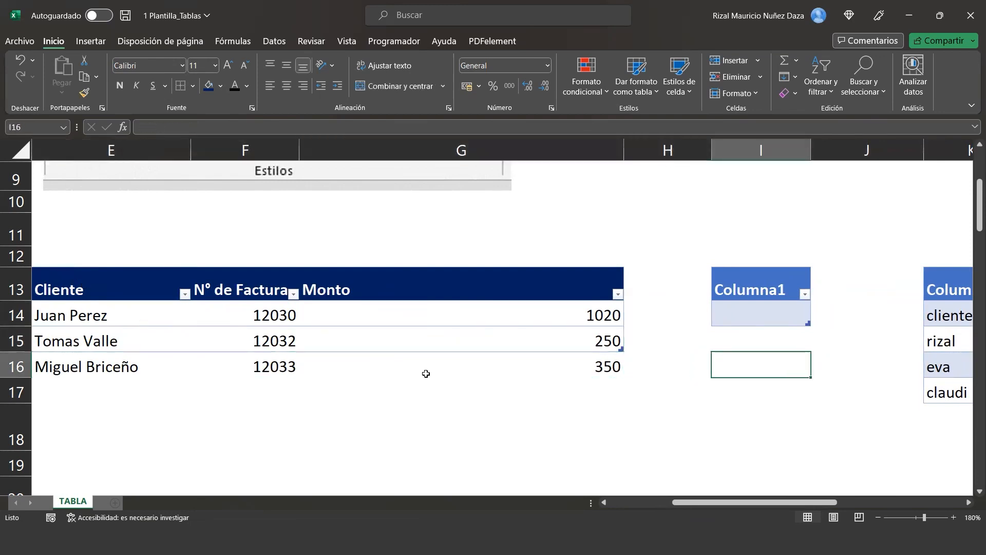
# Step: Extend the invoice table back down to include row 16
pyautogui.click(606, 370)
pyautogui.press('Down')
pyautogui.press('Left')
pyautogui.press('Left')
pyautogui.press('Right')
pyautogui.press('Right')
pyautogui.press('Right')
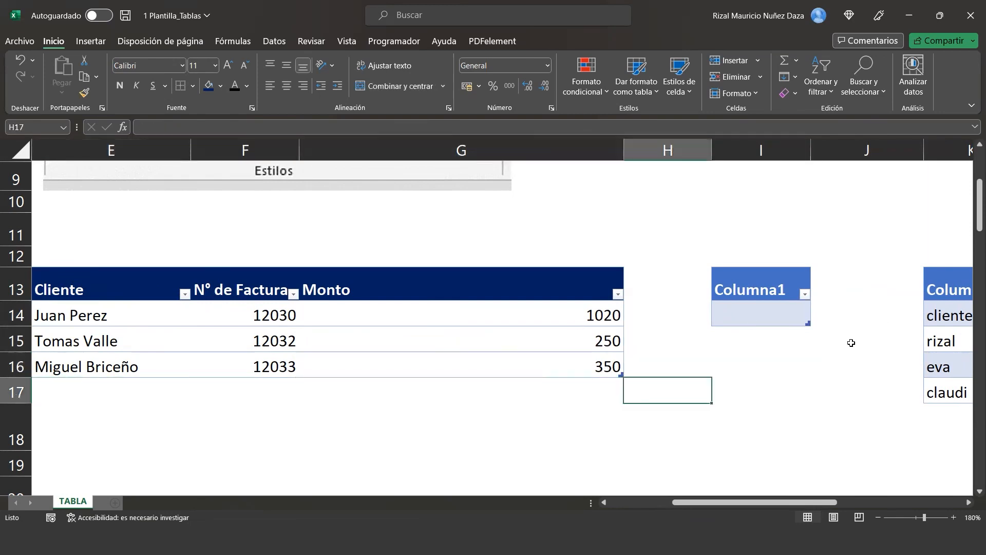
# Step: Add six empty rows to the single-column table in column I, extending it from row 14 down to row 20
pyautogui.click(792, 319)
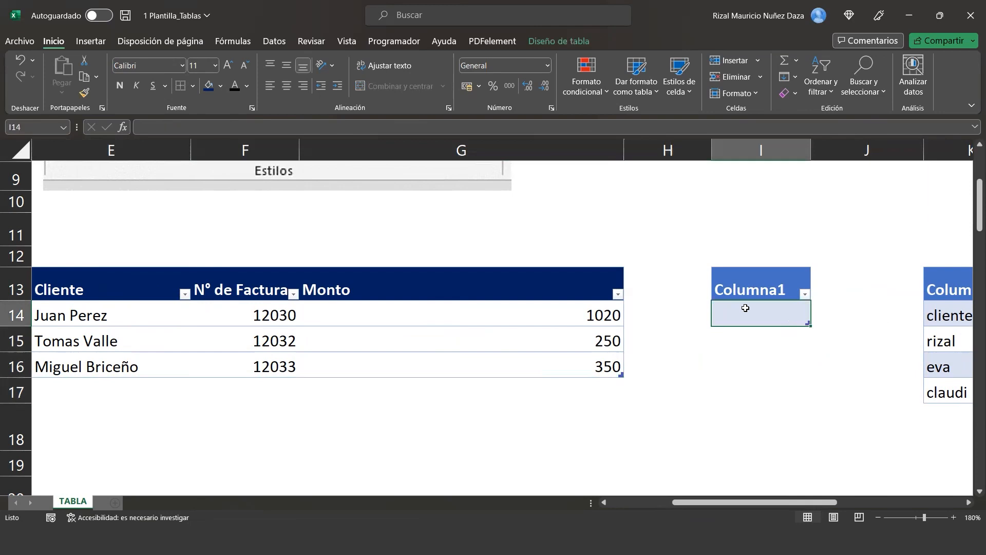
pyautogui.press('Tab')
pyautogui.press('Tab')
pyautogui.press('Tab')
pyautogui.press('Tab')
pyautogui.press('Tab')
pyautogui.press('Tab')
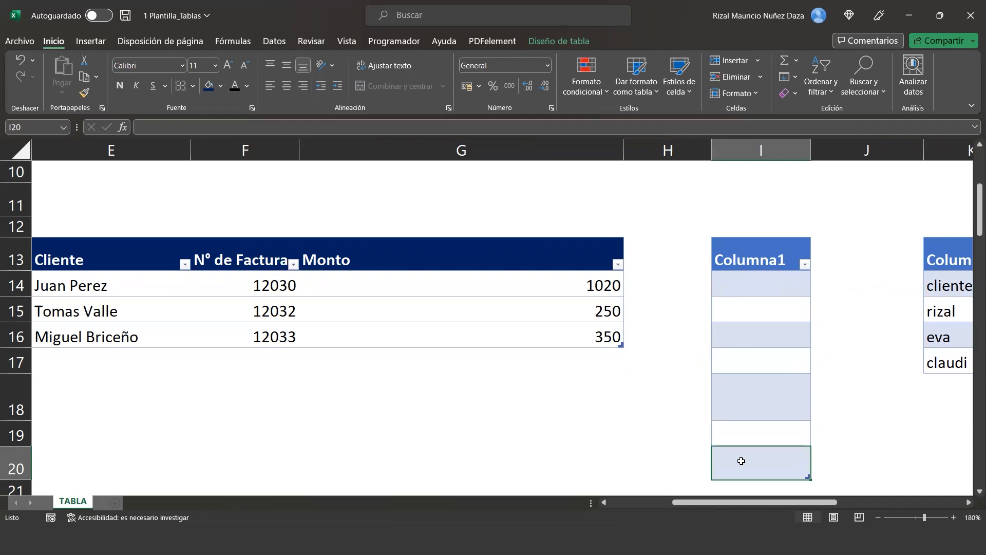
pyautogui.press('Left')
pyautogui.press('Left')
pyautogui.press('Left')
pyautogui.press('Left')
pyautogui.press('Left')
pyautogui.press('Left')
pyautogui.press('Left')
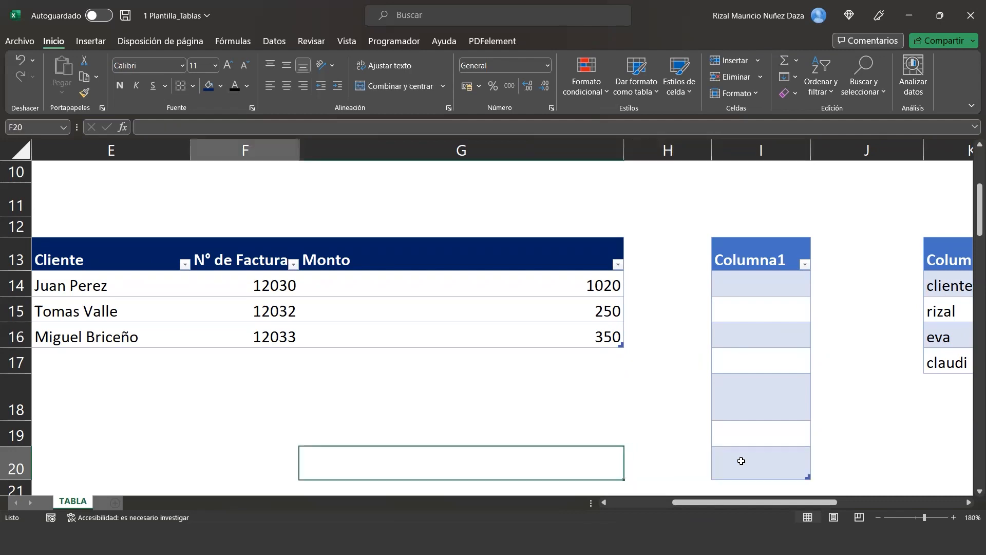
pyautogui.press('Right')
pyautogui.press('Right')
pyautogui.press('Right')
pyautogui.press('Right')
pyautogui.press('Right')
pyautogui.press('Right')
pyautogui.press('Right')
pyautogui.press('Right')
pyautogui.press('Right')
pyautogui.press('Right')
pyautogui.press('Right')
pyautogui.press('Right')
pyautogui.press('Right')
pyautogui.press('Left')
pyautogui.press('Left')
pyautogui.press('Left')
pyautogui.press('Left')
pyautogui.press('Left')
pyautogui.press('Left')
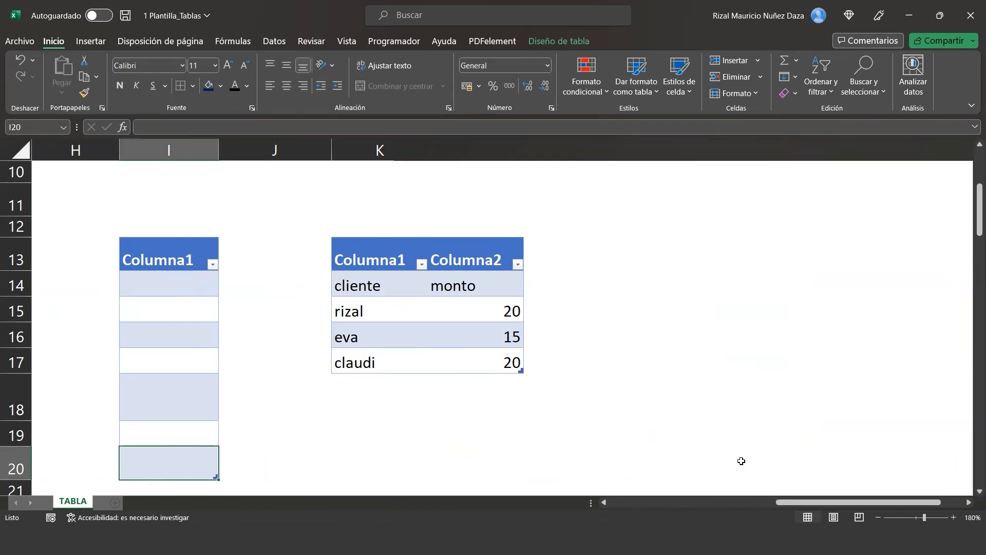
# Step: Go to the monthly table under the Cambio de estilo de tabla heading and look through its TIEMPO rows
pyautogui.press('Left')
pyautogui.press('Left')
pyautogui.press('Left')
pyautogui.press('Left')
pyautogui.press('Left')
pyautogui.press('Left')
pyautogui.press('Left')
pyautogui.press('Left')
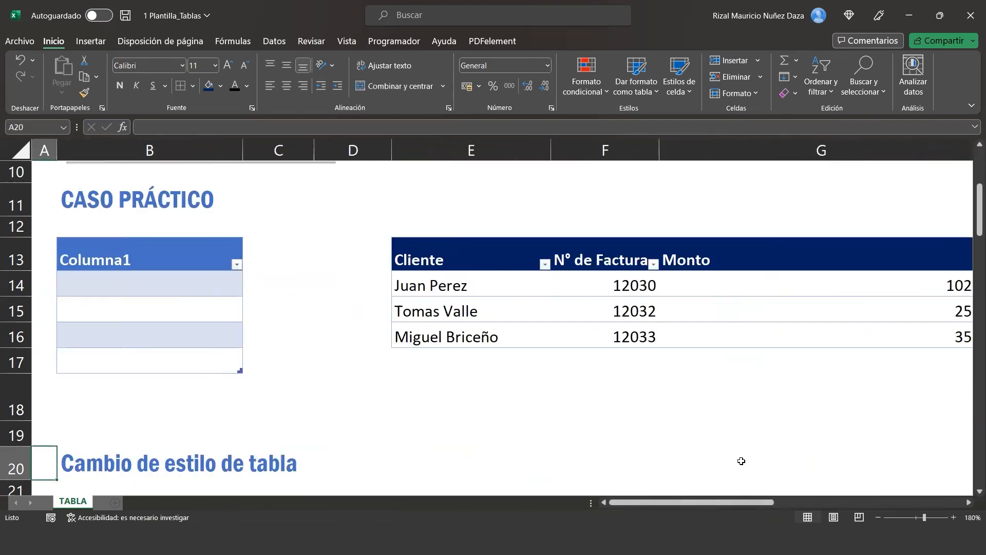
pyautogui.press('Right')
pyautogui.press('Up')
pyautogui.press('Up')
pyautogui.press('Down')
pyautogui.press('Down')
pyautogui.press('Down')
pyautogui.press('Down')
pyautogui.press('Down')
pyautogui.press('Down')
pyautogui.press('Down')
pyautogui.press('Down')
pyautogui.press('Down')
pyautogui.press('Down')
pyautogui.press('Down')
pyautogui.press('Down')
pyautogui.press('Down')
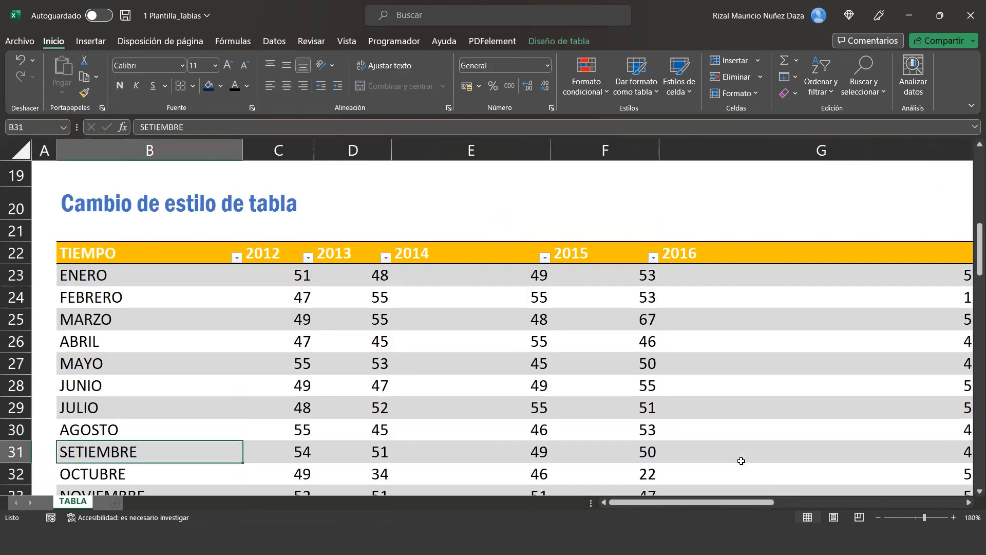
pyautogui.press('Up')
pyautogui.press('Up')
pyautogui.press('Up')
pyautogui.press('Up')
pyautogui.press('Down')
pyautogui.press('Down')
pyautogui.press('Down')
pyautogui.press('Down')
pyautogui.press('Down')
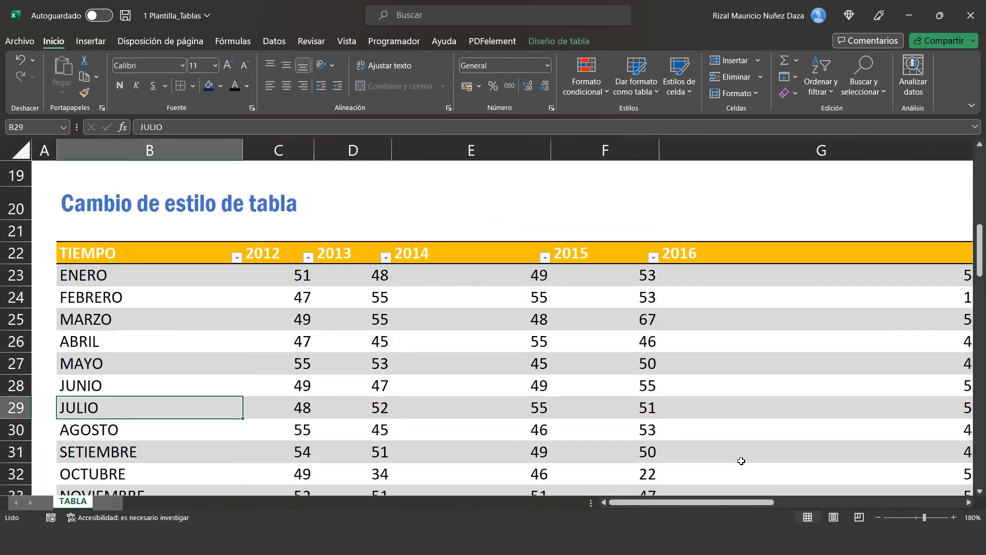
pyautogui.press('Down')
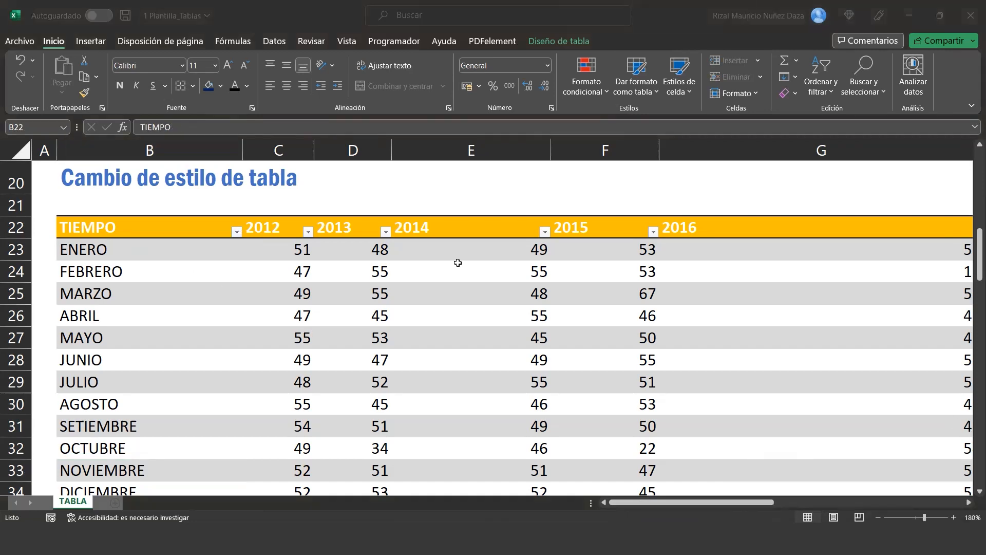
# Step: Examine the ENERO row of the monthly table across its year columns through TOTAL, and return to cell B23
pyautogui.click(149, 248)
pyautogui.press('Right')
pyautogui.press('Right')
pyautogui.press('Right')
pyautogui.press('Right')
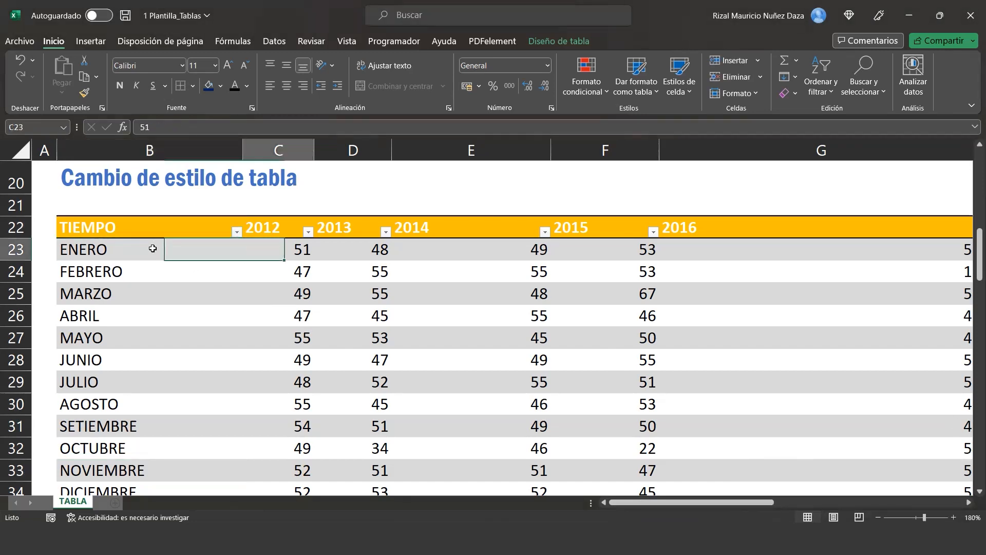
pyautogui.hscroll(5, 153, 248)
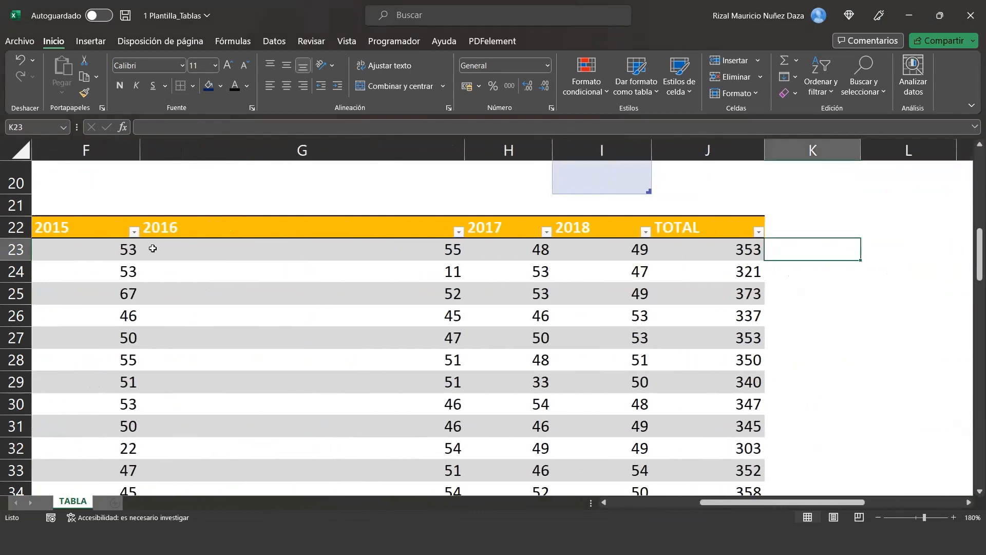
pyautogui.hotkey('ctrl', 'Left')
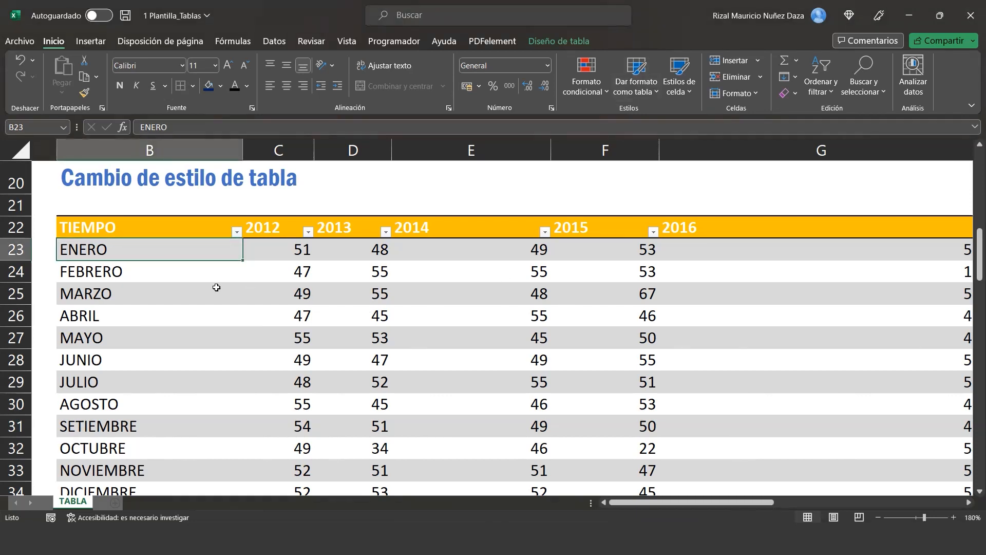
# Step: Examine the ABRIL row across the year columns and inspect the formula in the TOTAL column at cell J29
pyautogui.click(241, 315)
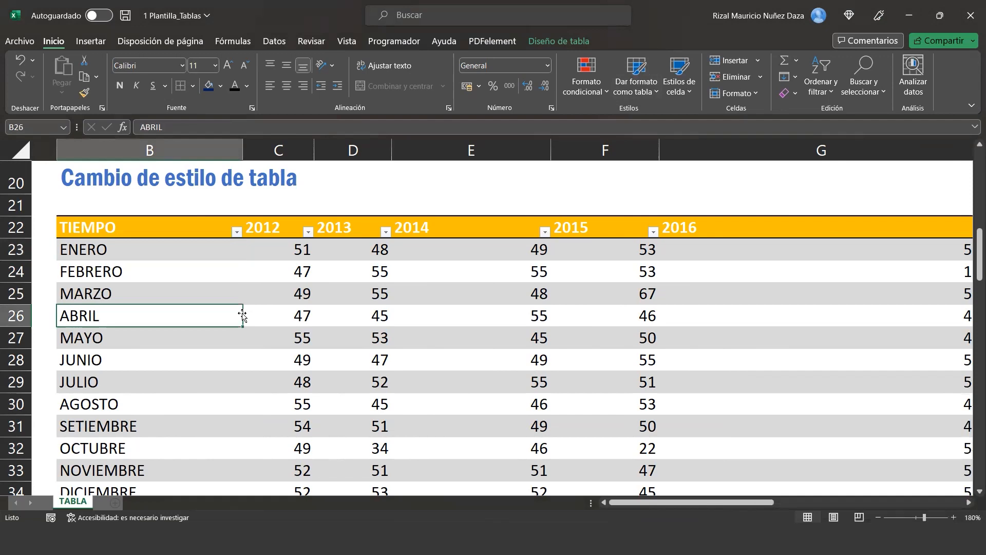
pyautogui.press('Right')
pyautogui.press('Right')
pyautogui.press('Right')
pyautogui.press('Right')
pyautogui.press('Right')
pyautogui.press('Right')
pyautogui.press('Right')
pyautogui.press('Right')
pyautogui.press('Right')
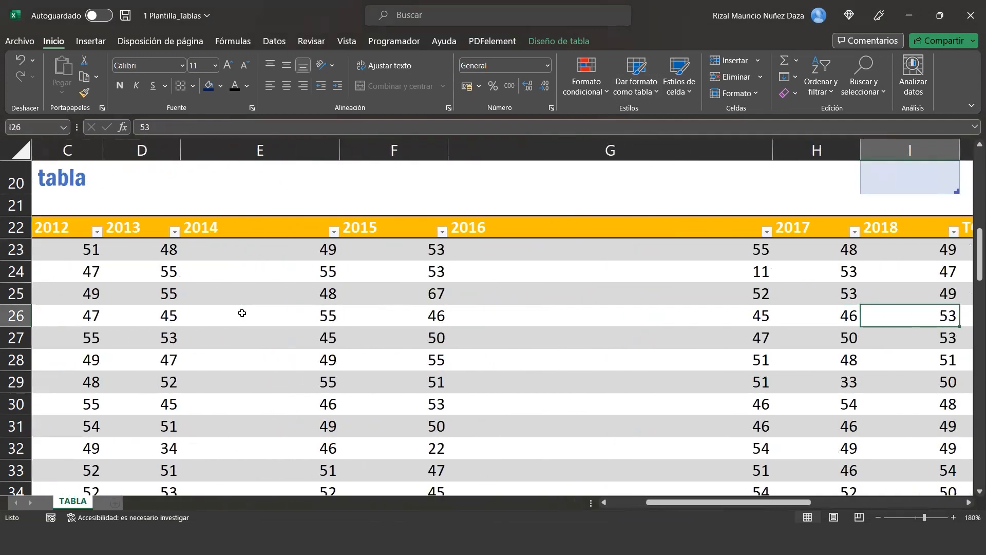
pyautogui.press('Left')
pyautogui.press('Down')
pyautogui.press('Down')
pyautogui.press('Down')
pyautogui.press('Down')
pyautogui.press('Up')
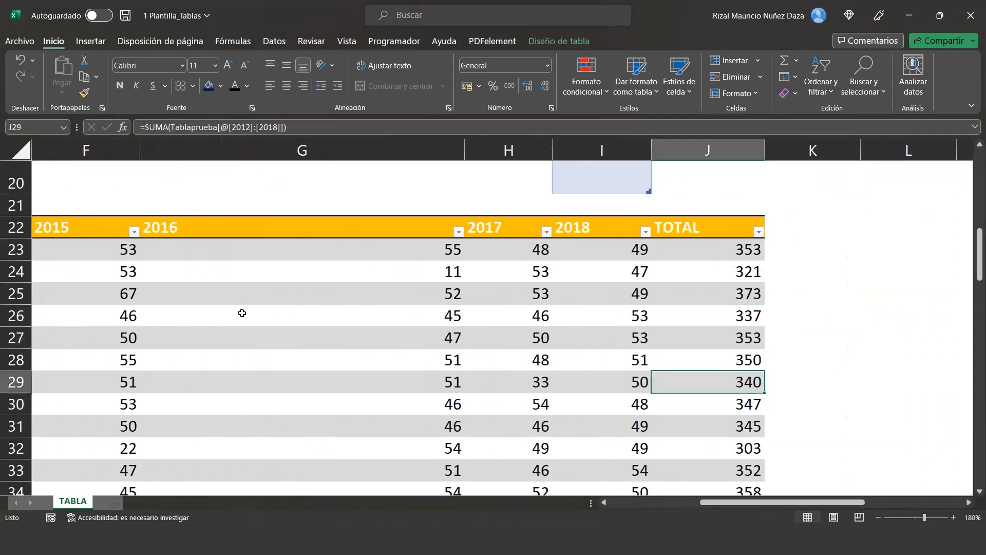
# Step: Review the monthly table's header row between TIEMPO and TOTAL and the empty columns beyond it, up to cell Q22
pyautogui.press('Up')
pyautogui.press('Up')
pyautogui.press('Up')
pyautogui.press('Up')
pyautogui.press('Up')
pyautogui.press('Up')
pyautogui.press('Up')
pyautogui.press('Left')
pyautogui.press('Left')
pyautogui.press('Left')
pyautogui.press('Left')
pyautogui.press('Left')
pyautogui.press('Left')
pyautogui.press('Left')
pyautogui.press('Left')
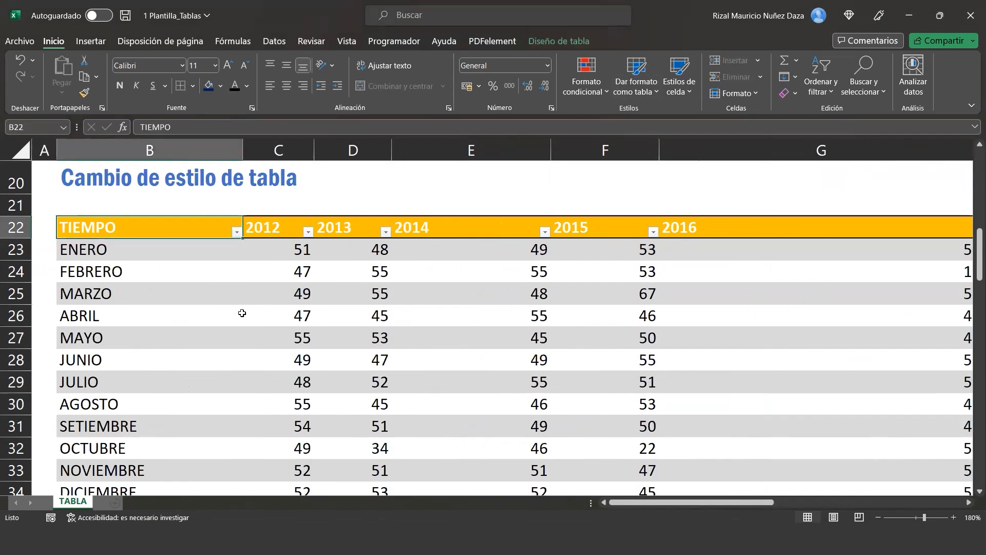
pyautogui.press('Right')
pyautogui.press('Right')
pyautogui.press('Right')
pyautogui.press('Right')
pyautogui.press('Right')
pyautogui.press('Right')
pyautogui.press('Right')
pyautogui.press('Right')
pyautogui.press('Right')
pyautogui.press('Right')
pyautogui.press('Right')
pyautogui.press('Right')
pyautogui.press('Right')
pyautogui.press('Right')
pyautogui.press('Right')
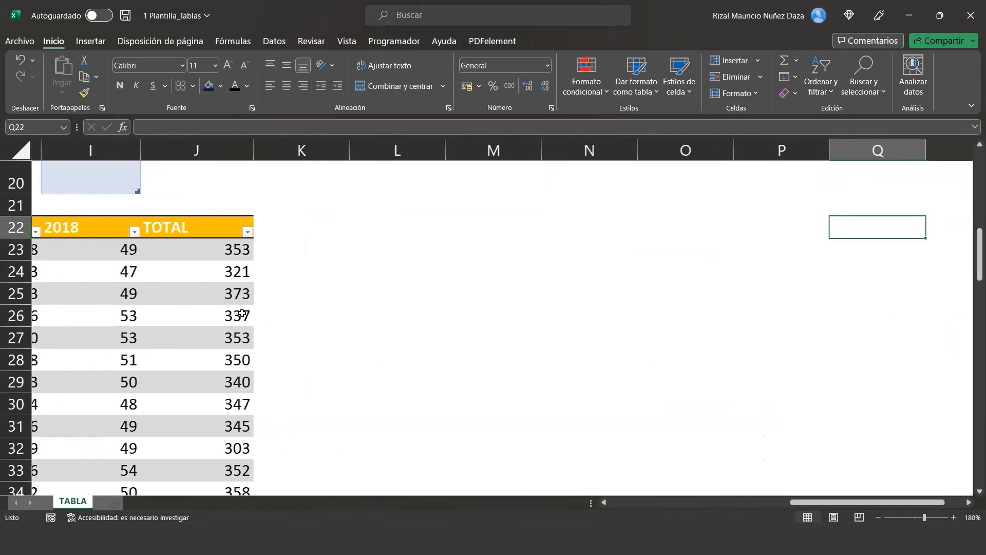
# Step: Look back along row 22 from the empty columns across the monthly table's headers to cell A22
pyautogui.press('Left')
pyautogui.press('Left')
pyautogui.press('Left')
pyautogui.press('Left')
pyautogui.press('Left')
pyautogui.press('Left')
pyautogui.press('Left')
pyautogui.press('Left')
pyautogui.press('Left')
pyautogui.press('Left')
pyautogui.press('Left')
pyautogui.press('Left')
pyautogui.press('Left')
pyautogui.press('Left')
pyautogui.press('Left')
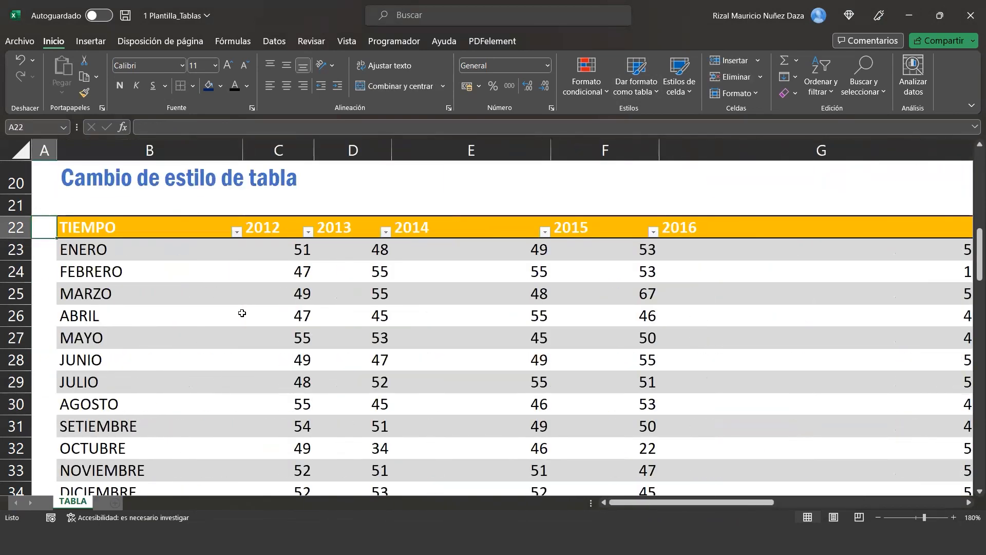
# Step: Review the TIEMPO column of the monthly table down past DICIEMBRE to the empty rows beneath it
pyautogui.press('Down')
pyautogui.press('Down')
pyautogui.press('Down')
pyautogui.press('Down')
pyautogui.press('Down')
pyautogui.press('Down')
pyautogui.press('Down')
pyautogui.press('Down')
pyautogui.press('Down')
pyautogui.press('Down')
pyautogui.press('Down')
pyautogui.press('Down')
pyautogui.press('Down')
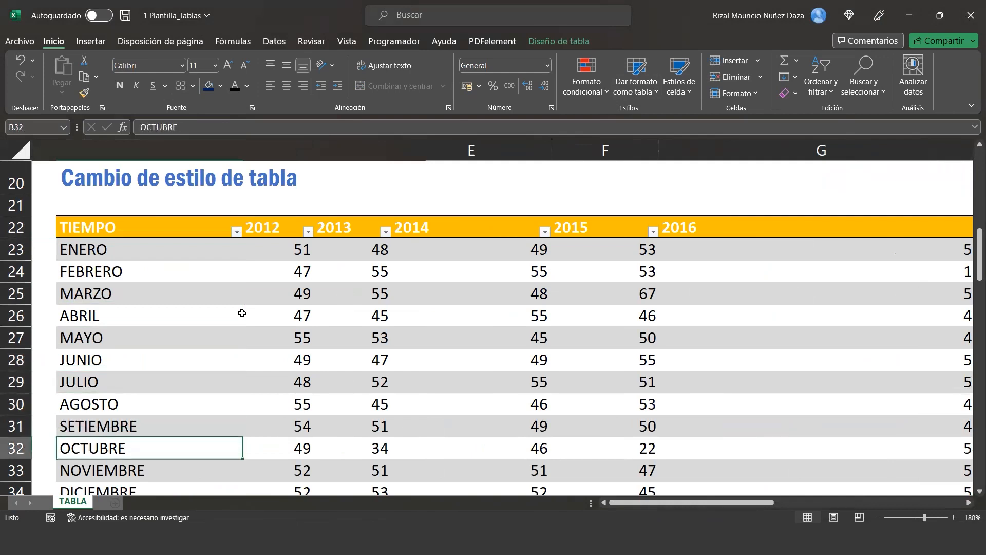
pyautogui.press('Up')
pyautogui.press('Up')
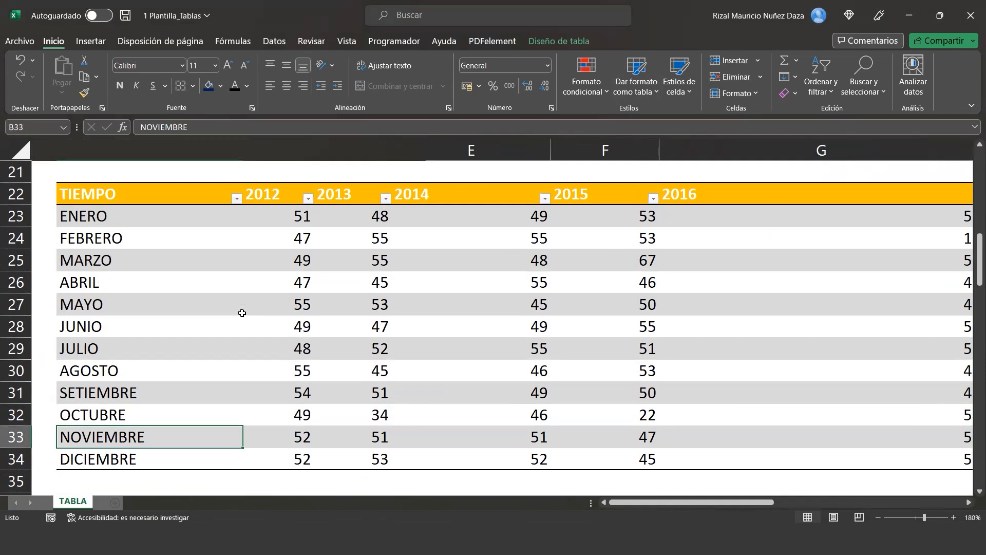
pyautogui.press('Down')
pyautogui.press('Down')
pyautogui.press('Down')
pyautogui.press('Down')
pyautogui.press('Down')
pyautogui.press('Up')
pyautogui.press('Up')
pyautogui.press('Up')
# Step: Inspect the empty row 35 beneath the monthly table across all year columns up to K35, and return to A35
pyautogui.press('Right')
pyautogui.press('Right')
pyautogui.press('Right')
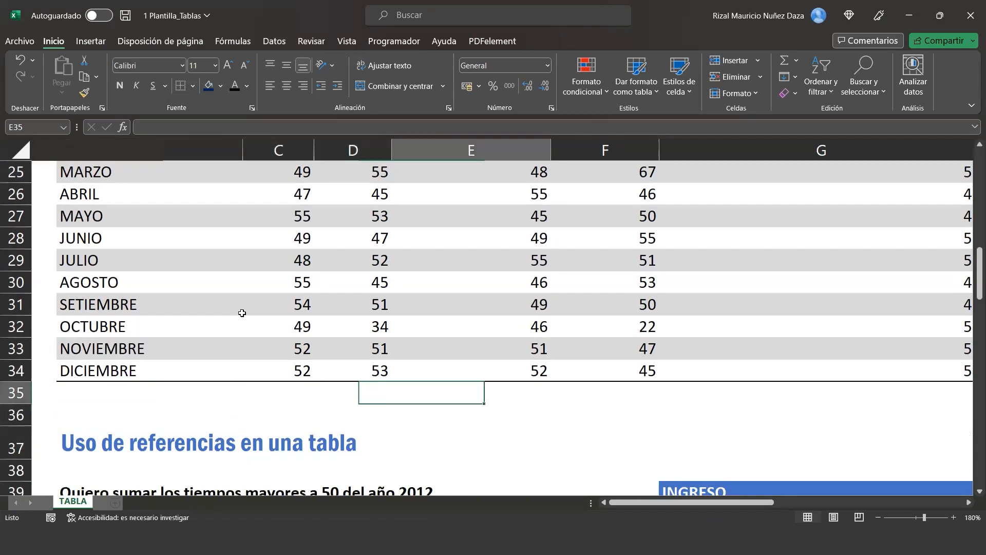
pyautogui.press('Right')
pyautogui.press('Right')
pyautogui.press('Right')
pyautogui.press('Right')
pyautogui.press('Right')
pyautogui.press('Right')
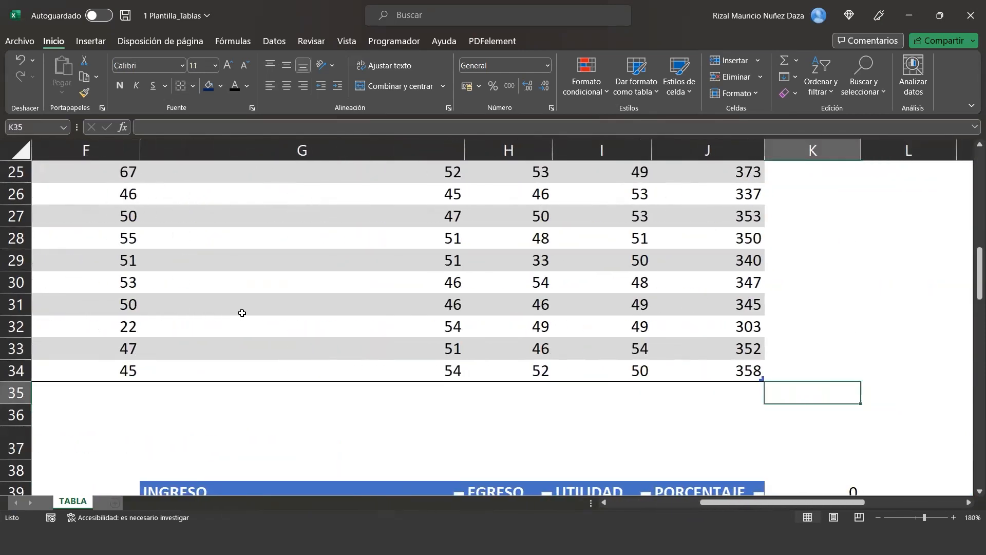
pyautogui.press('Home')
pyautogui.press('Right')
pyautogui.press('Right')
pyautogui.press('Right')
pyautogui.press('Right')
pyautogui.press('Right')
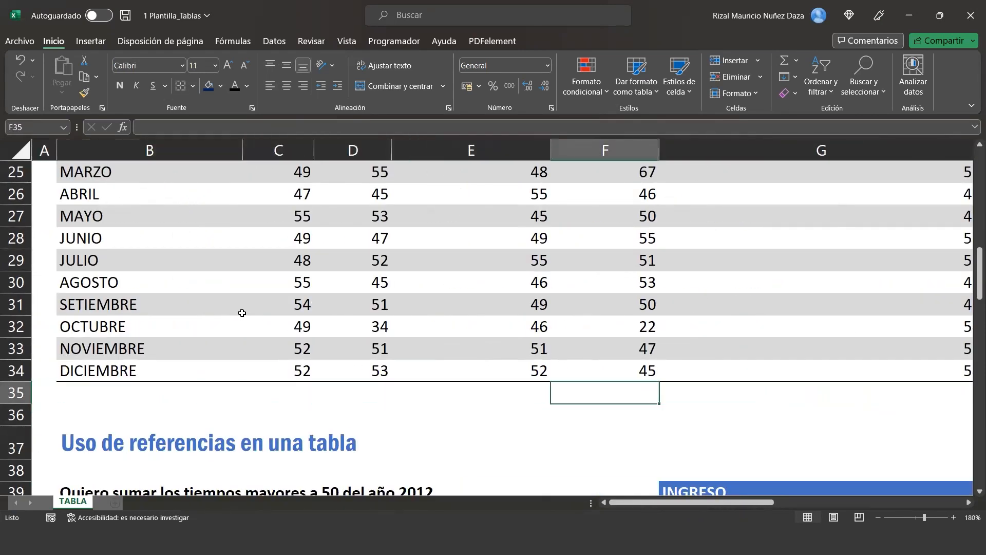
pyautogui.press('Right')
pyautogui.press('Right')
pyautogui.press('Right')
pyautogui.press('Right')
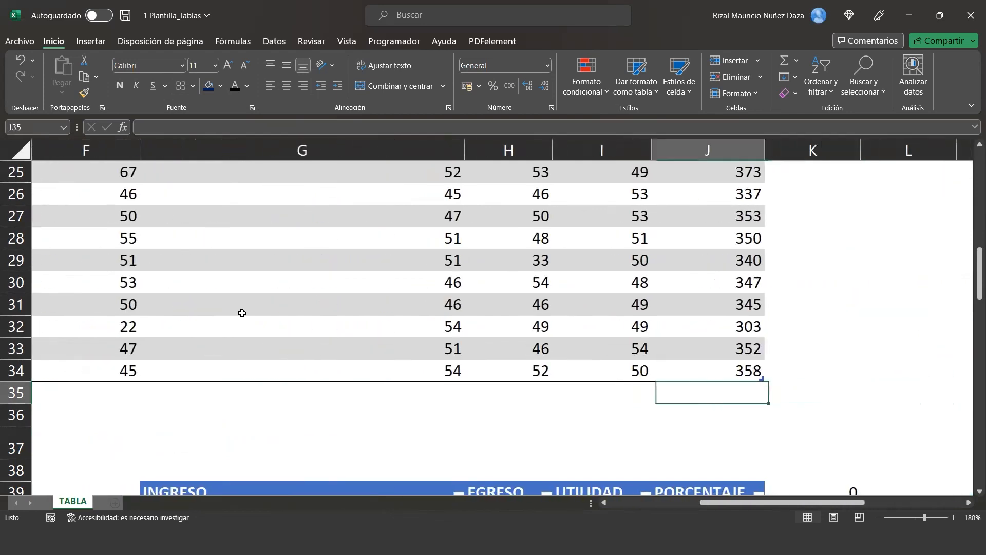
pyautogui.press('Left')
pyautogui.press('Left')
pyautogui.press('Left')
pyautogui.press('Home')
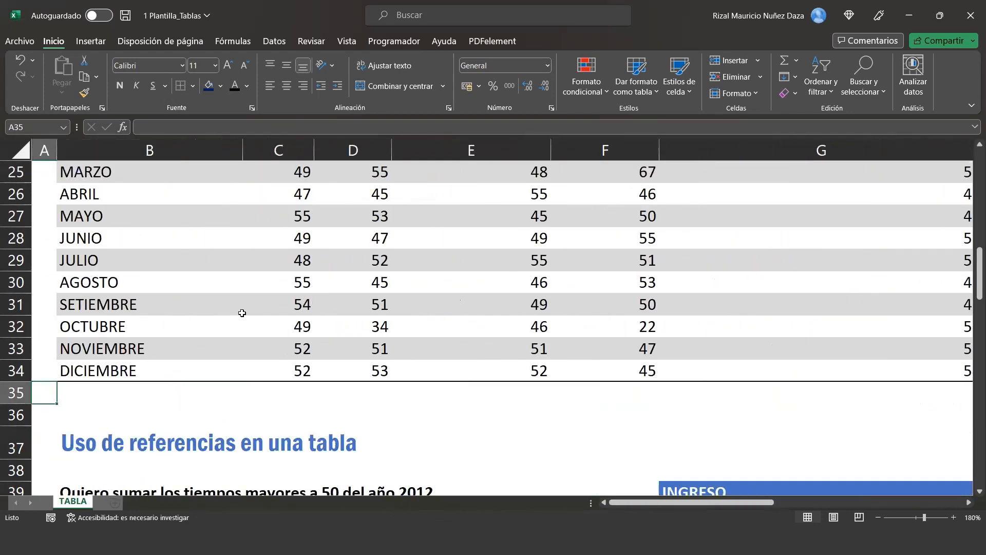
# Step: Check the TIEMPO column from cell B35 up to the table header and back down to JULIO in B29
pyautogui.press('Right')
pyautogui.press('Up')
pyautogui.press('Down')
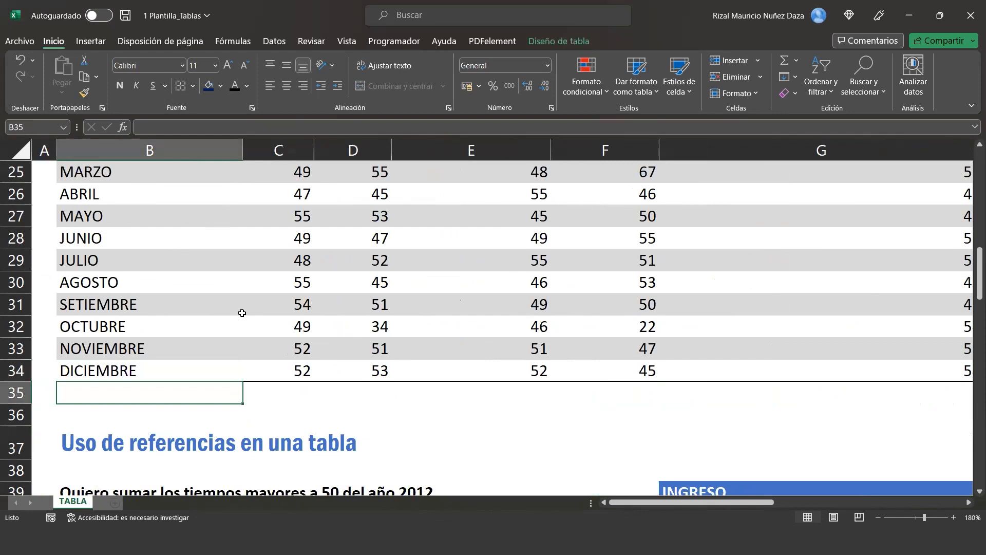
pyautogui.press('Up')
pyautogui.press('Up')
pyautogui.press('Up')
pyautogui.press('Up')
pyautogui.press('Up')
pyautogui.press('Up')
pyautogui.press('Up')
pyautogui.press('Up')
pyautogui.press('Up')
pyautogui.press('Up')
pyautogui.press('Up')
pyautogui.press('Up')
pyautogui.press('Up')
pyautogui.press('Up')
pyautogui.press('Up')
pyautogui.press('Down')
pyautogui.press('Down')
pyautogui.press('Down')
pyautogui.press('Down')
pyautogui.press('Down')
pyautogui.press('Down')
pyautogui.press('Down')
pyautogui.press('Down')
pyautogui.press('Down')
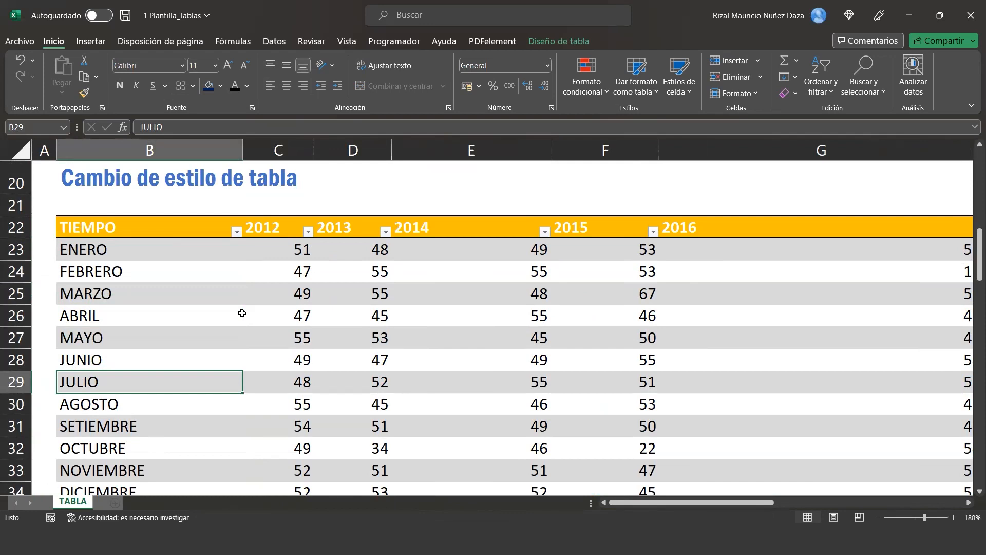
# Step: Start a new table style for the monthly table and name it Estilo tabla presentacion indicadores
pyautogui.click(152, 232)
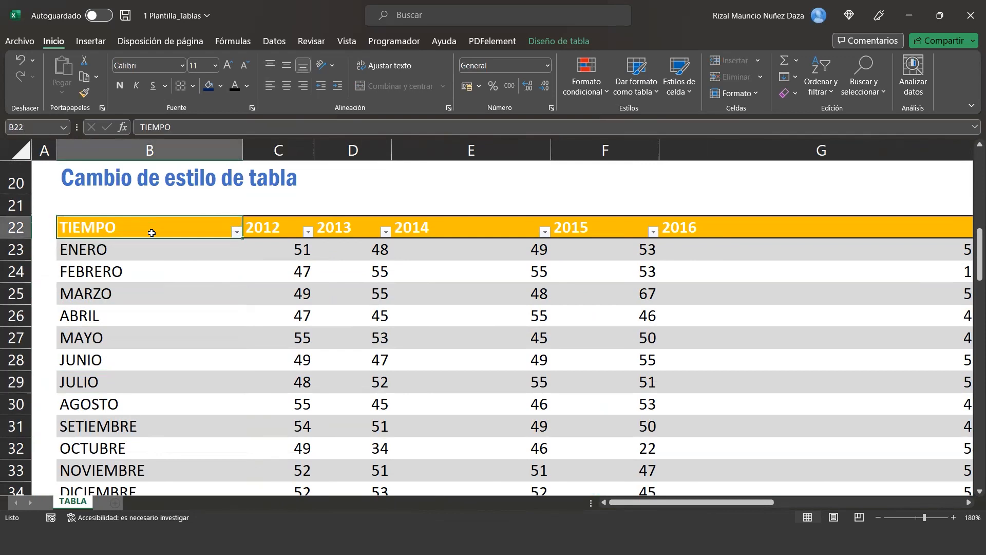
pyautogui.click(656, 92)
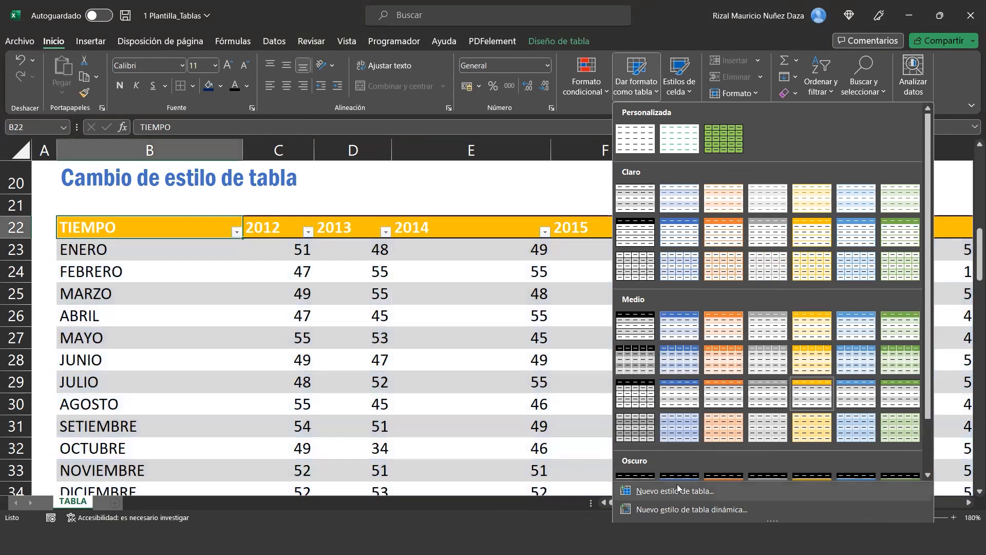
pyautogui.click(677, 486)
pyautogui.moveTo(560, 56); pyautogui.dragTo(544, 207)
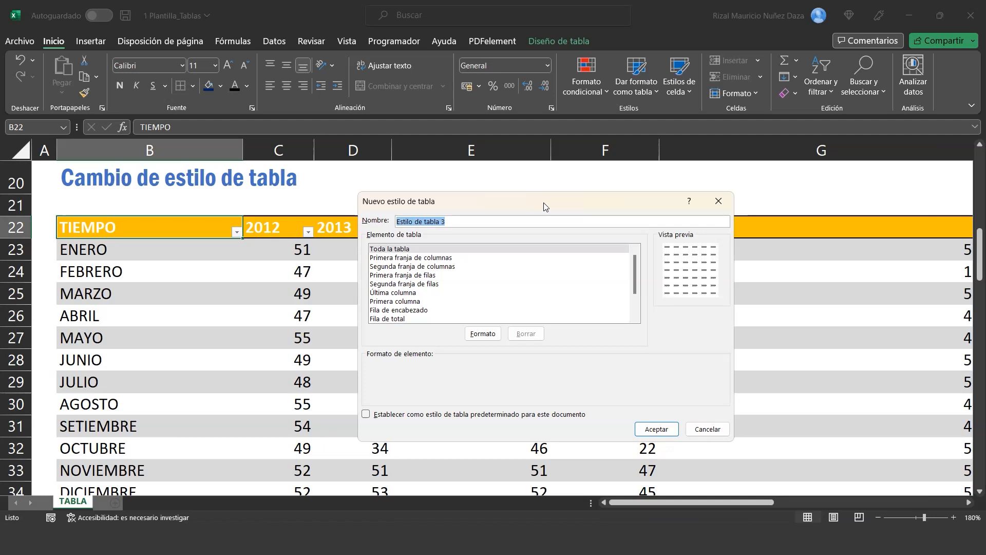
pyautogui.write('Estilo')
pyautogui.press('BackSpace')
pyautogui.write('o tabla presen')
pyautogui.write('tac')
pyautogui.press('BackSpace')
pyautogui.press('BackSpace')
pyautogui.press('BackSpace')
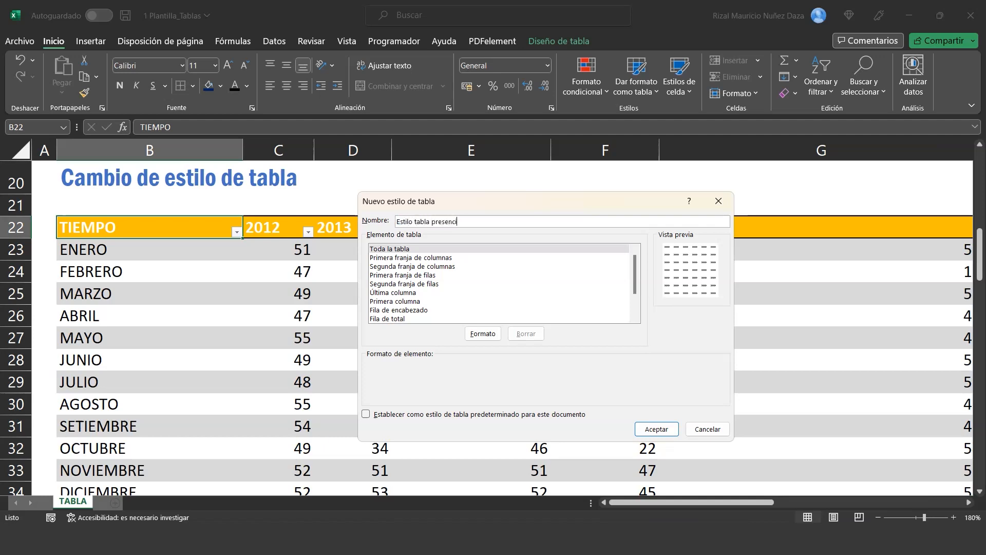
pyautogui.write('taci[on indicadores')
pyautogui.click(465, 222)
pyautogui.press('BackSpace')
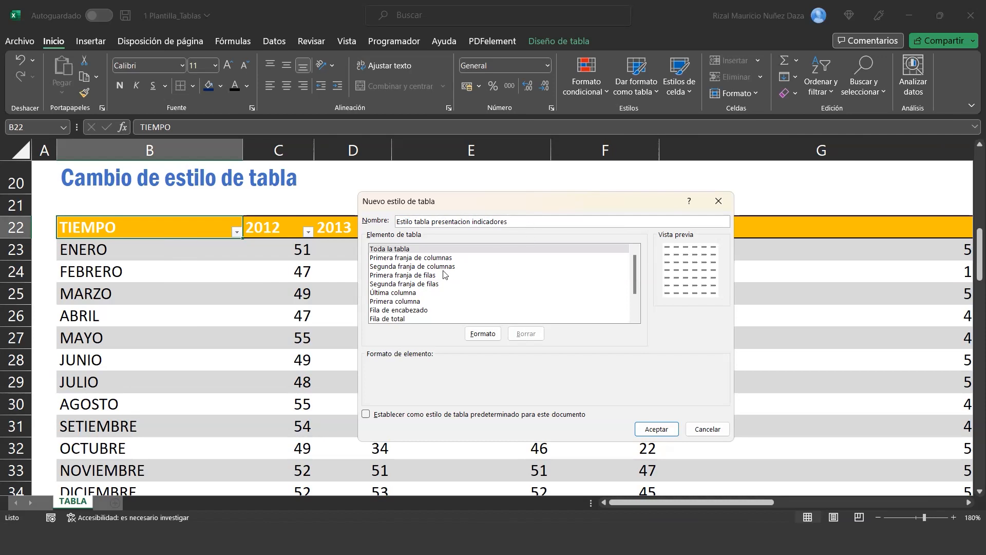
# Step: Look through the table elements available for the new style, from column stripes to total cells, and return to Toda la tabla
pyautogui.click(419, 260)
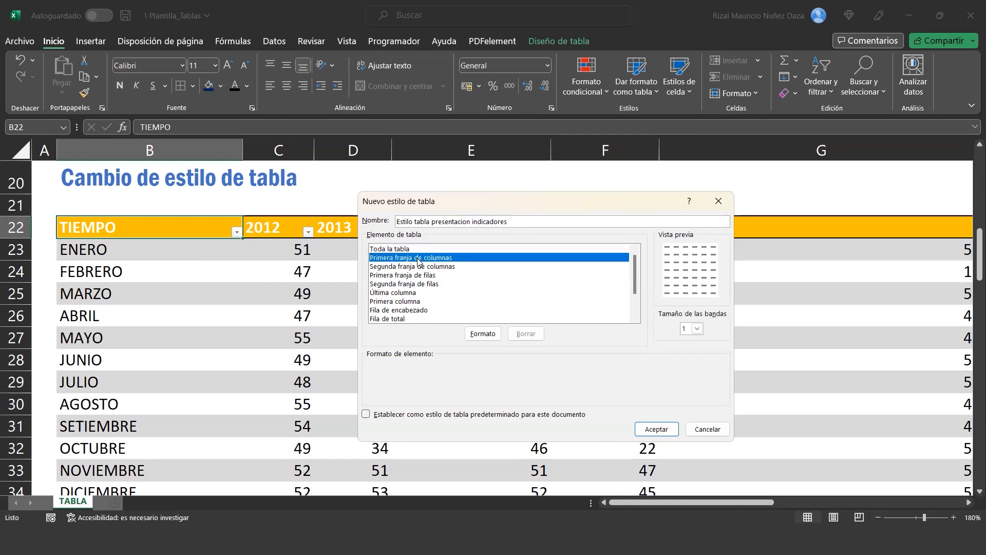
pyautogui.press('Down')
pyautogui.press('Down')
pyautogui.press('Up')
pyautogui.press('Down')
pyautogui.press('Down')
pyautogui.press('Up')
pyautogui.press('Up')
pyautogui.press('Up')
pyautogui.press('Down')
pyautogui.press('Down')
pyautogui.press('Down')
pyautogui.press('Down')
pyautogui.press('Down')
pyautogui.press('Down')
pyautogui.press('Down')
pyautogui.press('Down')
pyautogui.press('Down')
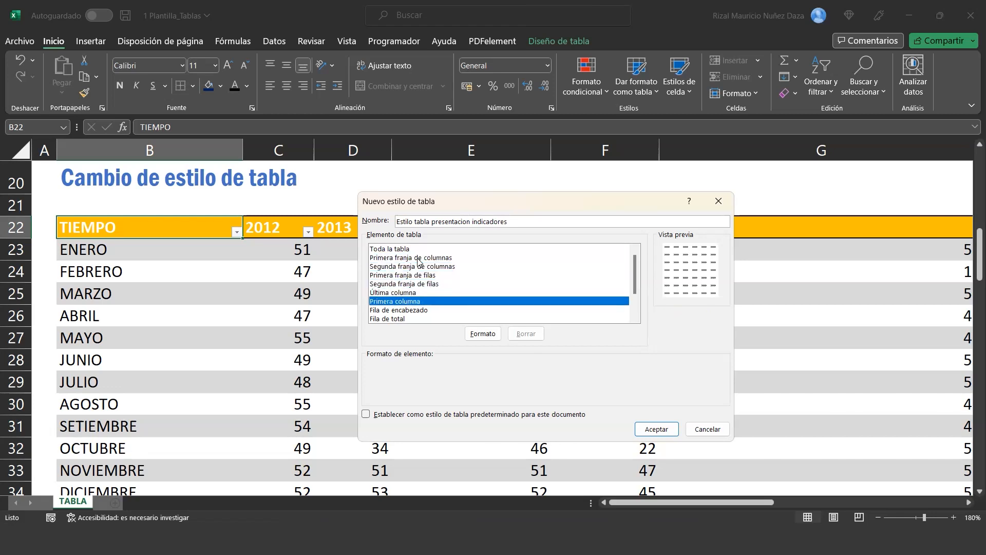
pyautogui.press('Up')
pyautogui.press('Up')
pyautogui.press('Up')
pyautogui.press('Down')
pyautogui.press('Down')
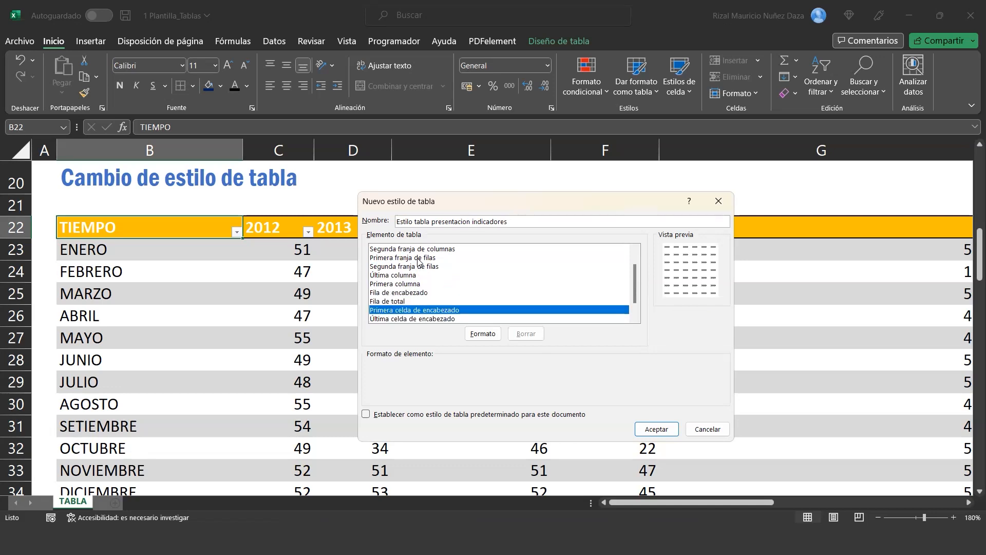
pyautogui.press('Down')
pyautogui.press('Down')
pyautogui.press('Down')
pyautogui.press('Up')
pyautogui.press('Up')
pyautogui.press('Up')
pyautogui.press('Up')
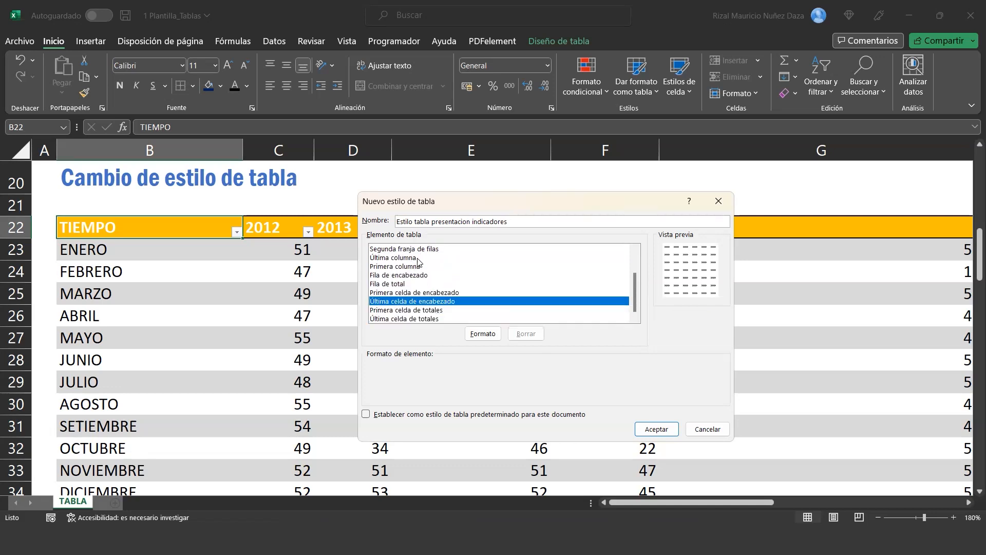
pyautogui.press('Home')
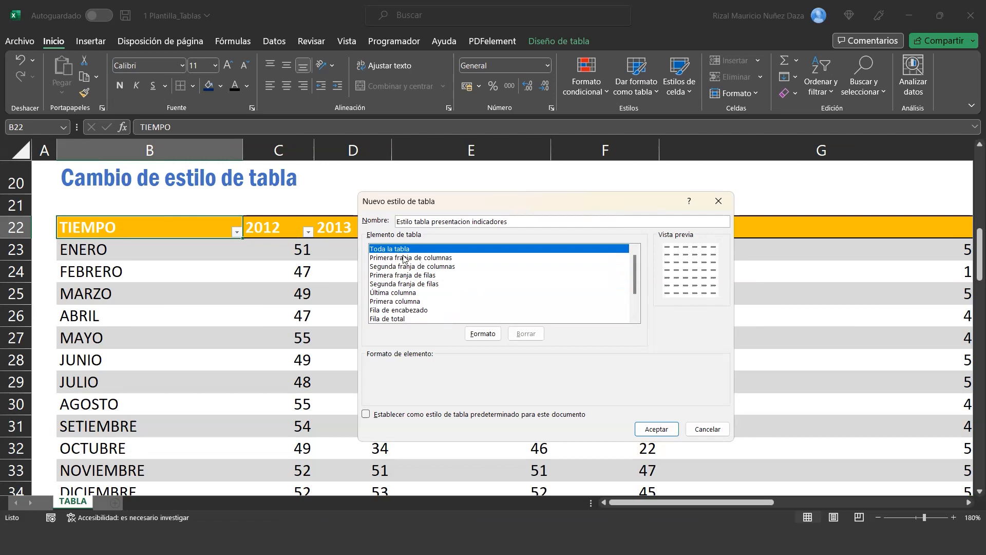
# Step: Format the Toda la tabla element's font as Normal with Simple underline and the blue Énfasis 1 theme color
pyautogui.click(488, 335)
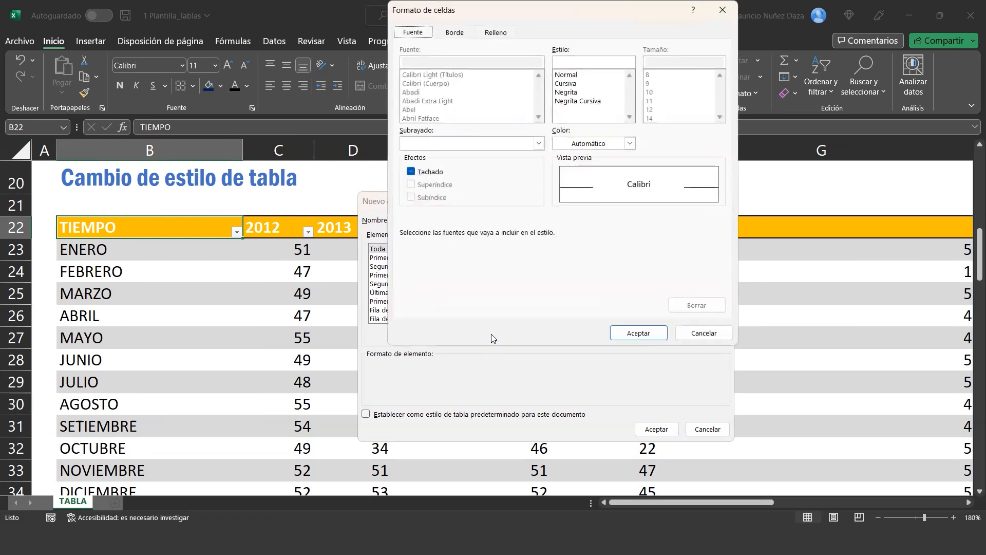
pyautogui.moveTo(477, 16); pyautogui.dragTo(526, 168)
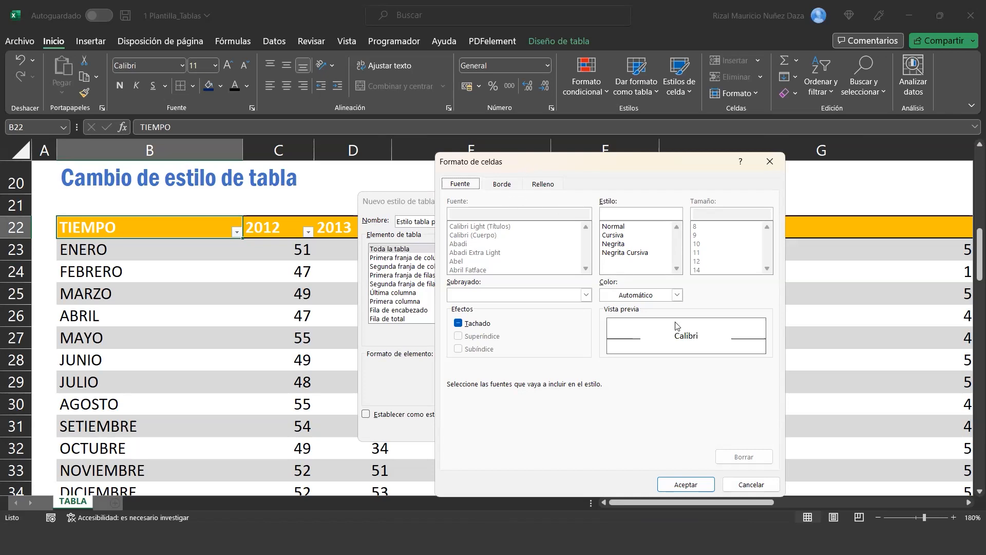
pyautogui.click(624, 229)
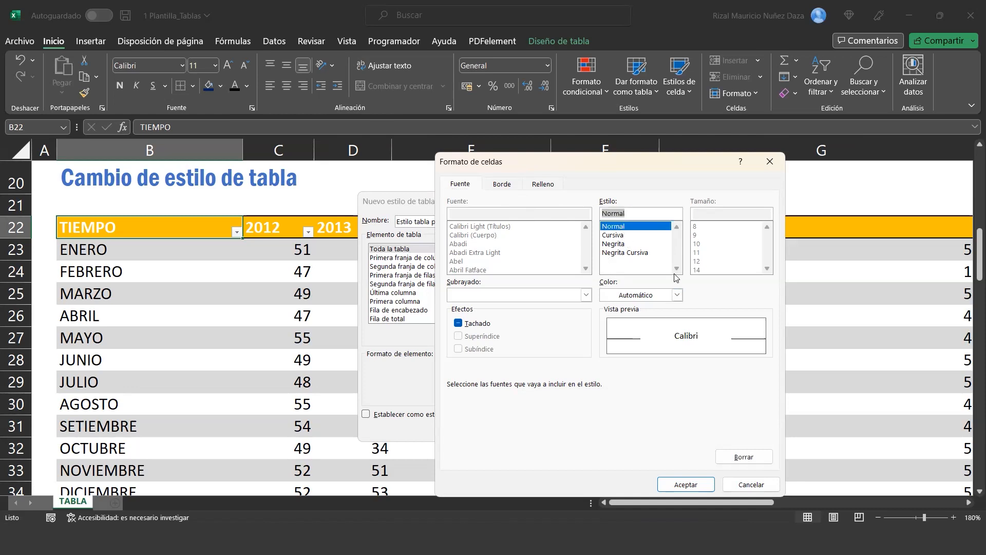
pyautogui.click(556, 294)
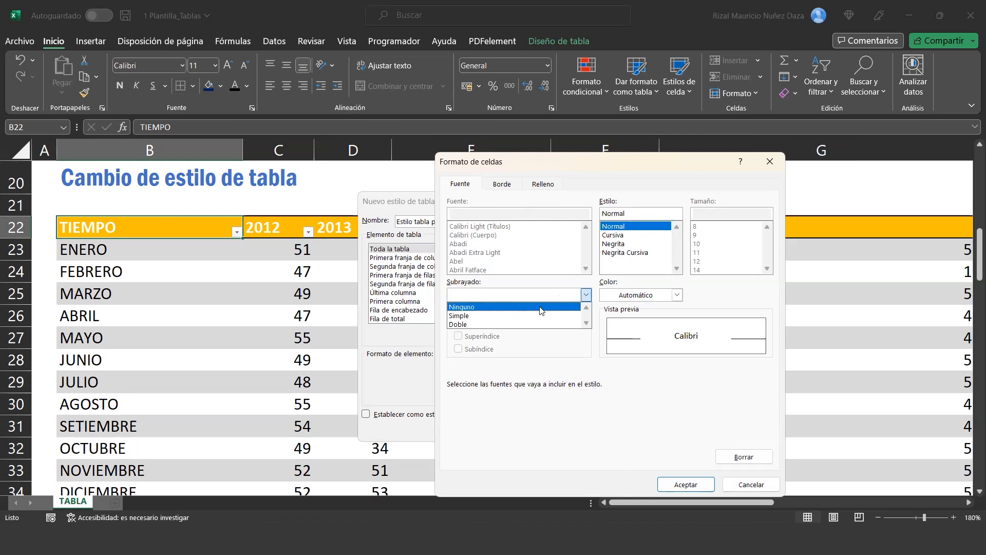
pyautogui.click(529, 317)
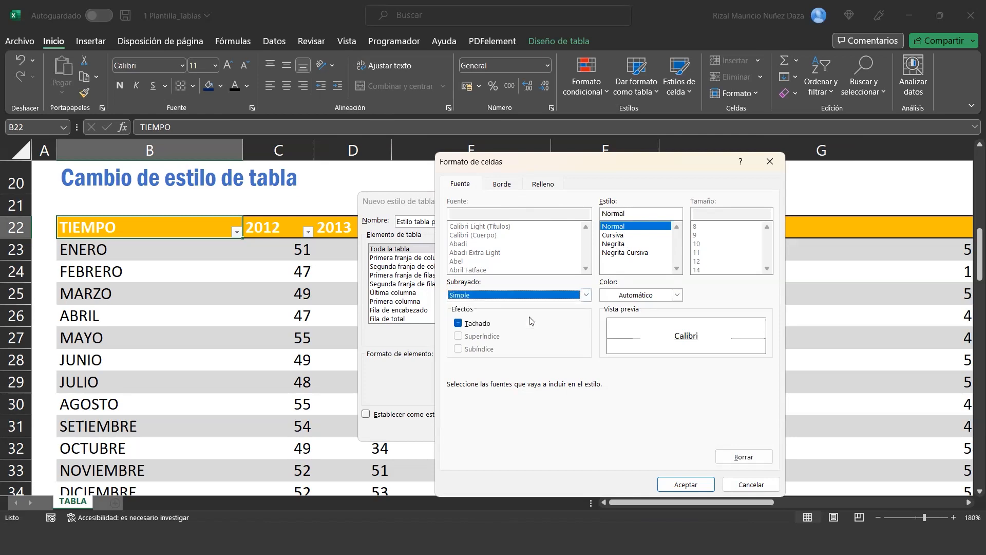
pyautogui.click(670, 296)
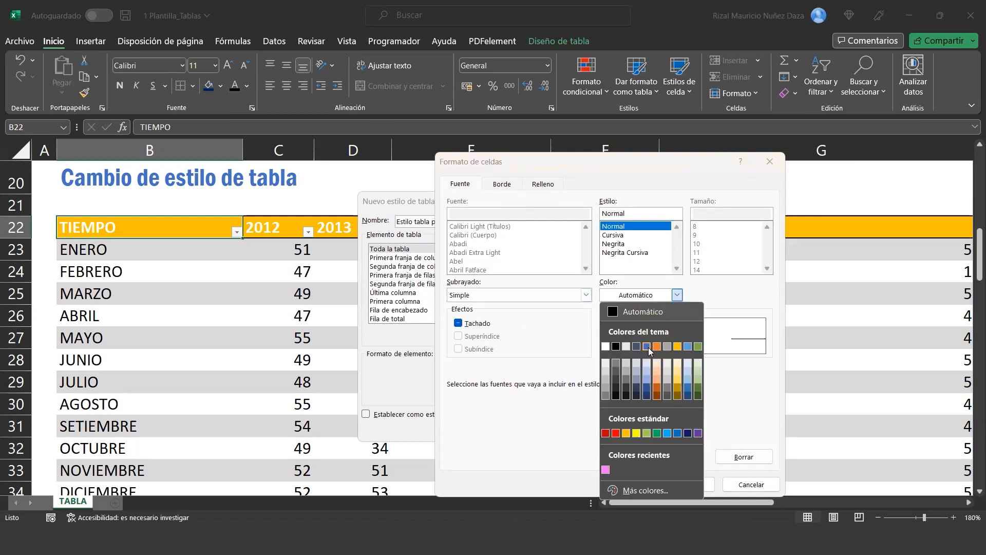
pyautogui.click(648, 349)
# Step: Add Contorno and Interior borders to the Toda la tabla element, leave its fill without color, and accept the format
pyautogui.click(511, 182)
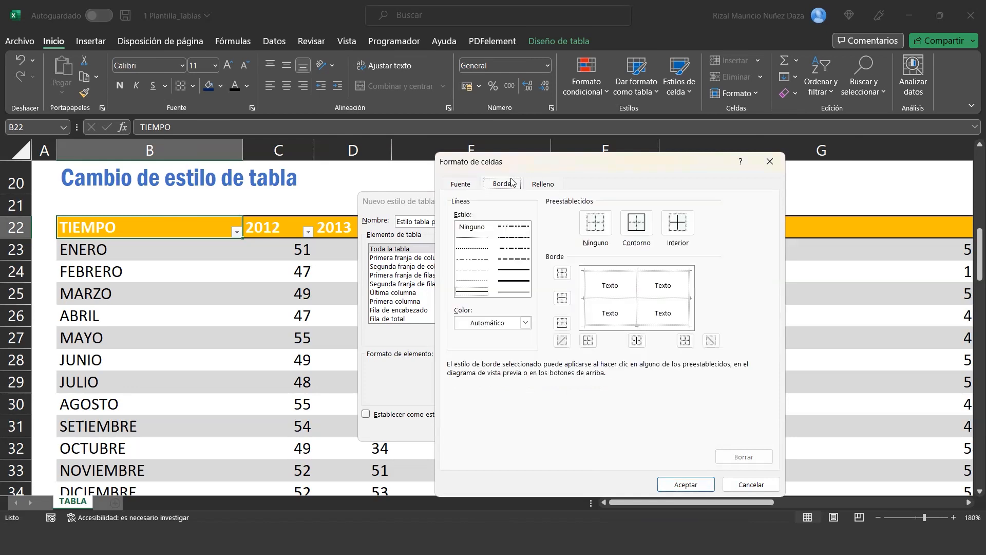
pyautogui.click(644, 233)
pyautogui.click(674, 231)
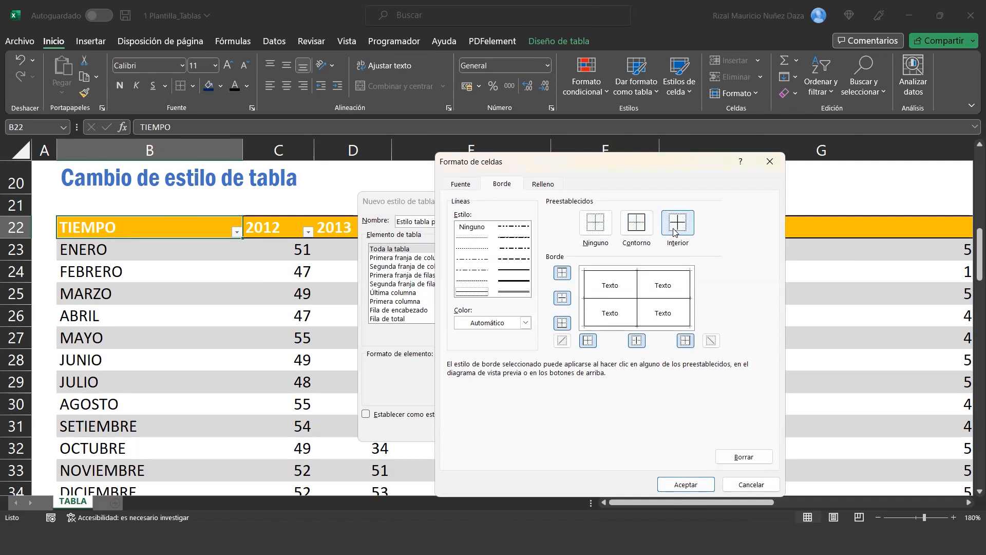
pyautogui.click(548, 185)
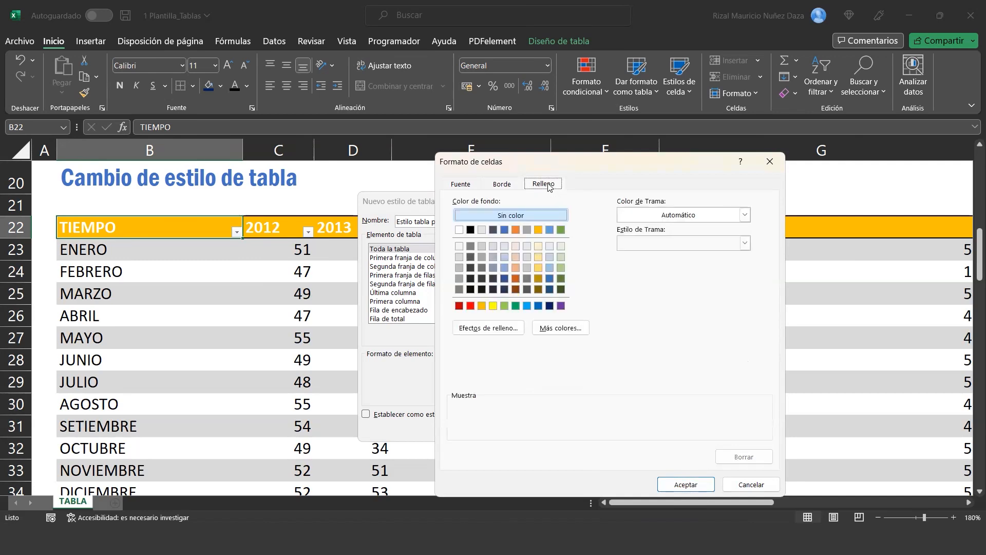
pyautogui.click(680, 486)
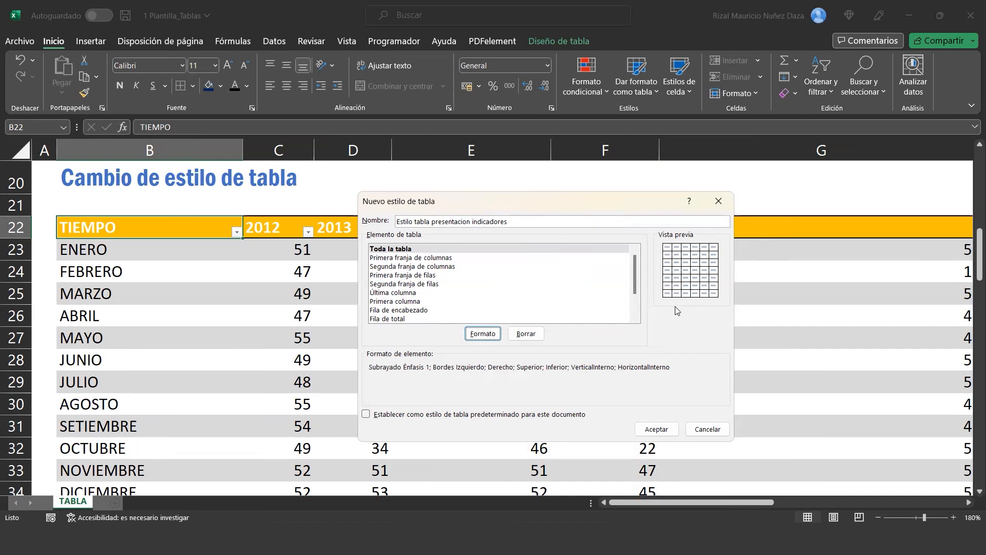
# Step: Format the Primera franja de filas element with a light blue fill and red font color, and clear that element's format
pyautogui.click(403, 276)
pyautogui.click(481, 335)
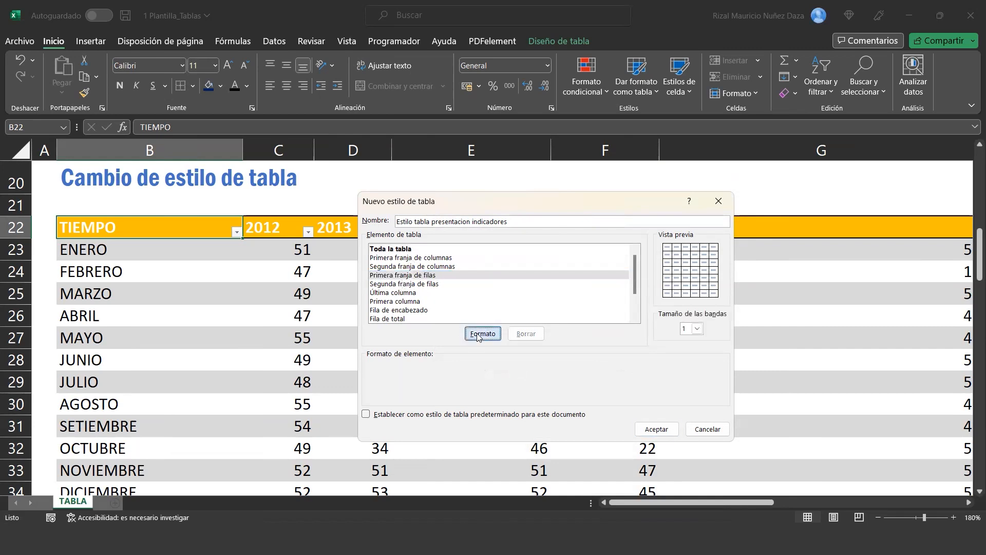
pyautogui.moveTo(564, 162); pyautogui.dragTo(304, 158)
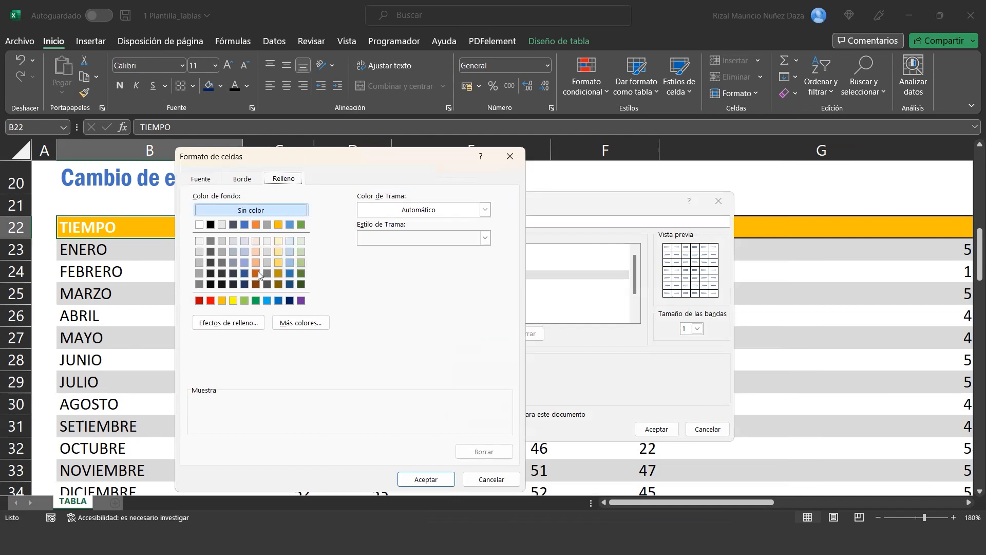
pyautogui.click(267, 302)
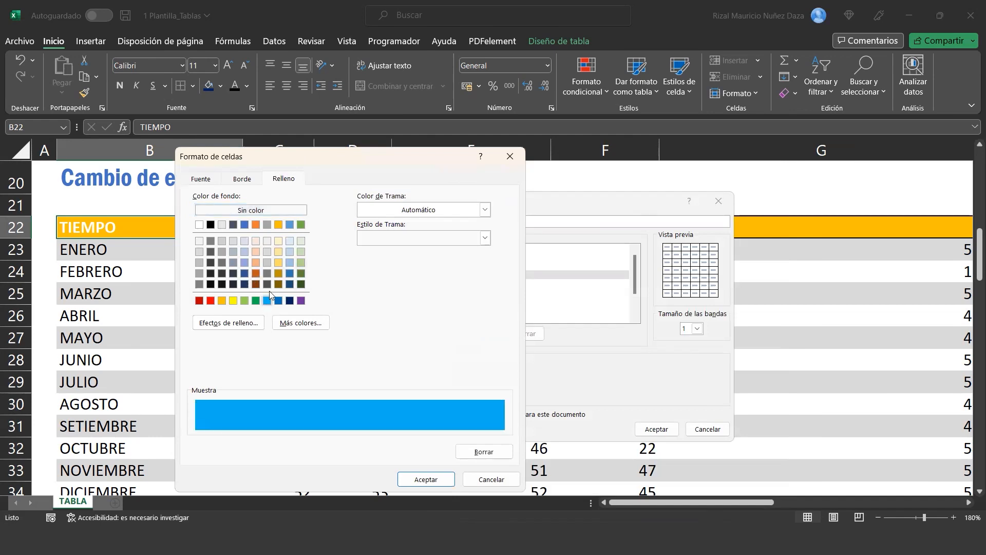
pyautogui.click(235, 180)
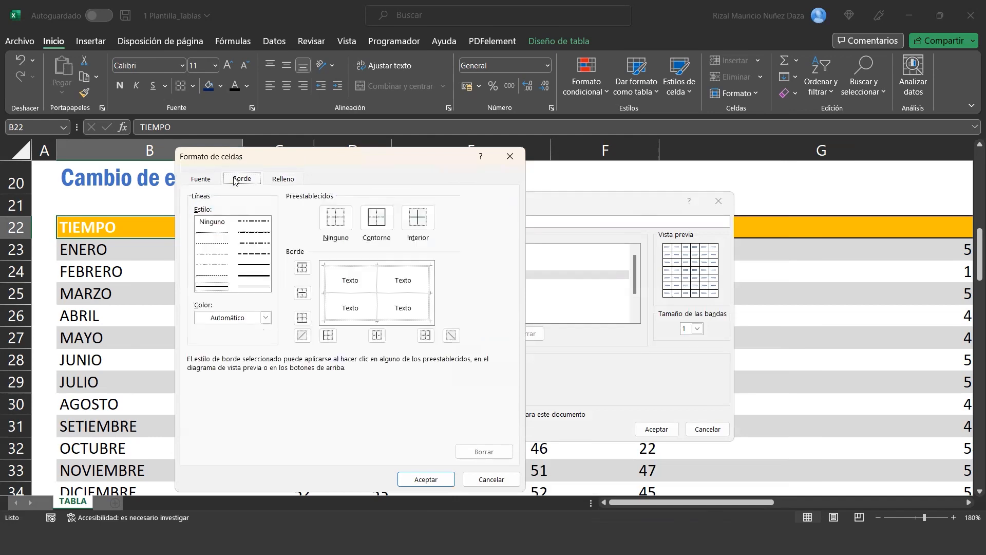
pyautogui.click(201, 179)
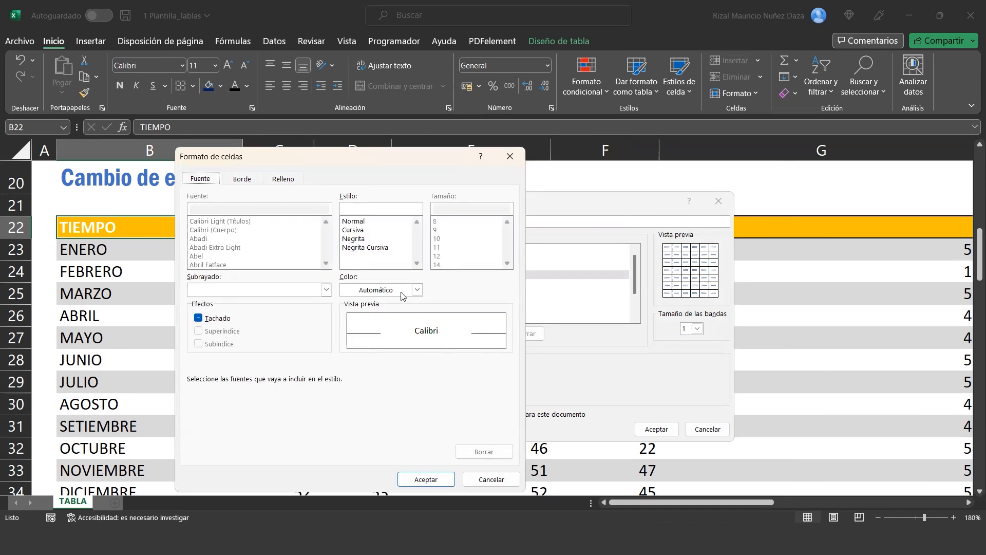
pyautogui.click(418, 290)
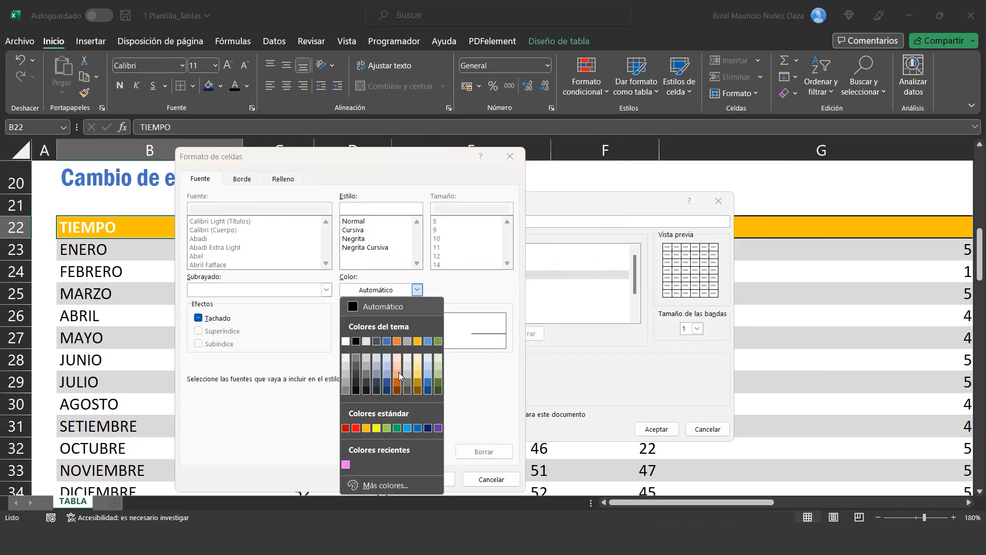
pyautogui.click(355, 428)
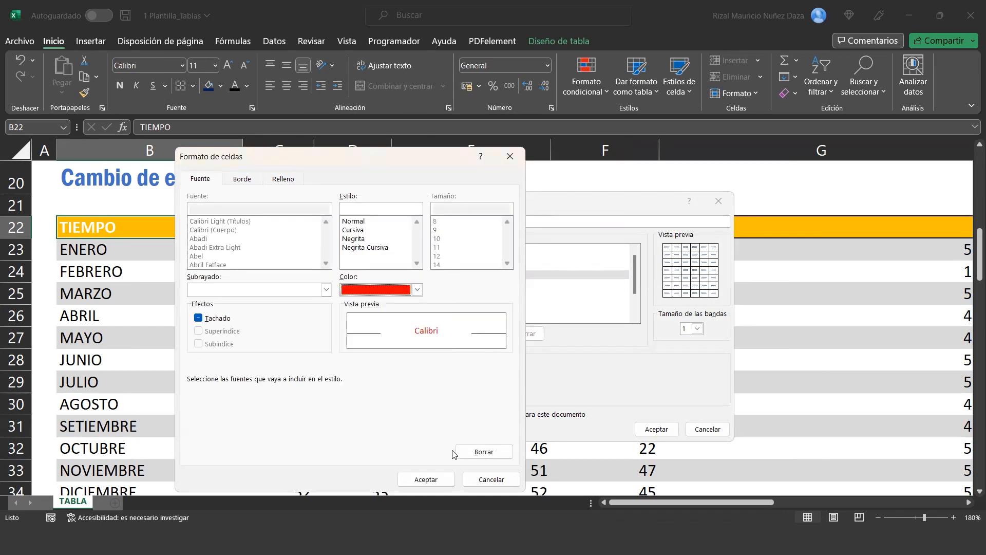
pyautogui.click(441, 478)
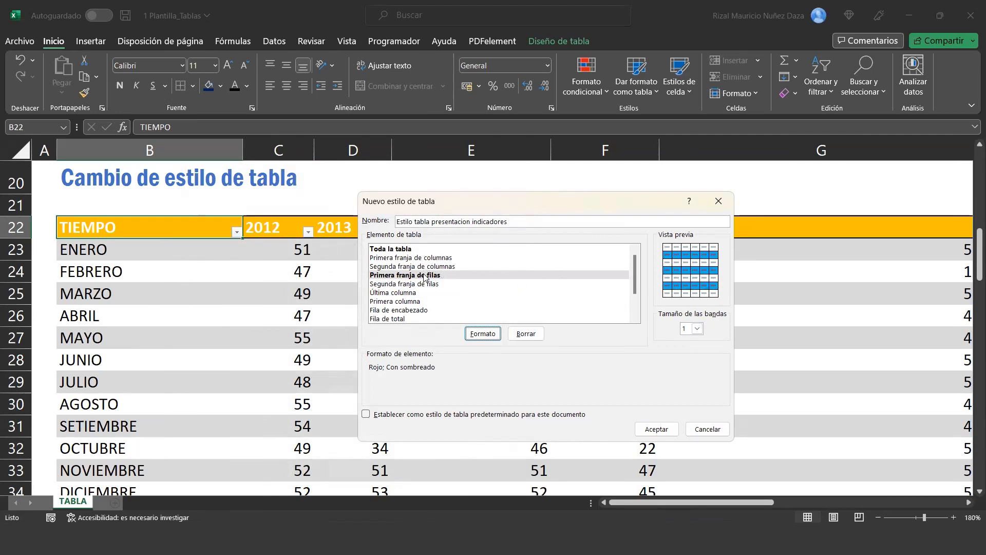
pyautogui.click(531, 338)
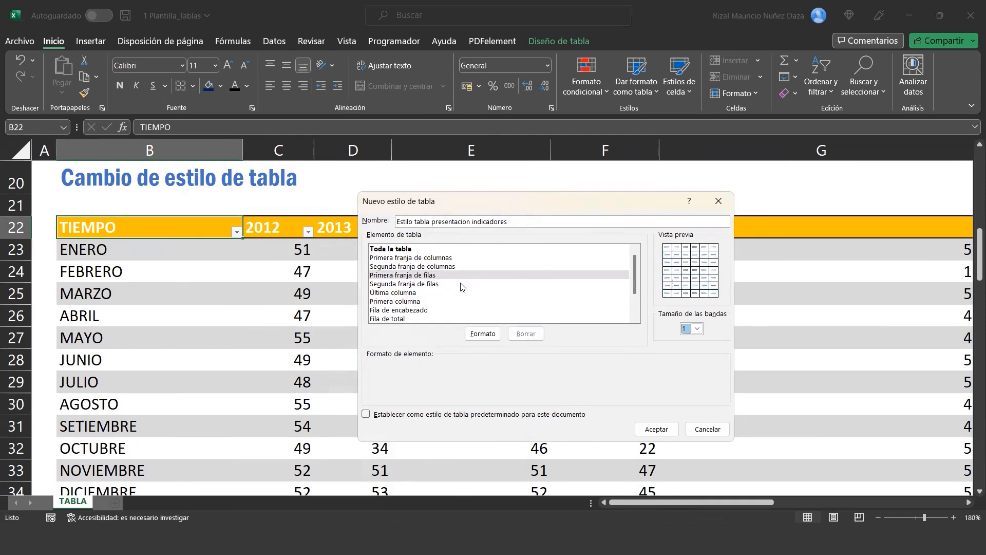
# Step: Format the Primera franja de columnas element with a red font color and a light blue fill, and accept the format
pyautogui.click(426, 258)
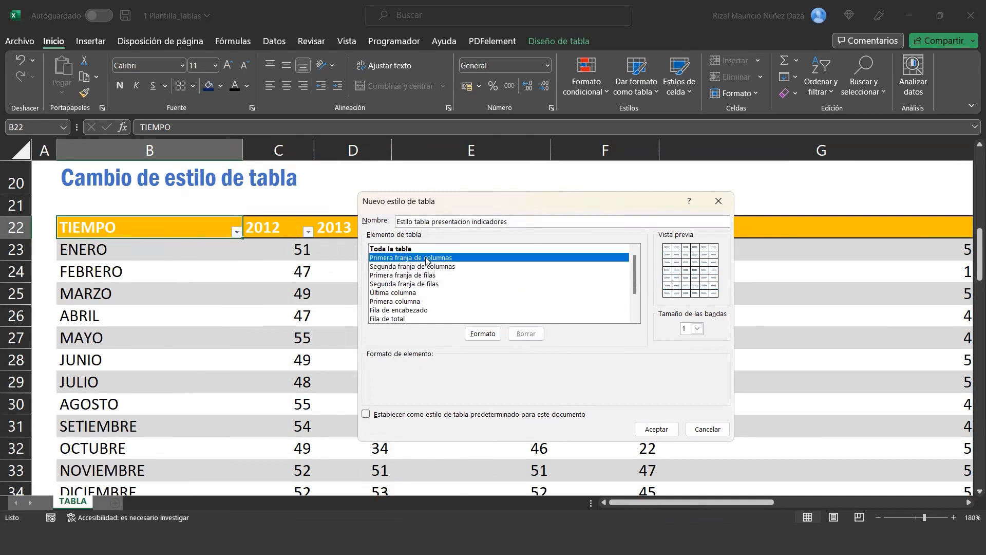
pyautogui.click(472, 334)
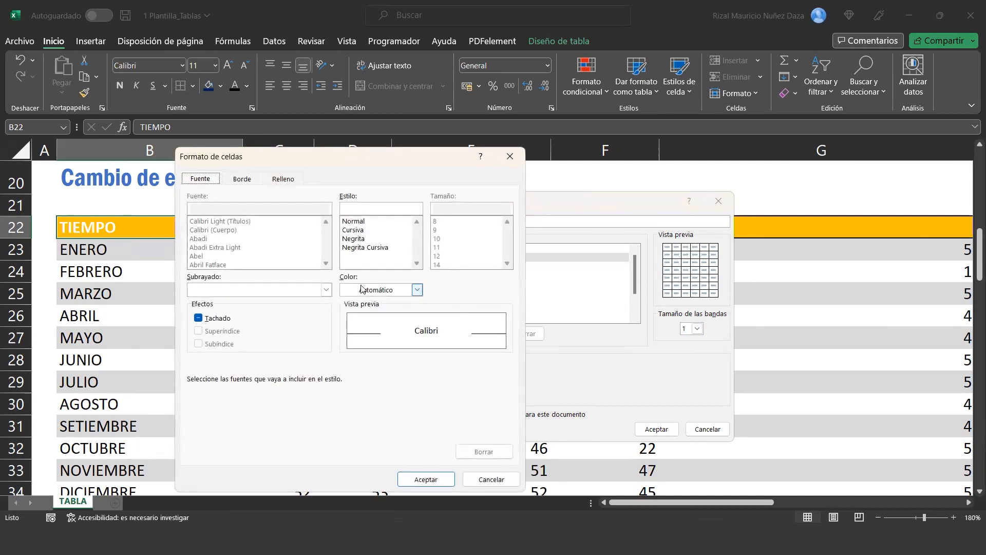
pyautogui.click(416, 290)
pyautogui.click(361, 430)
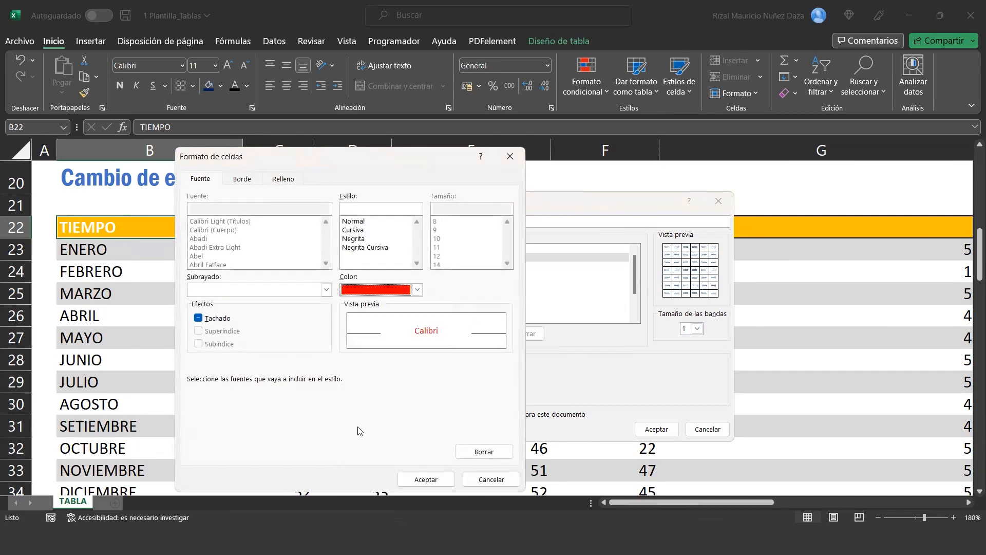
pyautogui.click(268, 181)
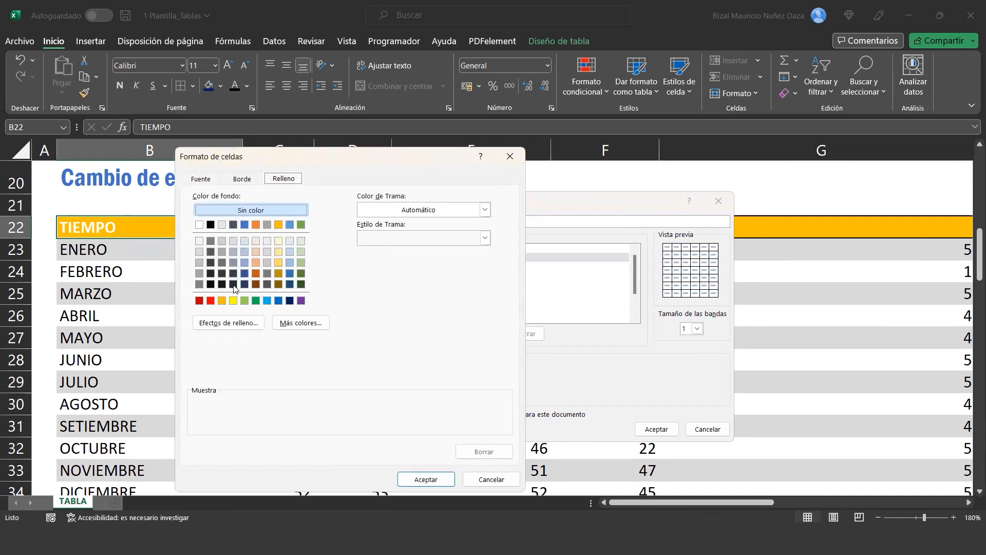
pyautogui.click(267, 300)
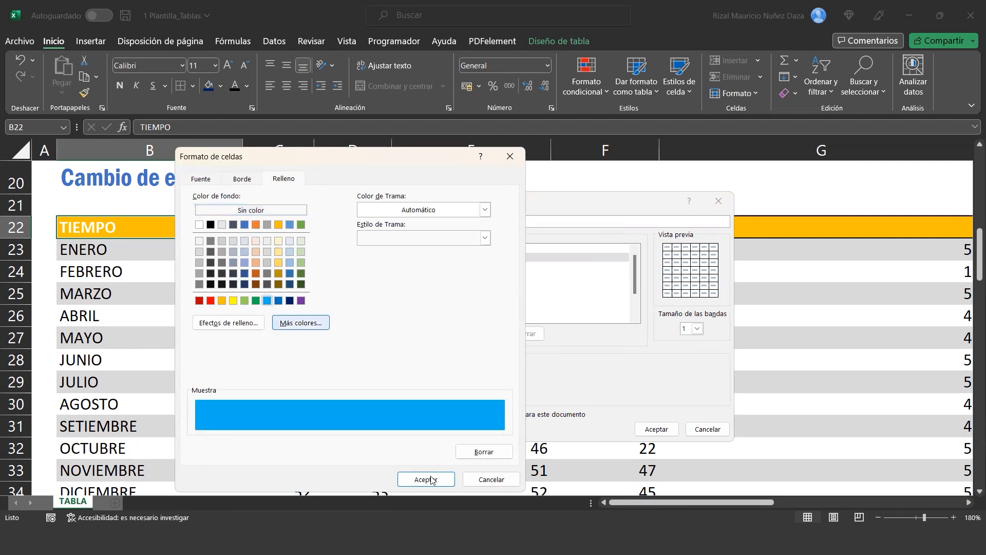
pyautogui.click(432, 479)
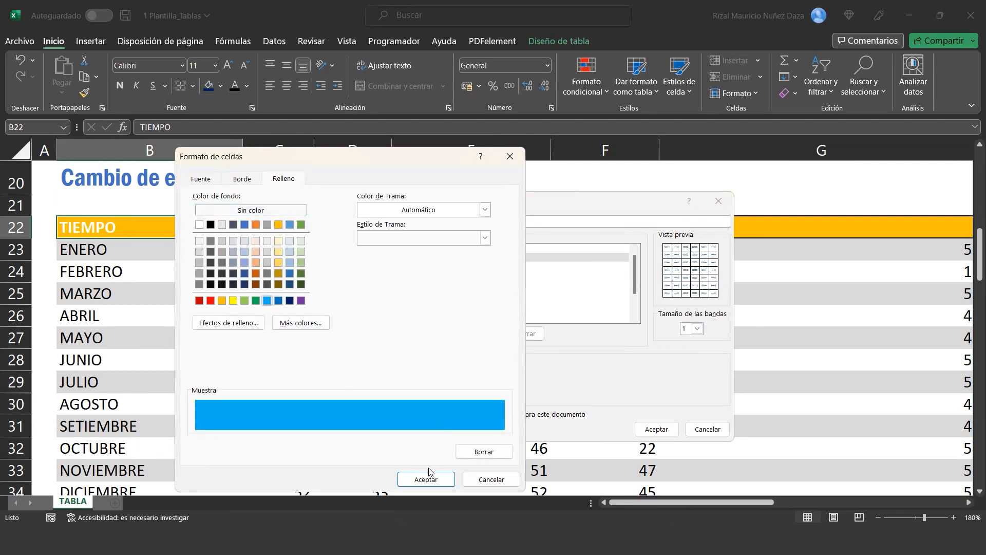
pyautogui.click(427, 478)
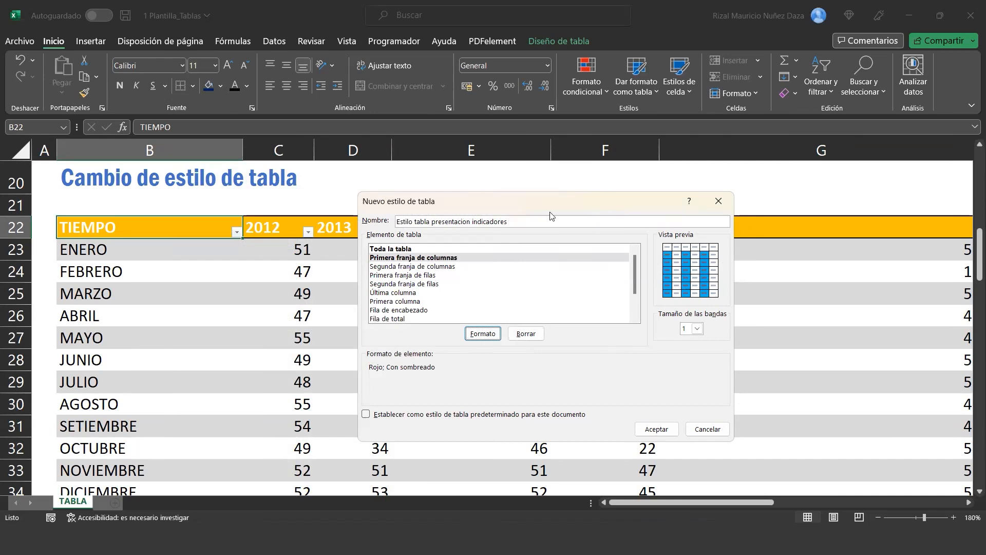
# Step: Finish creating the new table style and apply it from the custom styles to the monthly table
pyautogui.scroll(-2, 630, 264)
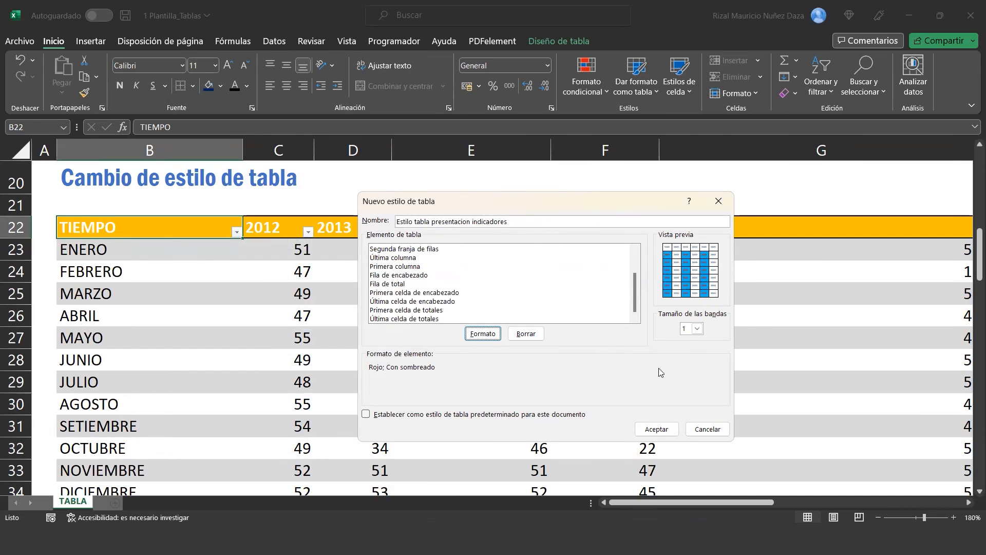
pyautogui.click(655, 428)
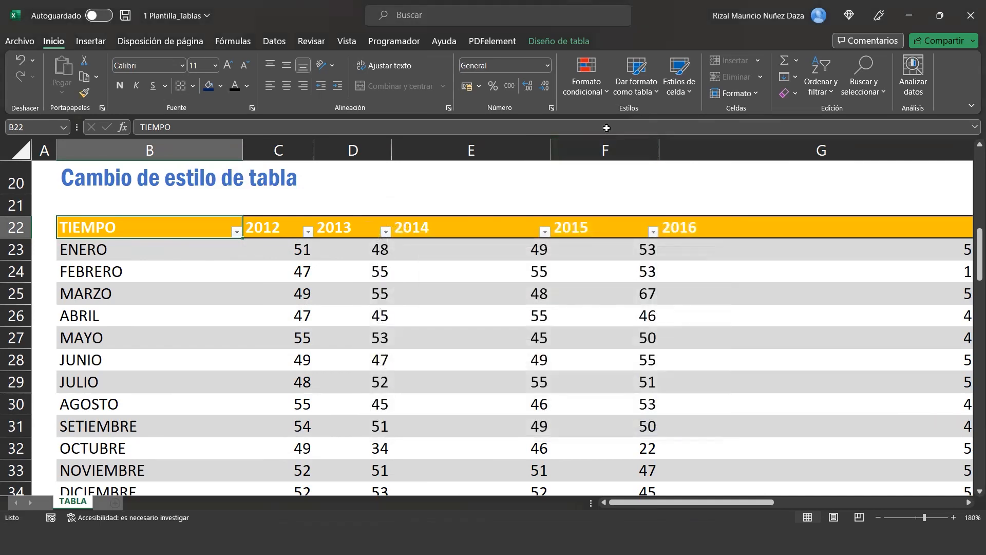
pyautogui.click(208, 258)
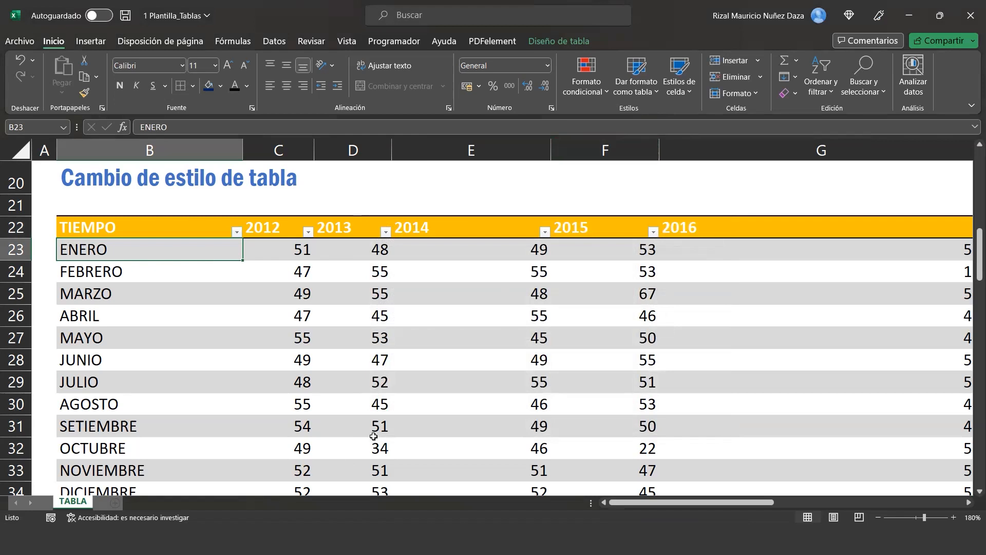
pyautogui.click(183, 235)
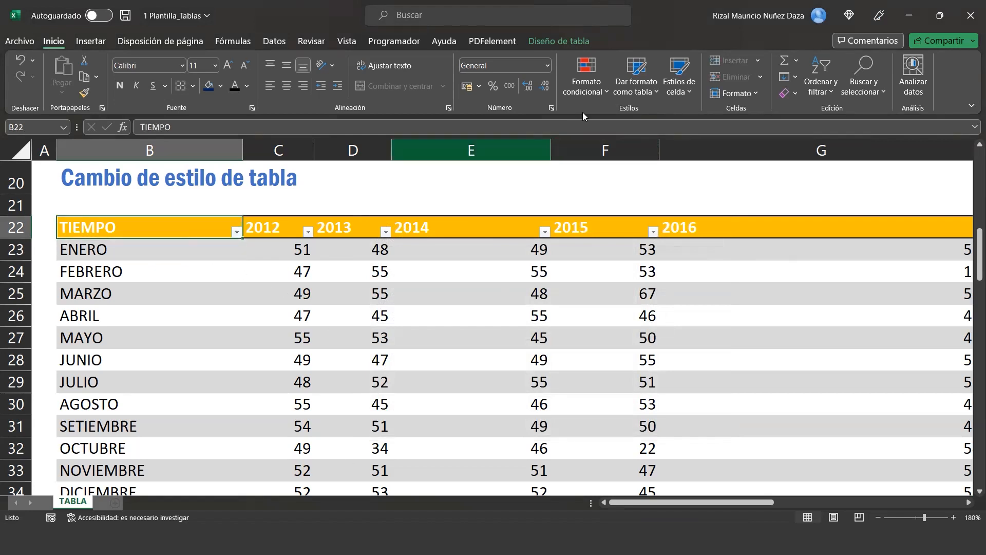
pyautogui.click(646, 88)
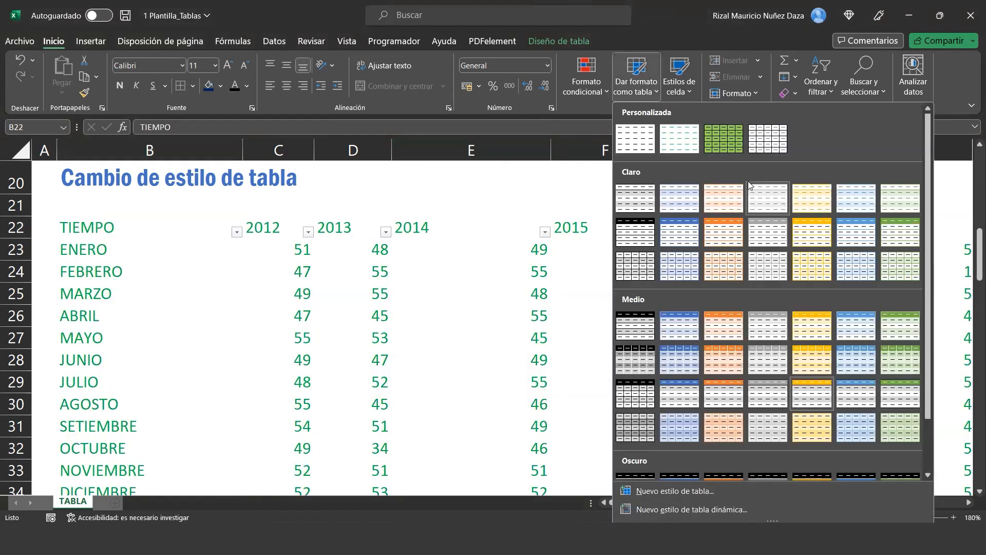
pyautogui.click(775, 148)
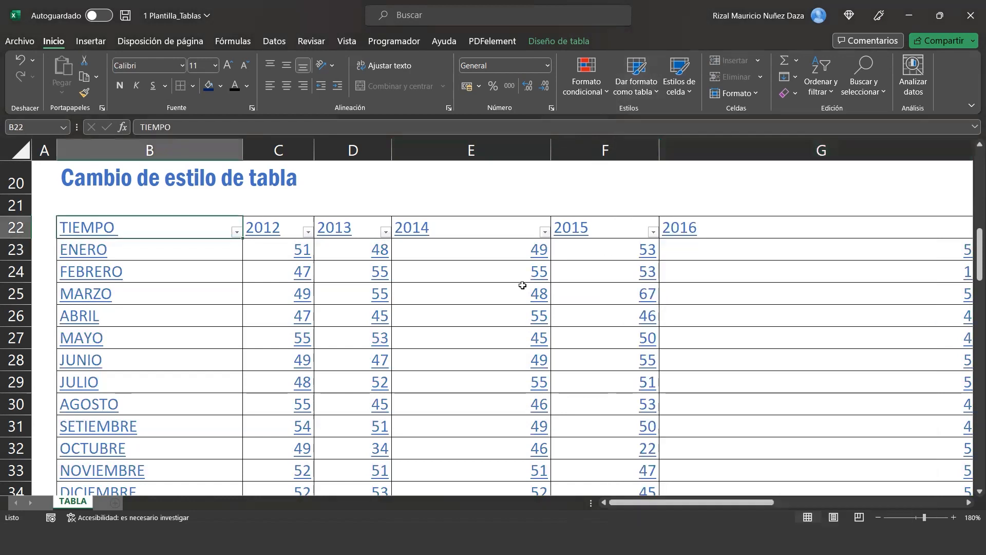
# Step: Turn on banded columns (Columnas con bandas) for the monthly table
pyautogui.click(281, 250)
pyautogui.click(165, 224)
pyautogui.click(564, 40)
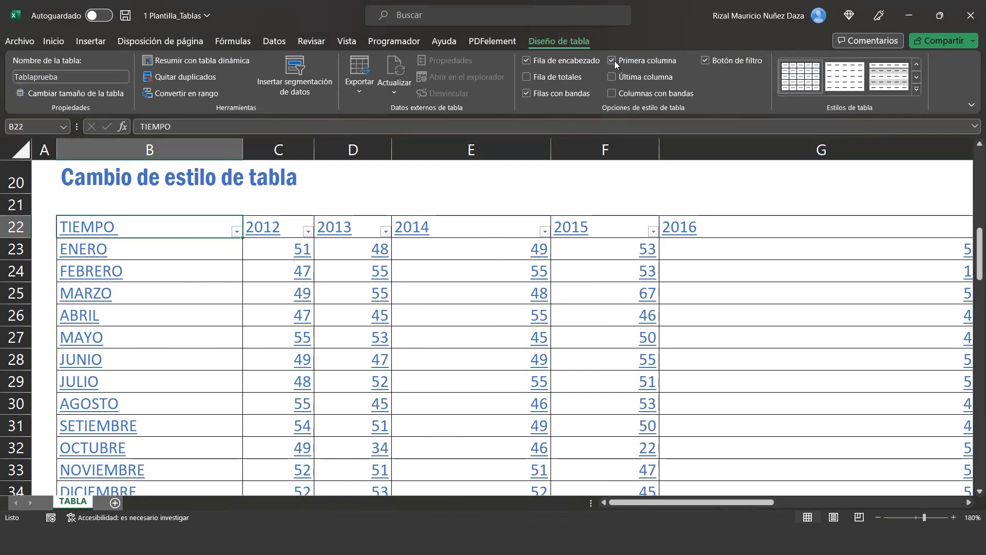
pyautogui.click(612, 93)
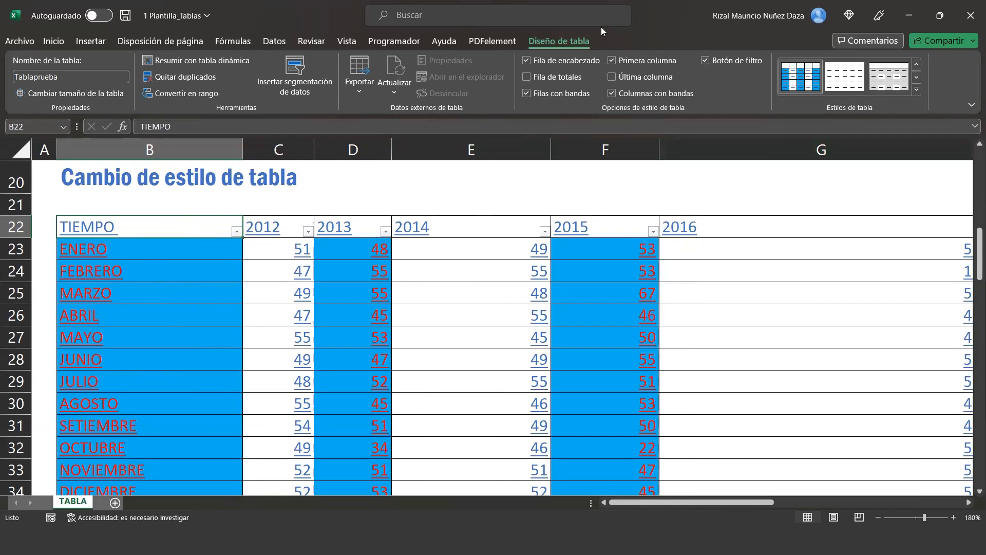
pyautogui.click(920, 89)
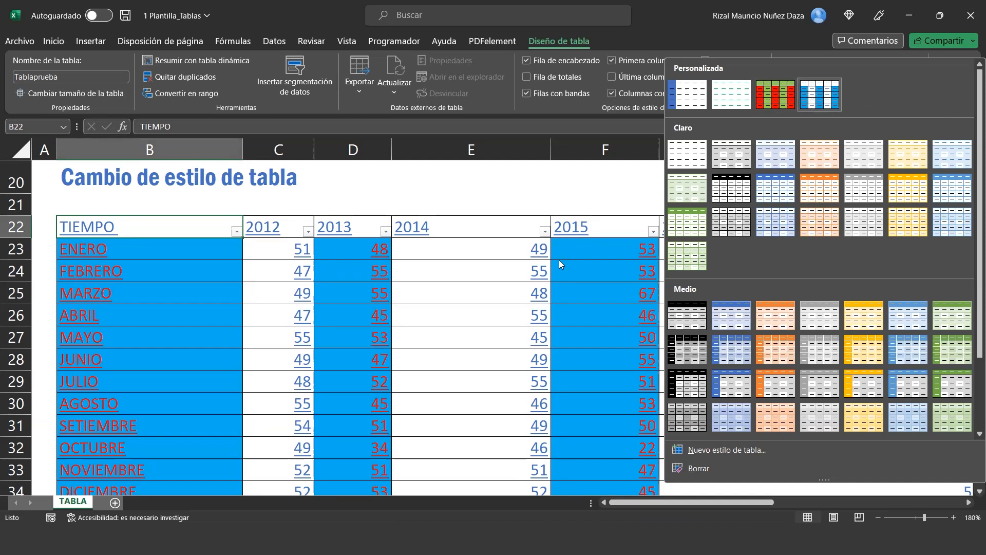
pyautogui.click(503, 269)
pyautogui.rightClick(503, 269)
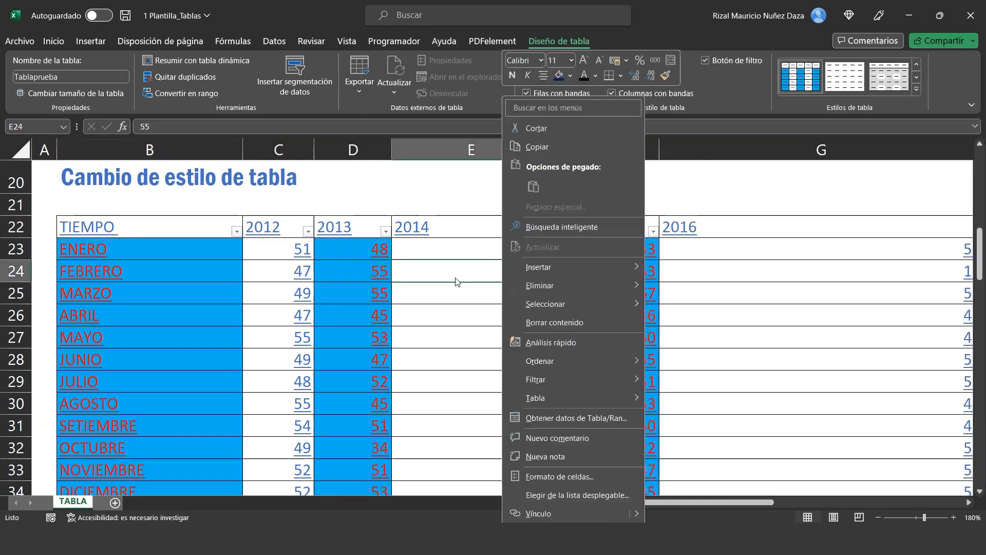
pyautogui.press('Escape')
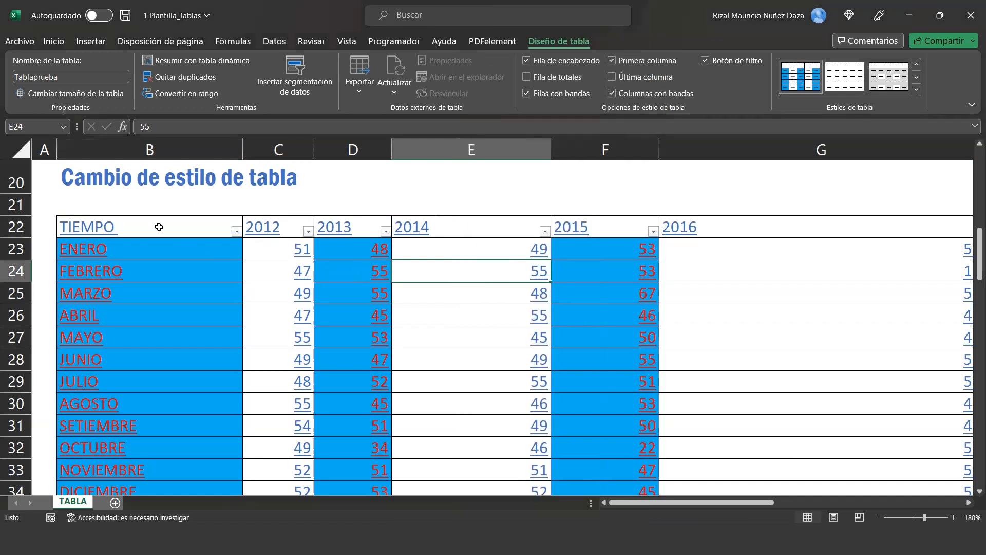
pyautogui.moveTo(186, 258); pyautogui.dragTo(191, 427)
pyautogui.moveTo(266, 256); pyautogui.dragTo(273, 469)
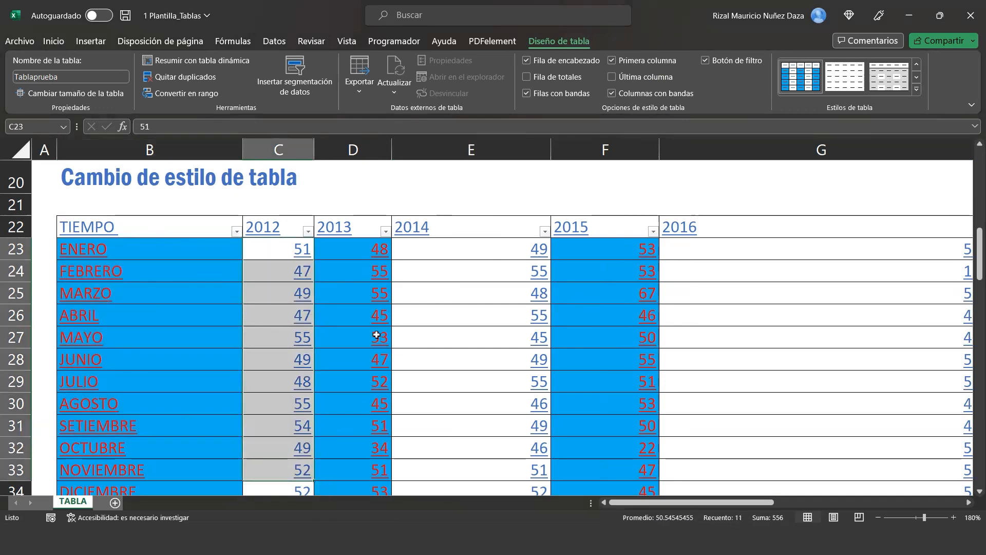
# Step: Fill the month cells from ENERO to DICIEMBRE in the TIEMPO column with white
pyautogui.click(180, 247)
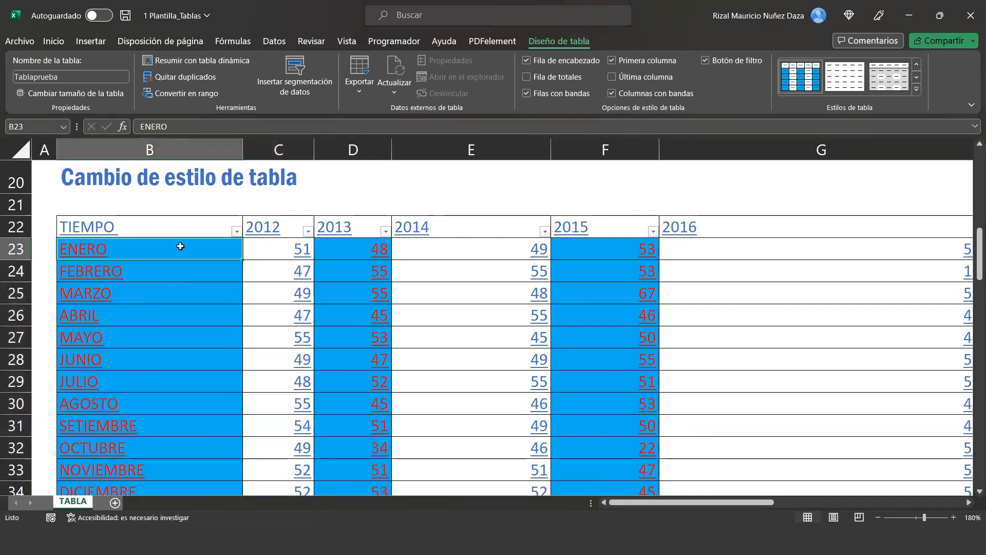
pyautogui.press('XF86MonBrightnessDown')
pyautogui.hotkey('ctrl', 'shift', 'Down')
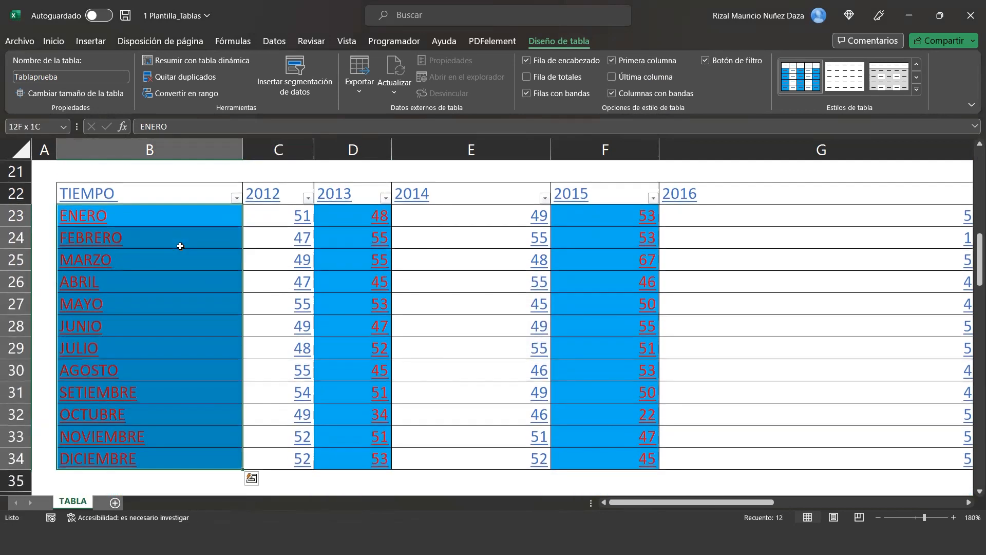
pyautogui.click(53, 41)
pyautogui.click(221, 86)
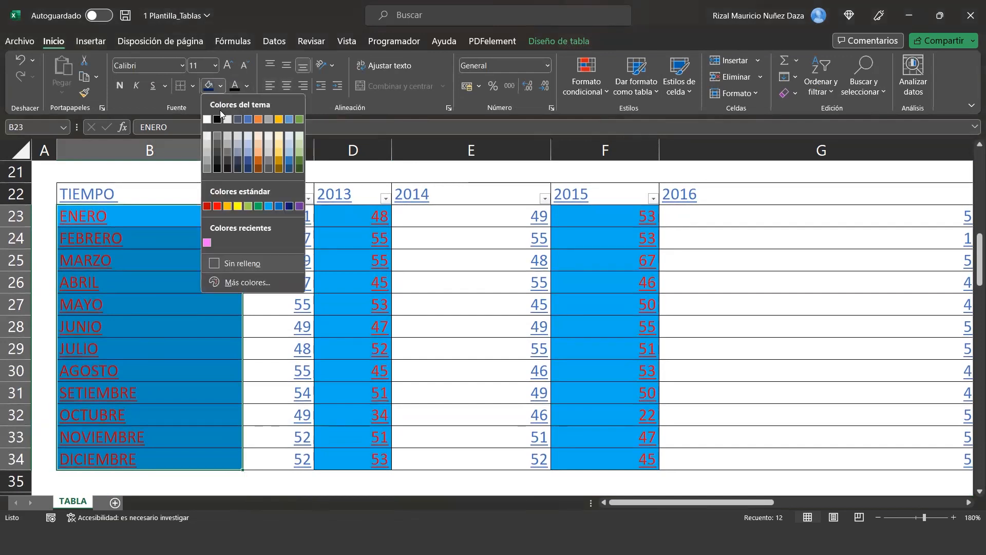
pyautogui.click(207, 120)
pyautogui.click(197, 236)
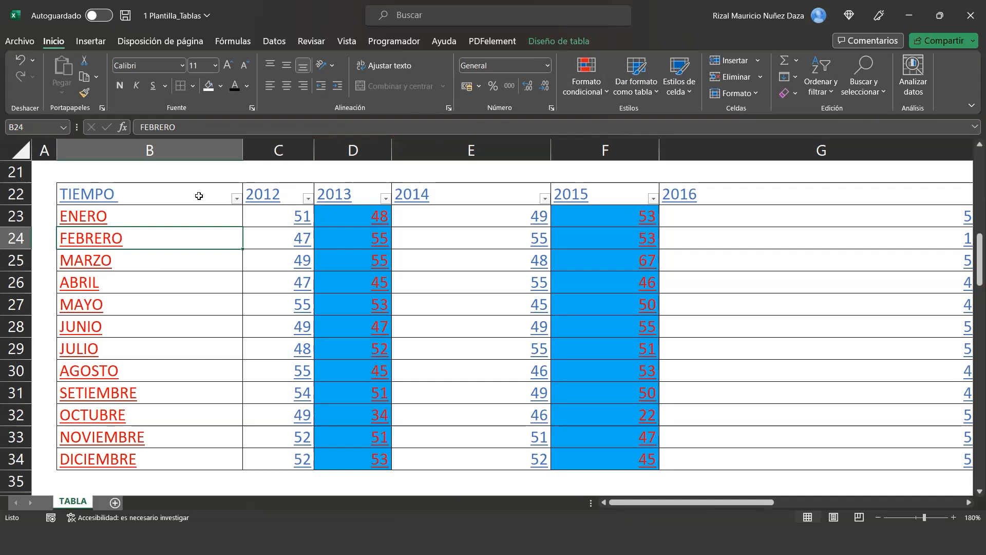
# Step: Preview the available custom table styles on the monthly table
pyautogui.click(567, 38)
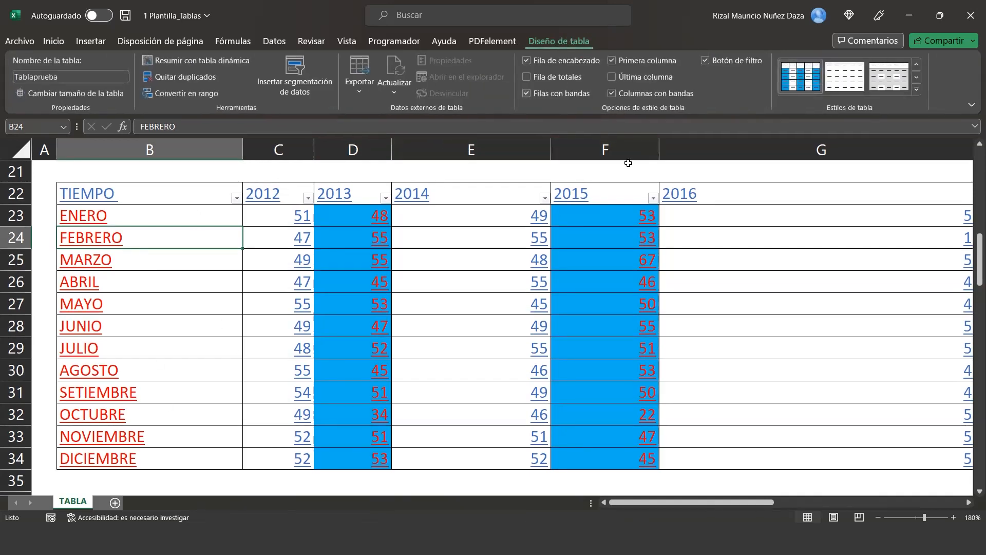
pyautogui.click(876, 83)
pyautogui.rightClick(912, 91)
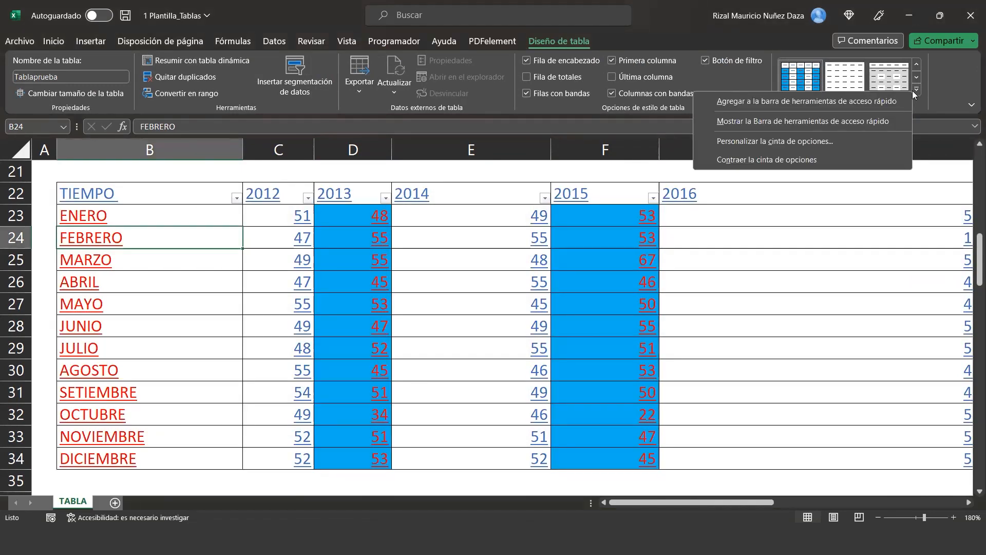
pyautogui.click(920, 90)
pyautogui.click(921, 90)
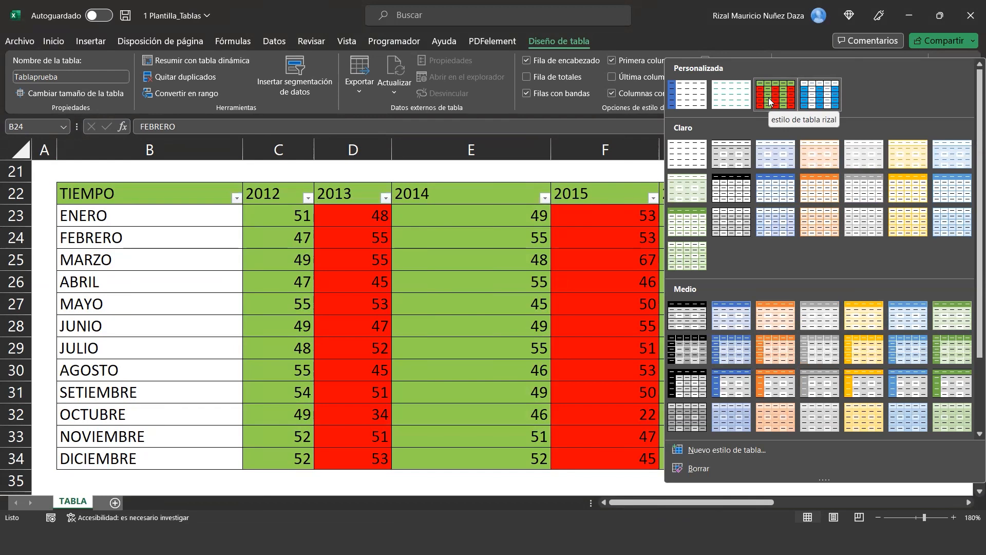
pyautogui.click(678, 97)
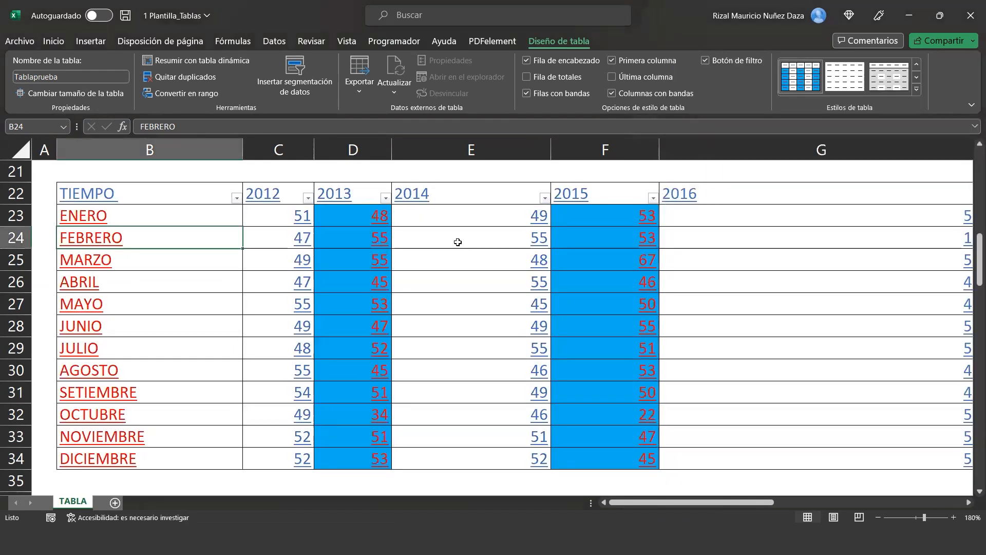
pyautogui.click(457, 242)
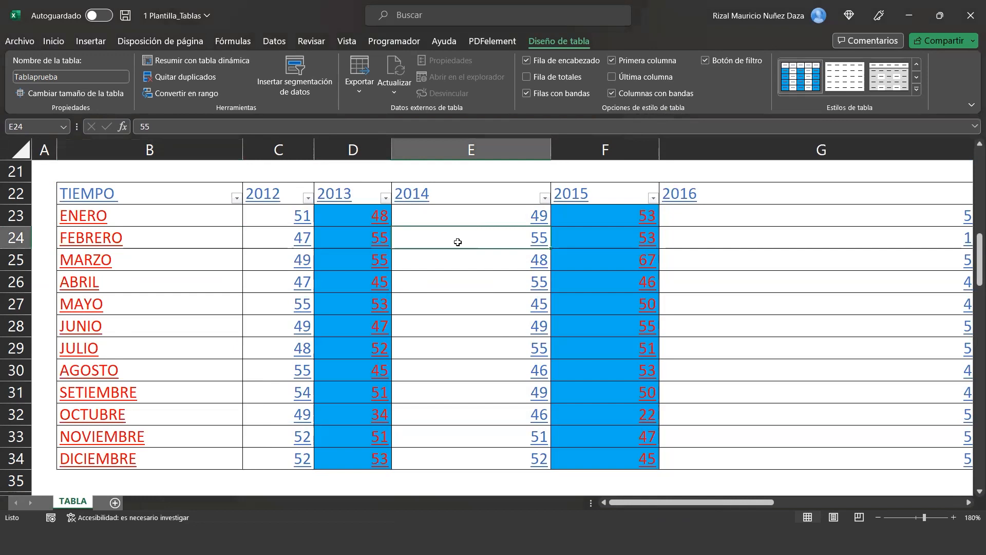
# Step: Look over the styled monthly table and the table references section below it, returning to the TIEMPO header
pyautogui.press('Down')
pyautogui.press('Down')
pyautogui.press('Down')
pyautogui.press('Down')
pyautogui.press('Down')
pyautogui.press('Down')
pyautogui.press('Down')
pyautogui.press('Down')
pyautogui.press('Down')
pyautogui.press('Down')
pyautogui.press('Down')
pyautogui.scroll(-3, 458, 242)
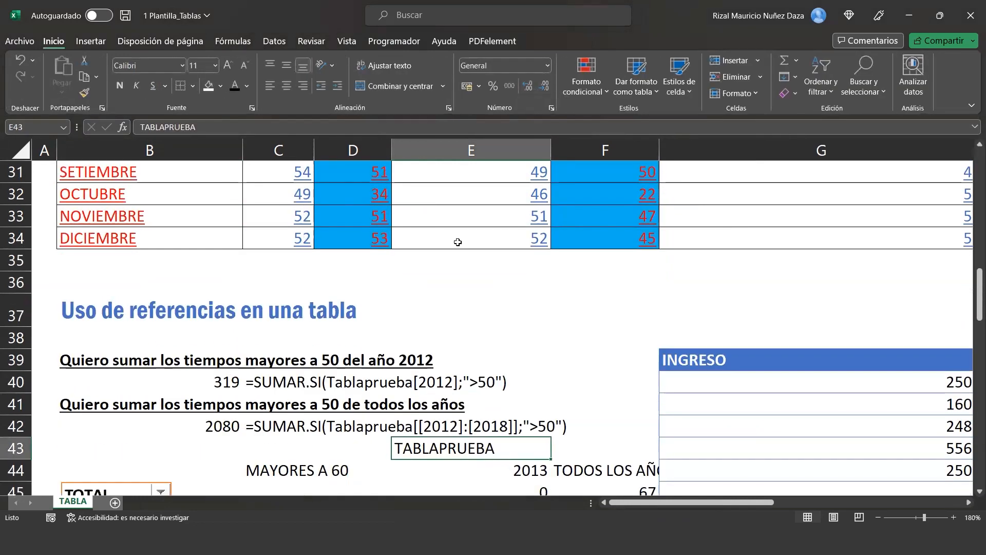
pyautogui.press('Up')
pyautogui.press('Up')
pyautogui.press('Up')
pyautogui.press('Up')
pyautogui.press('Up')
pyautogui.press('Up')
pyautogui.press('Up')
pyautogui.press('Up')
pyautogui.press('Up')
pyautogui.press('Up')
pyautogui.press('Up')
pyautogui.press('Up')
pyautogui.press('Up')
pyautogui.press('Up')
pyautogui.press('Up')
pyautogui.press('Up')
pyautogui.press('Down')
pyautogui.press('Down')
pyautogui.press('Down')
pyautogui.press('Down')
pyautogui.press('Down')
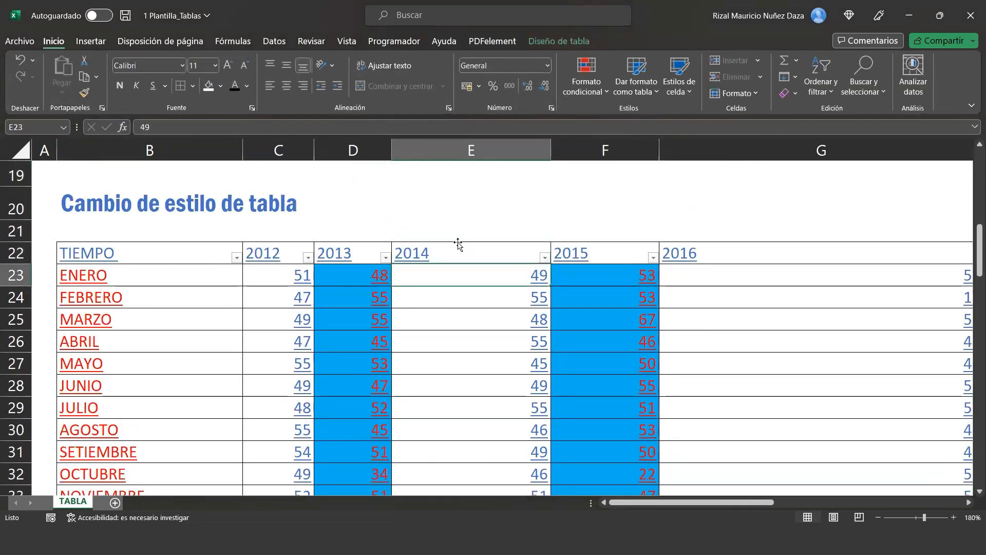
pyautogui.press('Up')
pyautogui.press('Up')
pyautogui.press('Left')
pyautogui.press('Left')
pyautogui.press('Left')
pyautogui.press('Left')
pyautogui.press('Right')
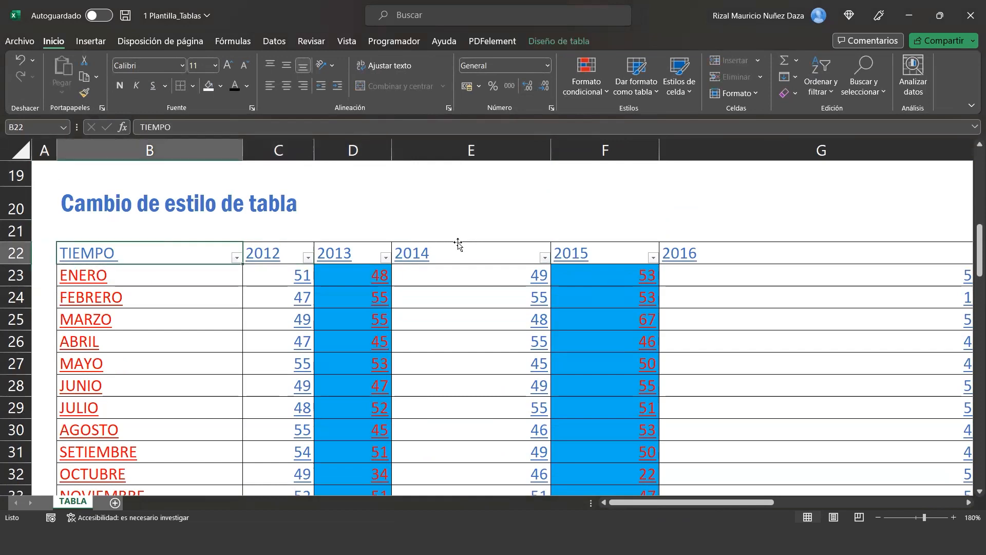
# Step: Open the custom style Estilo tabla presentacion indicadores for modification, review its header and totals elements, and close it without changes
pyautogui.click(656, 81)
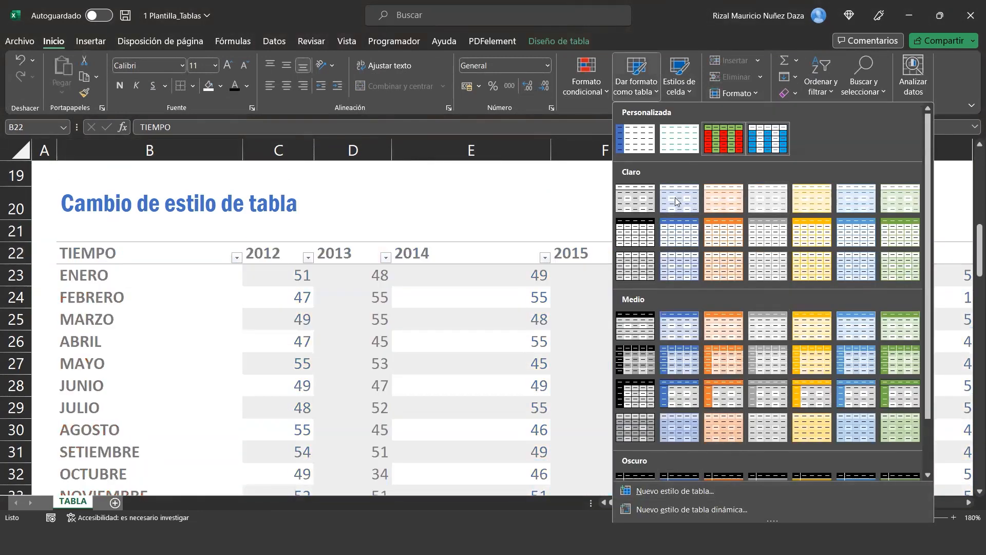
pyautogui.rightClick(769, 134)
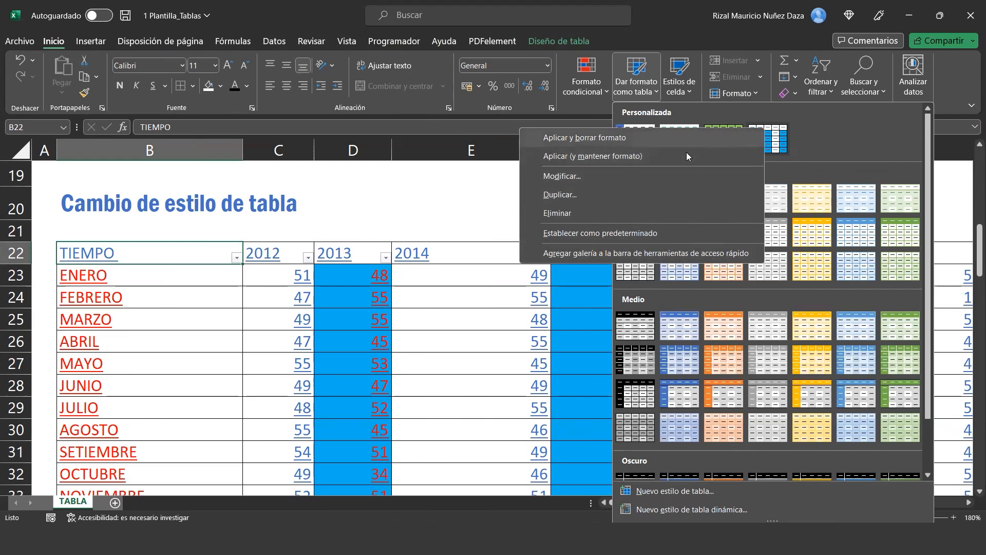
pyautogui.click(647, 173)
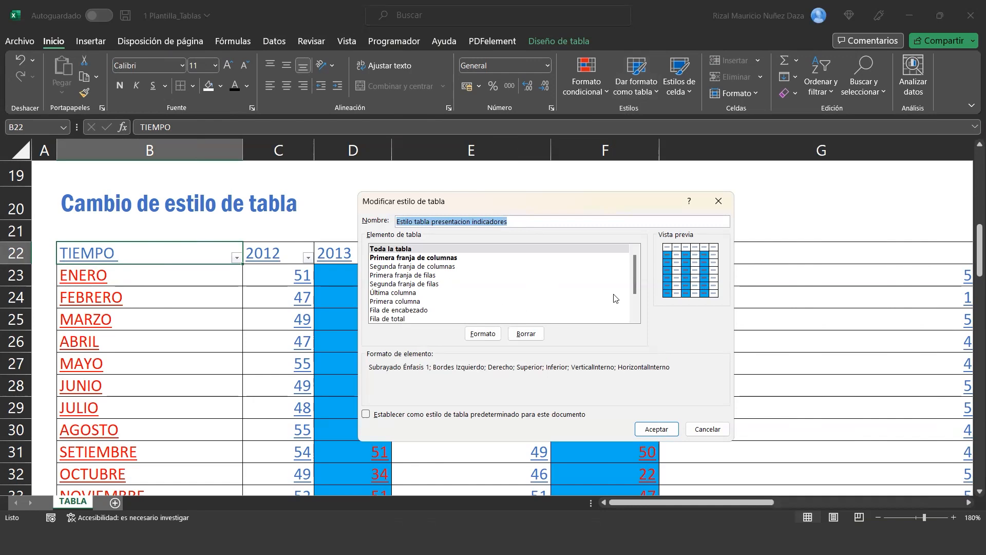
pyautogui.moveTo(633, 292); pyautogui.dragTo(629, 334)
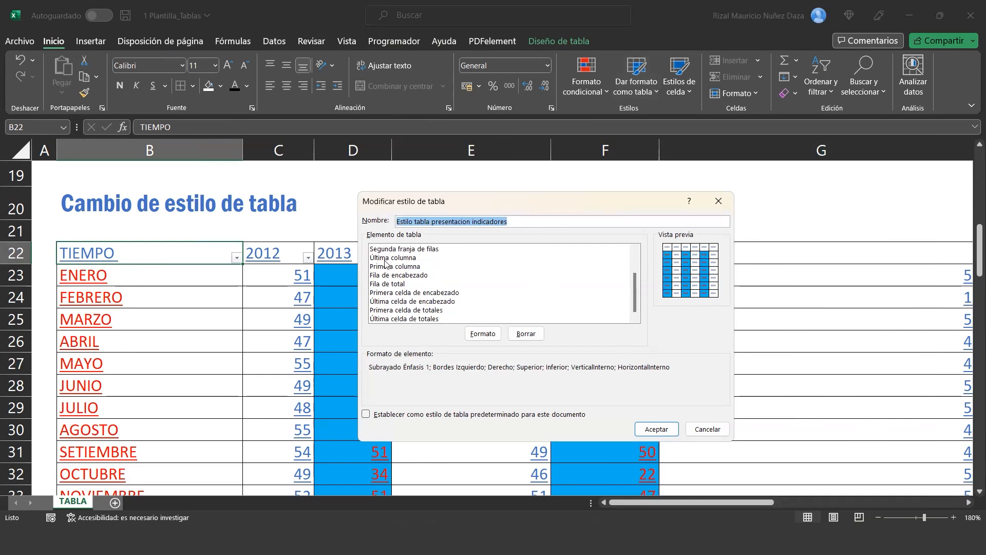
pyautogui.click(393, 285)
pyautogui.click(405, 293)
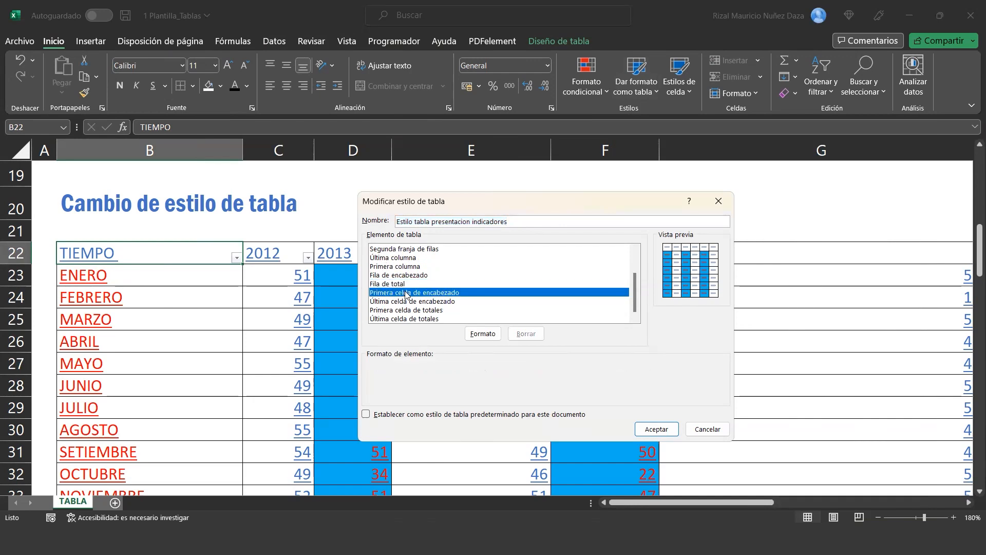
pyautogui.click(410, 320)
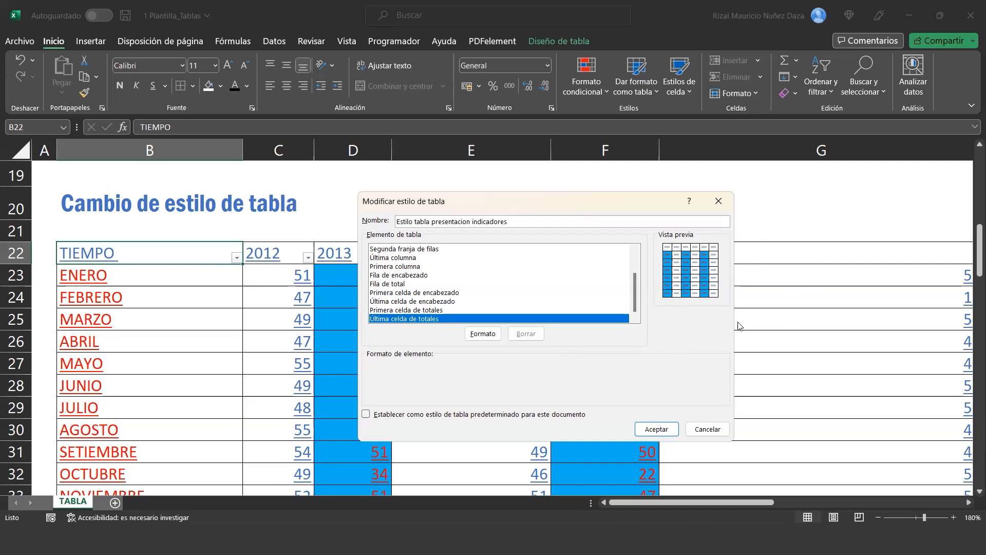
pyautogui.click(718, 201)
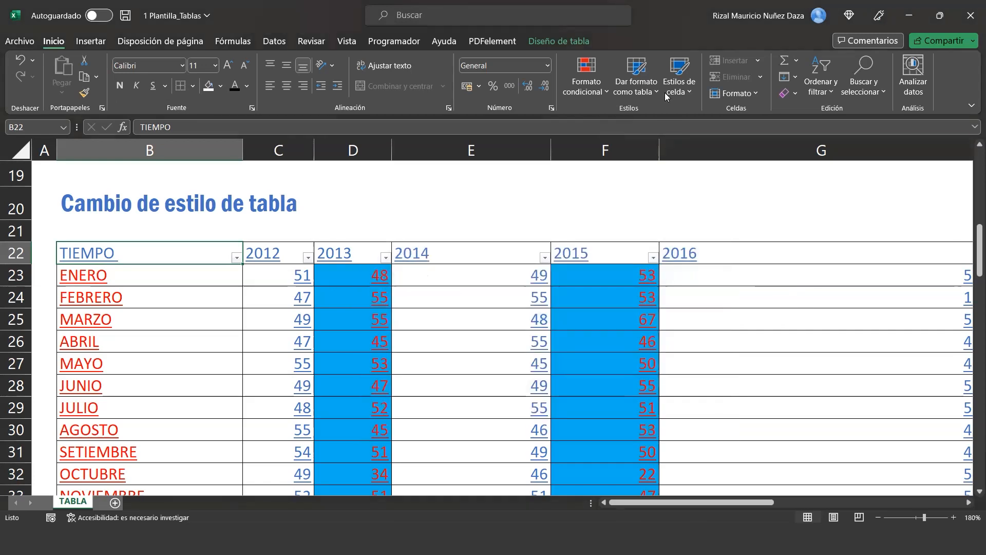
# Step: Review the apply, modify, duplicate, delete and default options offered for the blue custom table style
pyautogui.click(646, 85)
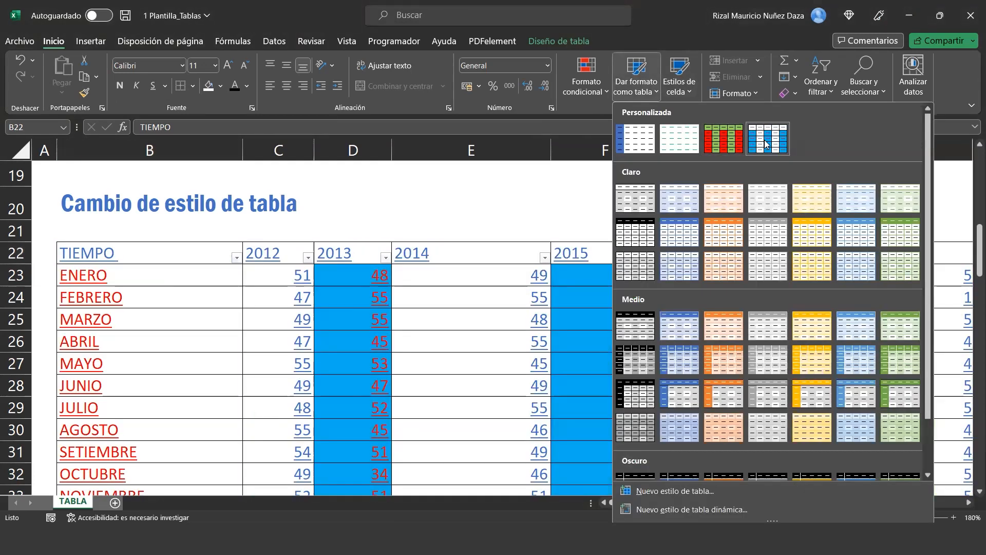
pyautogui.rightClick(766, 141)
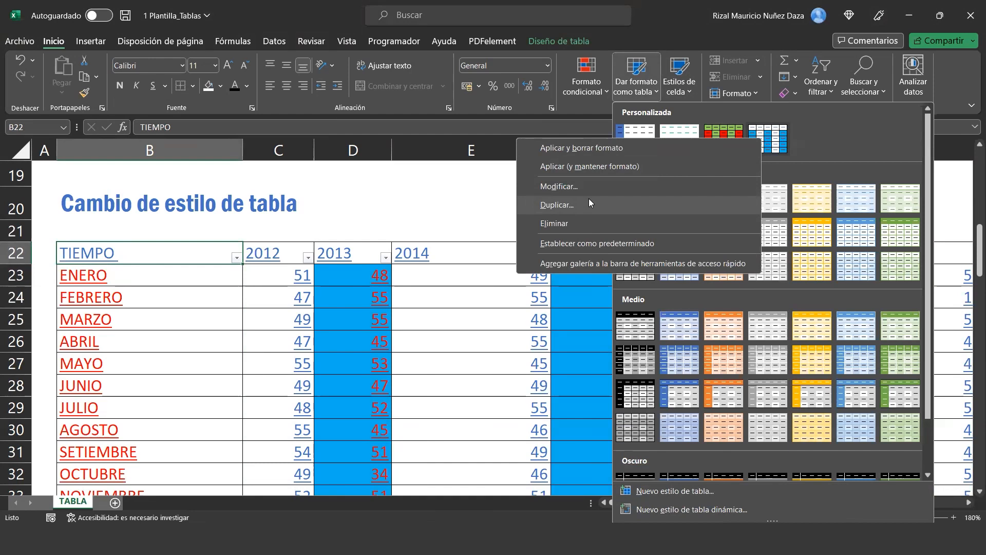
pyautogui.rightClick(510, 282)
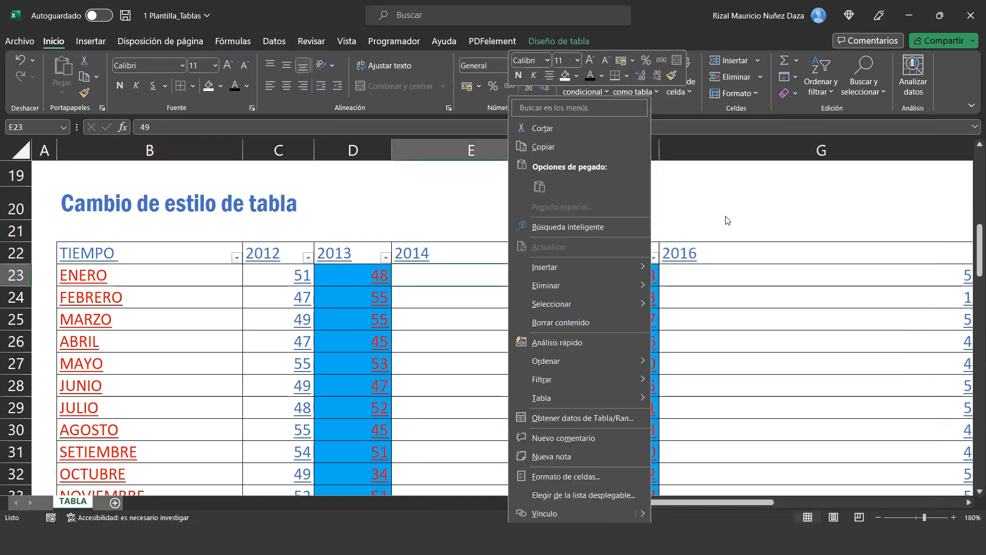
pyautogui.rightClick(755, 222)
pyautogui.rightClick(448, 257)
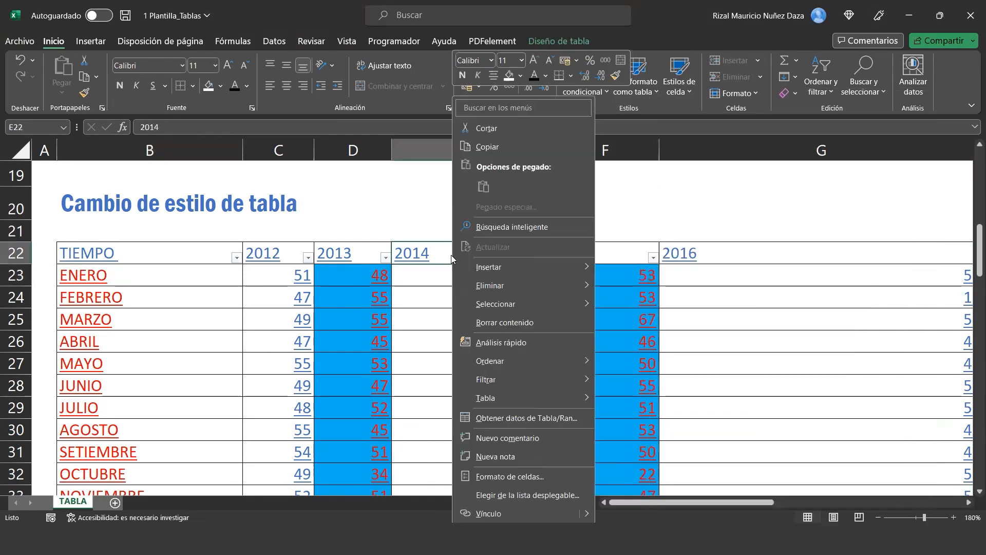
pyautogui.press('Escape')
# Step: Go through the monthly table down to the Uso de referencias en una tabla section and examine its formulas
pyautogui.press('Down')
pyautogui.press('Down')
pyautogui.press('Down')
pyautogui.press('Down')
pyautogui.press('Down')
pyautogui.press('Down')
pyautogui.press('Down')
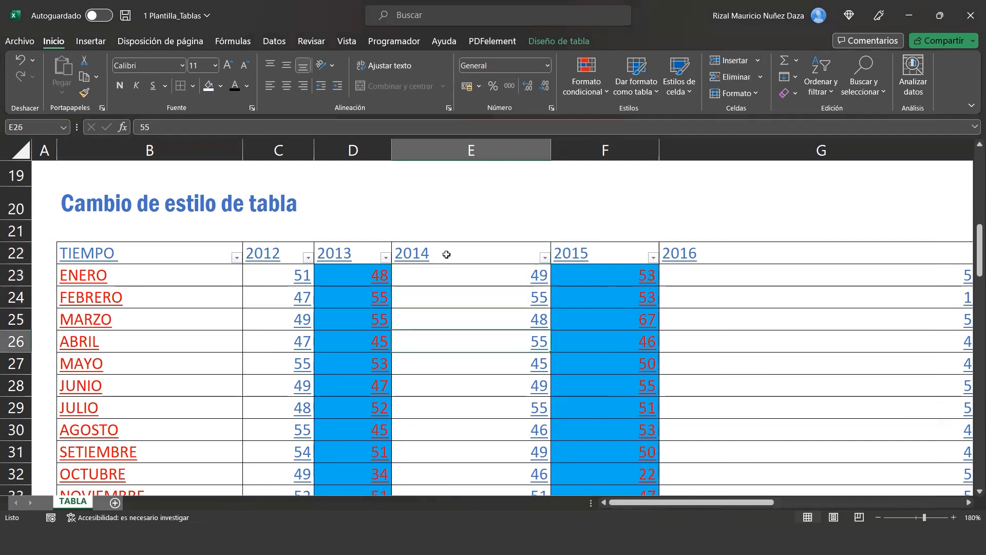
pyautogui.press('Down')
pyautogui.press('Down')
pyautogui.press('Down')
pyautogui.press('Down')
pyautogui.press('Down')
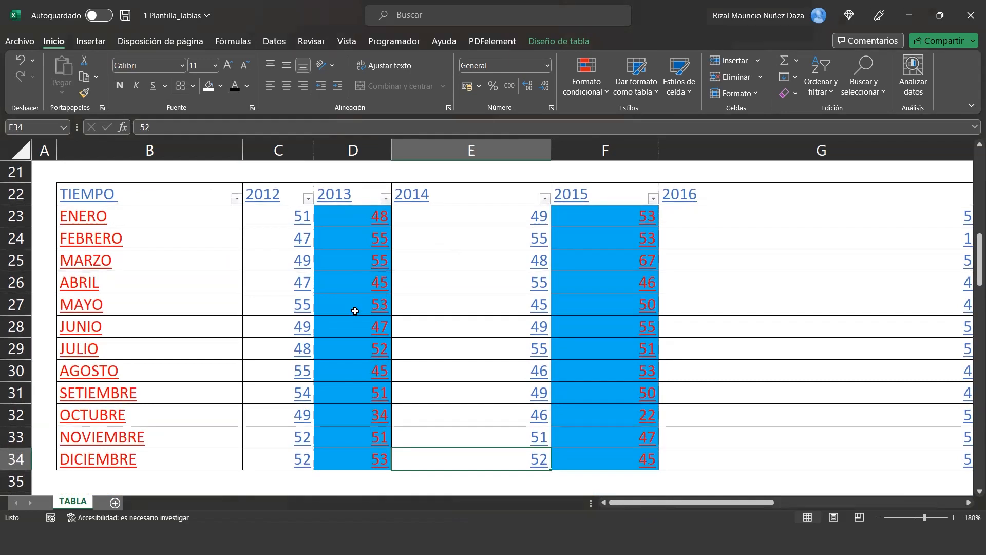
pyautogui.press('Down')
pyautogui.press('Down')
pyautogui.press('Down')
pyautogui.press('Down')
pyautogui.press('Down')
pyautogui.press('Down')
pyautogui.press('Down')
pyautogui.press('Down')
pyautogui.press('Down')
pyautogui.press('Down')
pyautogui.press('Down')
pyautogui.press('Down')
pyautogui.press('Down')
pyautogui.press('Down')
pyautogui.press('Down')
pyautogui.press('Down')
pyautogui.press('Down')
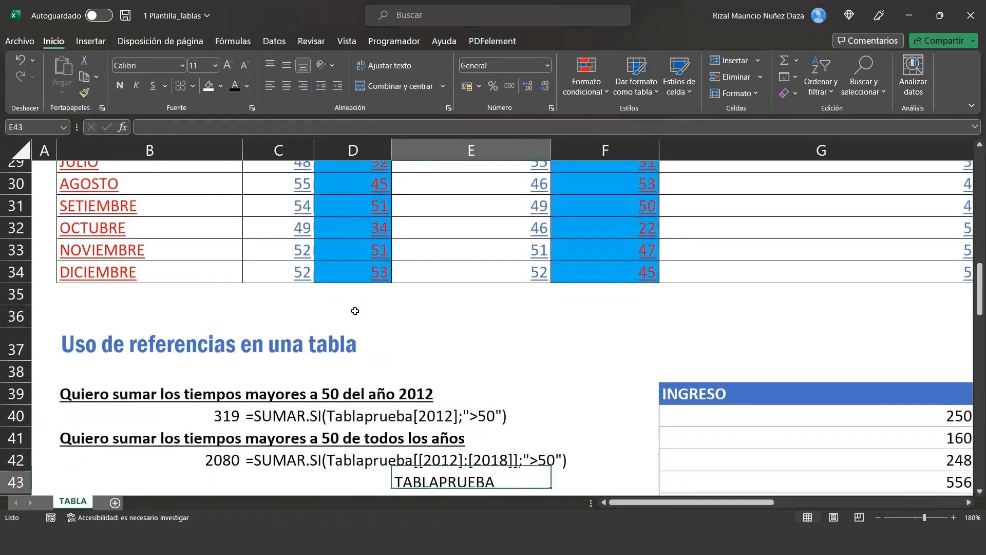
pyautogui.press('Up')
pyautogui.press('Up')
pyautogui.press('Up')
pyautogui.press('Up')
pyautogui.press('Up')
pyautogui.press('Up')
pyautogui.press('Up')
pyautogui.press('Up')
pyautogui.press('Up')
pyautogui.press('Up')
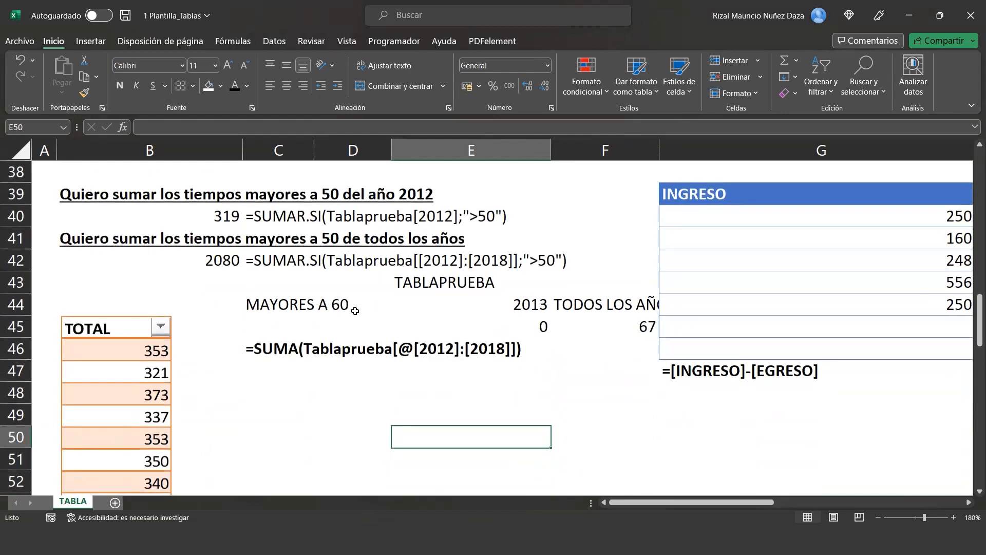
pyautogui.press('Up')
pyautogui.press('Up')
pyautogui.press('Up')
pyautogui.press('Up')
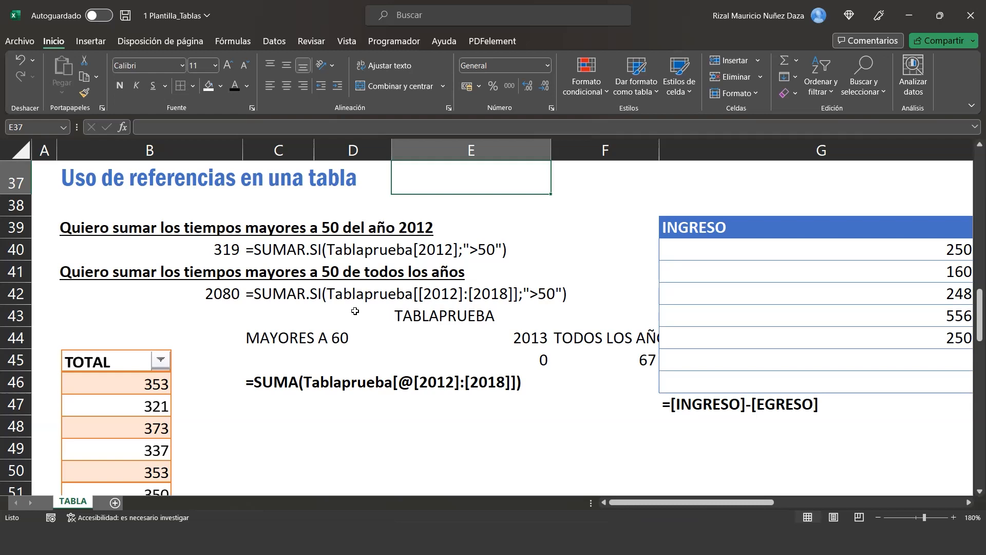
# Step: Examine the INGRESO, EGRESO, UTILIDAD and PORCENTAJE columns of the income table and their structured reference formulas
pyautogui.press('Right')
pyautogui.press('Right')
pyautogui.press('Right')
pyautogui.press('Right')
pyautogui.press('Right')
pyautogui.press('Right')
pyautogui.press('Left')
pyautogui.press('Left')
pyautogui.press('Left')
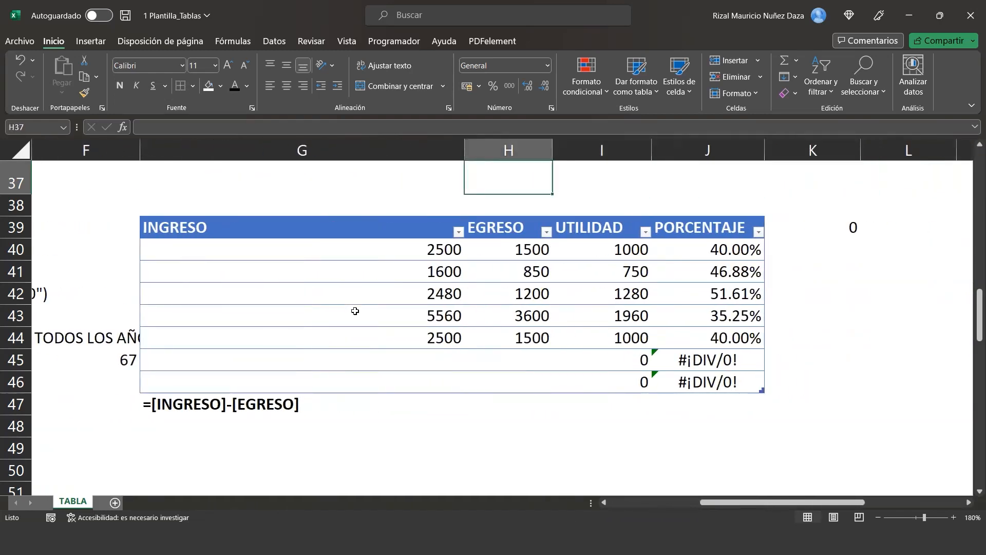
pyautogui.press('Down')
pyautogui.press('Down')
pyautogui.press('Down')
pyautogui.press('Left')
pyautogui.press('Left')
pyautogui.press('Right')
pyautogui.press('Up')
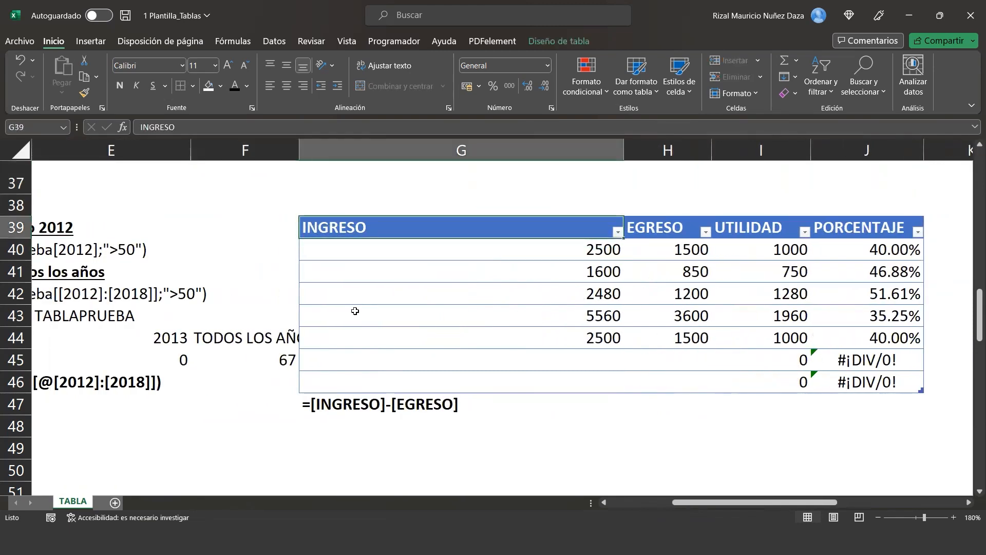
pyautogui.press('Down')
pyautogui.press('Down')
pyautogui.press('Right')
pyautogui.press('Right')
pyautogui.press('Left')
pyautogui.press('Right')
pyautogui.press('Right')
pyautogui.press('Left')
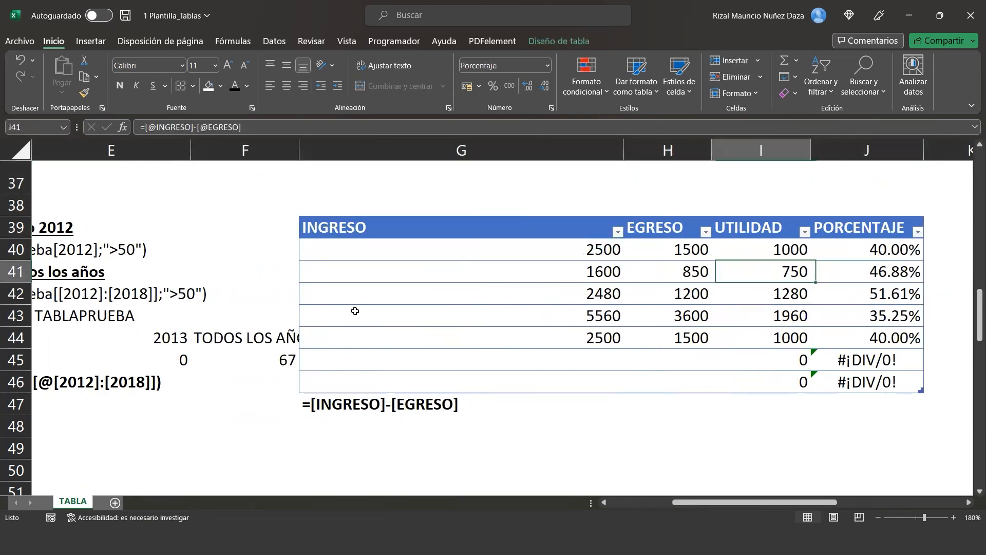
pyautogui.press('Left')
pyautogui.press('Left')
pyautogui.press('Up')
pyautogui.press('Up')
pyautogui.press('Right')
pyautogui.press('Right')
pyautogui.press('Right')
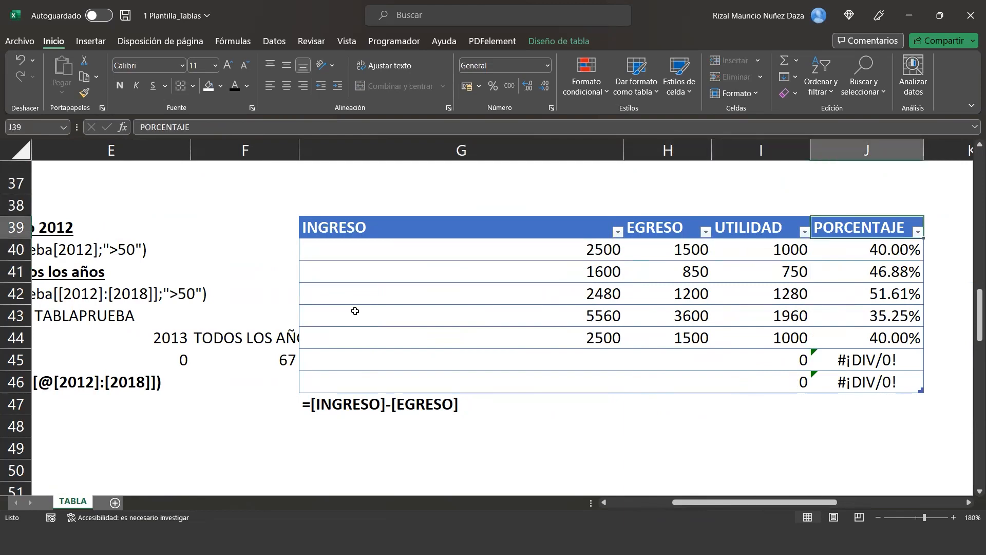
# Step: Clear all formulas in the UTILIDAD and PORCENTAJE columns of the income table, rows 40 to 46
pyautogui.press('Down')
pyautogui.press('Left')
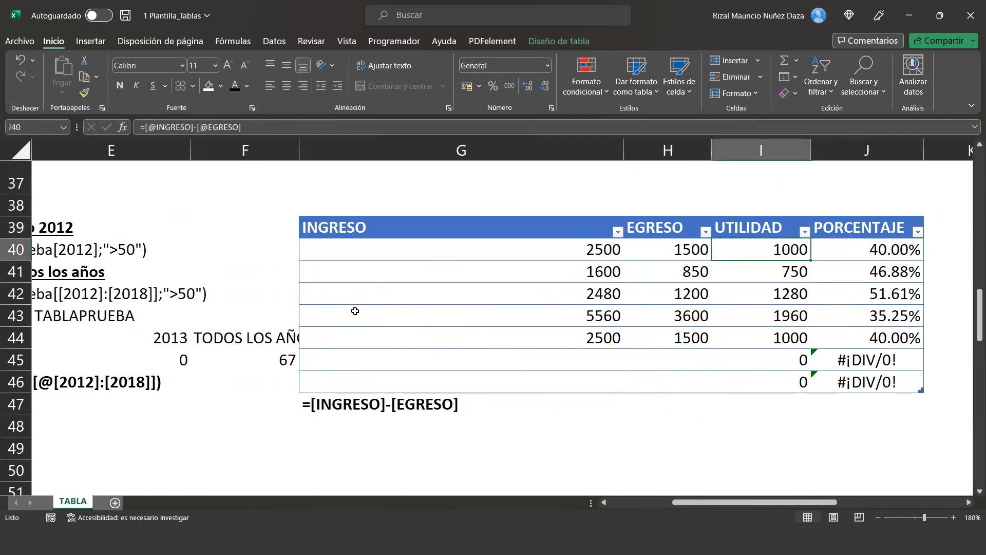
pyautogui.hotkey('shift', 'Down')
pyautogui.hotkey('shift', 'Down')
pyautogui.hotkey('shift', 'Down')
pyautogui.hotkey('shift', 'Down')
pyautogui.hotkey('shift', 'Down')
pyautogui.hotkey('shift', 'Down')
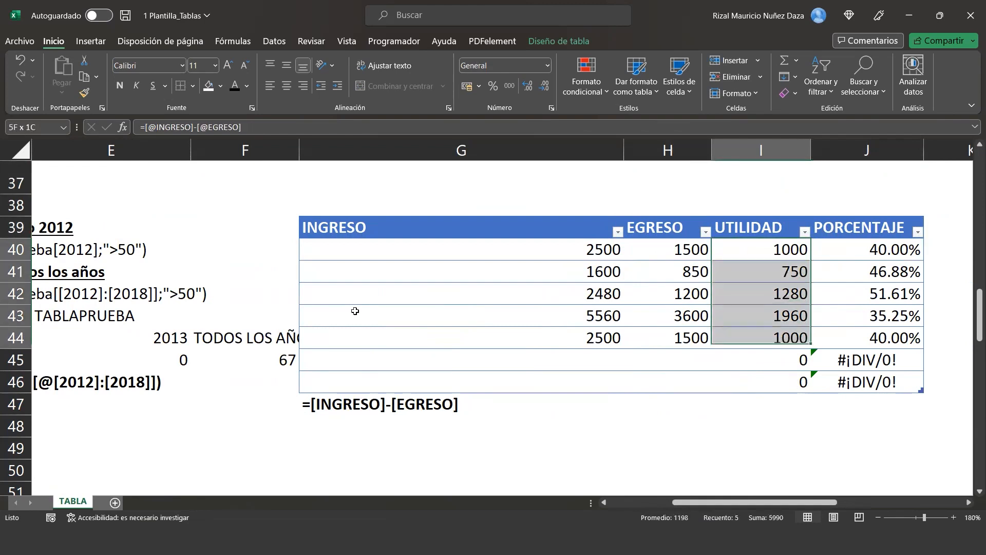
pyautogui.hotkey('shift', 'Right')
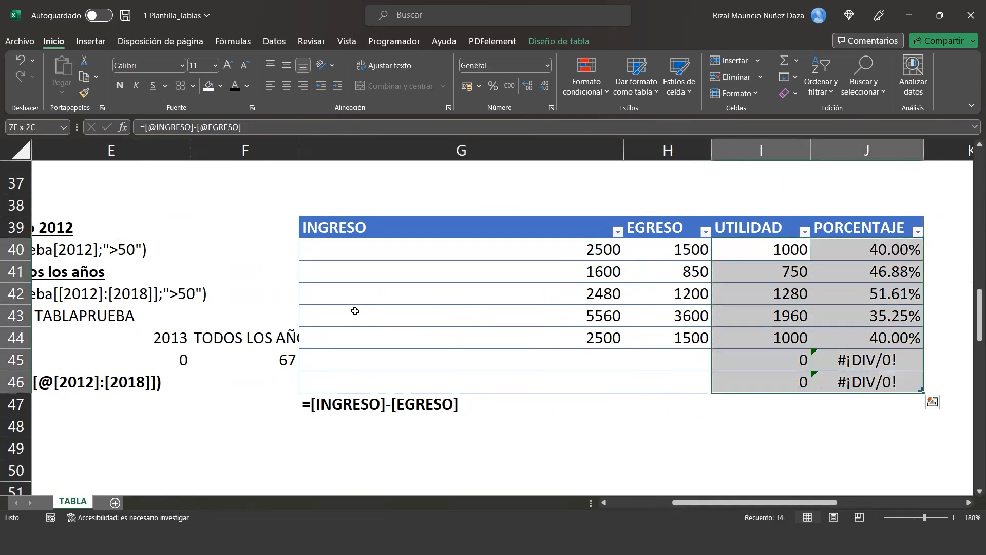
pyautogui.press('Delete')
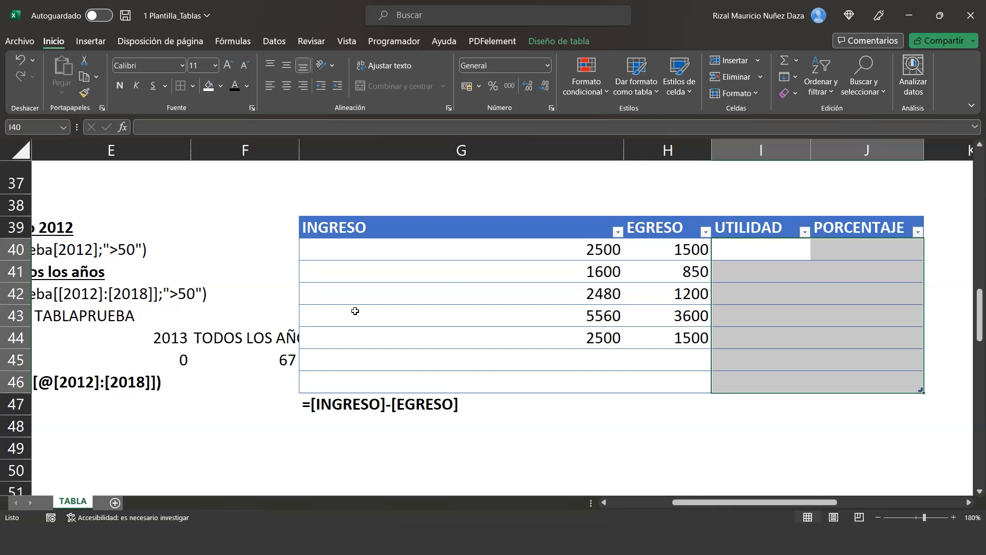
pyautogui.click(740, 253)
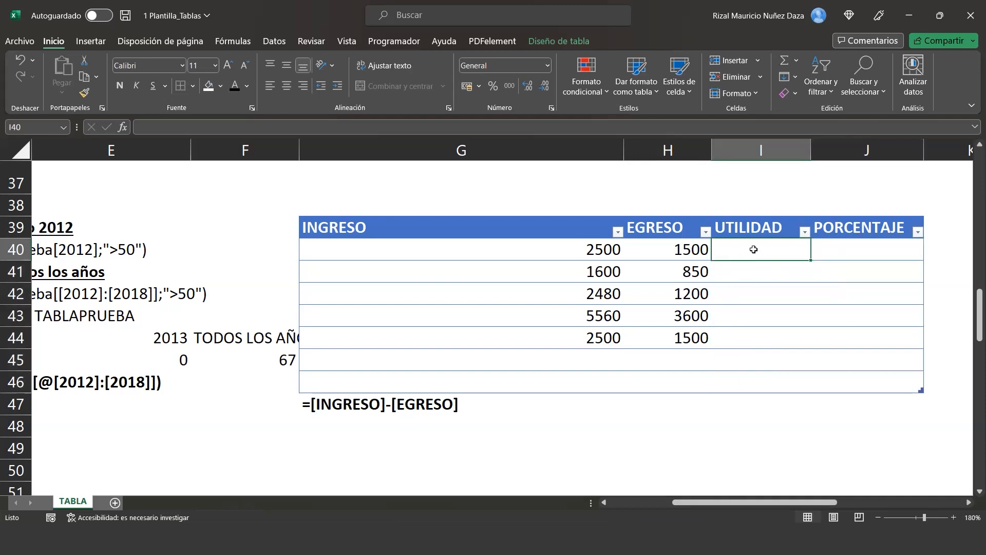
pyautogui.click(750, 270)
pyautogui.click(754, 256)
pyautogui.write(')')
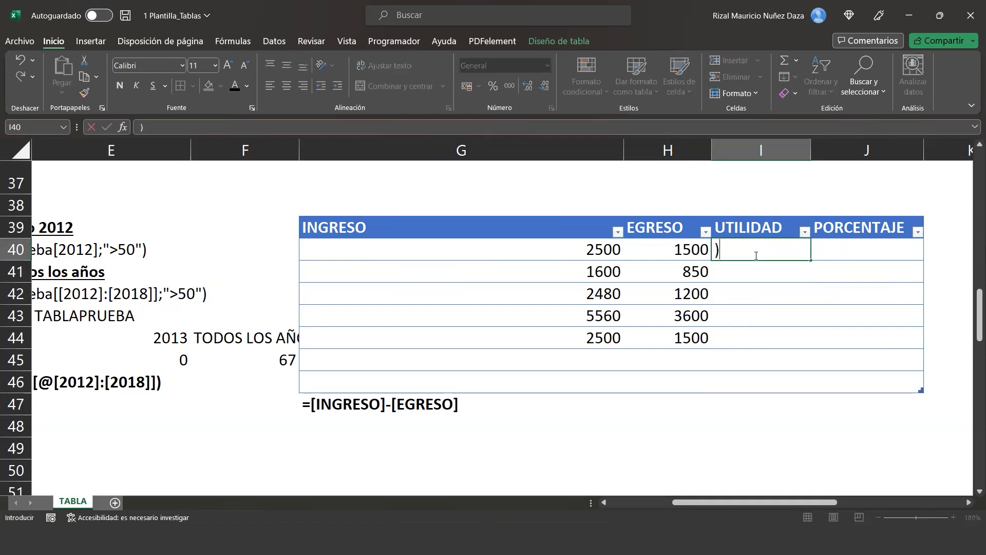
pyautogui.press('BackSpace')
pyautogui.write('=')
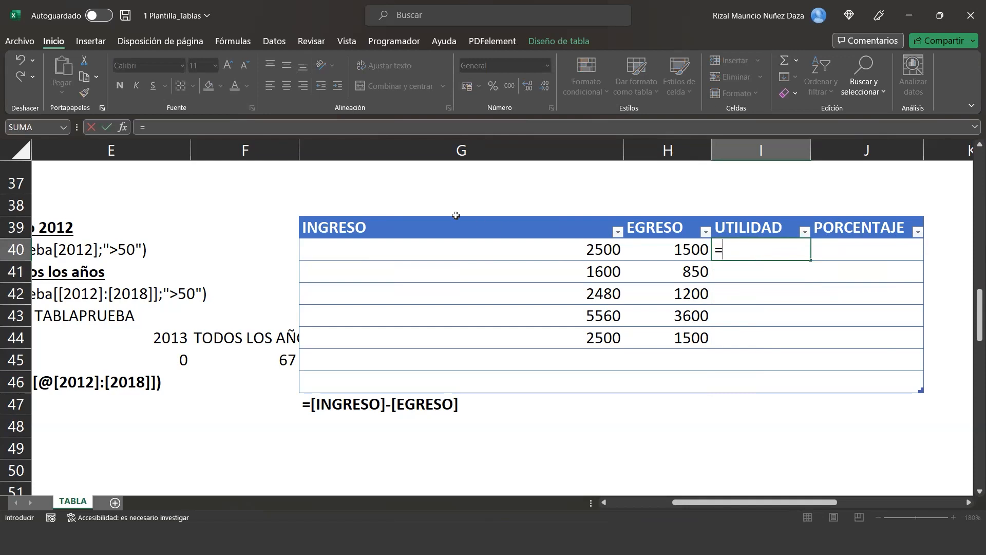
pyautogui.click(507, 247)
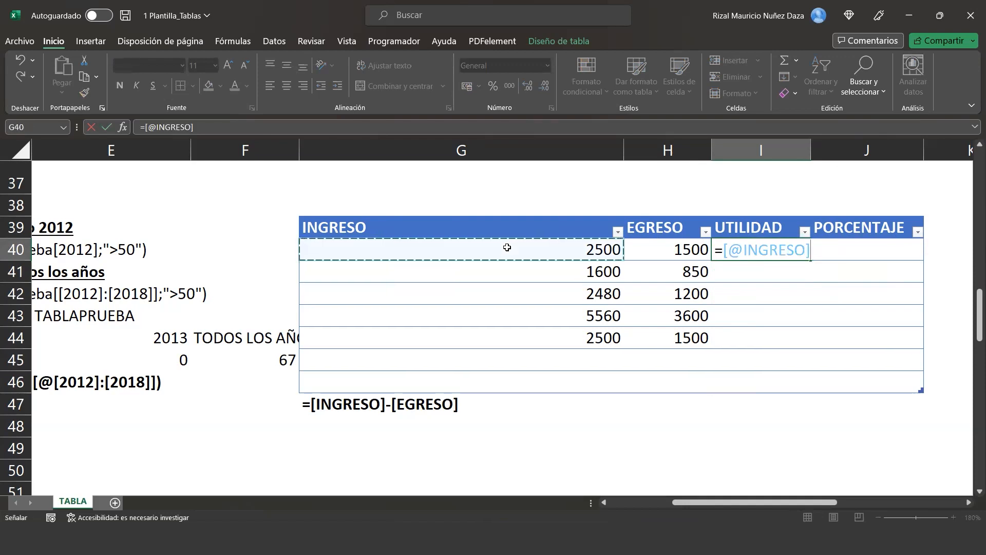
pyautogui.write('-')
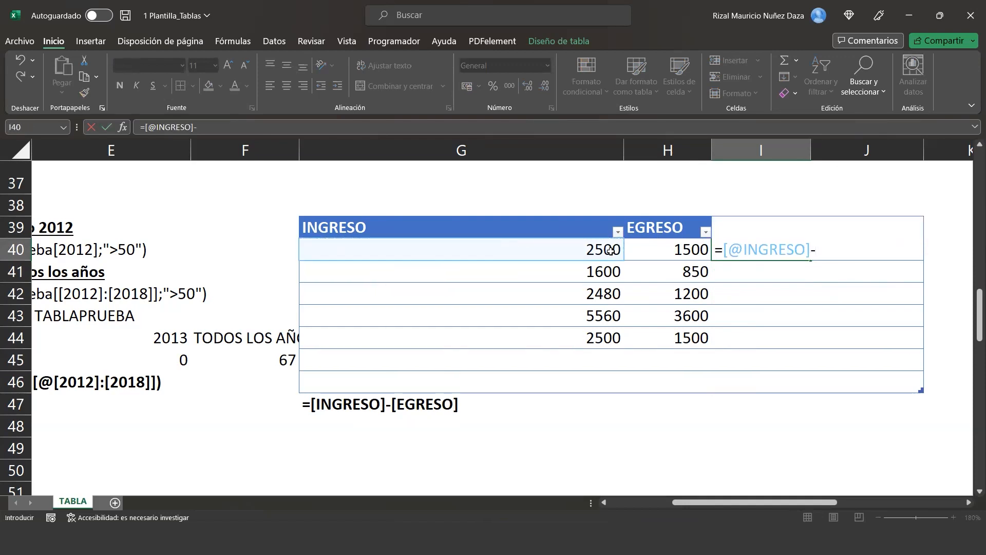
pyautogui.click(645, 251)
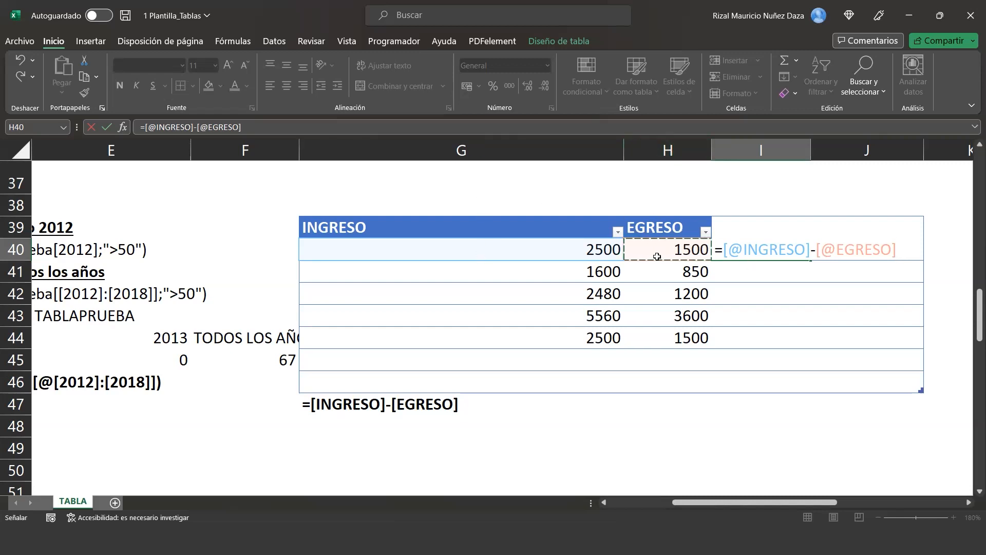
pyautogui.press('Return')
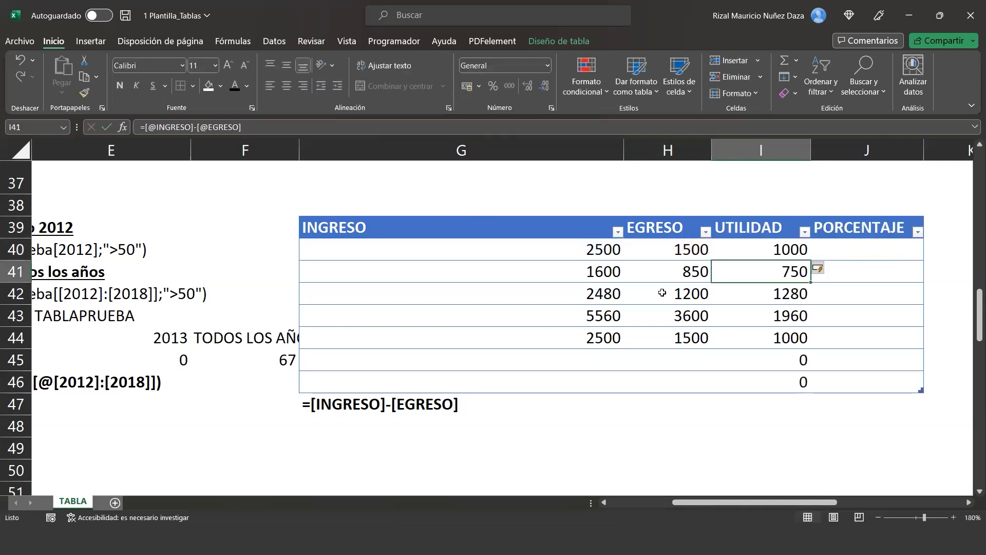
# Step: Examine the structured formulas down the UTILIDAD column, from row 40 to row 46
pyautogui.press('Up')
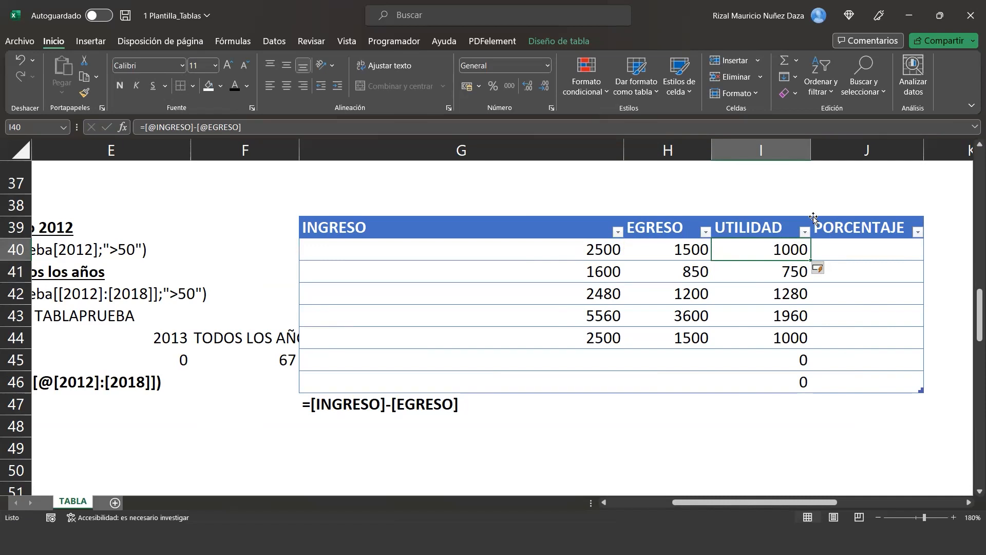
pyautogui.click(750, 266)
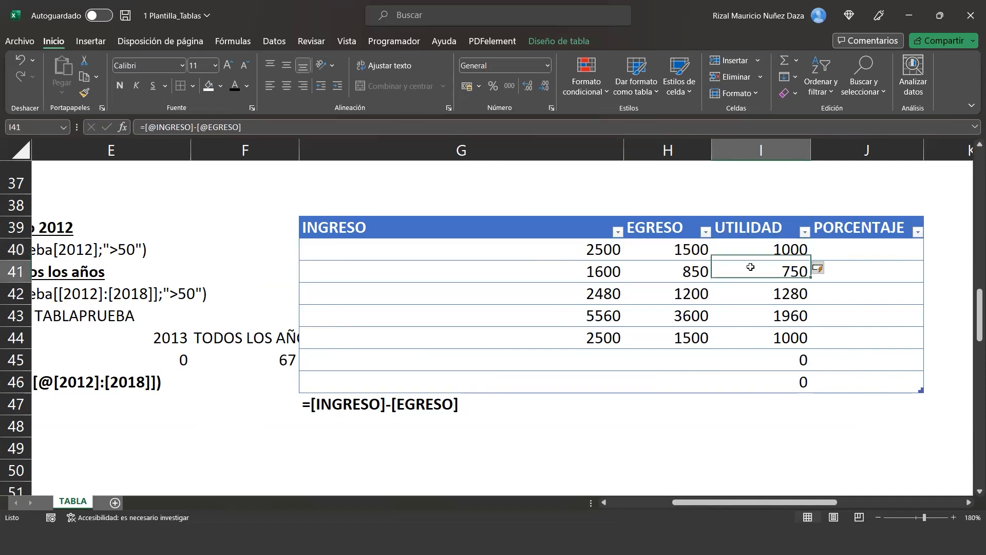
pyautogui.click(752, 311)
pyautogui.click(739, 377)
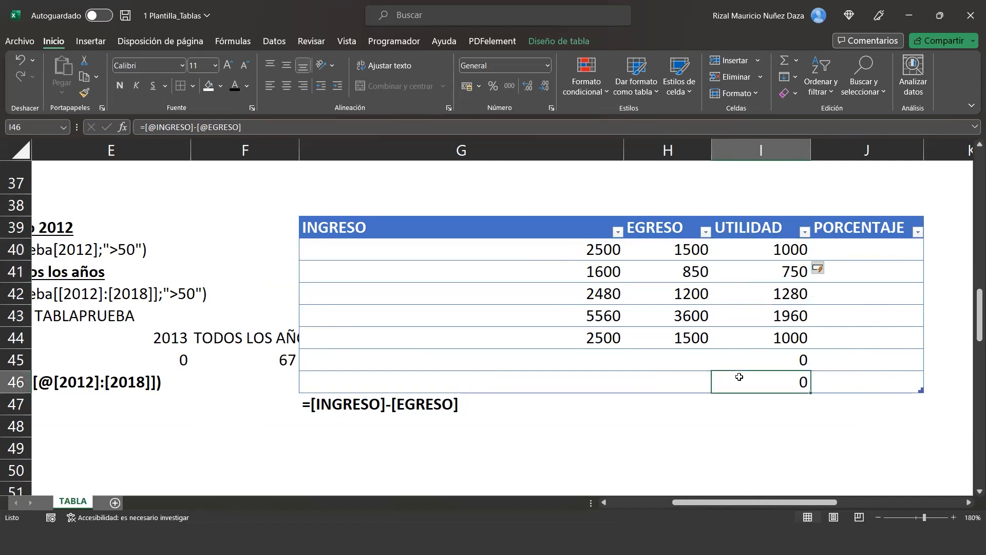
pyautogui.click(753, 251)
pyautogui.click(753, 275)
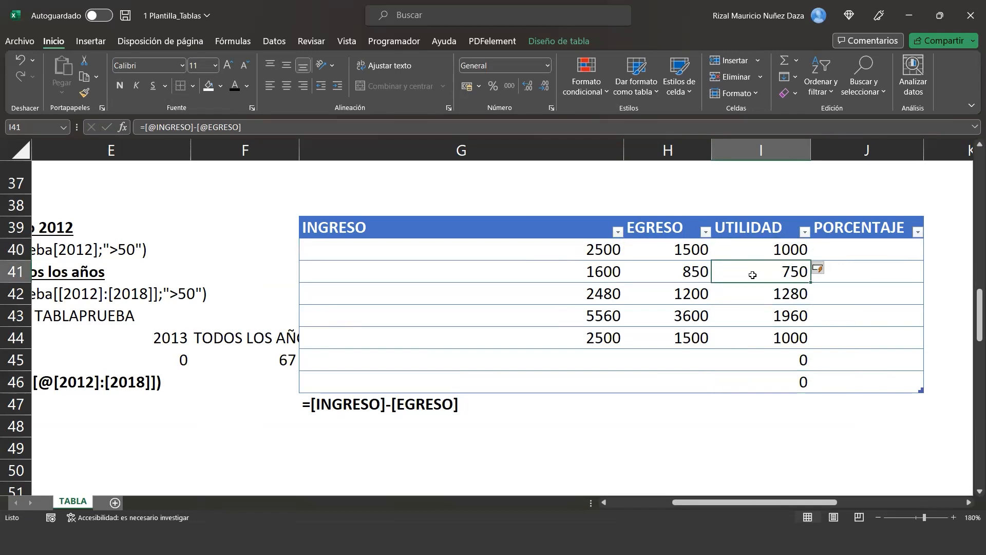
pyautogui.click(760, 249)
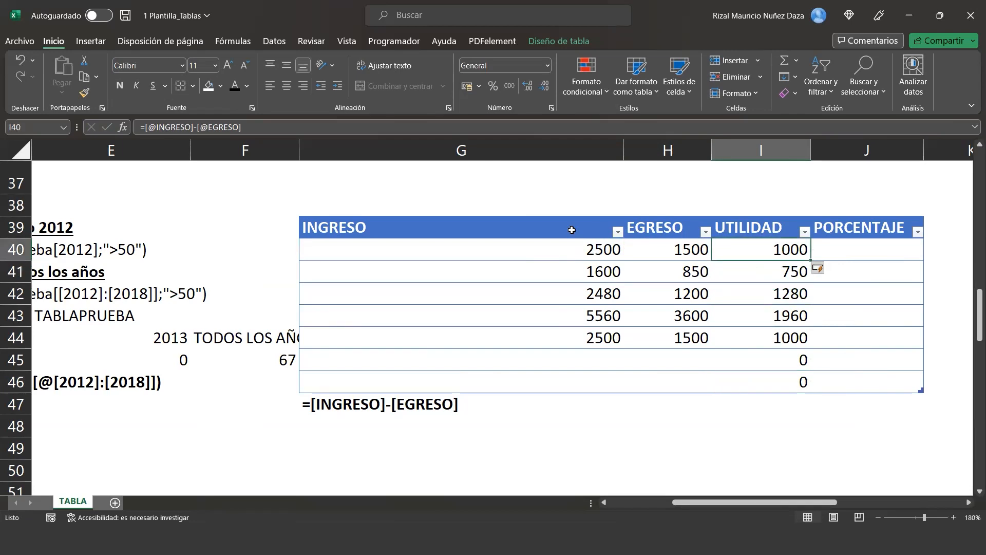
pyautogui.click(863, 235)
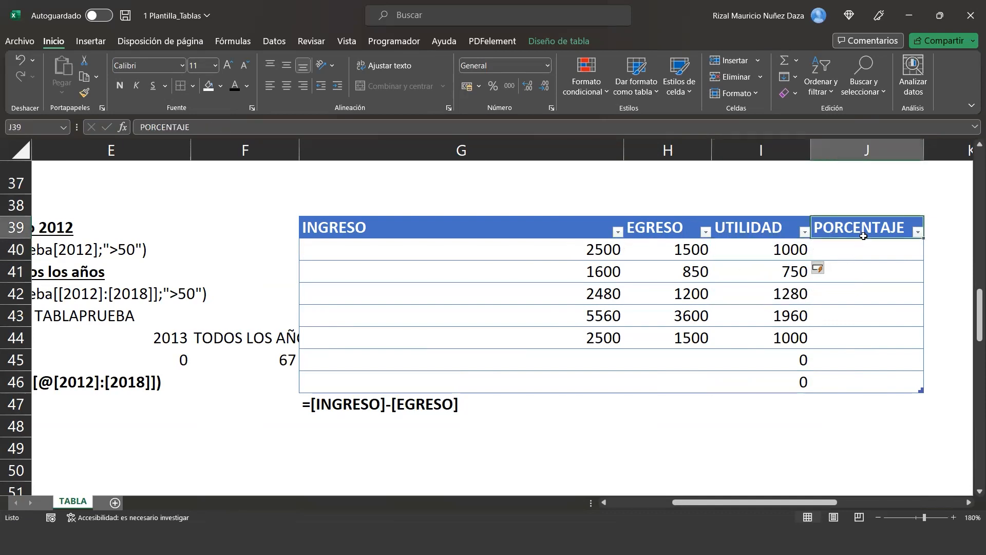
pyautogui.click(858, 245)
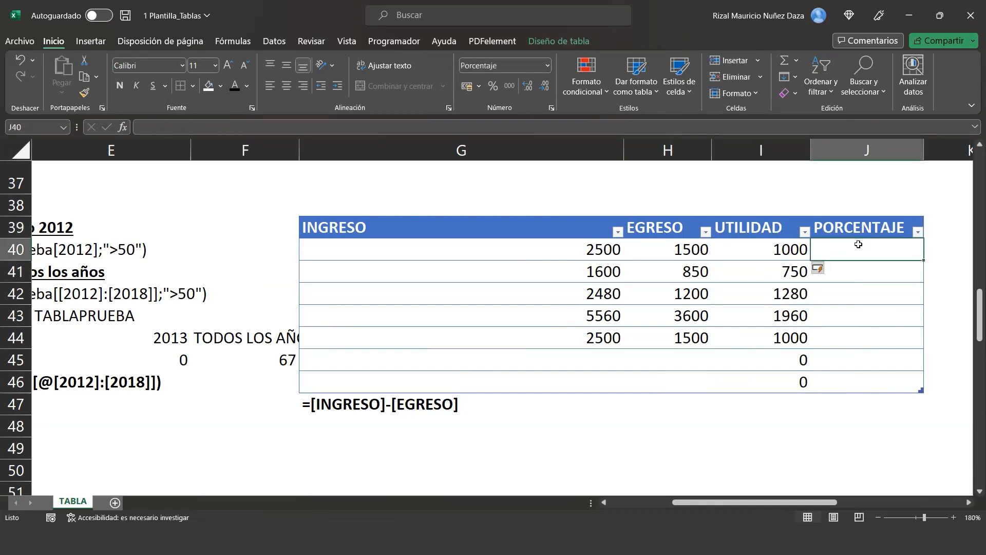
pyautogui.write('=')
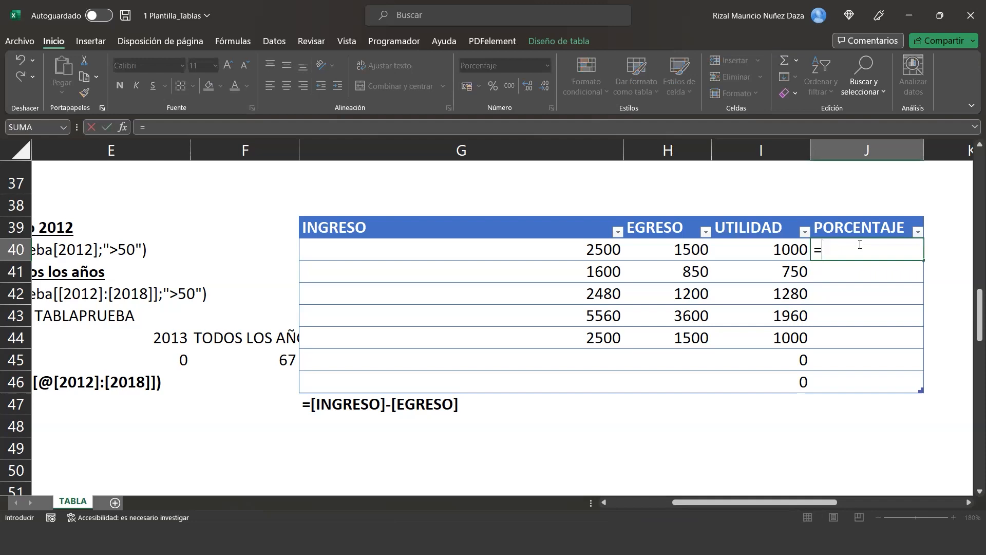
pyautogui.click(759, 255)
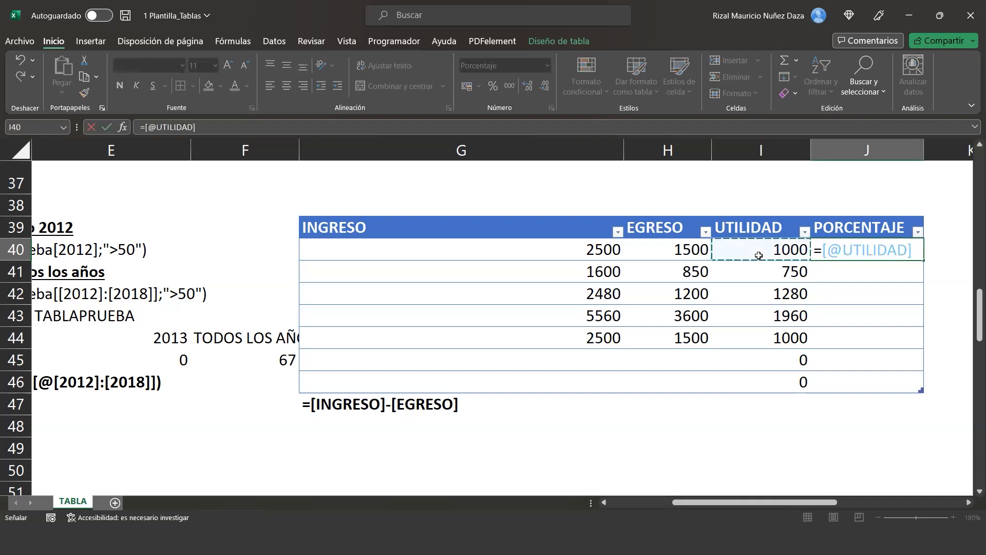
pyautogui.write('/')
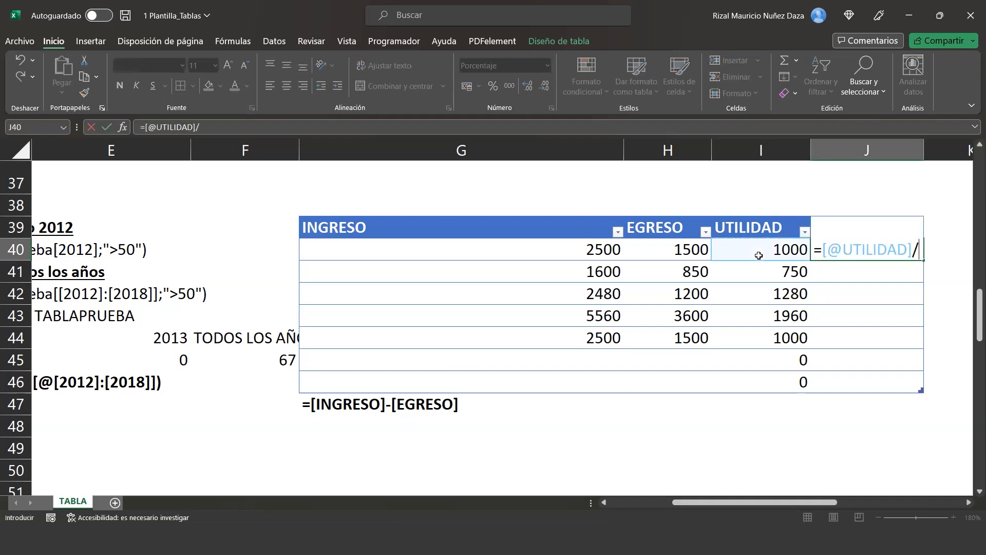
pyautogui.click(583, 252)
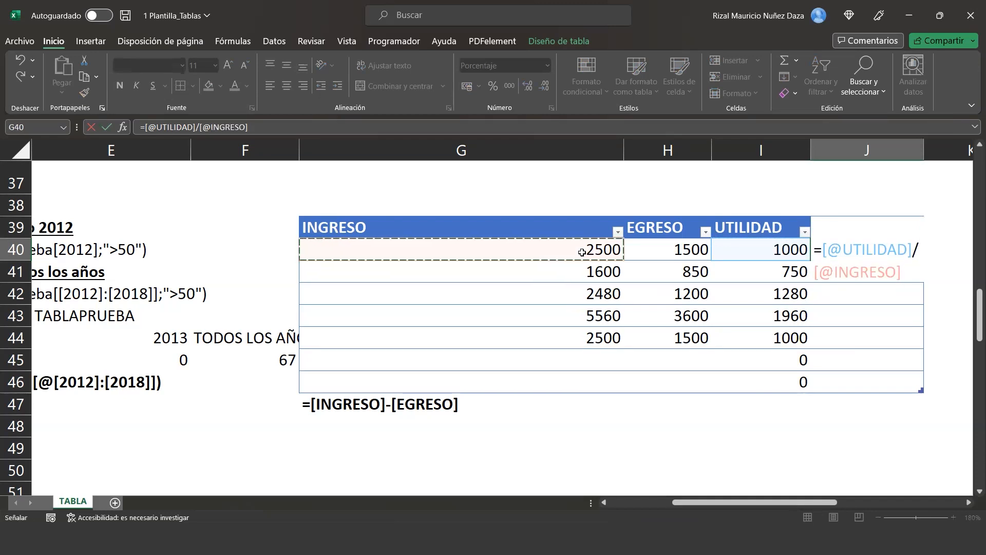
pyautogui.press('Return')
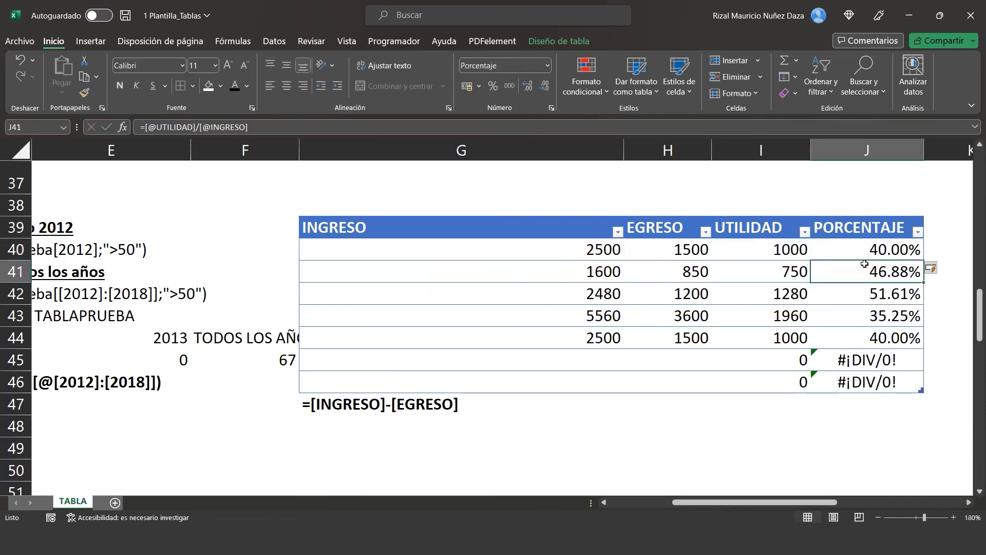
# Step: Check the PORCENTAJE results down the column, including the rows without income data
pyautogui.click(898, 260)
pyautogui.moveTo(899, 260); pyautogui.dragTo(896, 337)
pyautogui.click(890, 263)
pyautogui.click(837, 354)
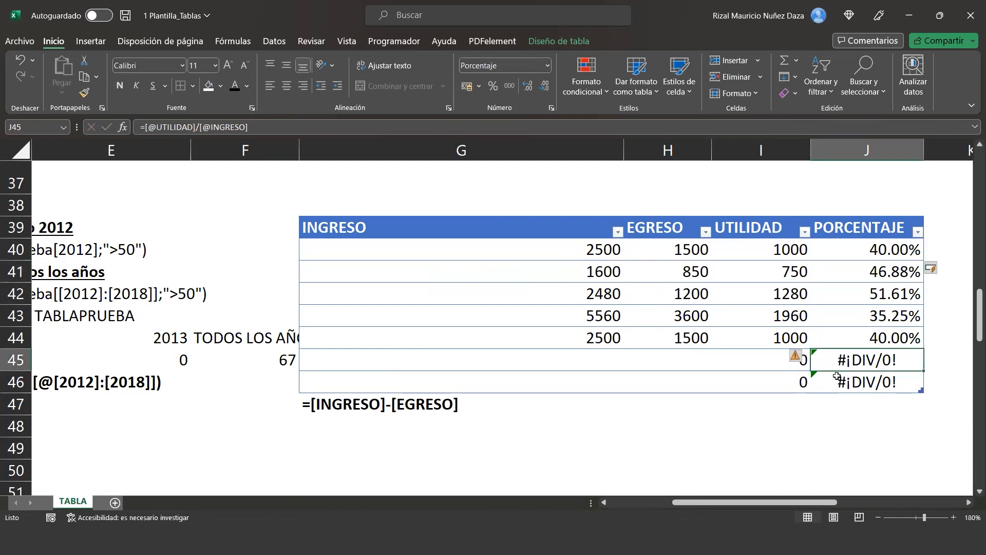
pyautogui.click(854, 357)
# Step: Replace the UTILIDAD formula in cell I40 with an ordinary cell-reference formula starting with =g40
pyautogui.click(767, 248)
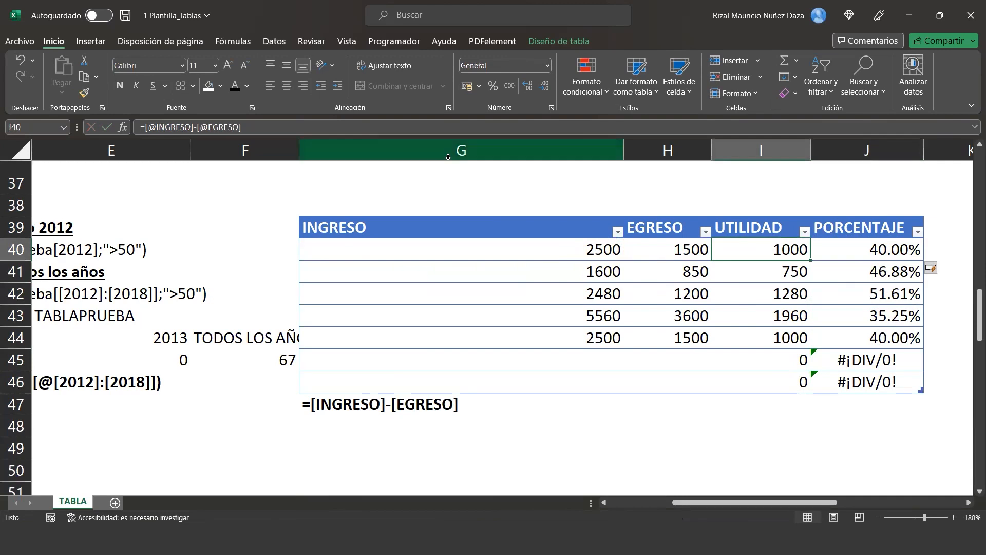
pyautogui.press('BackSpace')
pyautogui.write('=')
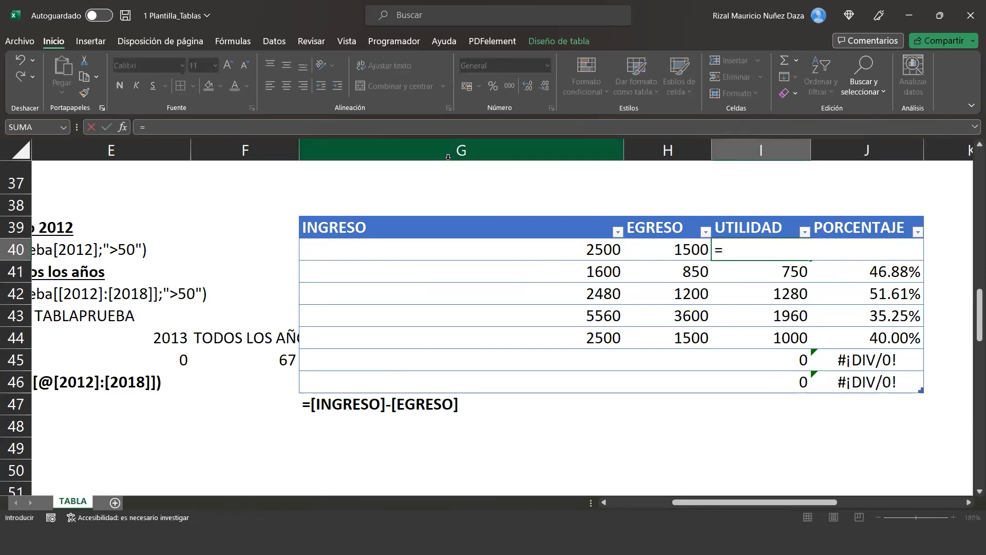
pyautogui.write('g40')
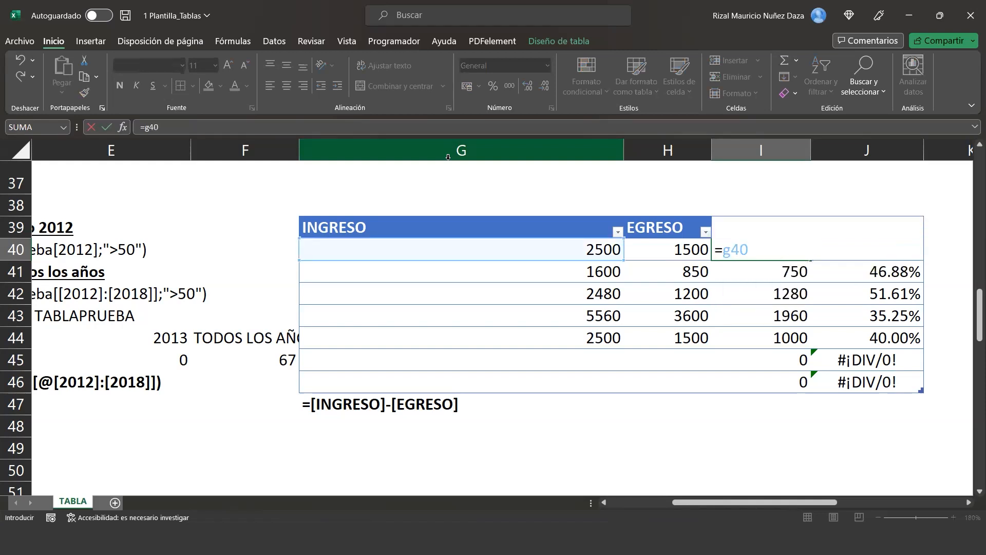
# Step: Complete the UTILIDAD formula in I40 as =G40-H40 using plain cell references
pyautogui.write('-h40')
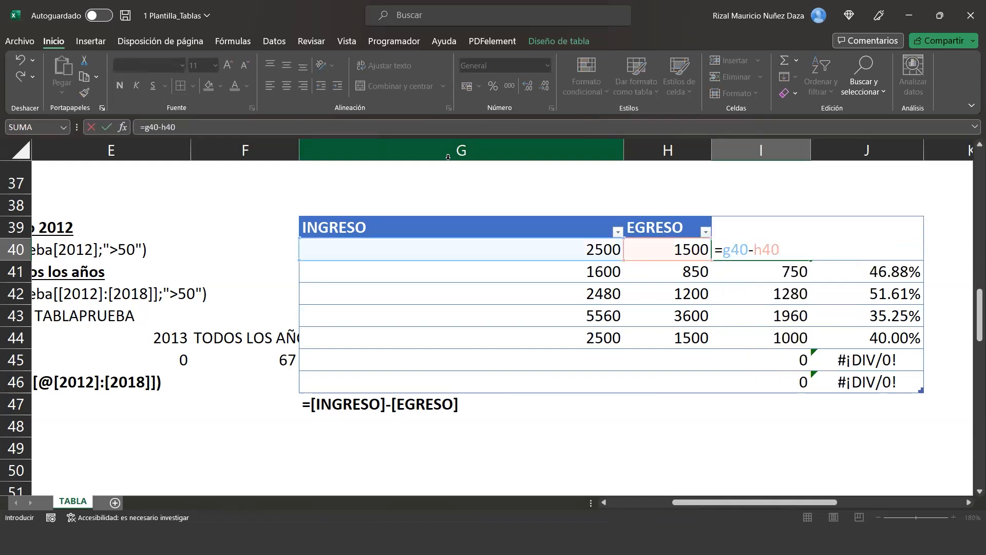
pyautogui.press('Return')
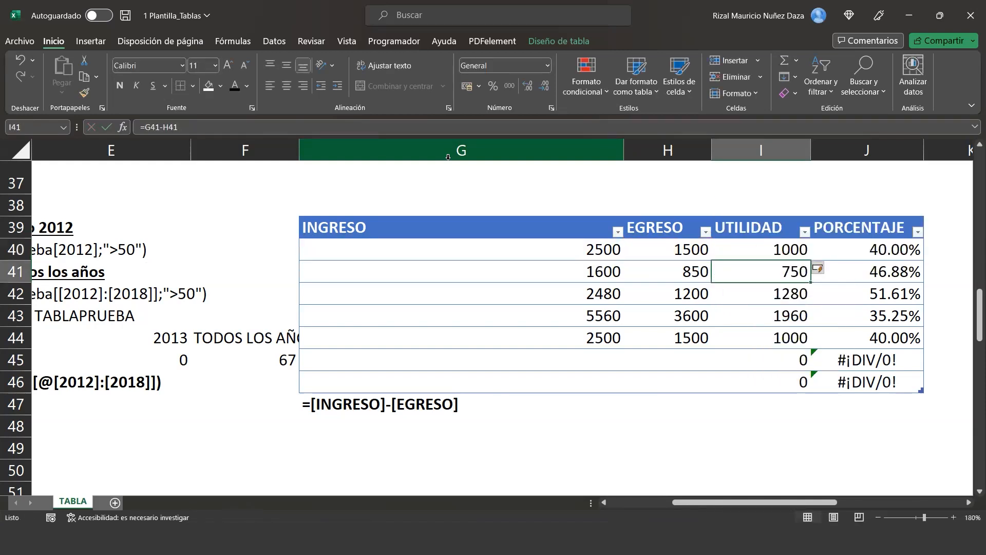
# Step: Examine the cell-reference formulas filled down the UTILIDAD column
pyautogui.press('Up')
pyautogui.press('Down')
pyautogui.press('Down')
pyautogui.press('Up')
pyautogui.press('Up')
pyautogui.press('Up')
pyautogui.press('Down')
pyautogui.press('Down')
pyautogui.press('Down')
pyautogui.press('Down')
pyautogui.press('Down')
pyautogui.press('Up')
pyautogui.press('Up')
pyautogui.press('Up')
pyautogui.press('Up')
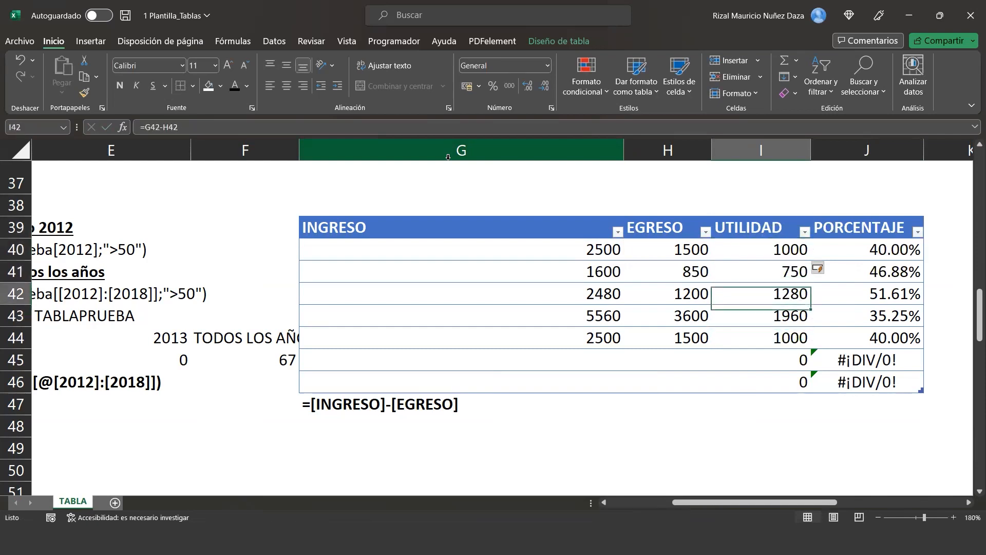
pyautogui.press('Down')
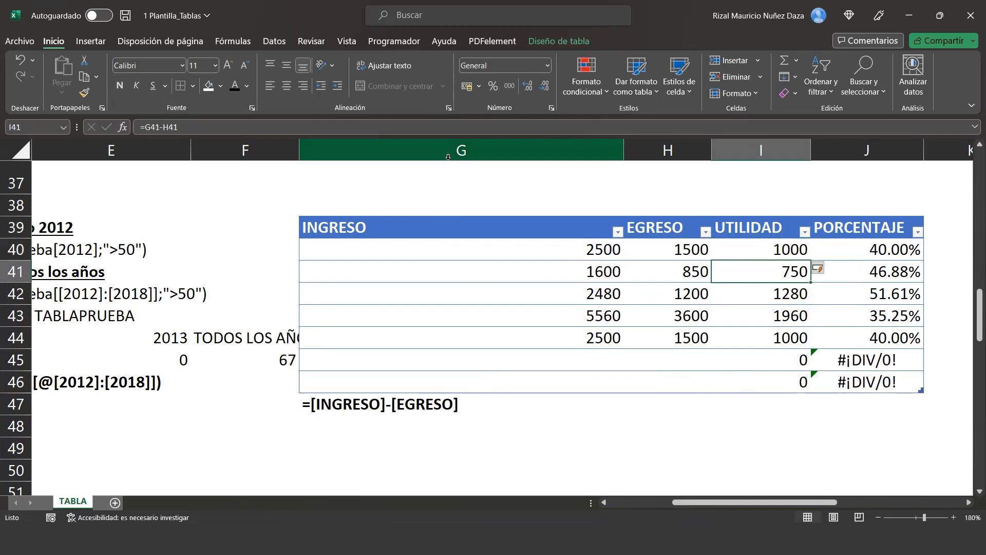
pyautogui.press('Up')
pyautogui.press('Down')
pyautogui.press('Up')
pyautogui.press('Down')
pyautogui.press('Down')
pyautogui.press('Down')
pyautogui.press('Up')
pyautogui.press('Up')
pyautogui.press('Up')
pyautogui.press('Down')
pyautogui.press('Down')
pyautogui.press('Down')
pyautogui.press('Down')
pyautogui.press('Up')
pyautogui.press('Up')
pyautogui.press('Up')
pyautogui.press('Up')
pyautogui.press('Down')
pyautogui.press('Down')
pyautogui.press('Down')
pyautogui.press('Down')
pyautogui.press('Down')
pyautogui.press('Down')
pyautogui.press('Up')
pyautogui.press('Up')
pyautogui.press('Up')
pyautogui.press('Up')
pyautogui.press('Up')
pyautogui.press('Up')
pyautogui.press('Up')
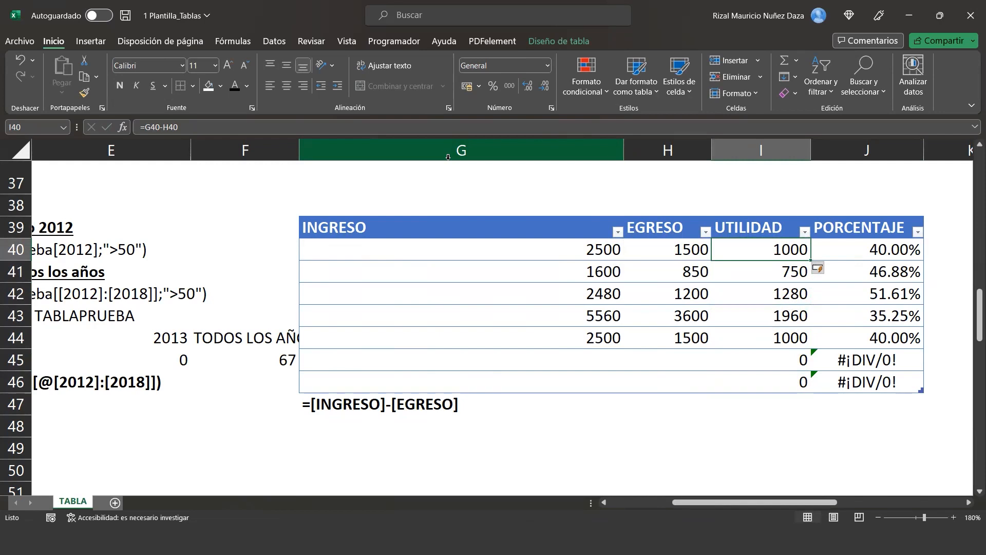
pyautogui.click(774, 275)
pyautogui.click(784, 246)
pyautogui.write('=')
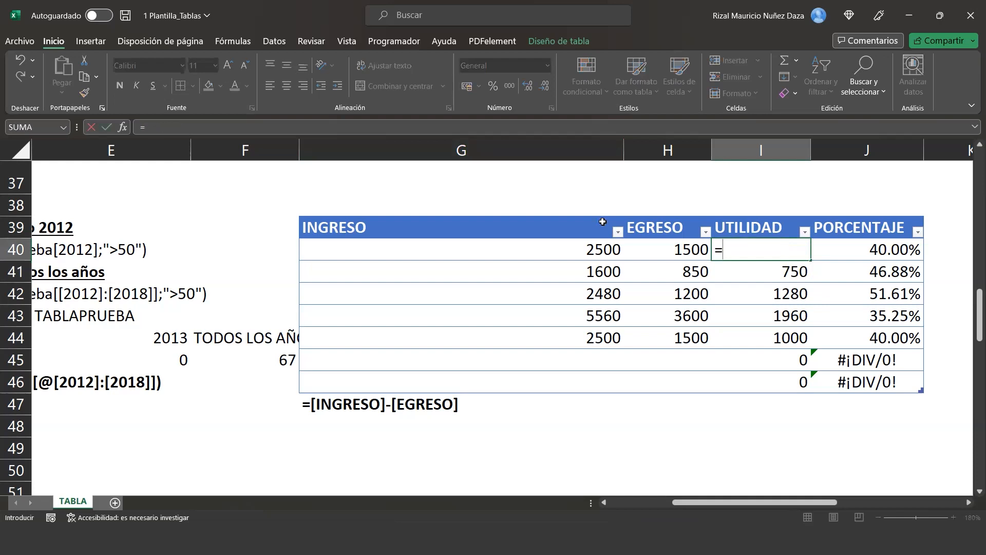
pyautogui.click(585, 251)
pyautogui.press('Home')
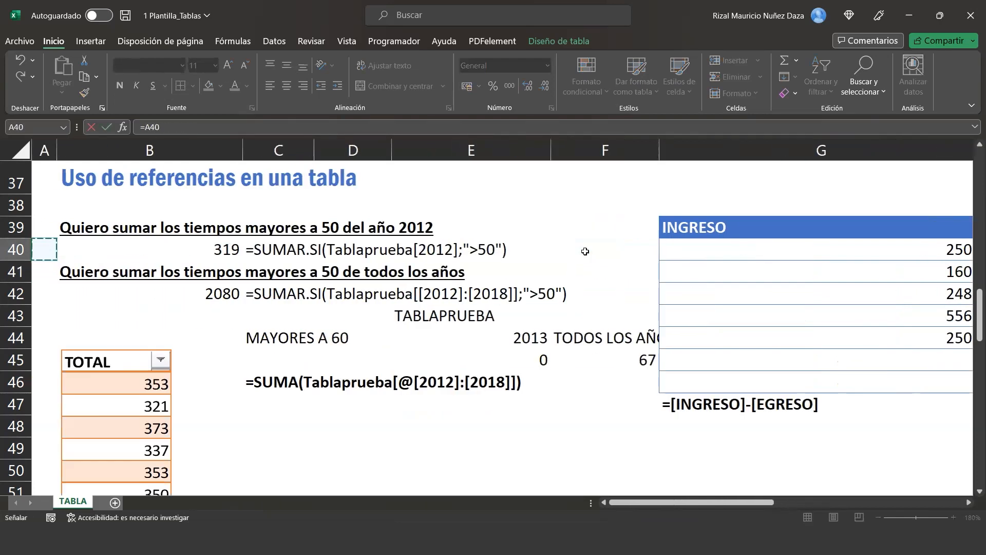
pyautogui.press('Escape')
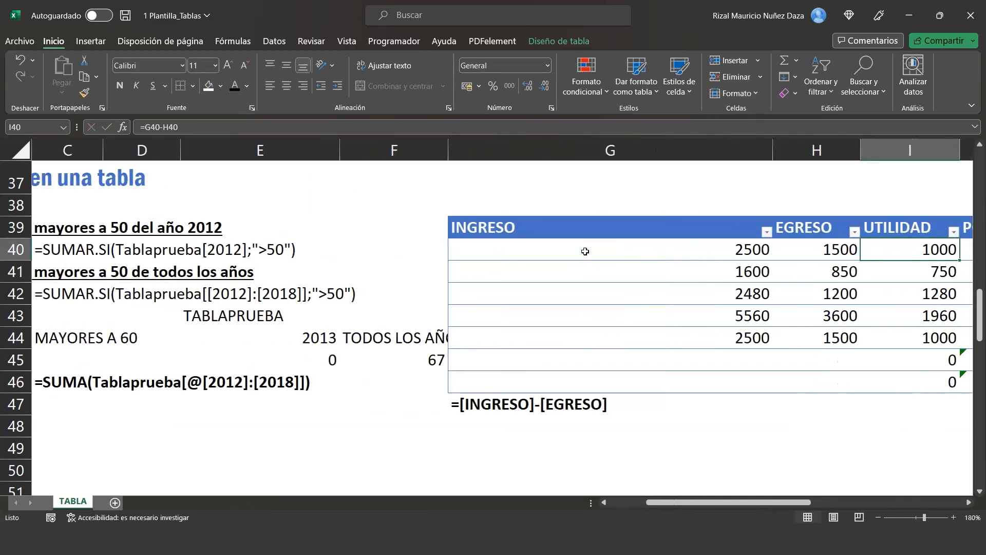
pyautogui.write('=')
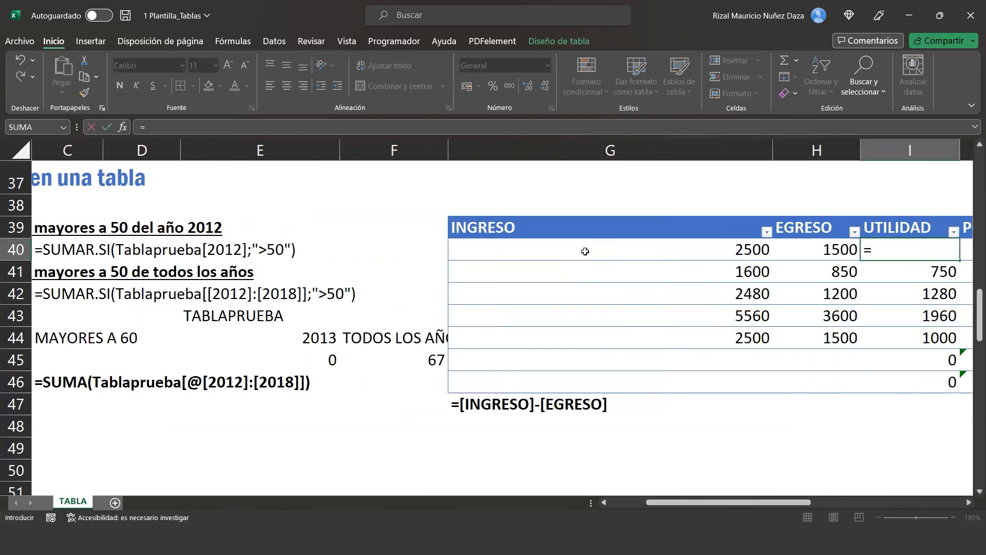
pyautogui.click(592, 248)
pyautogui.write('-')
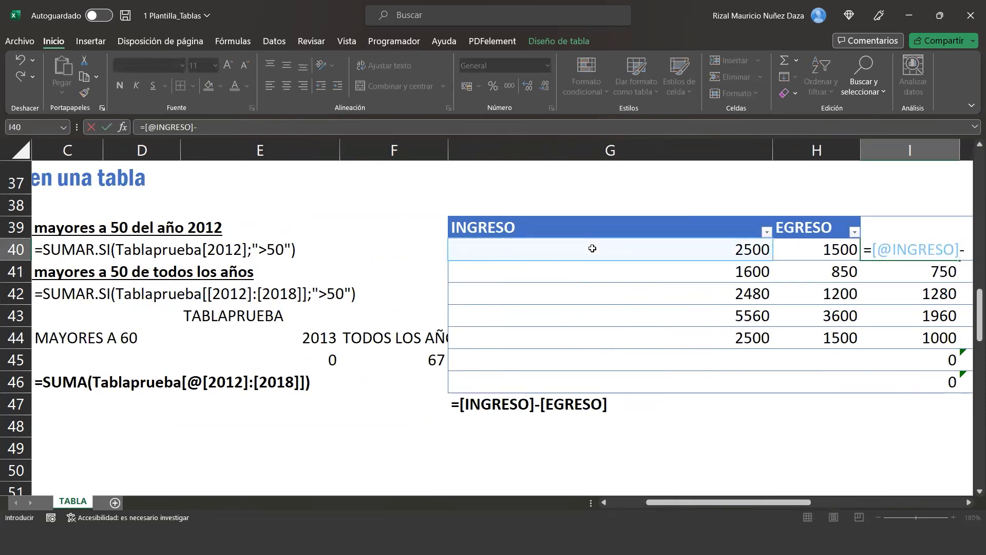
pyautogui.click(796, 245)
pyautogui.press('Return')
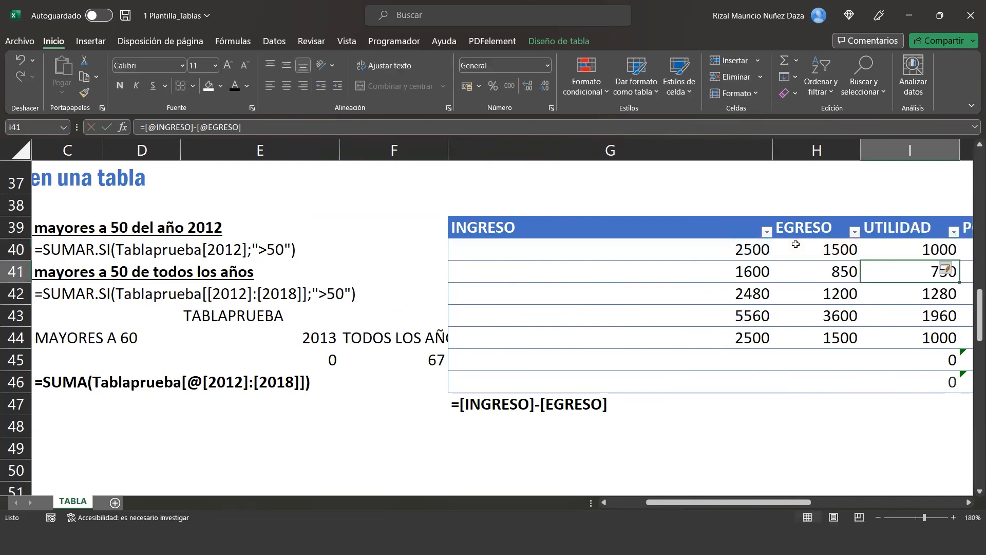
pyautogui.press('Up')
pyautogui.hscroll(3, 796, 244)
pyautogui.press('Right')
pyautogui.press('Left')
pyautogui.press('Left')
pyautogui.press('Right')
pyautogui.press('Right')
pyautogui.press('Right')
pyautogui.press('Right')
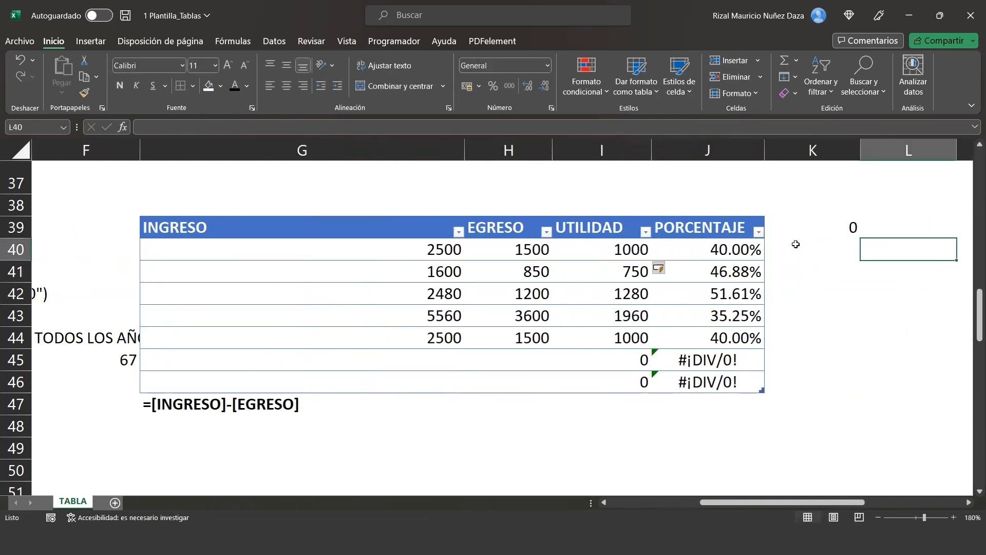
pyautogui.write(')')
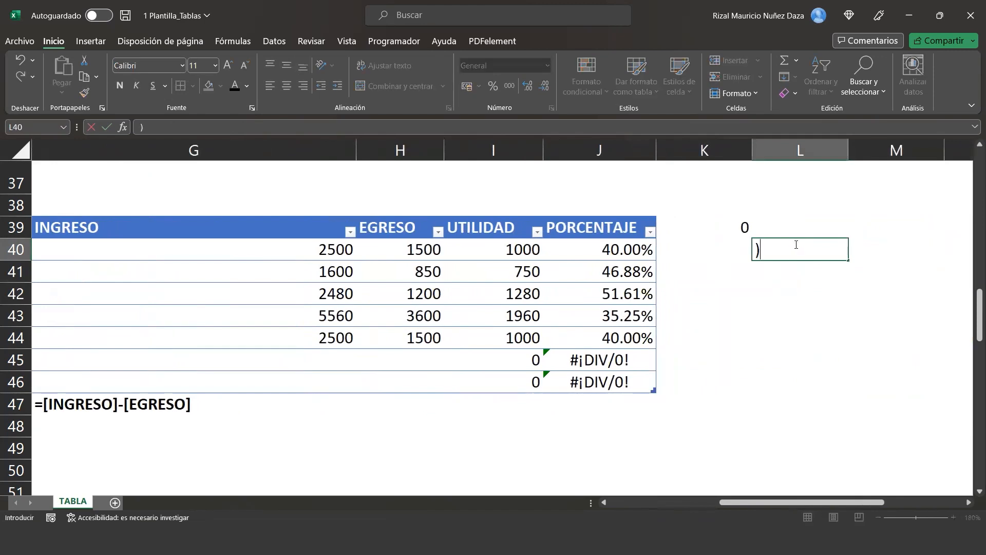
pyautogui.press('BackSpace')
pyautogui.write('=')
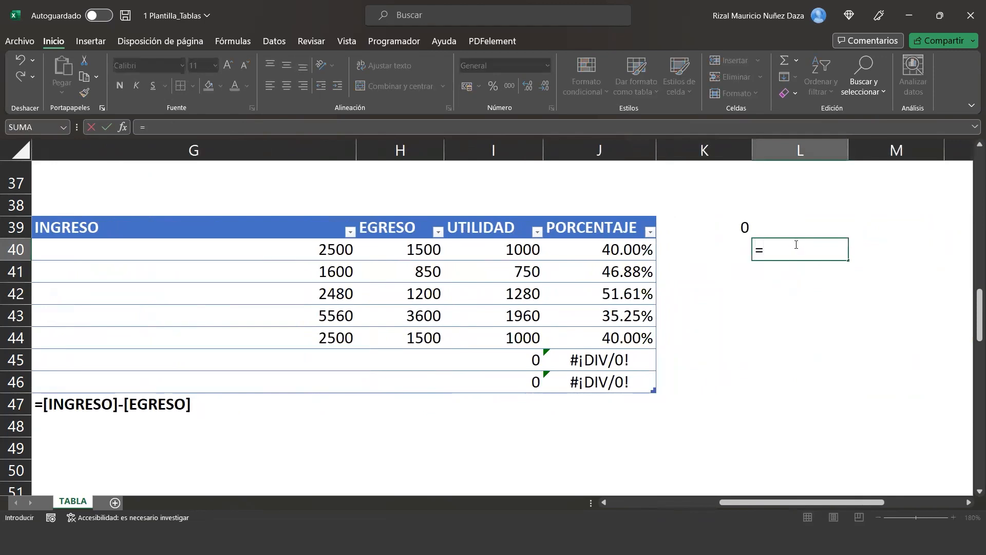
pyautogui.click(600, 251)
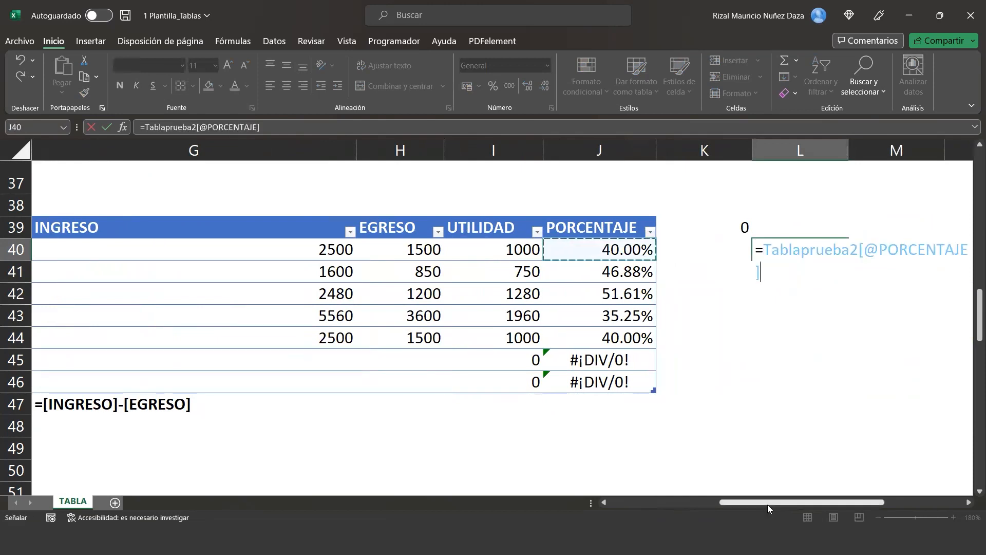
pyautogui.moveTo(772, 502); pyautogui.dragTo(839, 495)
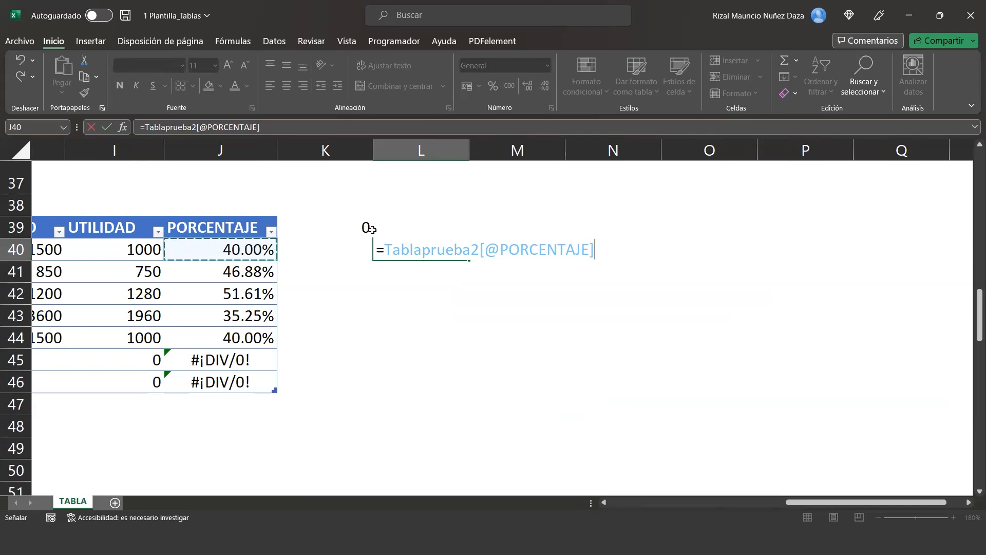
pyautogui.press('Return')
pyautogui.press('Down')
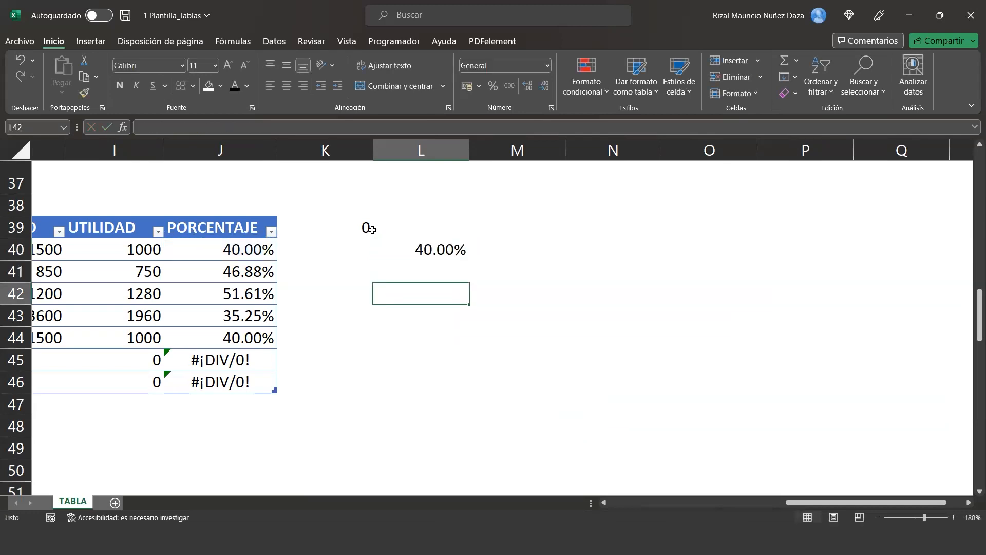
# Step: Clear the contents of cells K39:L40 beside the table
pyautogui.press('Up')
pyautogui.press('Up')
pyautogui.press('Up')
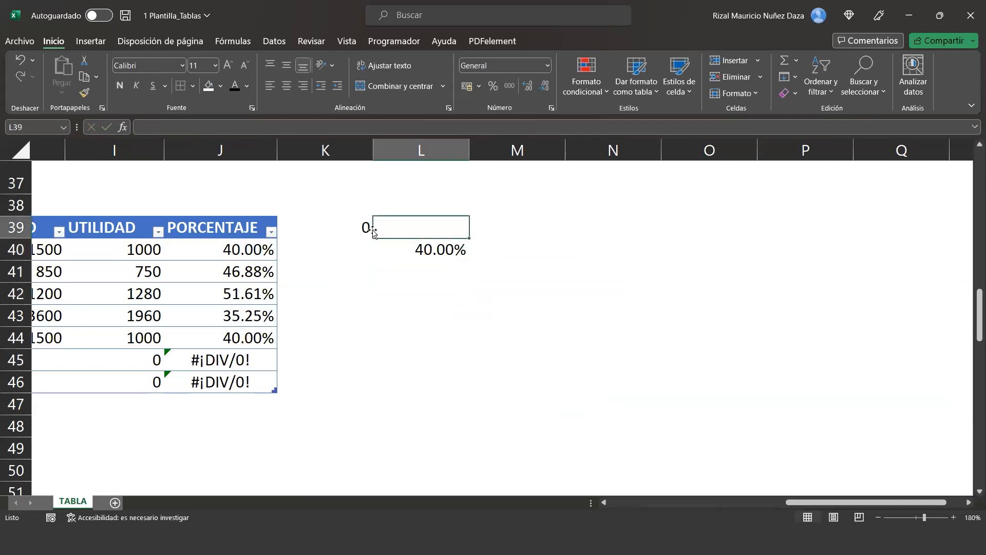
pyautogui.hotkey('shift', 'Left')
pyautogui.hotkey('shift', 'Down')
pyautogui.press('Delete')
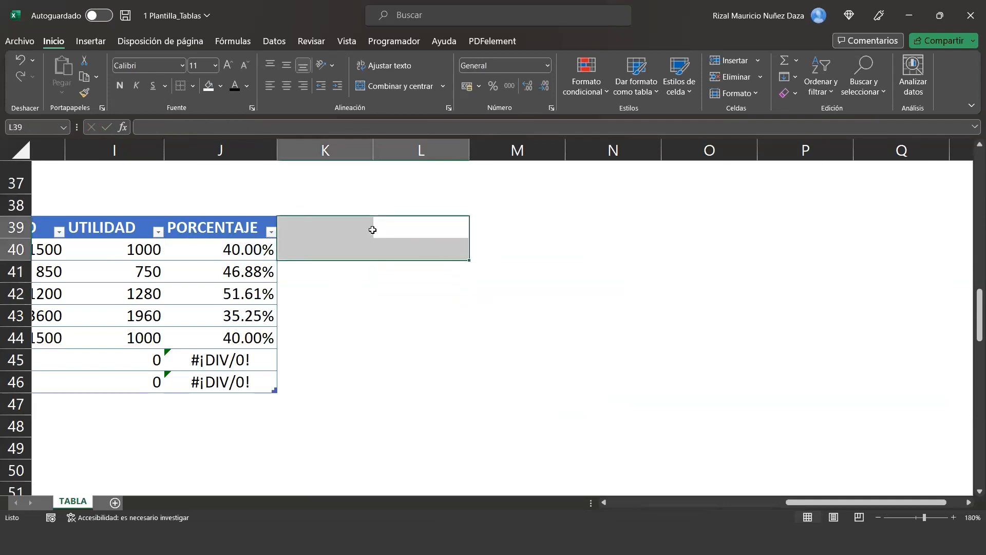
# Step: Examine the structured-reference formulas in the UTILIDAD and PORCENTAJE columns of the table
pyautogui.press('Left')
pyautogui.press('Left')
pyautogui.press('Left')
pyautogui.press('Left')
pyautogui.press('Left')
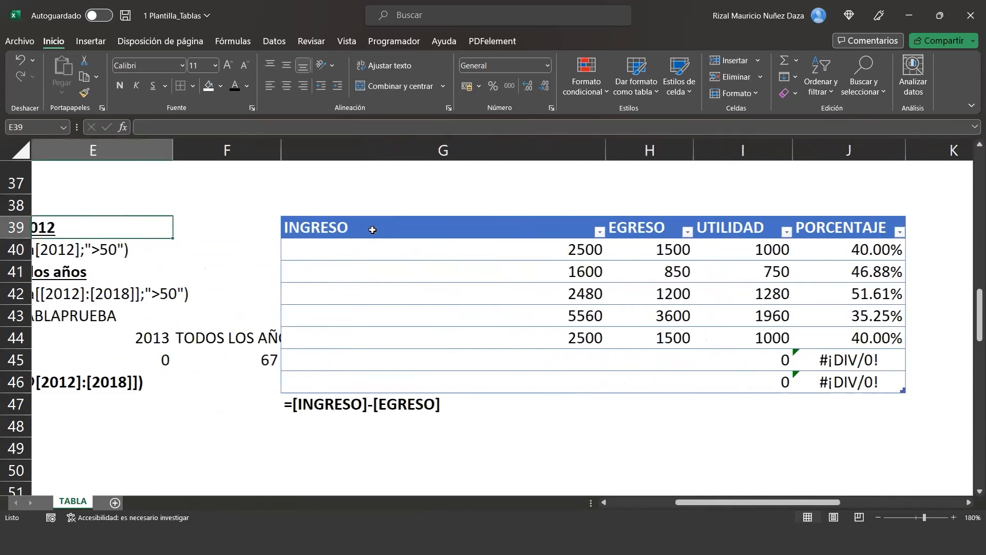
pyautogui.press('Right')
pyautogui.press('Right')
pyautogui.press('Right')
pyautogui.press('Down')
pyautogui.press('Left')
pyautogui.press('Right')
pyautogui.press('F2')
pyautogui.press('Escape')
pyautogui.press('Left')
pyautogui.press('Right')
pyautogui.press('Left')
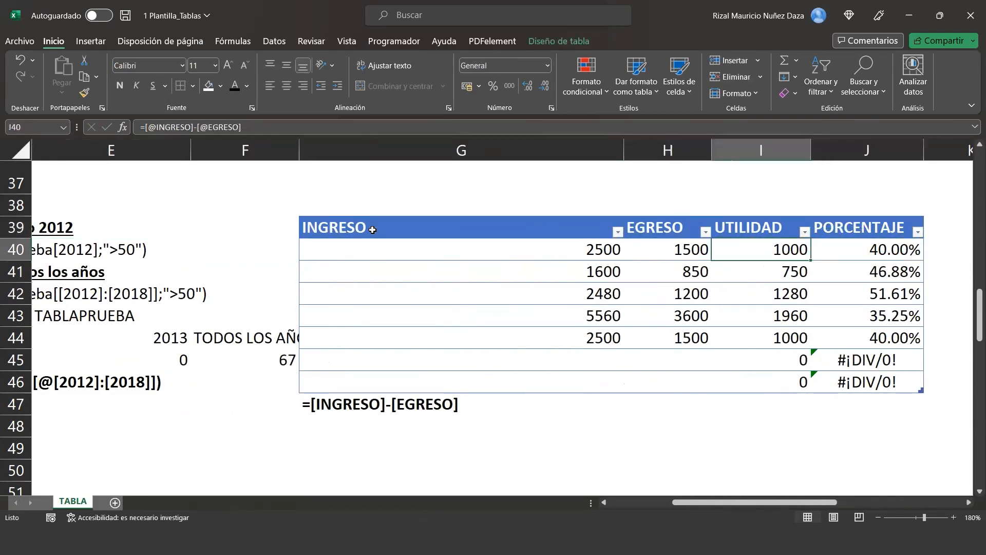
pyautogui.press('Down')
pyautogui.press('Down')
pyautogui.press('Down')
pyautogui.press('Down')
pyautogui.press('Down')
pyautogui.press('Up')
pyautogui.press('Up')
pyautogui.press('Up')
pyautogui.press('Up')
pyautogui.press('Up')
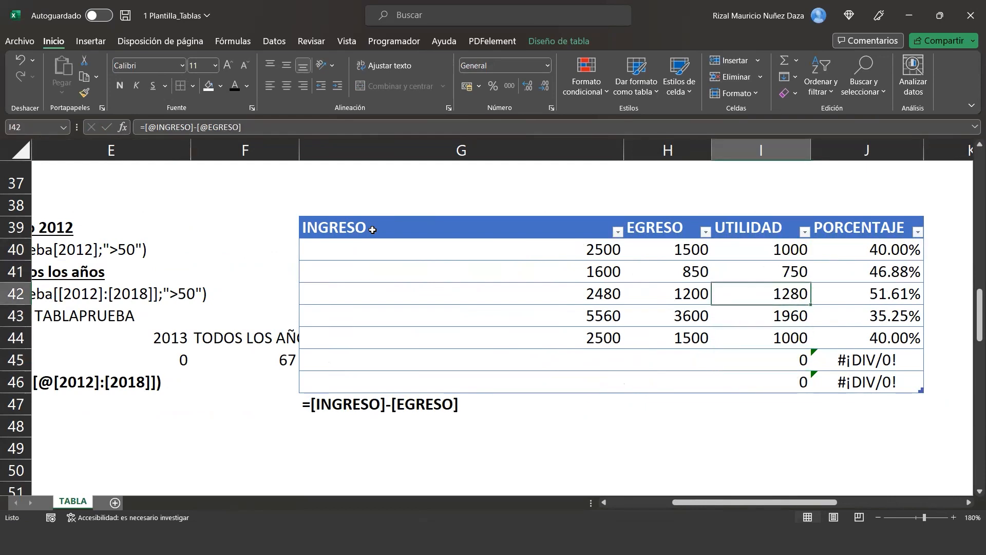
# Step: Add three empty rows to the end of the INGRESO table, down to row 49, and check the last row's calculated cells
pyautogui.press('Left')
pyautogui.press('Left')
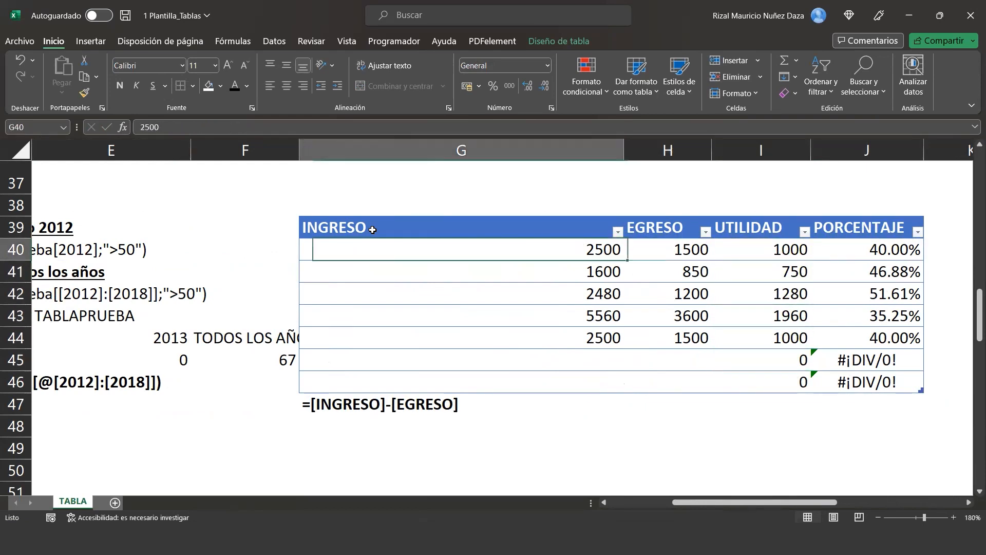
pyautogui.press('Down')
pyautogui.press('Down')
pyautogui.press('Down')
pyautogui.press('Down')
pyautogui.press('Down')
pyautogui.press('Right')
pyautogui.press('Left')
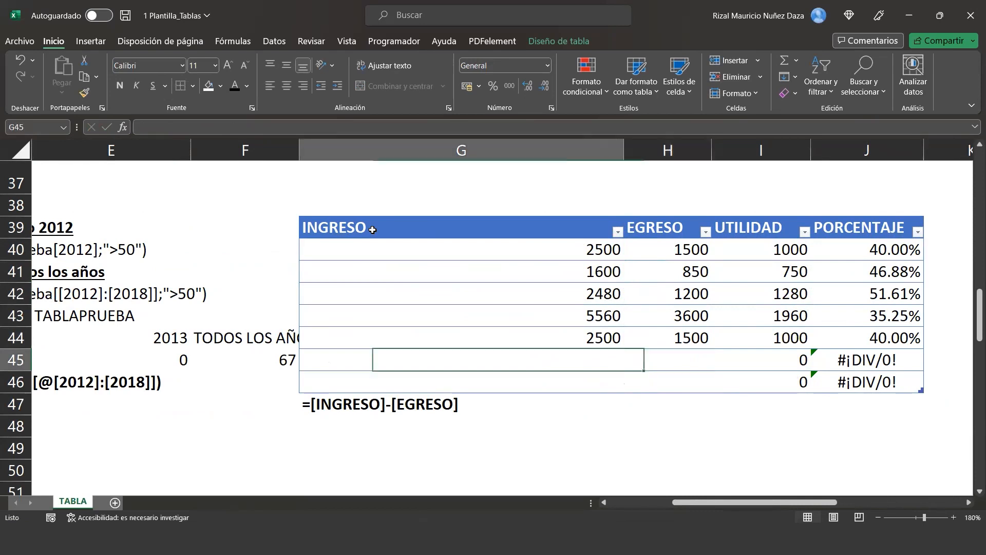
pyautogui.press('Tab')
pyautogui.press('Tab')
pyautogui.press('Tab')
pyautogui.press('Tab')
pyautogui.press('Tab')
pyautogui.press('Tab')
pyautogui.press('Tab')
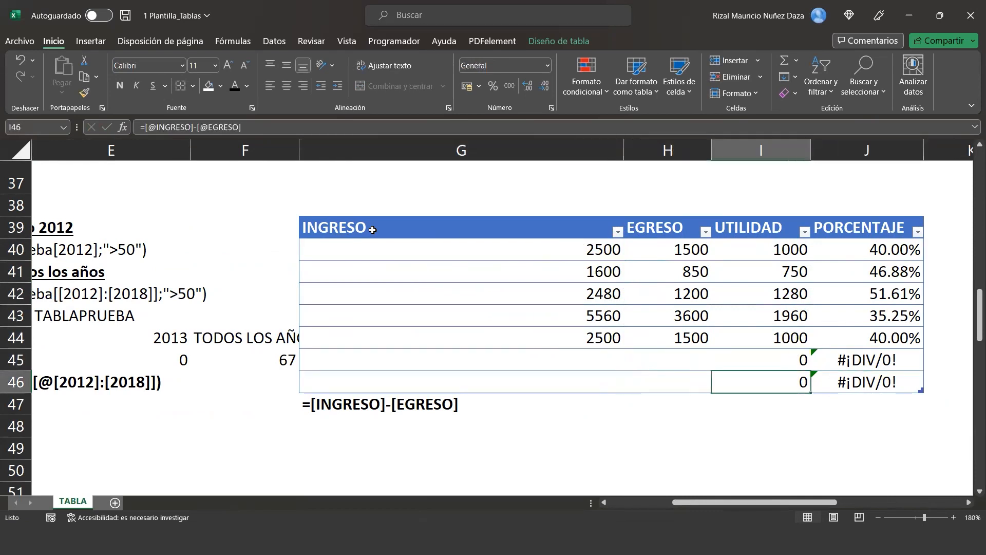
pyautogui.press('Tab')
pyautogui.press('Tab')
pyautogui.press('Tab')
pyautogui.press('Tab')
pyautogui.press('Tab')
pyautogui.press('Tab')
pyautogui.press('Tab')
pyautogui.press('Tab')
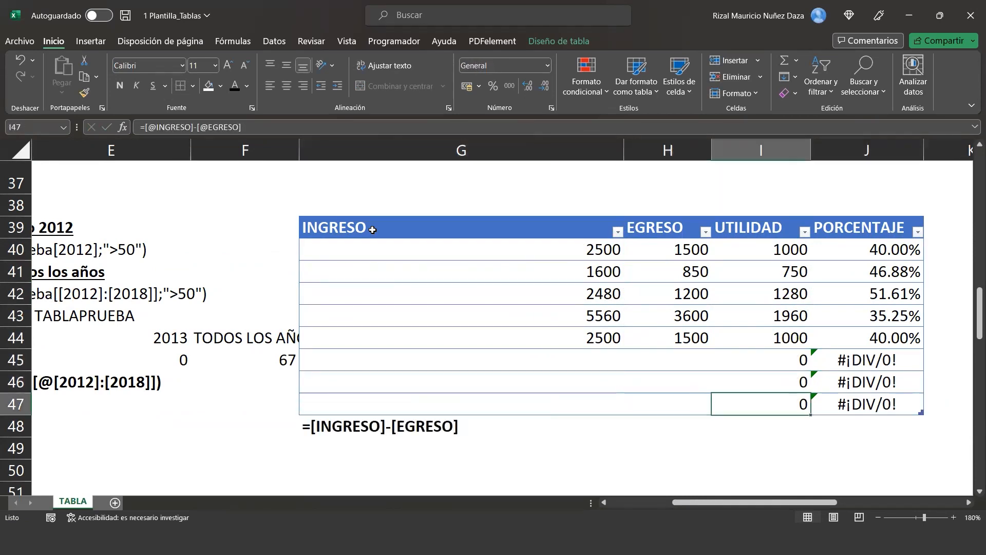
pyautogui.press('Tab')
pyautogui.press('Tab')
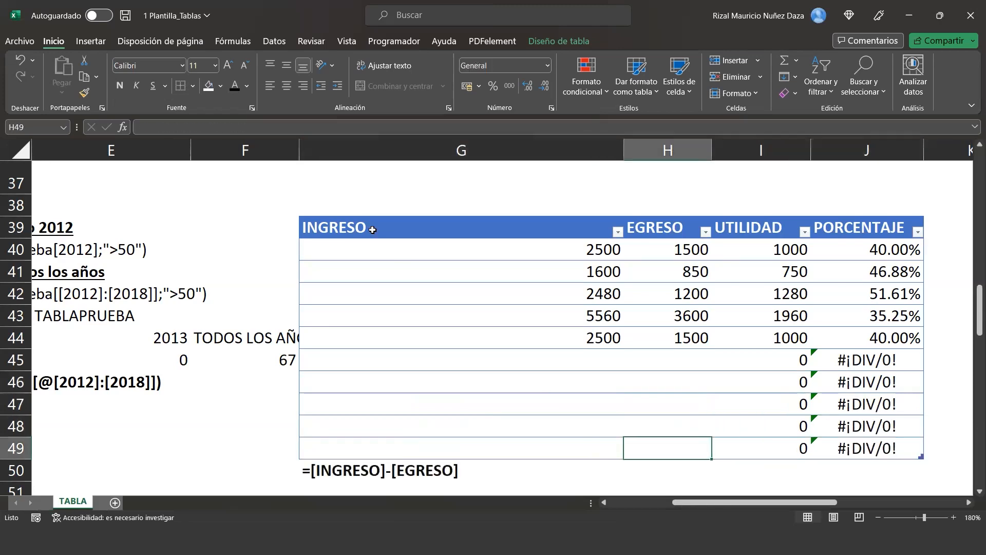
pyautogui.click(804, 450)
pyautogui.click(873, 443)
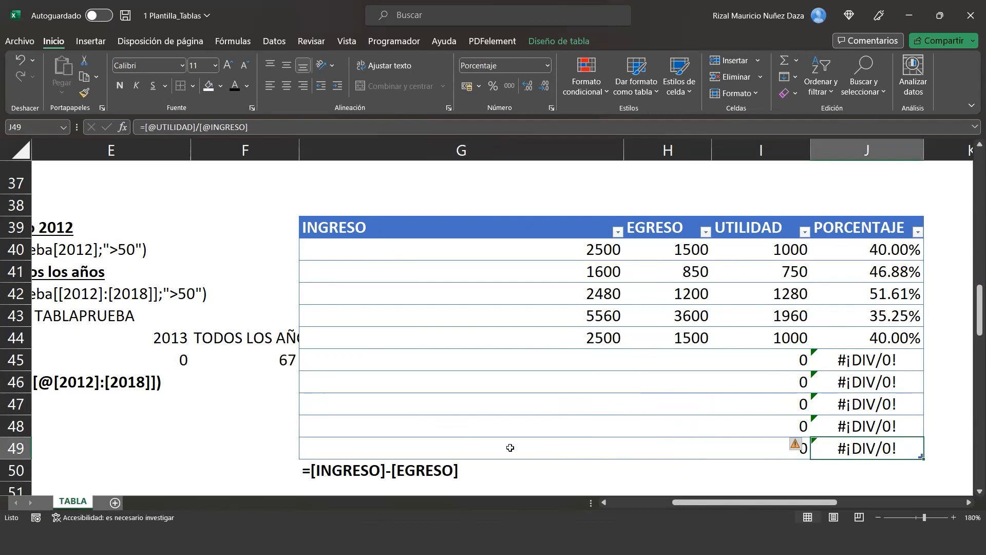
pyautogui.moveTo(774, 340); pyautogui.dragTo(880, 330)
pyautogui.hotkey('ctrl', 'c')
pyautogui.click(881, 330)
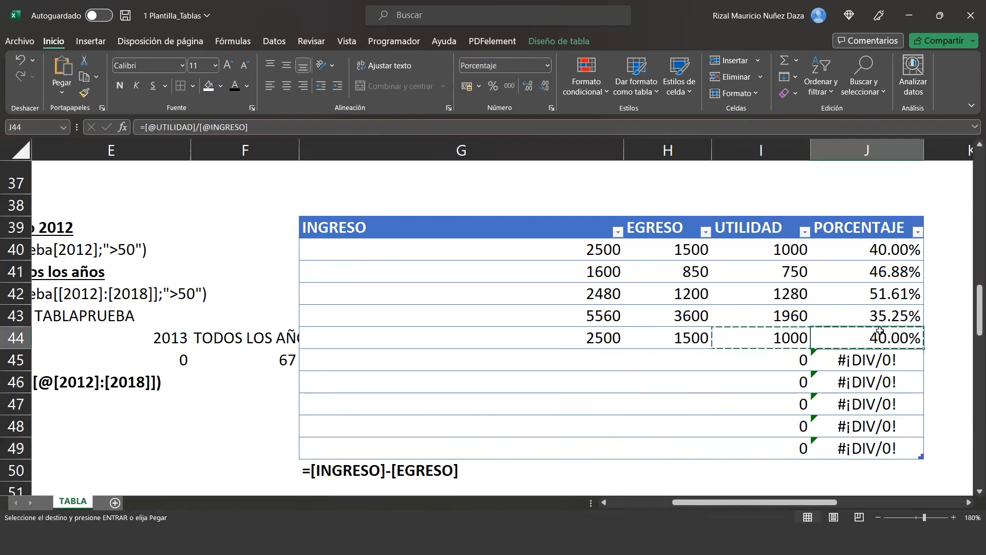
pyautogui.press('Escape')
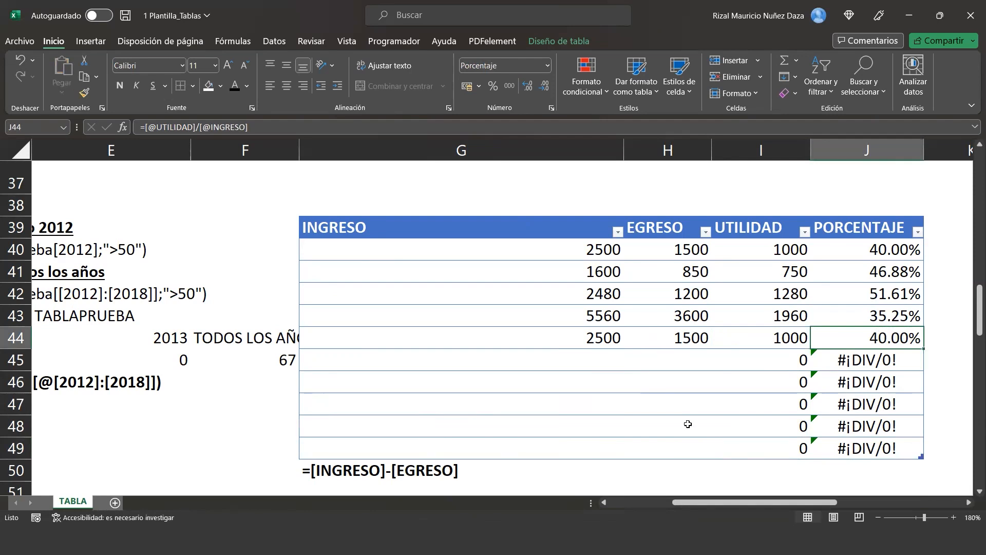
# Step: Review the heading in B39 about summing 2012 times over 50 and the monthly TIEMPO table it concerns
pyautogui.hscroll(-1, 236, 309)
pyautogui.hscroll(-5, 236, 309)
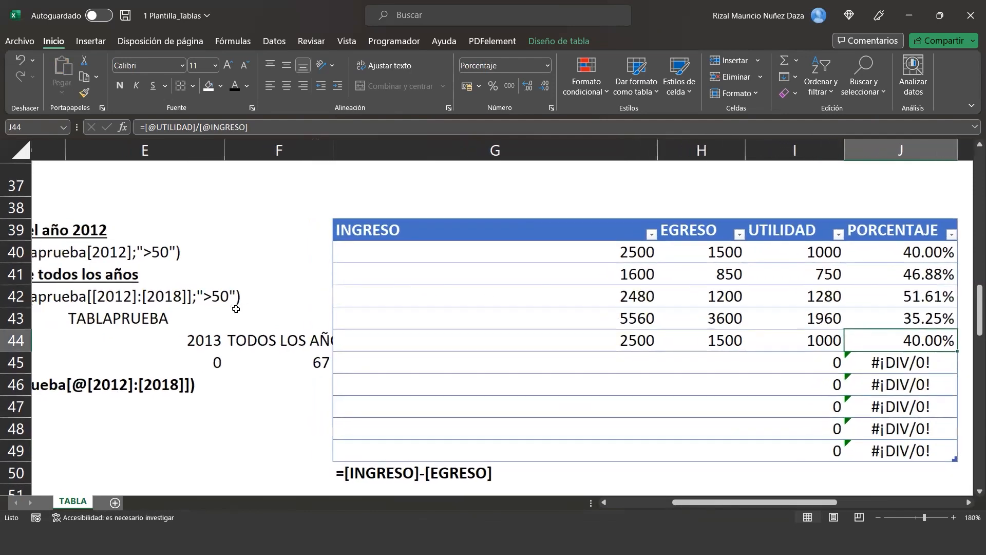
pyautogui.hscroll(-2, 235, 309)
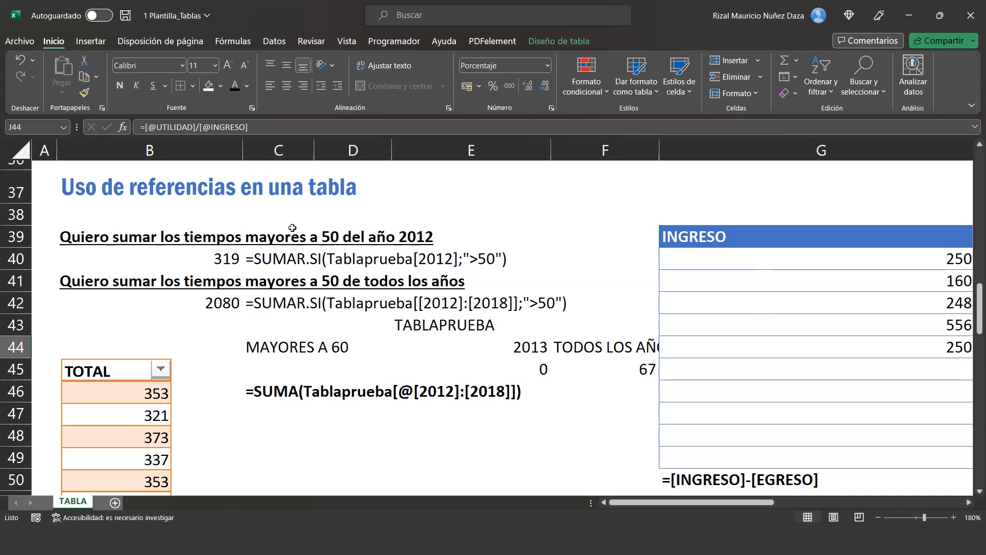
pyautogui.click(174, 237)
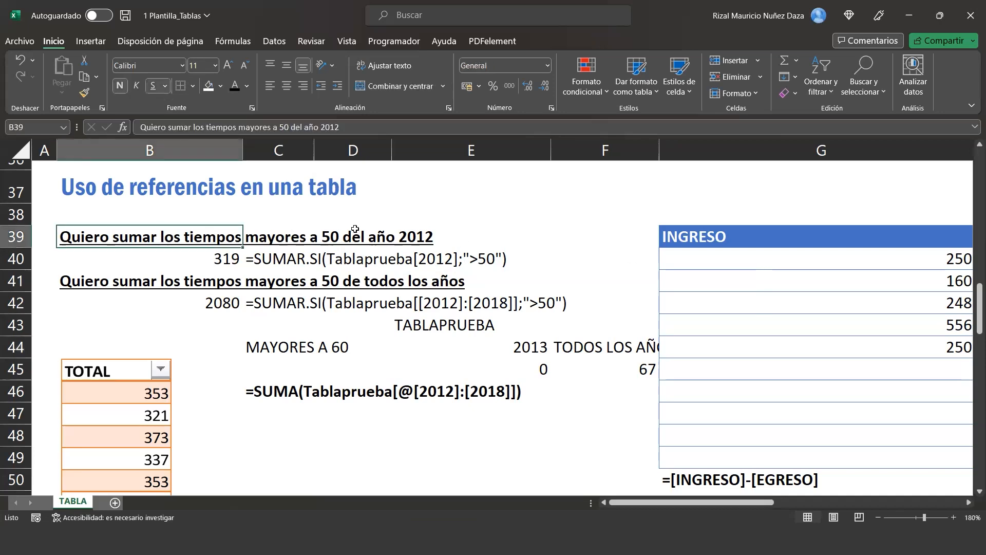
pyautogui.scroll(2, 357, 239)
pyautogui.scroll(6, 358, 239)
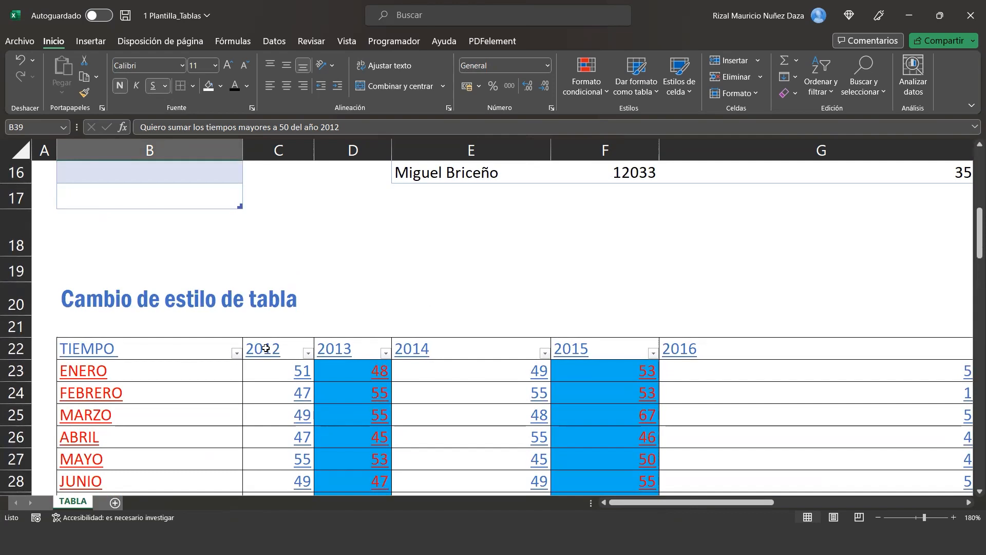
pyautogui.scroll(-7, 266, 349)
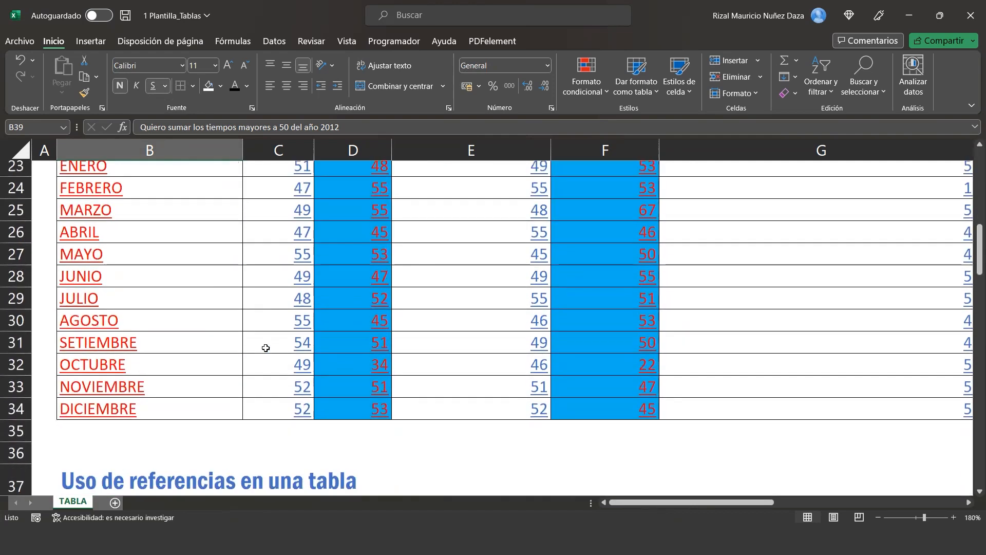
# Step: Clear the 2012 sum in B40 and the formula text in C40
pyautogui.scroll(3, 266, 348)
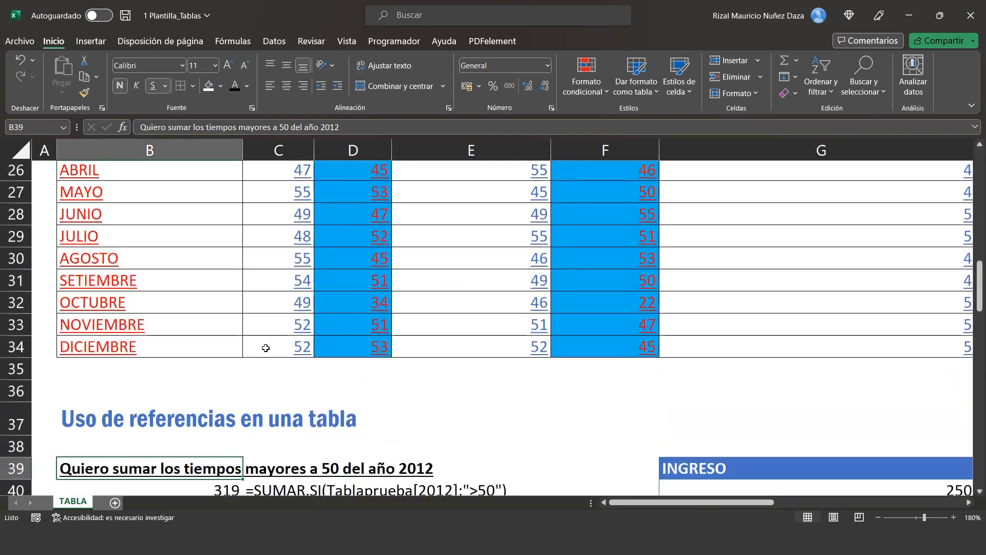
pyautogui.scroll(-4, 275, 415)
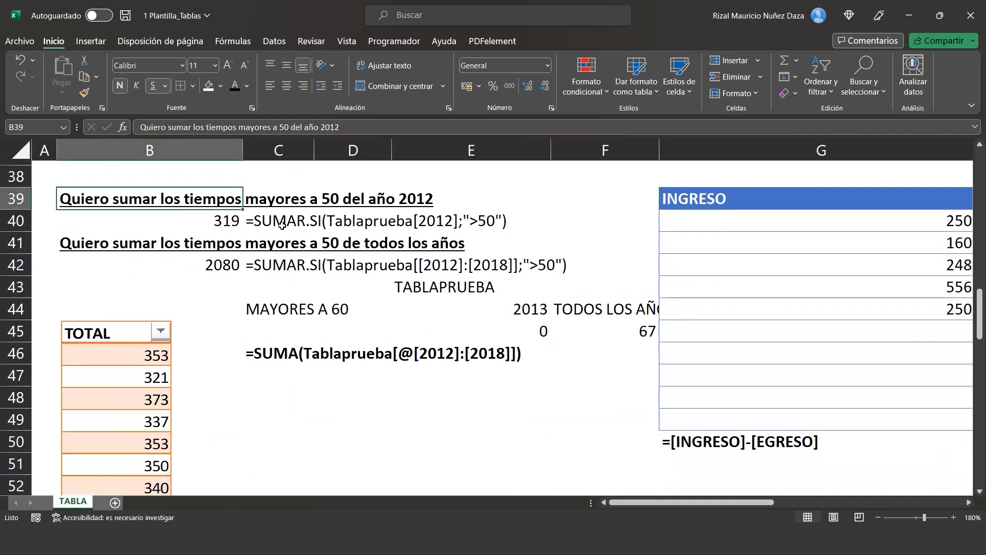
pyautogui.click(282, 216)
pyautogui.click(230, 221)
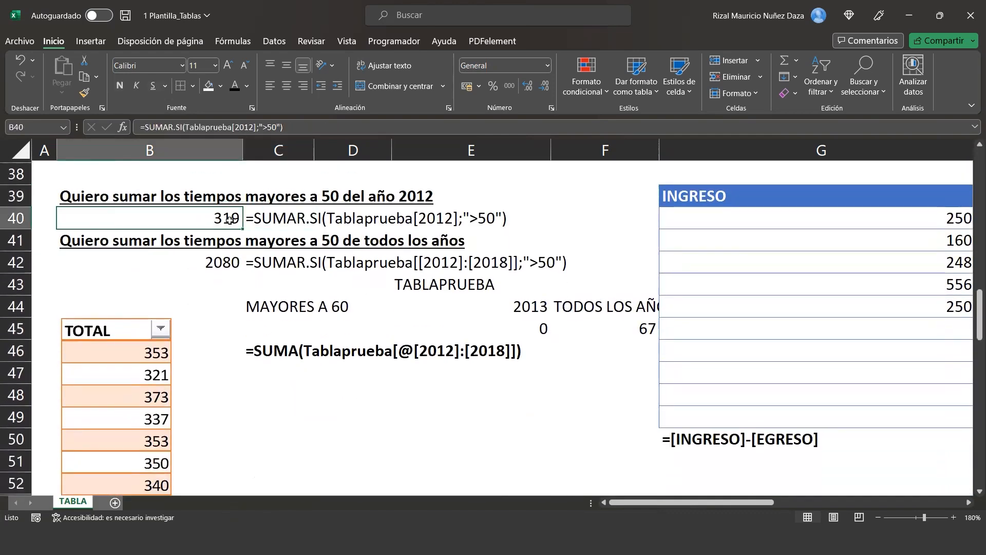
pyautogui.press('Delete')
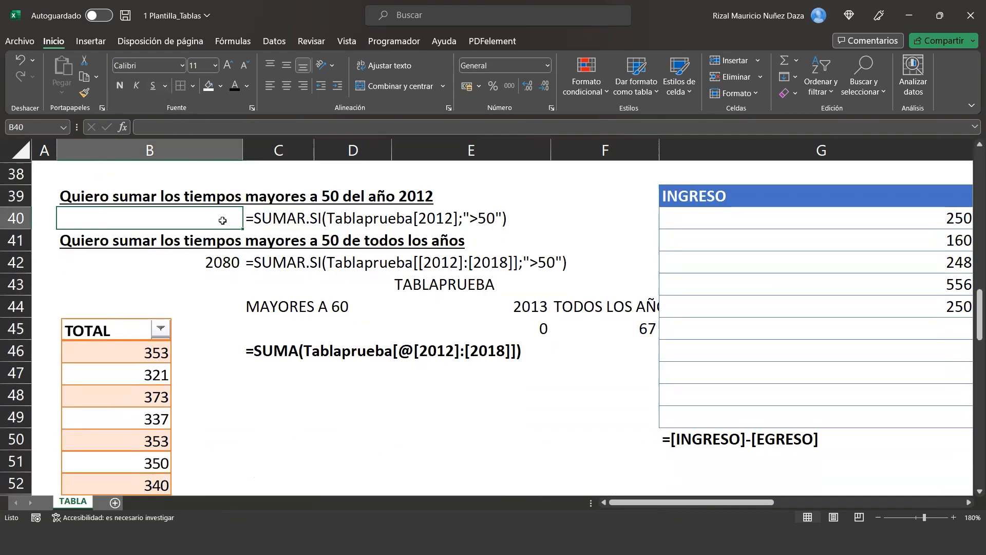
pyautogui.press('Right')
pyautogui.press('Delete')
# Step: Start a SUMAR.SI formula in B40 with the 2012 column's monthly values, ENERO to DICIEMBRE, as its range
pyautogui.click(223, 221)
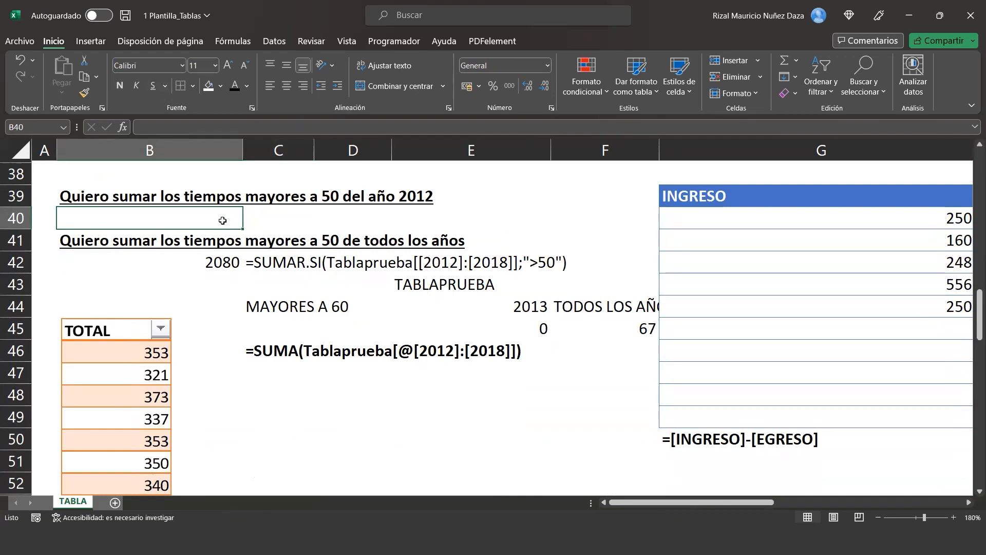
pyautogui.write('=')
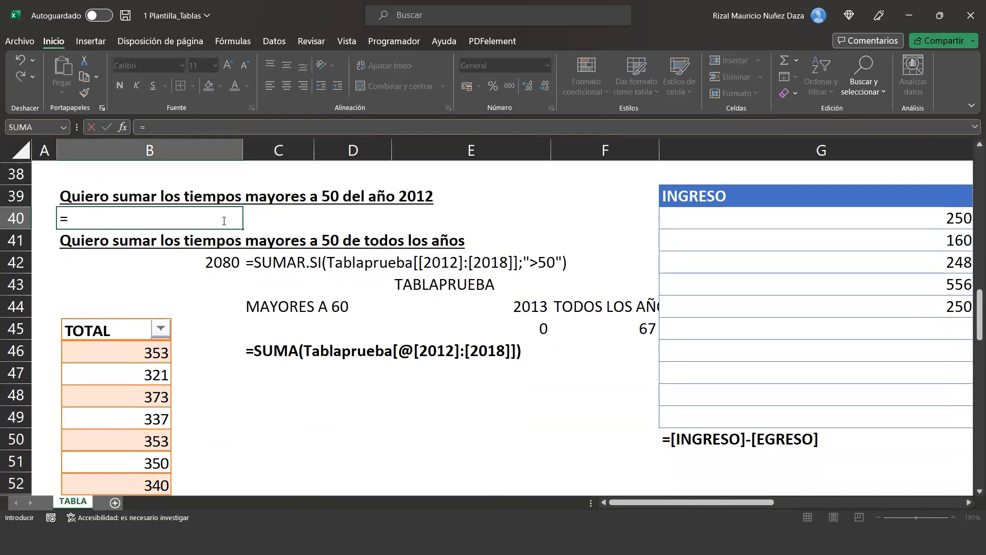
pyautogui.write('sumar.si(')
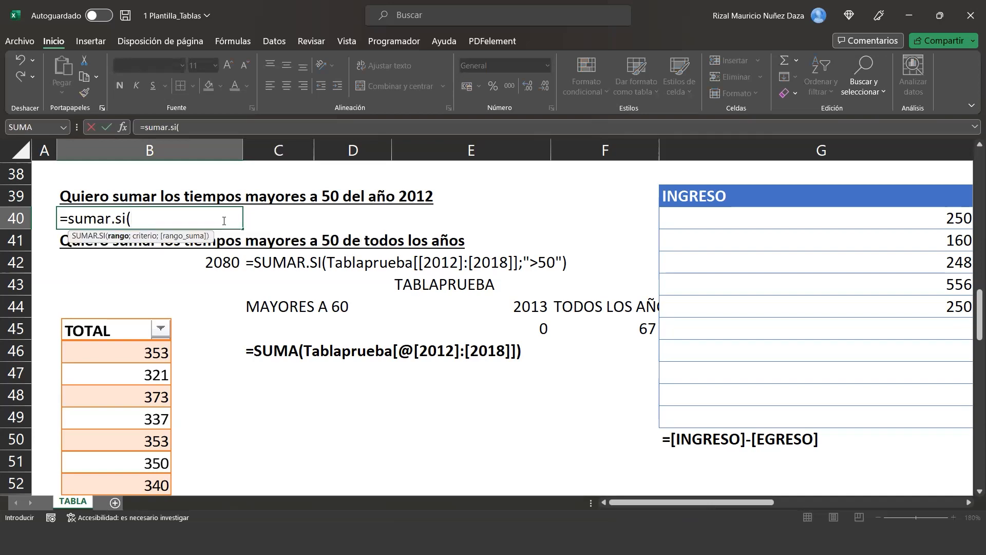
pyautogui.scroll(1, 224, 221)
pyautogui.scroll(4, 223, 221)
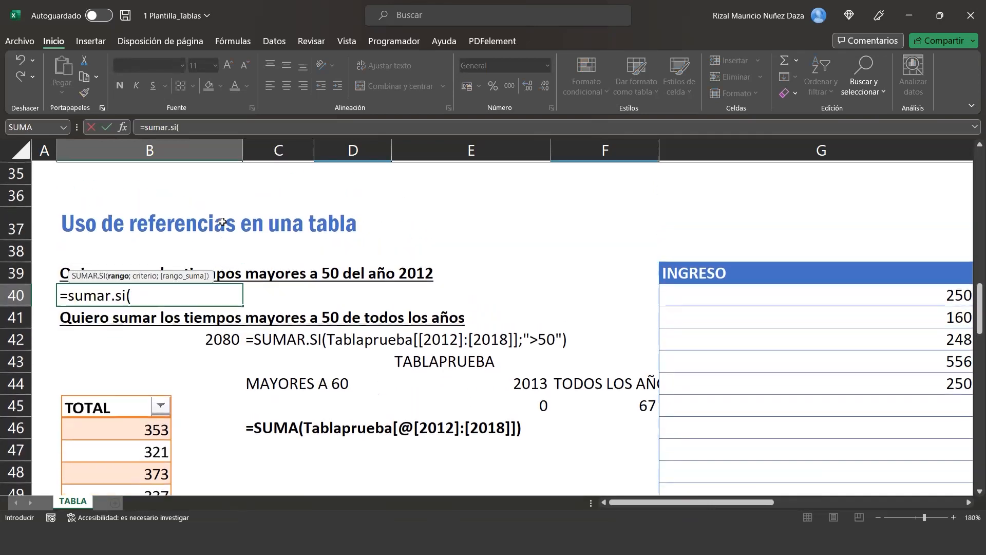
pyautogui.scroll(3, 222, 221)
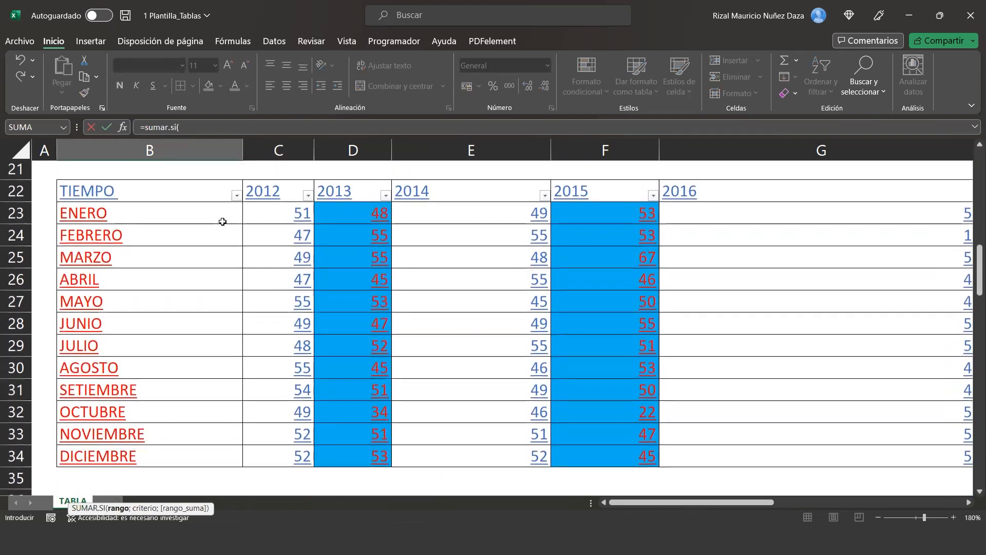
pyautogui.click(256, 220)
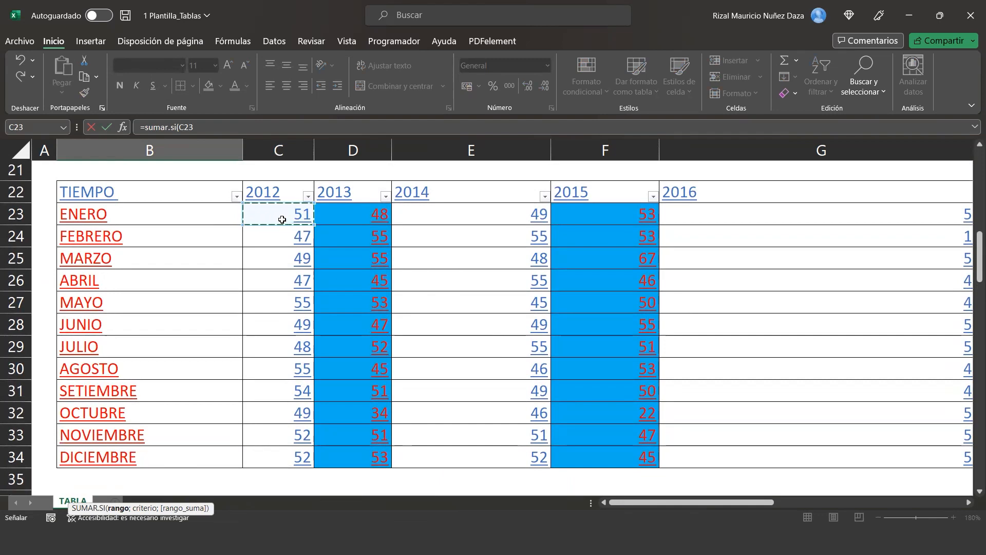
pyautogui.moveTo(282, 220); pyautogui.dragTo(277, 435)
pyautogui.hotkey('shift', 'Down')
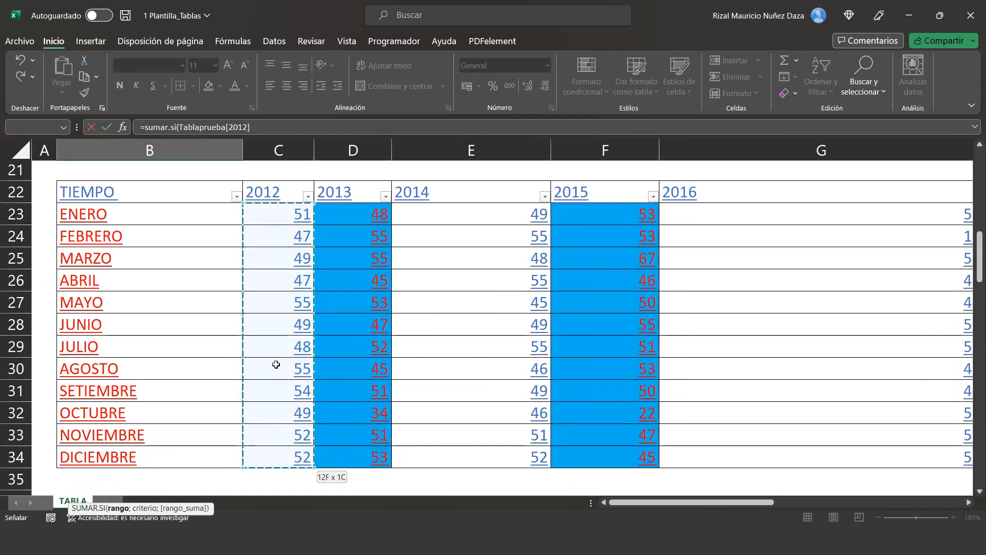
# Step: Rebuild the formula's range argument by name as the structured reference Tablaprueba[2012], choosing the table and column from the suggestions
pyautogui.click(332, 124)
pyautogui.press('BackSpace')
pyautogui.press('BackSpace')
pyautogui.press('BackSpace')
pyautogui.press('BackSpace')
pyautogui.press('BackSpace')
pyautogui.press('BackSpace')
pyautogui.press('BackSpace')
pyautogui.press('BackSpace')
pyautogui.press('BackSpace')
pyautogui.press('BackSpace')
pyautogui.press('BackSpace')
pyautogui.press('BackSpace')
pyautogui.press('BackSpace')
pyautogui.press('BackSpace')
pyautogui.press('BackSpace')
pyautogui.press('BackSpace')
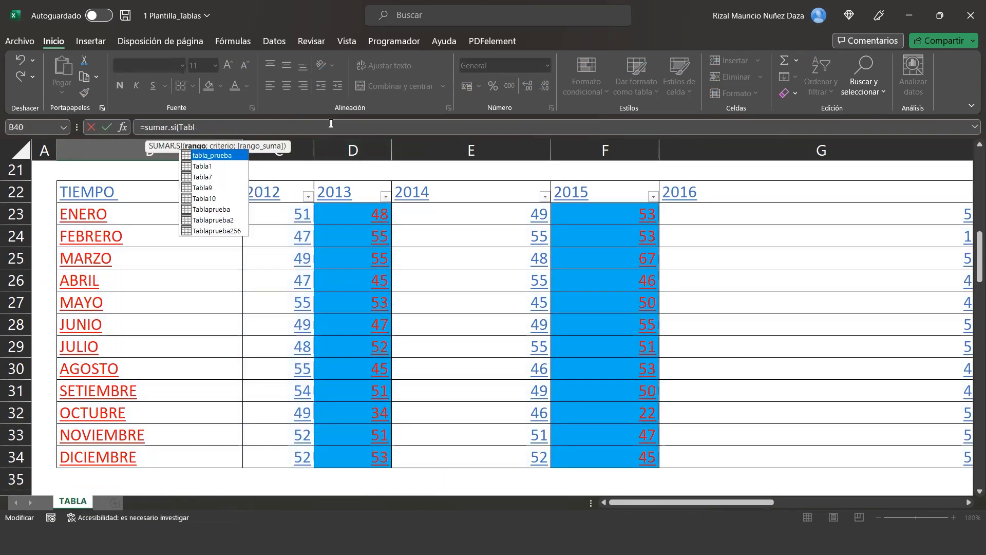
pyautogui.press('BackSpace')
pyautogui.write('tabala')
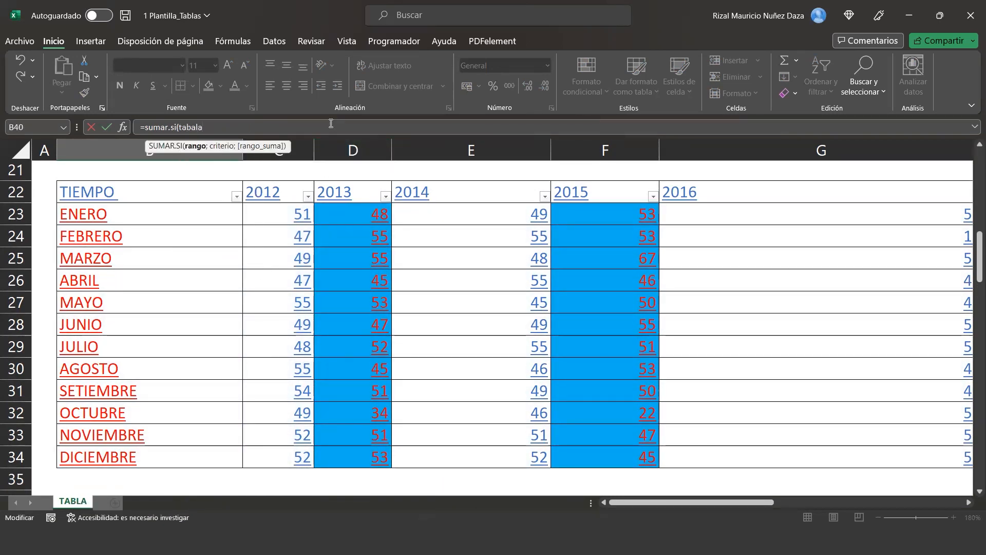
pyautogui.press('BackSpace')
pyautogui.press('BackSpace')
pyautogui.press('BackSpace')
pyautogui.write('la')
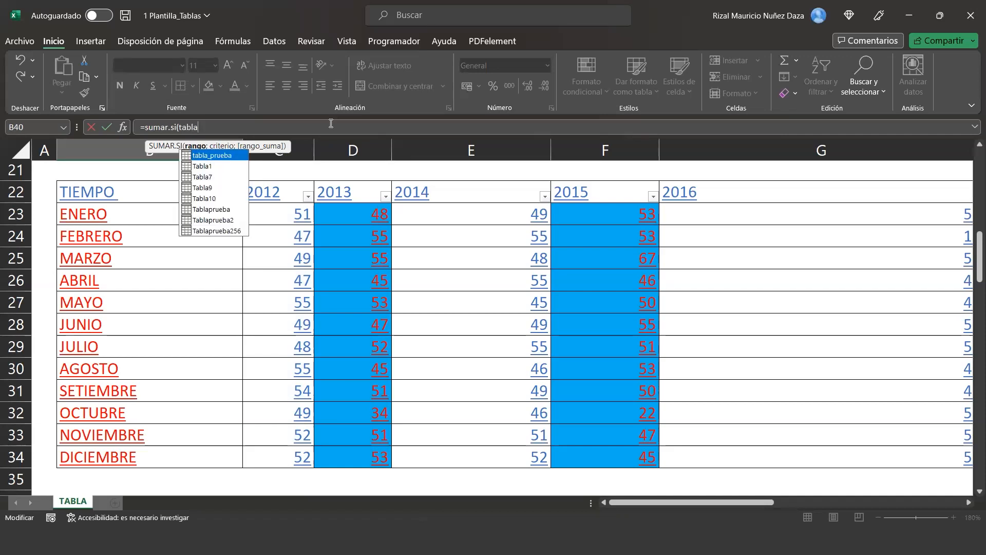
pyautogui.doubleClick(225, 209)
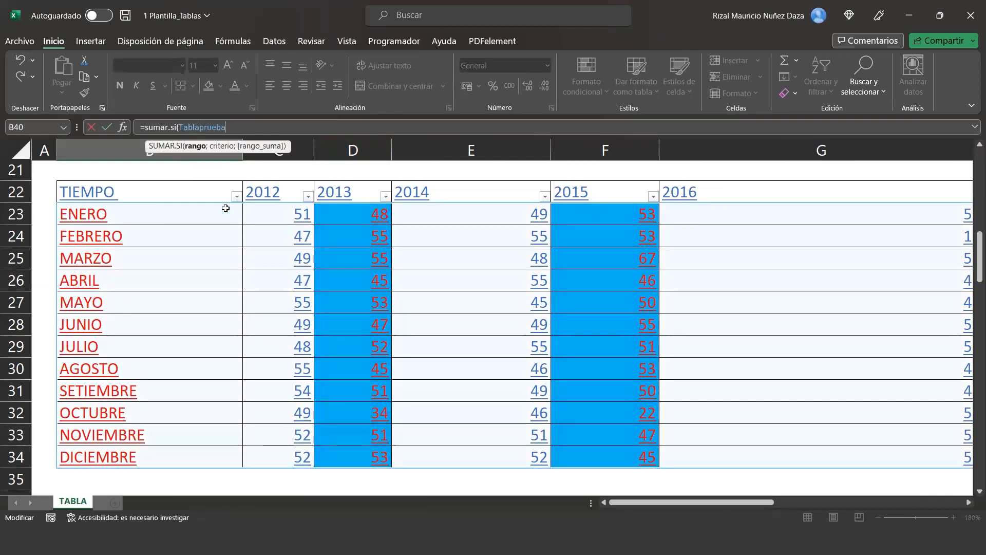
pyautogui.write('[')
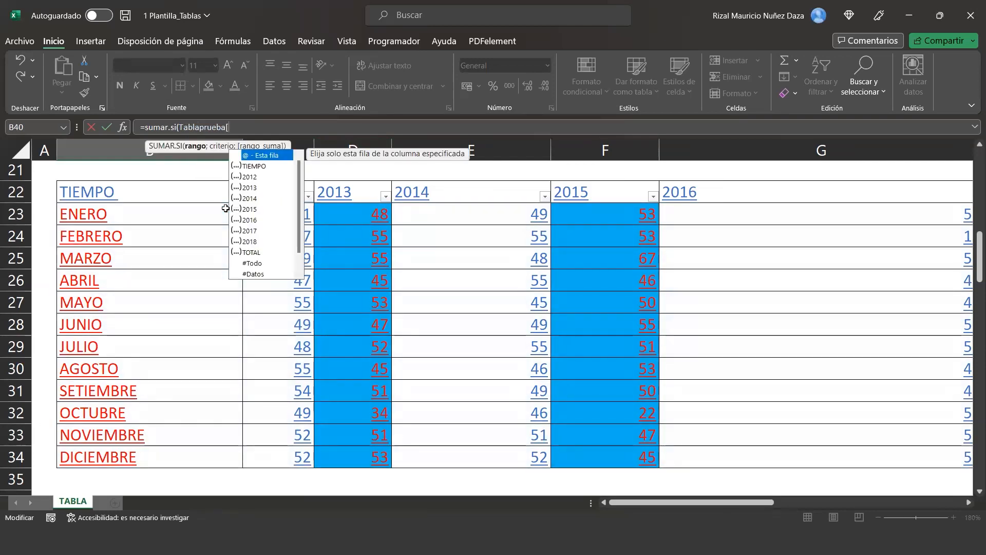
pyautogui.doubleClick(259, 175)
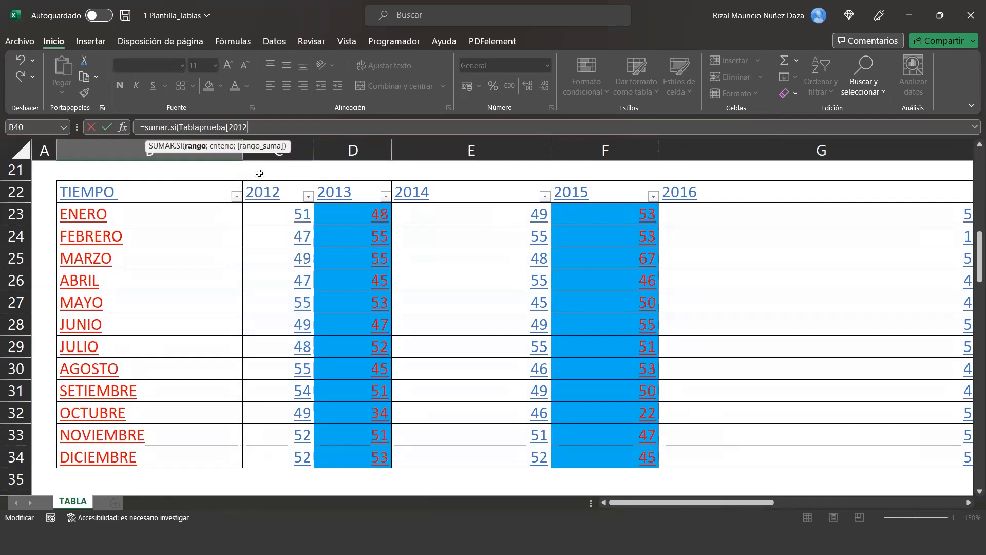
pyautogui.write(']')
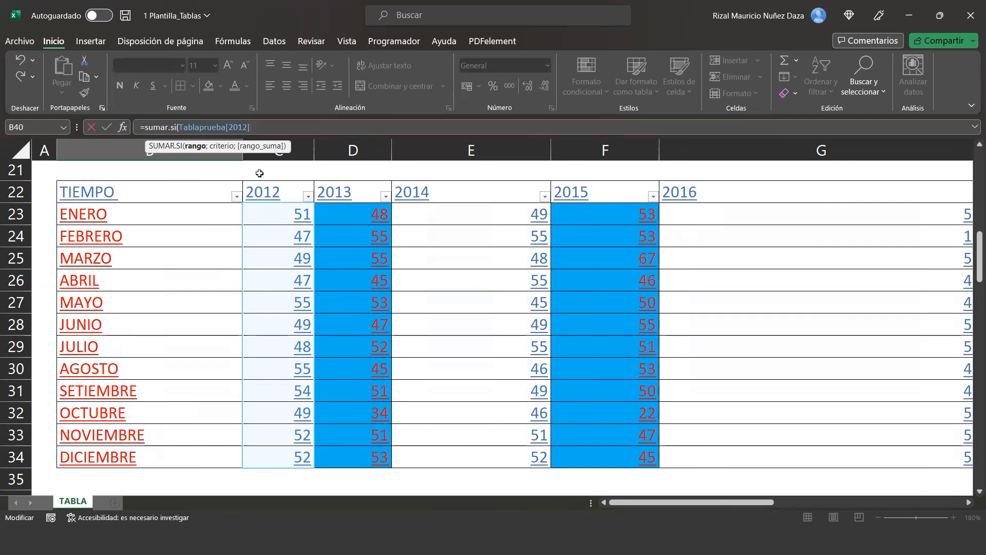
# Step: Try completing the B40 formula with the criterion Tablaprueba[[TIEMPO ]]>50, referencing the whole TIEMPO column
pyautogui.write(';>50')
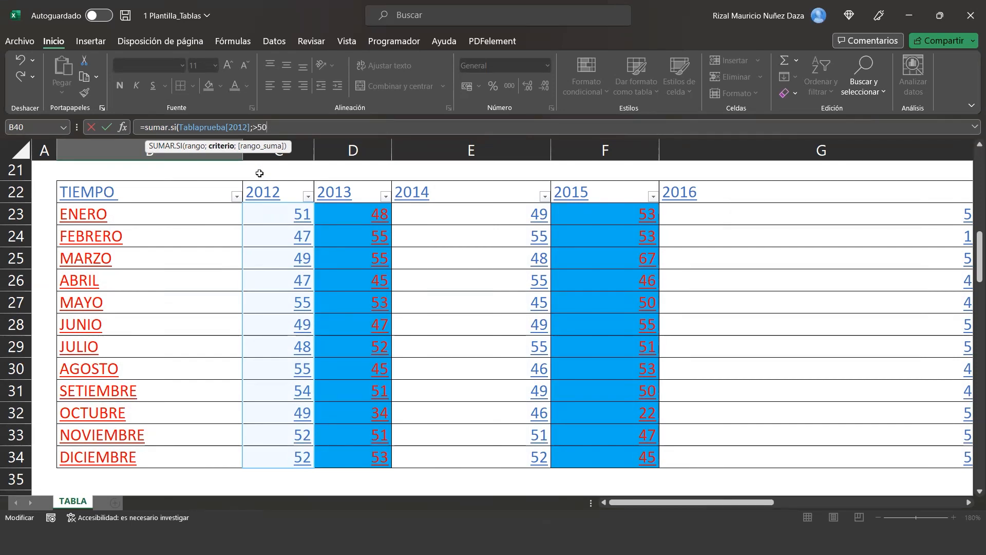
pyautogui.press('Return')
pyautogui.press('Return')
pyautogui.click(122, 214)
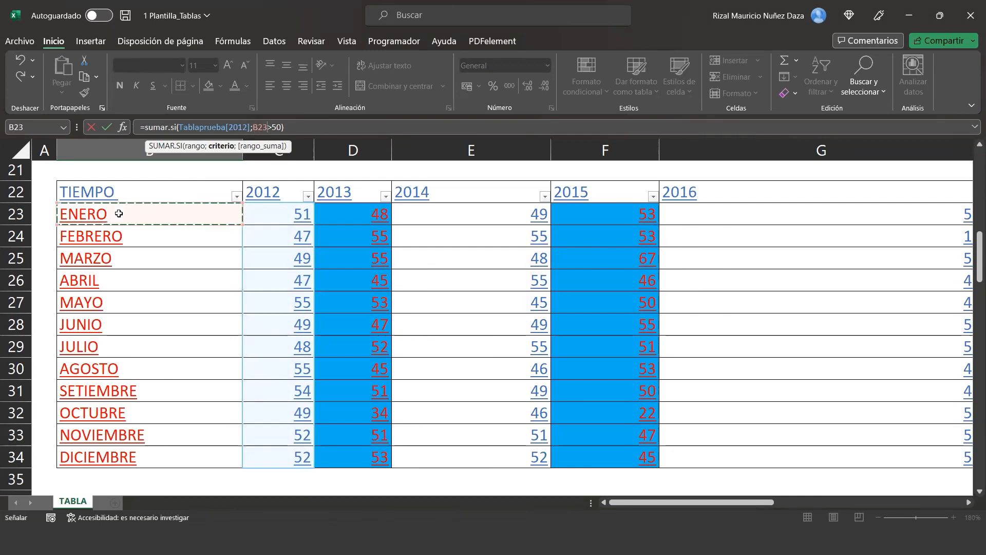
pyautogui.moveTo(119, 214); pyautogui.dragTo(114, 453)
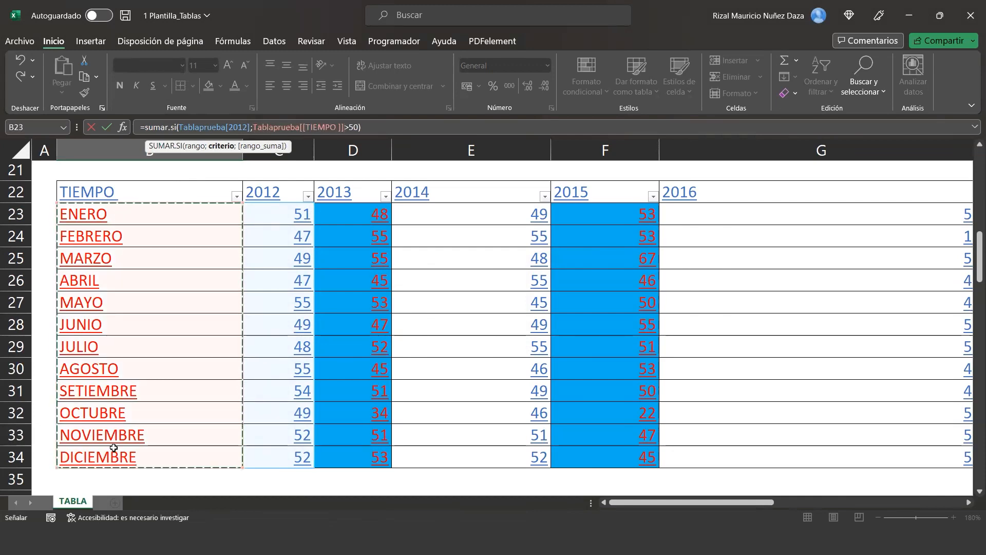
pyautogui.press('Return')
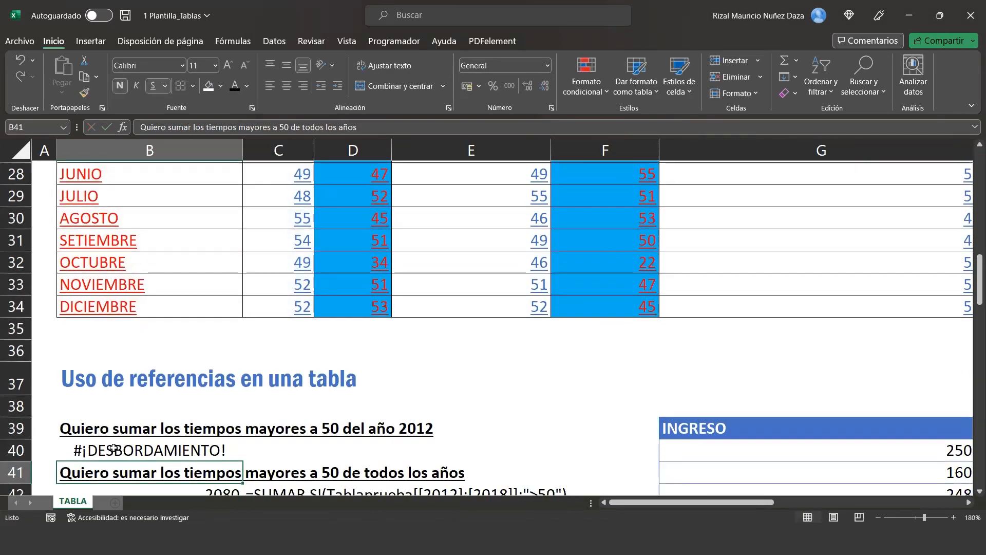
# Step: Correct the criterion in B40 to the quoted text ">50", making the formula =SUMAR.SI(Tablaprueba[2012];">50")
pyautogui.click(175, 450)
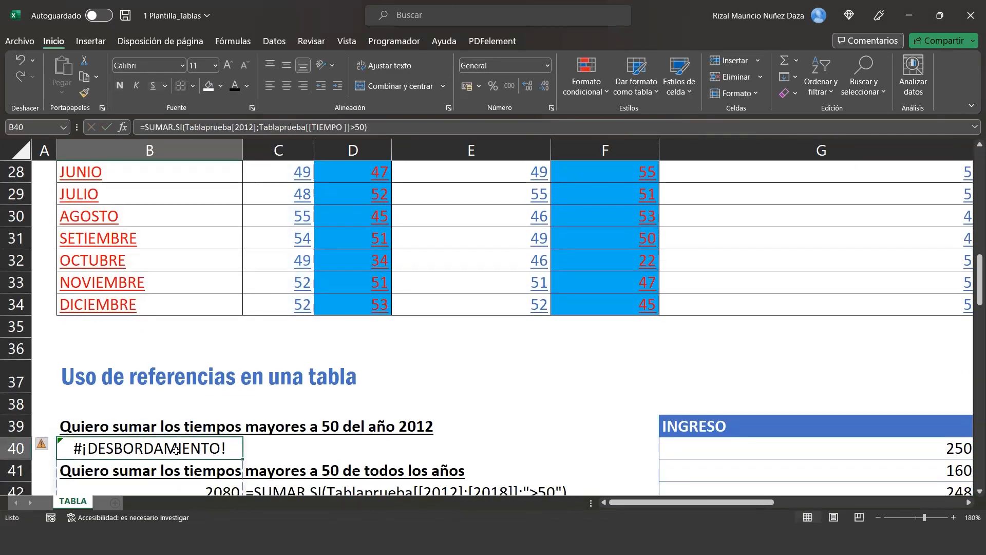
pyautogui.click(291, 453)
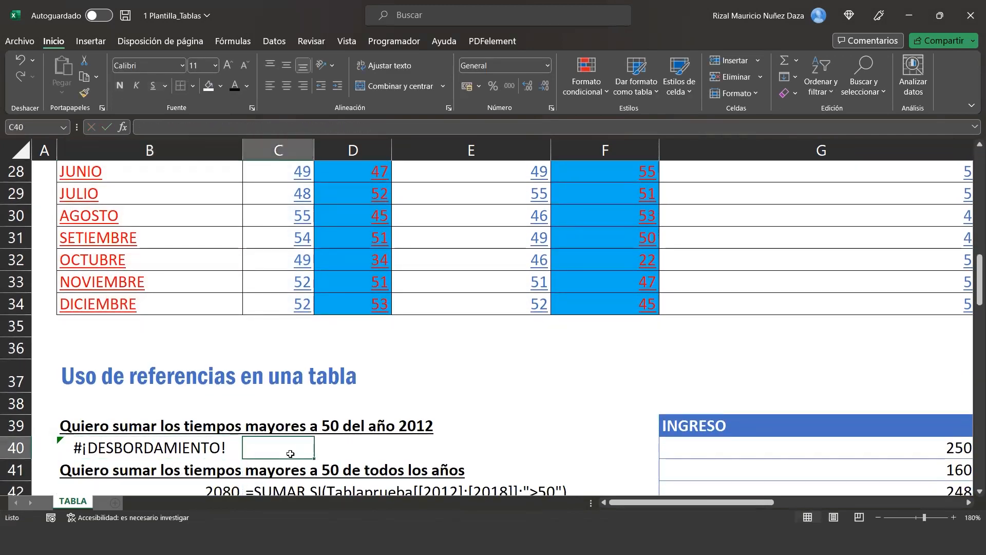
pyautogui.press('Left')
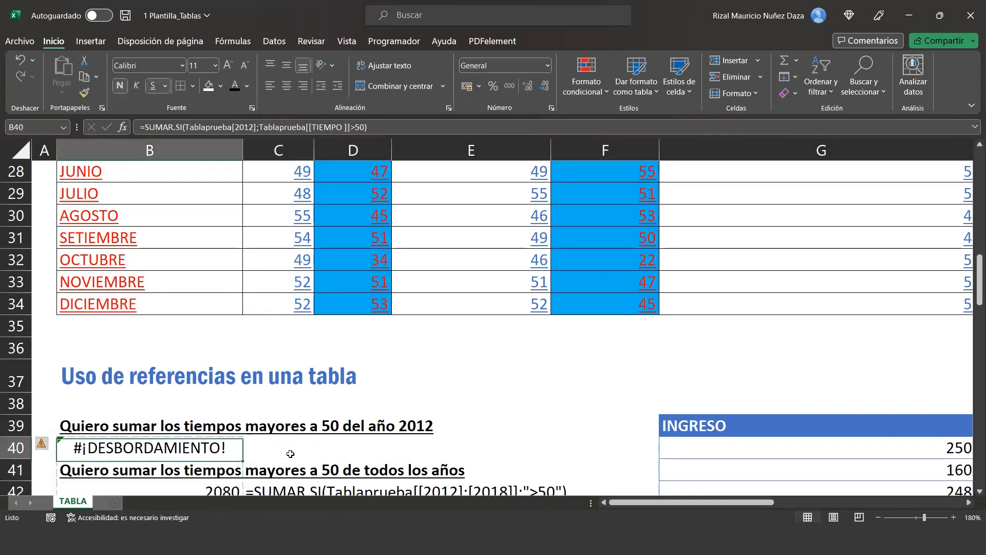
pyautogui.moveTo(350, 128); pyautogui.dragTo(263, 127)
pyautogui.press('BackSpace')
pyautogui.write('@')
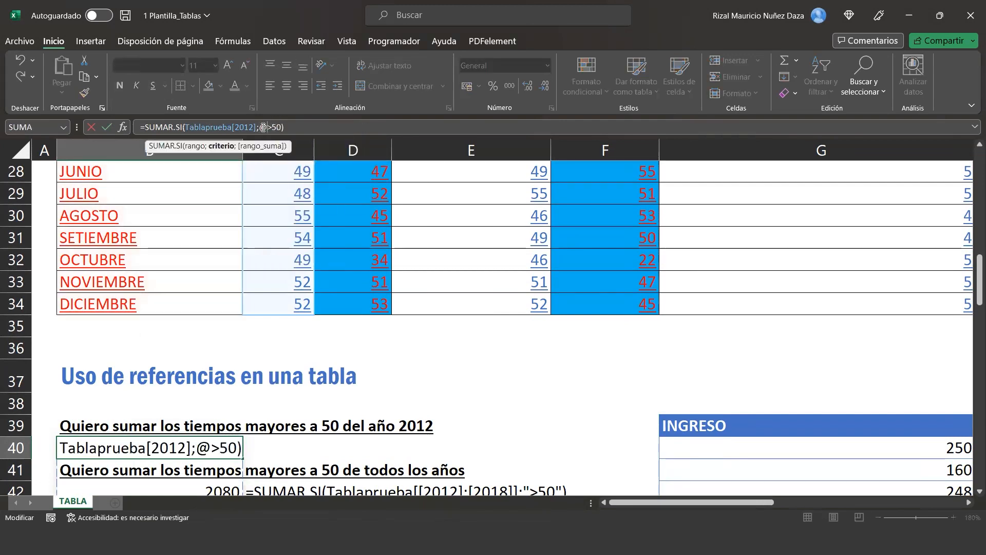
pyautogui.press('BackSpace')
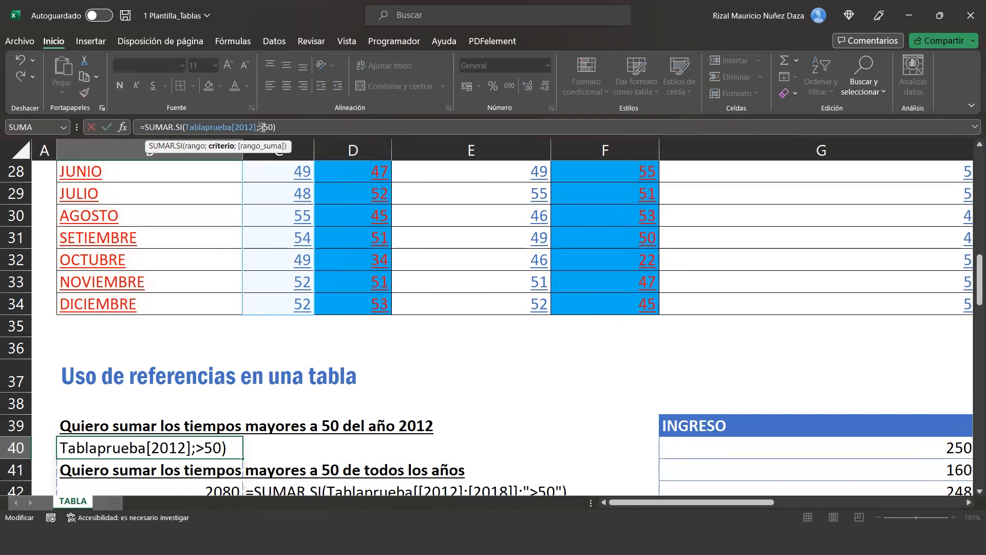
pyautogui.write('">50"')
pyautogui.press('Return')
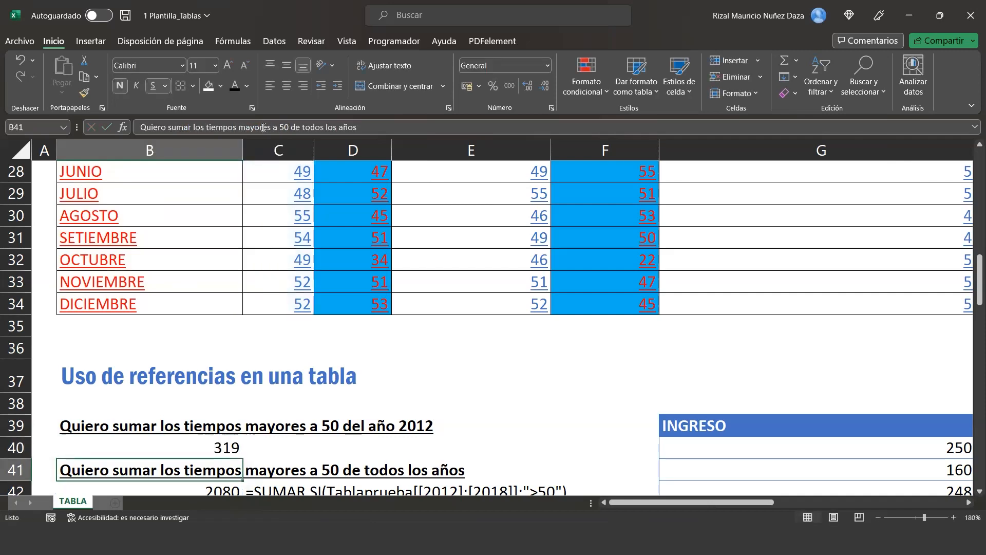
pyautogui.press('Up')
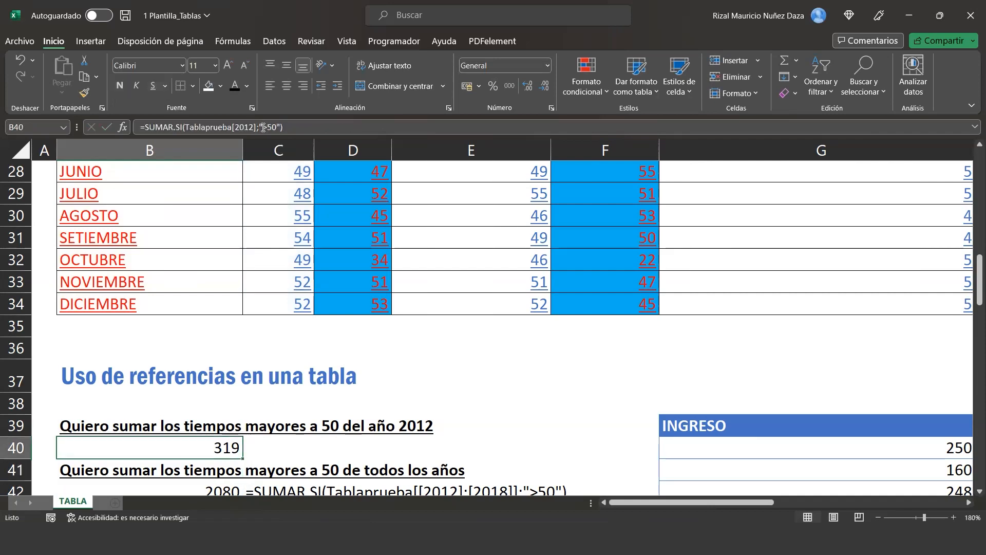
pyautogui.press('Right')
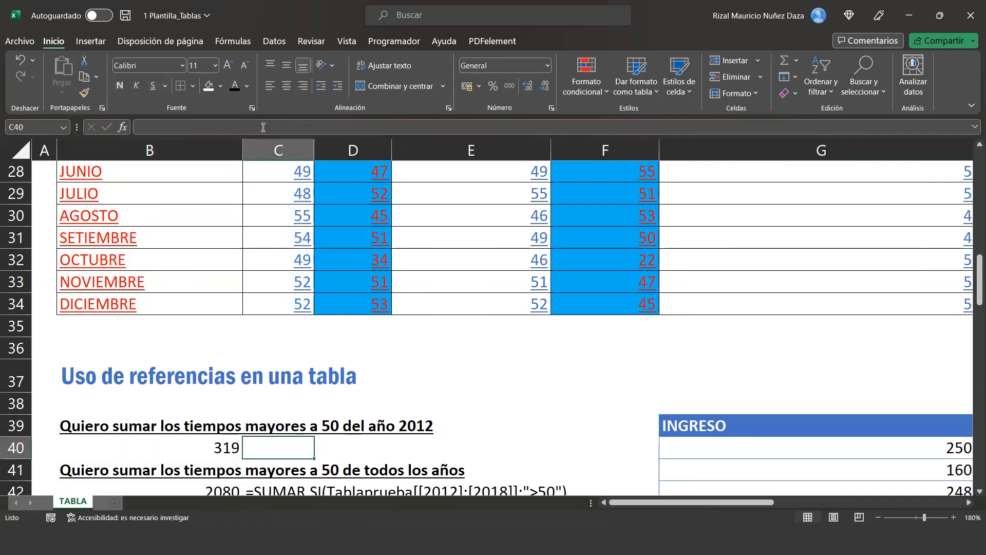
pyautogui.press('Left')
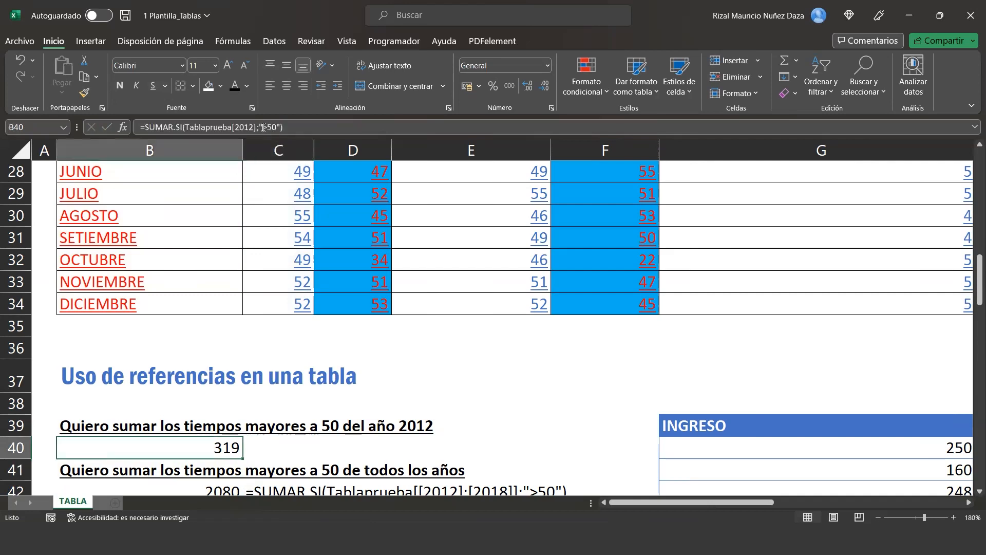
pyautogui.hotkey('ctrl', 'c')
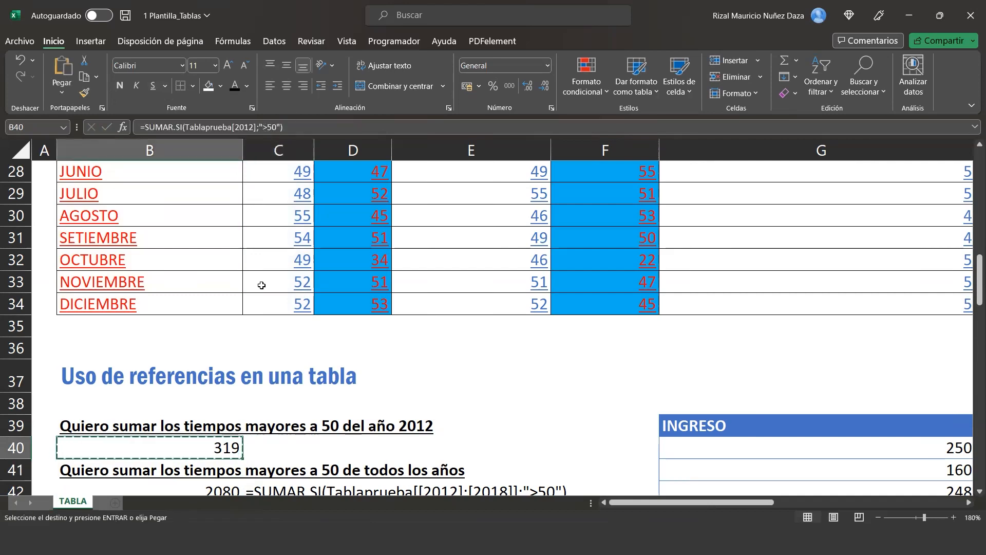
pyautogui.doubleClick(279, 445)
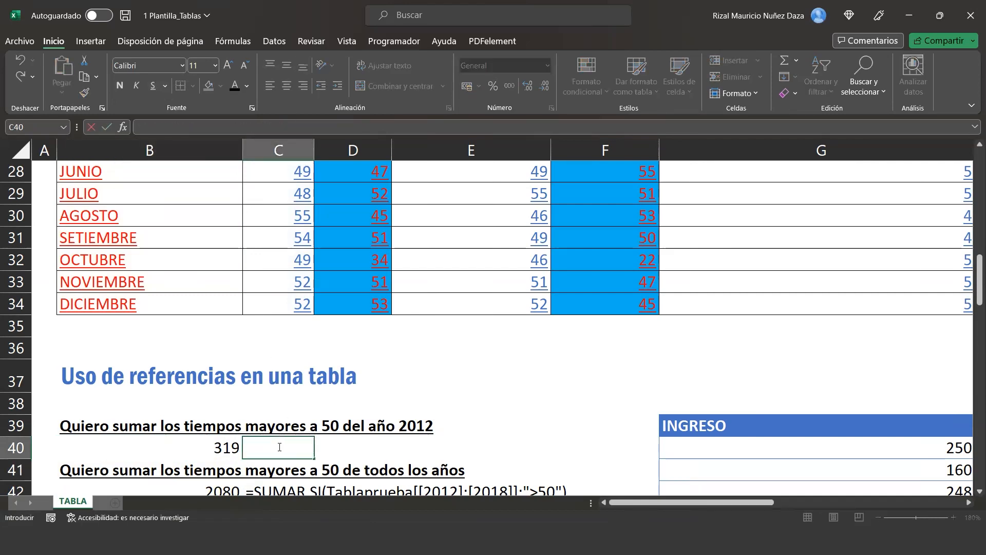
pyautogui.write('=')
pyautogui.press('BackSpace')
pyautogui.write('=')
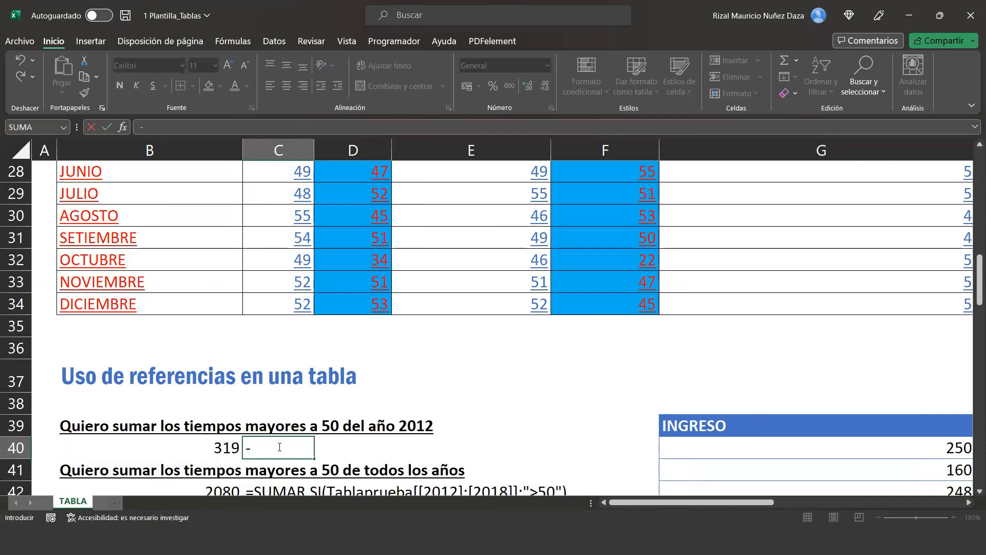
pyautogui.press('BackSpace')
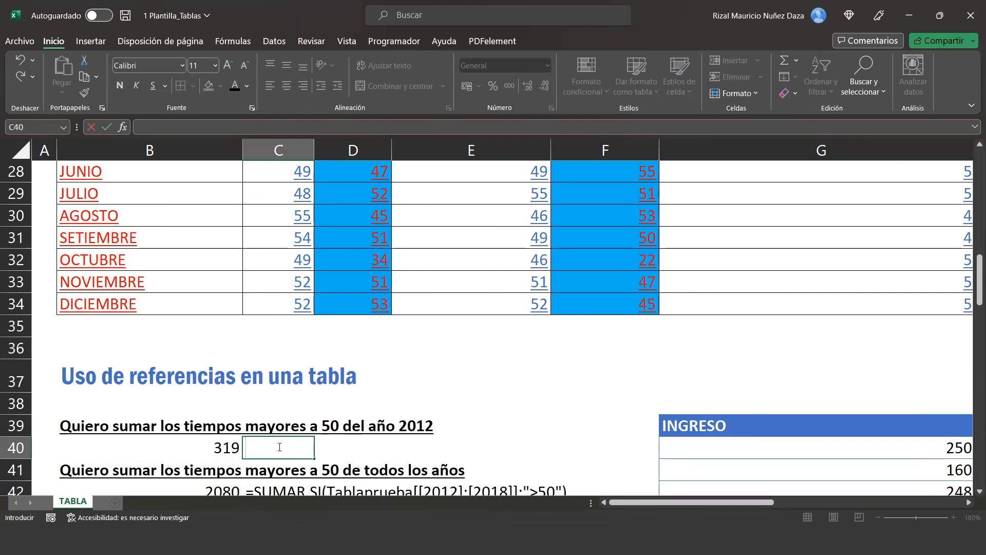
# Step: Show B40's formula as text in C40 by storing '=SUMAR.SI(Tablaprueba[2012];">50") with a leading apostrophe
pyautogui.write('`')
pyautogui.press('BackSpace')
pyautogui.press('super+space')
pyautogui.press('Return')
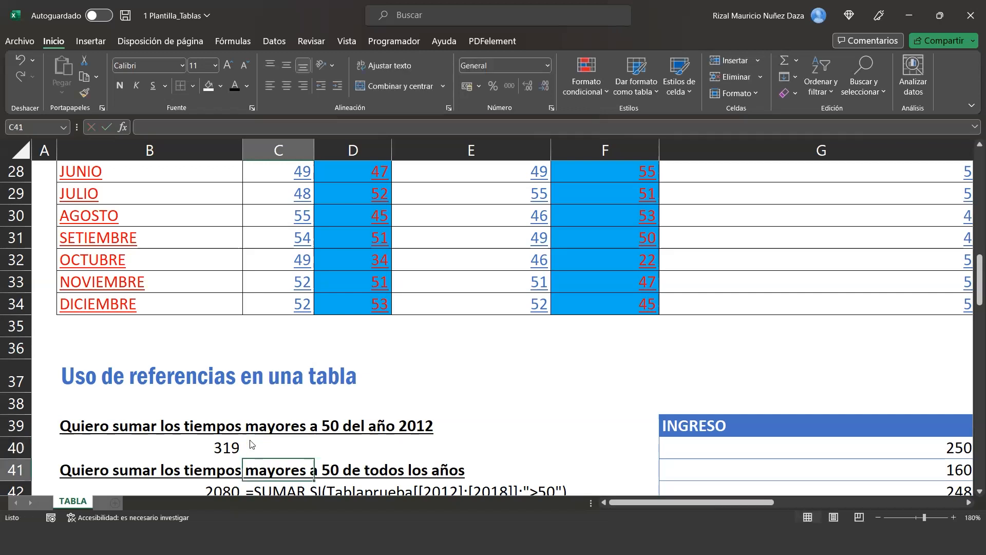
pyautogui.click(206, 458)
pyautogui.moveTo(303, 127); pyautogui.dragTo(76, 135)
pyautogui.hotkey('ctrl', 'c')
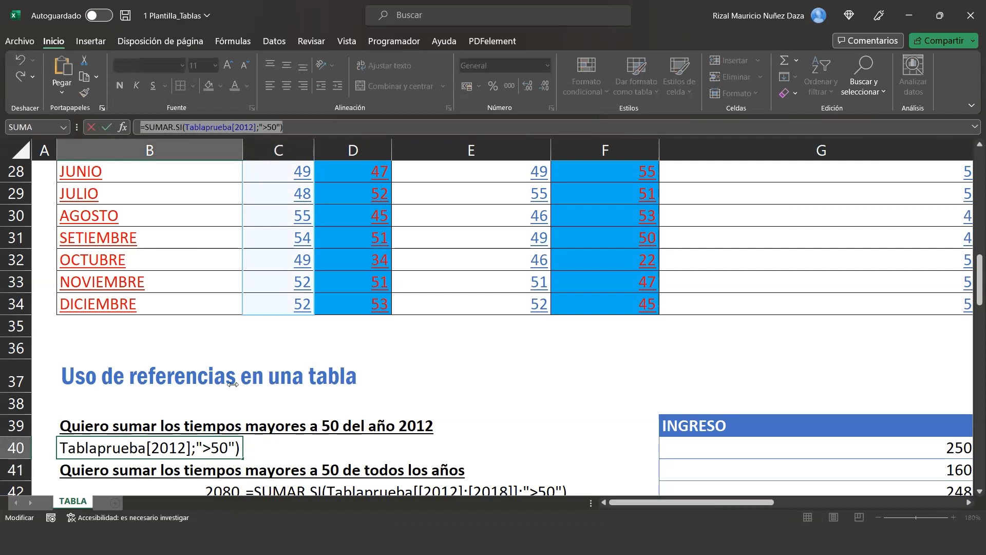
pyautogui.press('Tab')
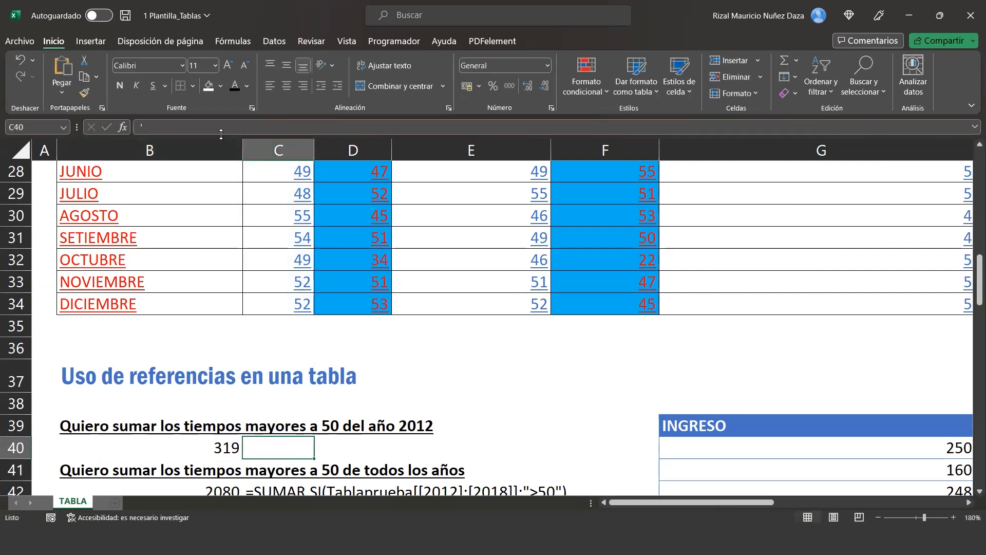
pyautogui.write("'")
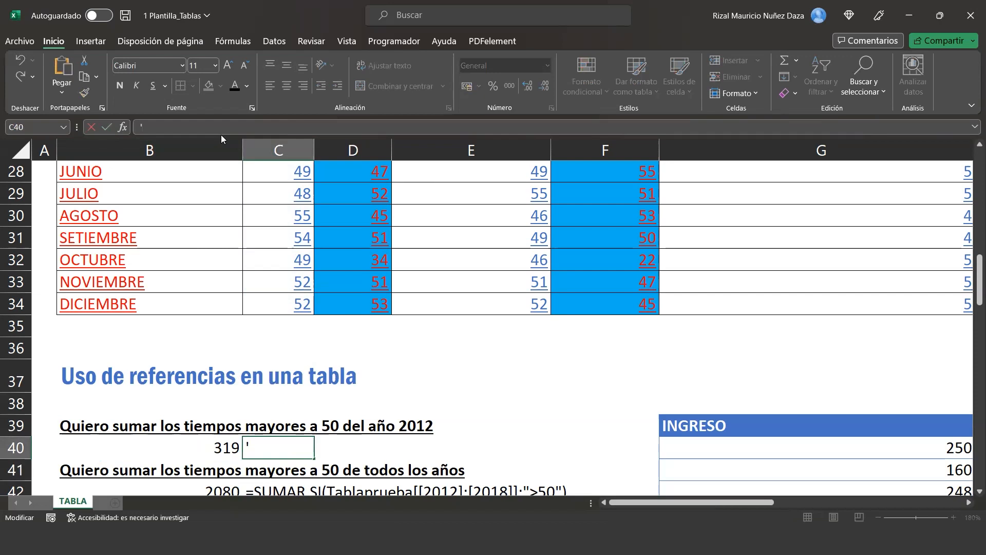
pyautogui.hotkey('ctrl', 'v')
pyautogui.press('Return')
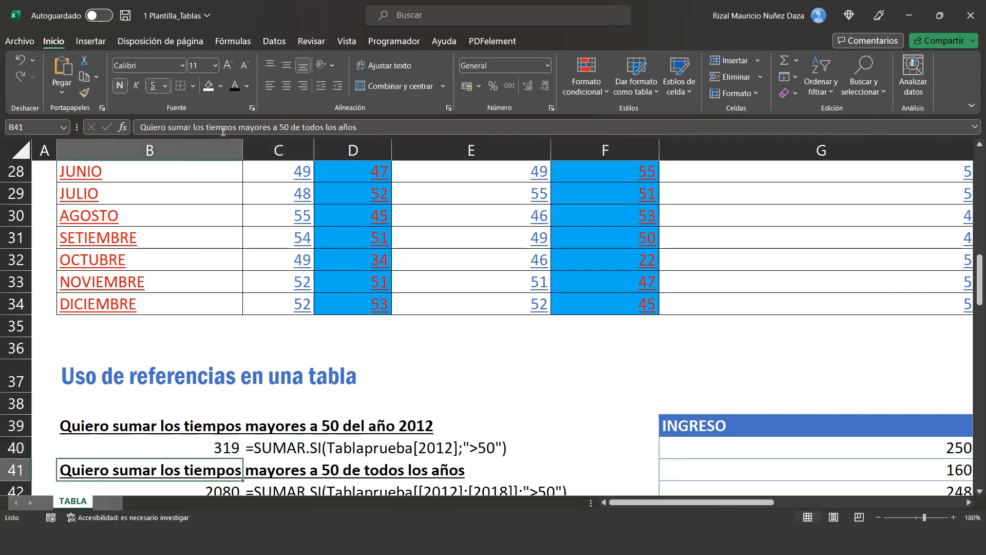
# Step: Try removing the leading apostrophe from the formula text in C40
pyautogui.press('Up')
pyautogui.press('Right')
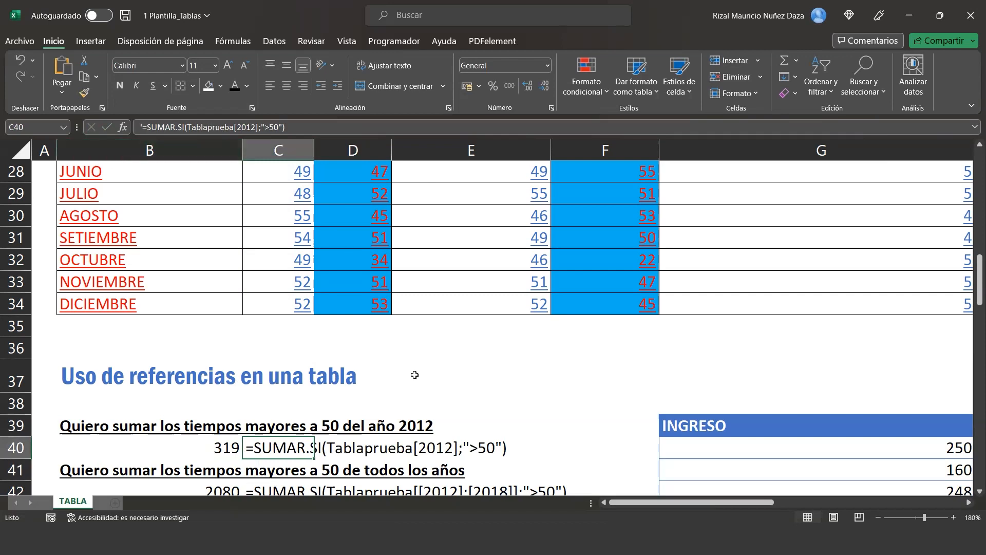
pyautogui.doubleClick(265, 446)
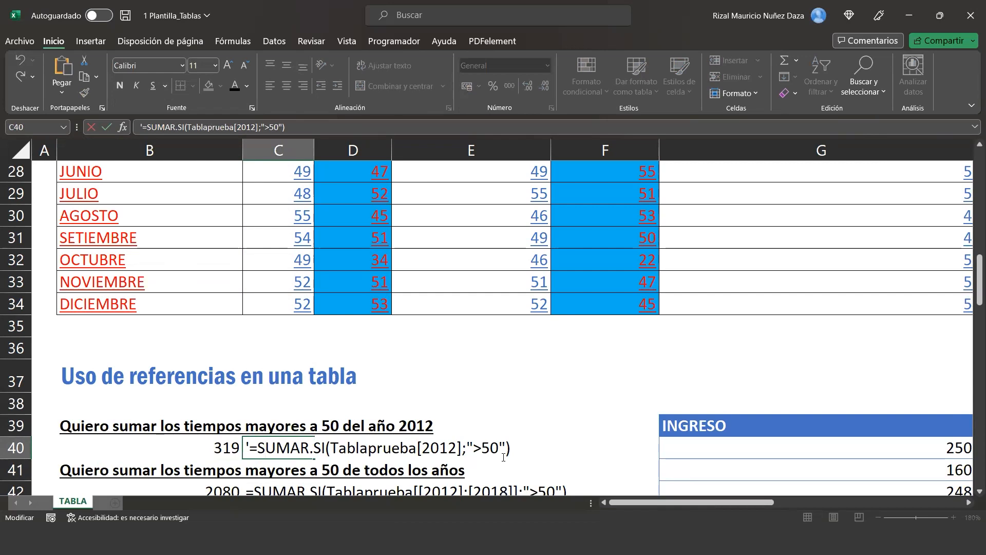
pyautogui.moveTo(337, 443); pyautogui.dragTo(447, 441)
pyautogui.click(402, 440)
pyautogui.moveTo(252, 445); pyautogui.dragTo(238, 446)
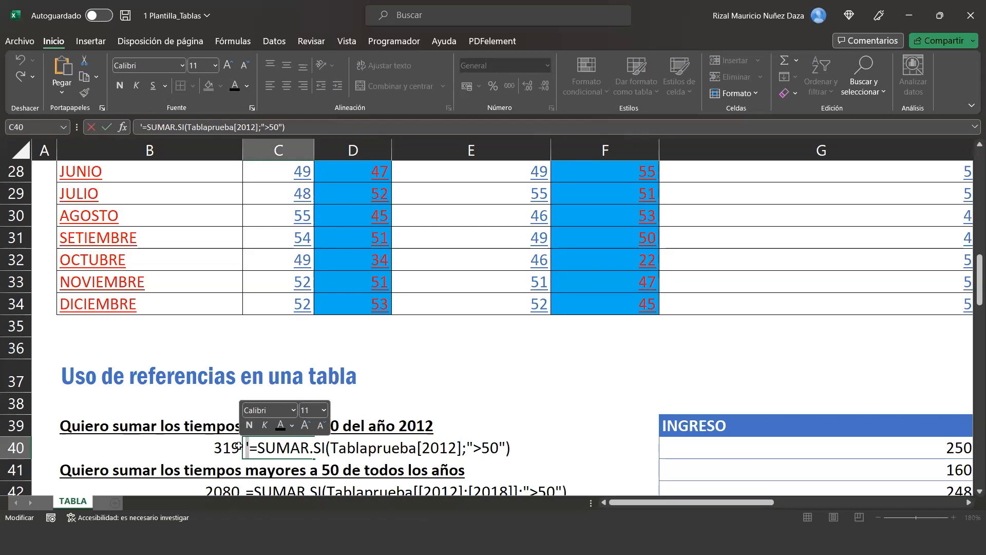
pyautogui.press('BackSpace')
pyautogui.press('Return')
pyautogui.press('Up')
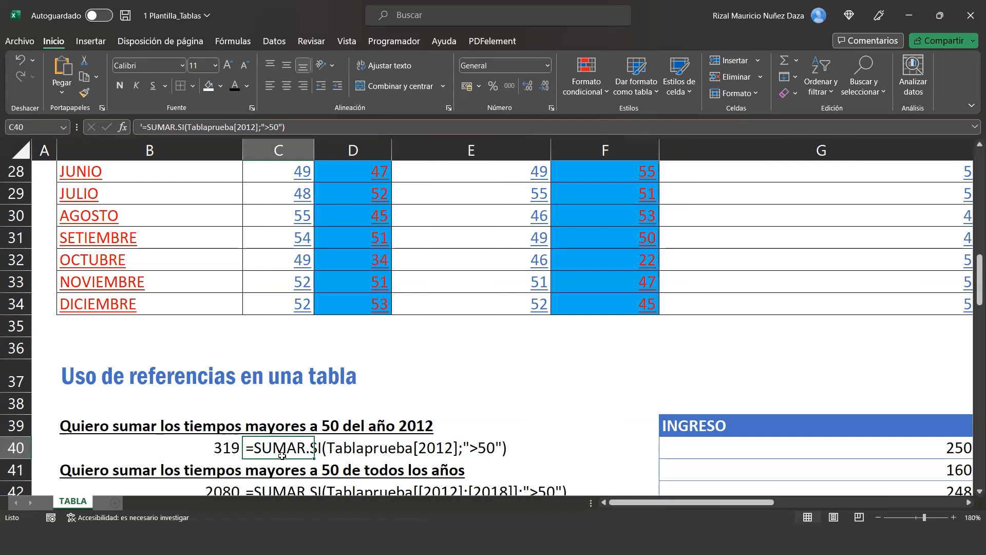
# Step: Look over the table reference examples and the TOTAL table below row 40
pyautogui.scroll(-2, 344, 420)
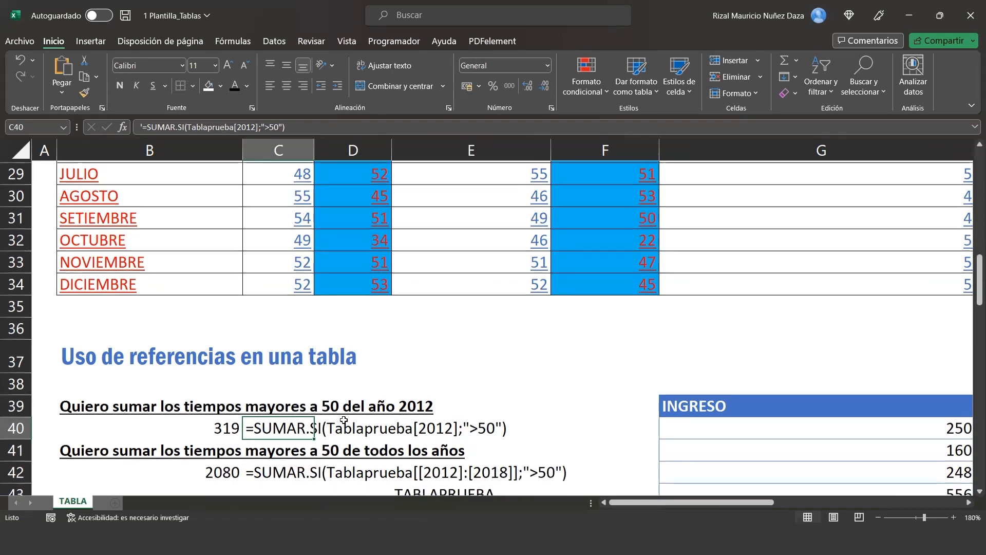
pyautogui.scroll(-4, 343, 421)
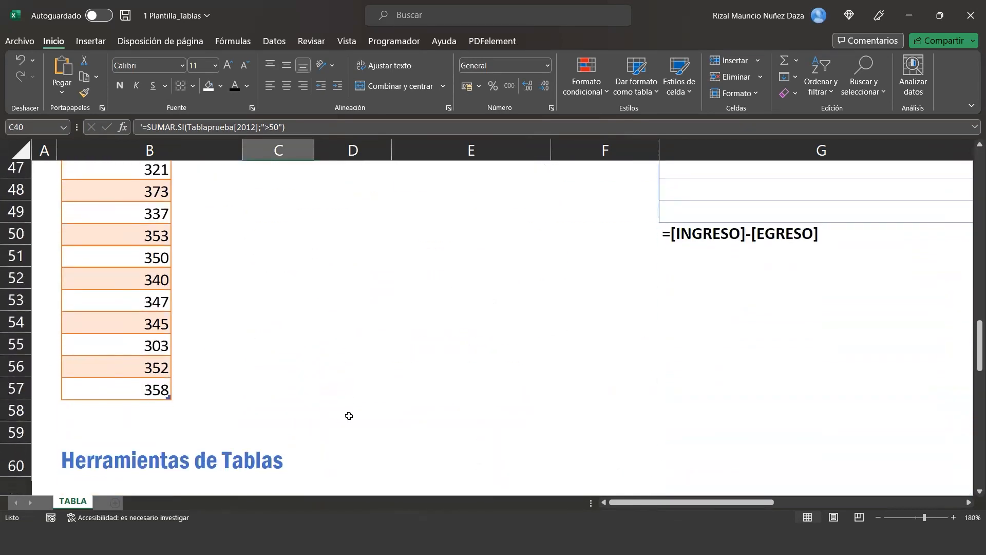
pyautogui.scroll(3, 348, 414)
pyautogui.scroll(4, 349, 416)
pyautogui.scroll(-3, 348, 416)
pyautogui.scroll(-3, 348, 416)
pyautogui.scroll(6, 349, 415)
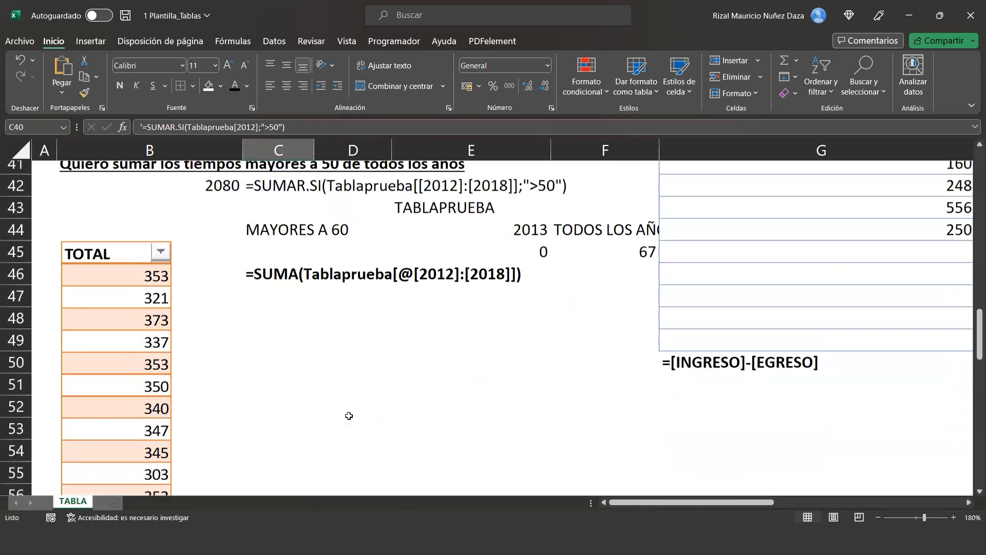
pyautogui.scroll(4, 349, 416)
pyautogui.scroll(-1, 349, 416)
pyautogui.scroll(-7, 349, 416)
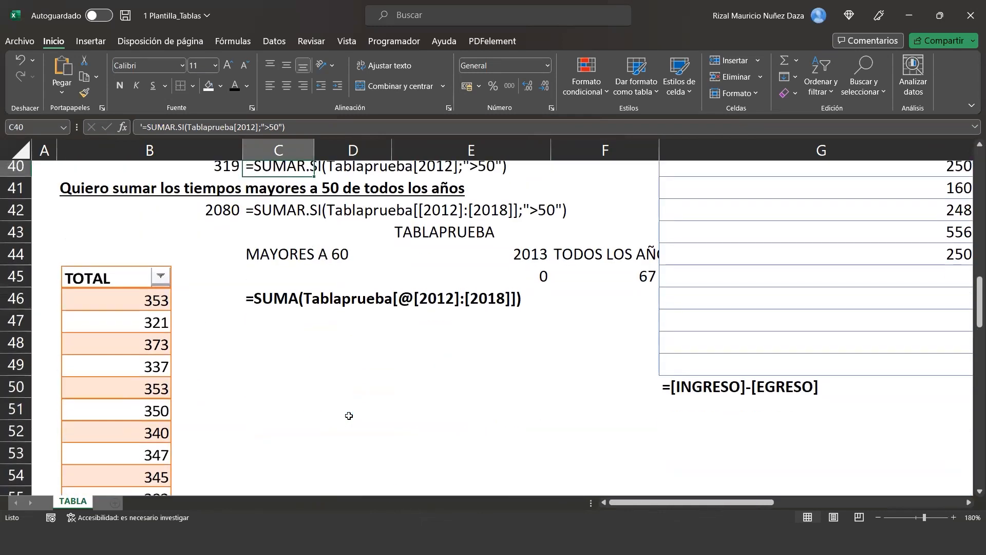
# Step: Write the exercise statement "cantidad de valores que sean menores a 51 de todos los años" in C49
pyautogui.click(279, 379)
pyautogui.click(284, 354)
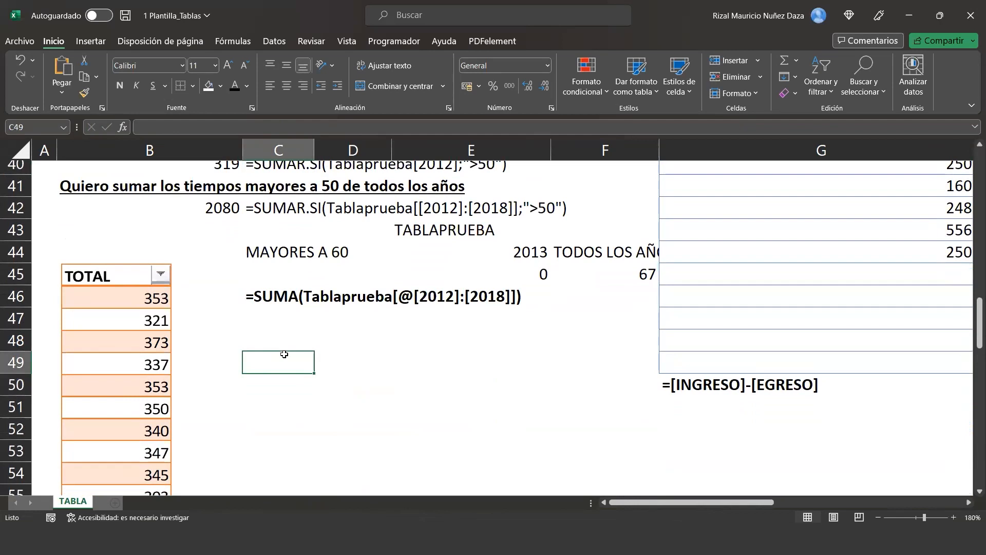
pyautogui.write('i')
pyautogui.press('BackSpace')
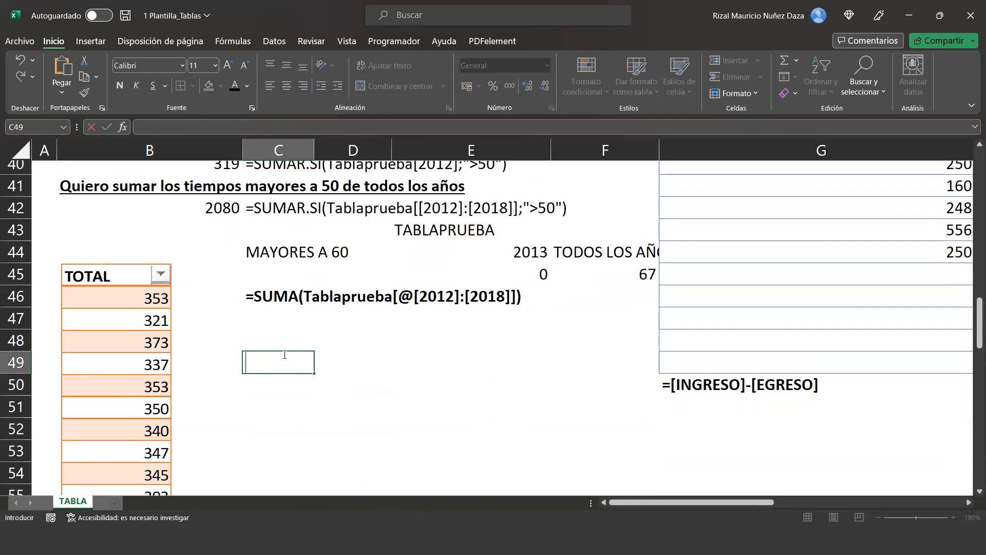
pyautogui.write('cantidad d')
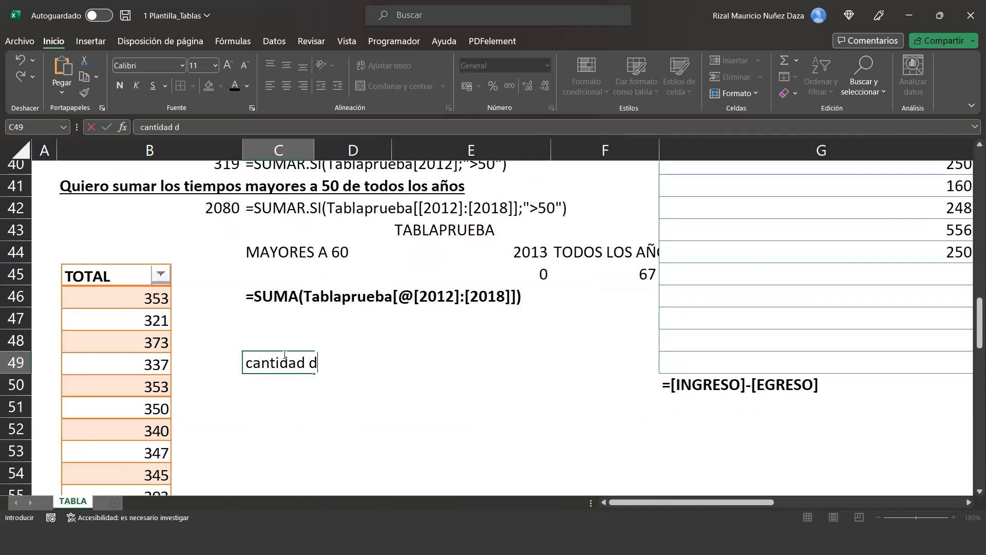
pyautogui.write('e valores que se')
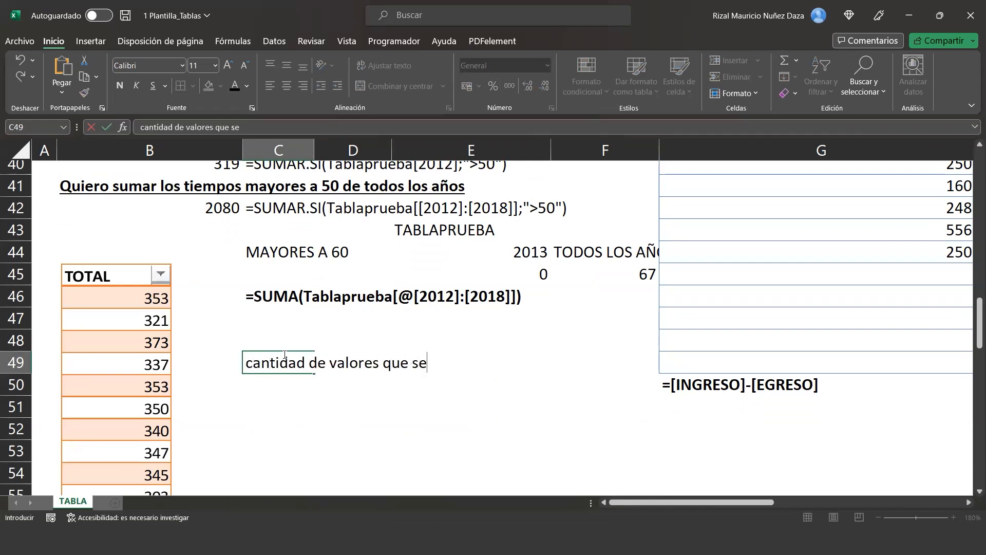
pyautogui.write('an menores a')
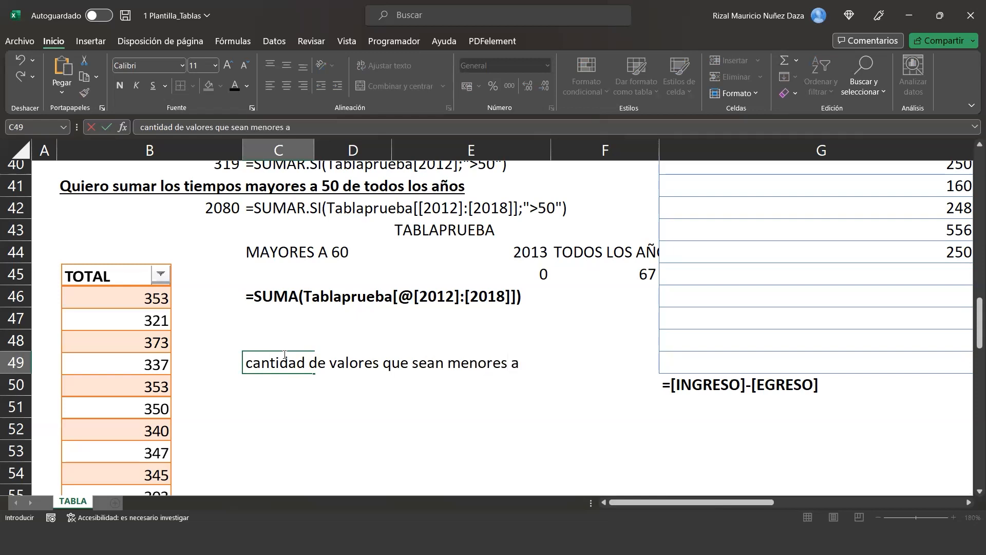
pyautogui.write(' 51 de todos los')
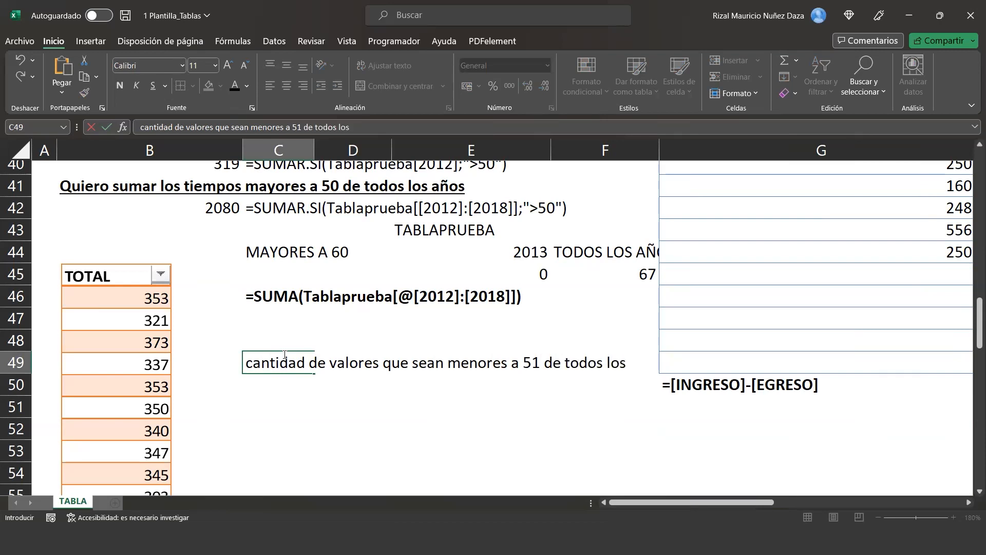
pyautogui.write(' años4')
pyautogui.press('BackSpace')
pyautogui.press('Return')
pyautogui.press('Down')
pyautogui.press('Up')
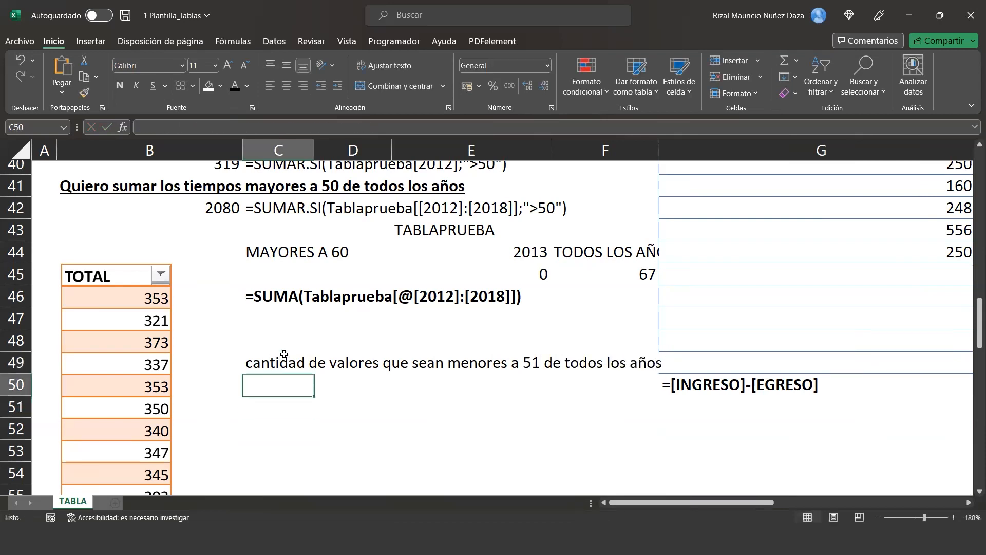
# Step: Label the cells under the exercise statement with "resultado" in C50 and "formula texto" in D50
pyautogui.write('resultado')
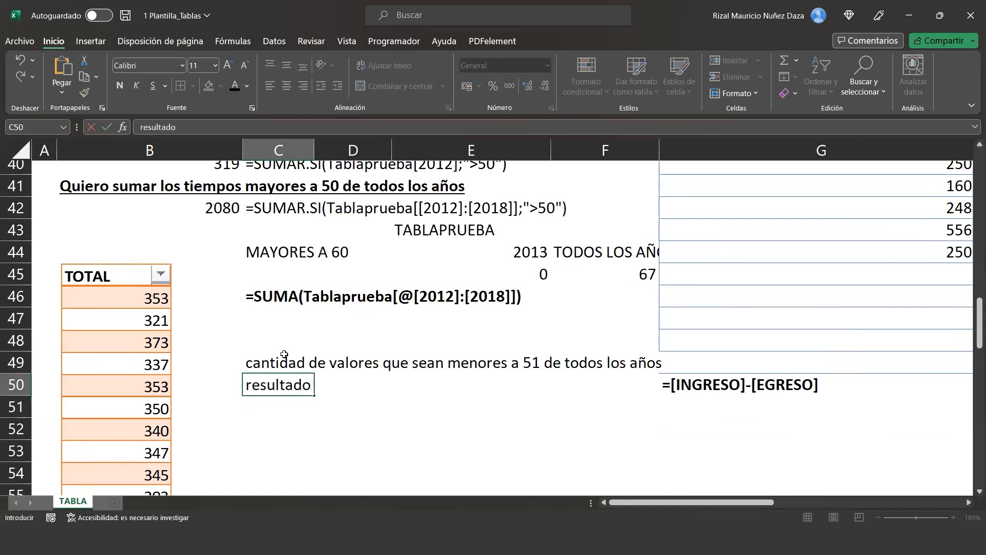
pyautogui.press('Tab')
pyautogui.write('form')
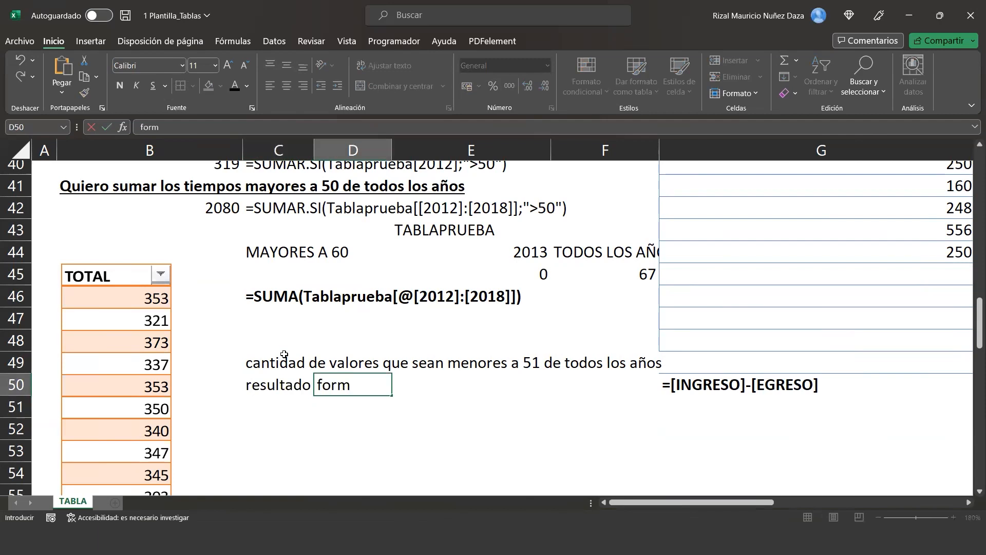
pyautogui.write('ula texto')
pyautogui.press('Return')
# Step: Compare the SUMAR.SI results and formula texts in rows 40 and 42 with the new exercise in rows 49 and 50
pyautogui.press('Up')
pyautogui.press('Up')
pyautogui.press('Up')
pyautogui.press('Up')
pyautogui.press('Up')
pyautogui.press('Up')
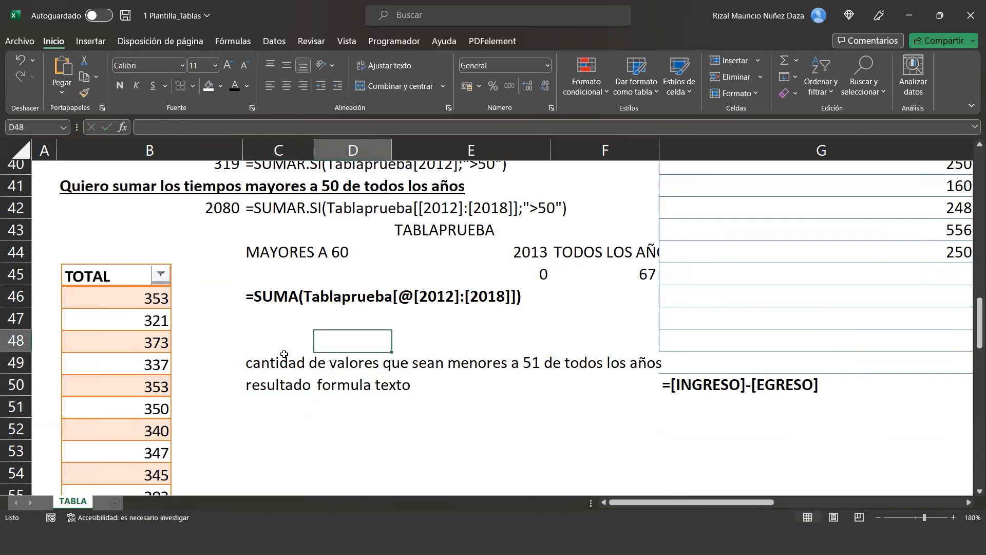
pyautogui.press('Up')
pyautogui.press('Up')
pyautogui.press('Up')
pyautogui.press('Up')
pyautogui.press('Up')
pyautogui.press('Up')
pyautogui.press('Up')
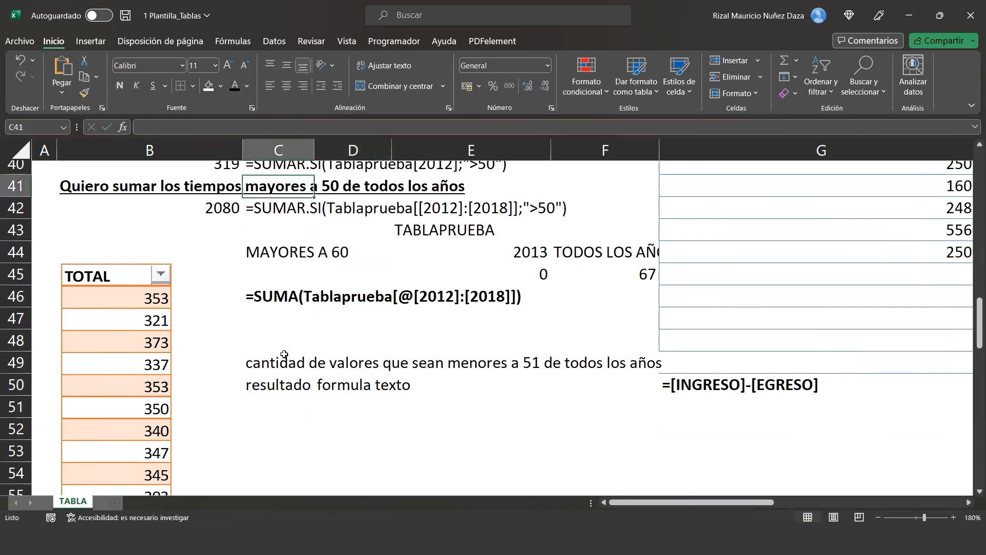
pyautogui.press('Down')
pyautogui.press('Down')
pyautogui.press('Down')
pyautogui.press('Down')
pyautogui.press('Down')
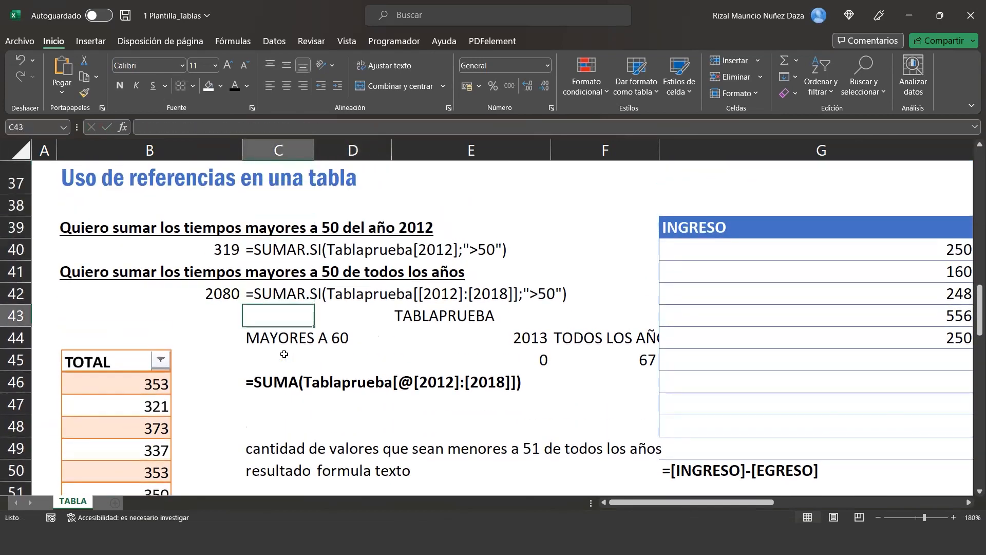
pyautogui.press('Right')
pyautogui.press('Up')
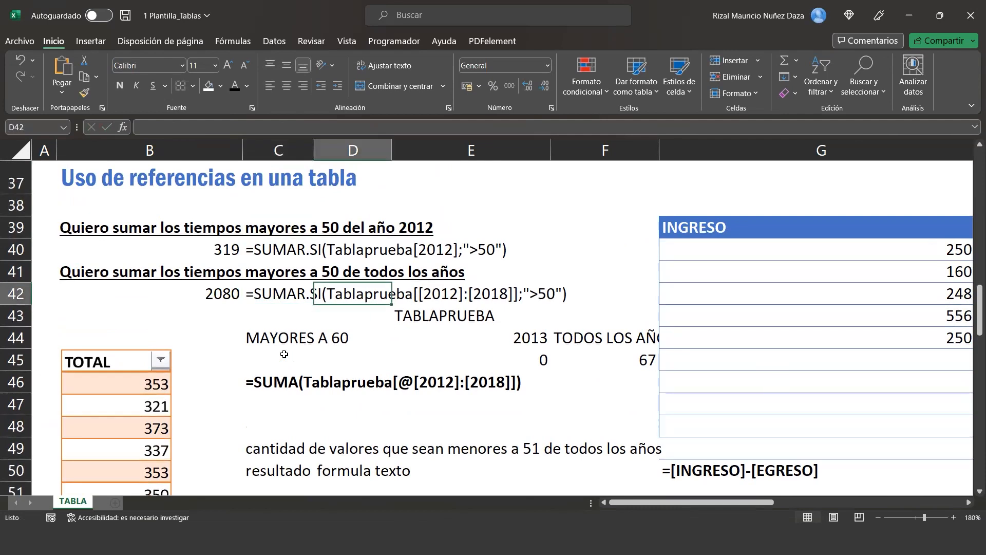
pyautogui.press('Down')
pyautogui.press('Down')
pyautogui.press('Down')
pyautogui.press('Down')
pyautogui.press('Down')
pyautogui.press('Down')
pyautogui.press('Down')
pyautogui.press('Down')
pyautogui.press('Down')
pyautogui.press('Down')
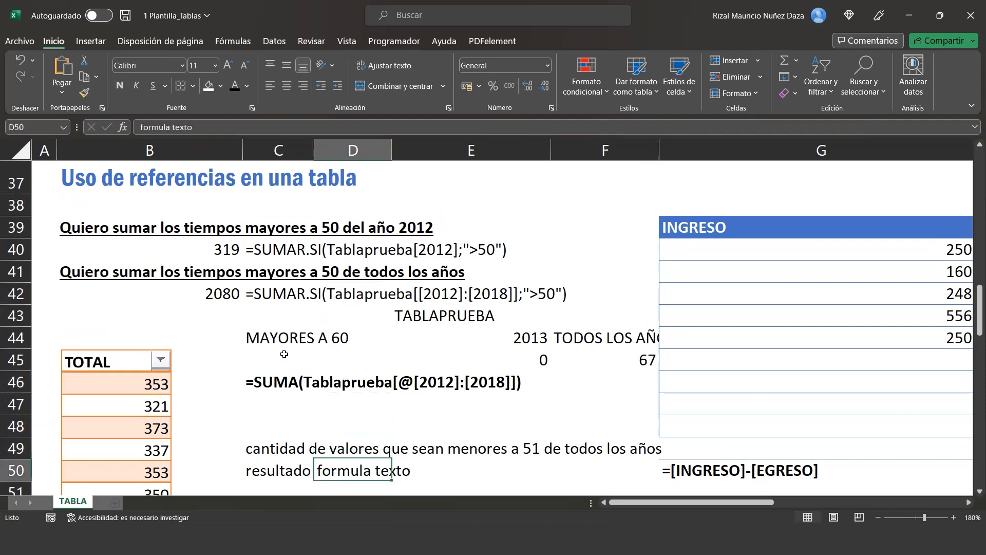
pyautogui.press('Left')
pyautogui.press('Up')
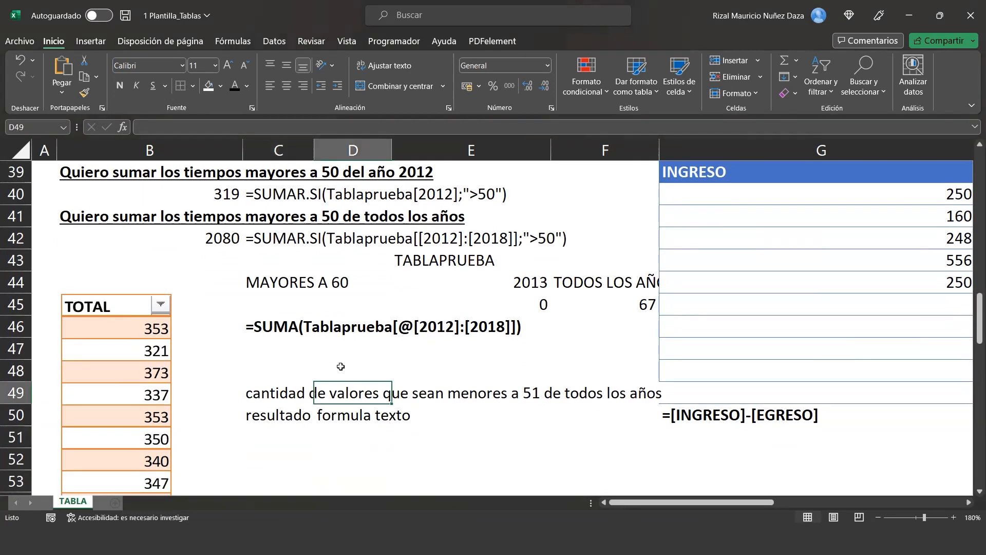
# Step: Begin a CONTAR.SI formula in C51 with the 2012 to 2018 data of Tablaprueba as its range
pyautogui.press('Down')
pyautogui.press('Down')
pyautogui.press('Down')
pyautogui.press('Left')
pyautogui.press('Up')
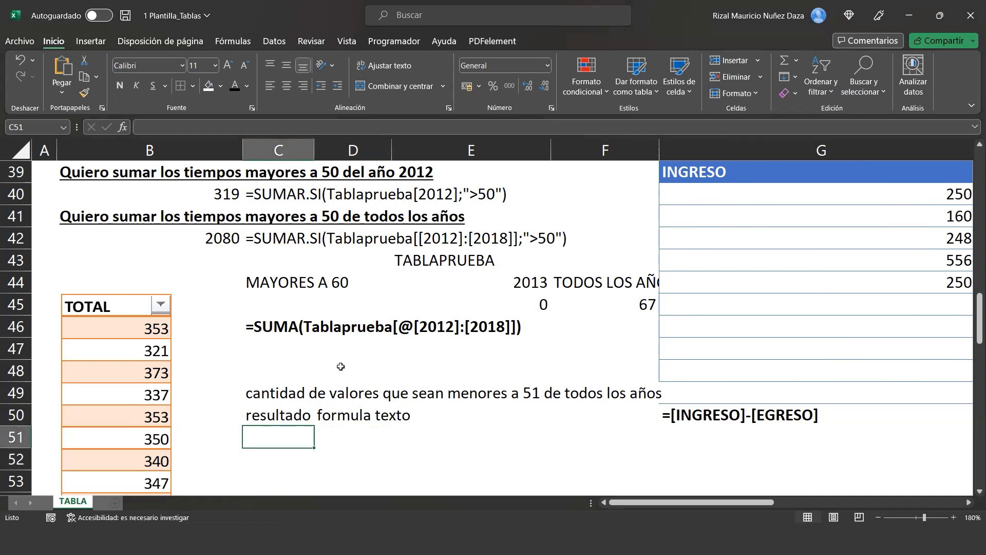
pyautogui.write('¿')
pyautogui.press('BackSpace')
pyautogui.write('=contar.si(')
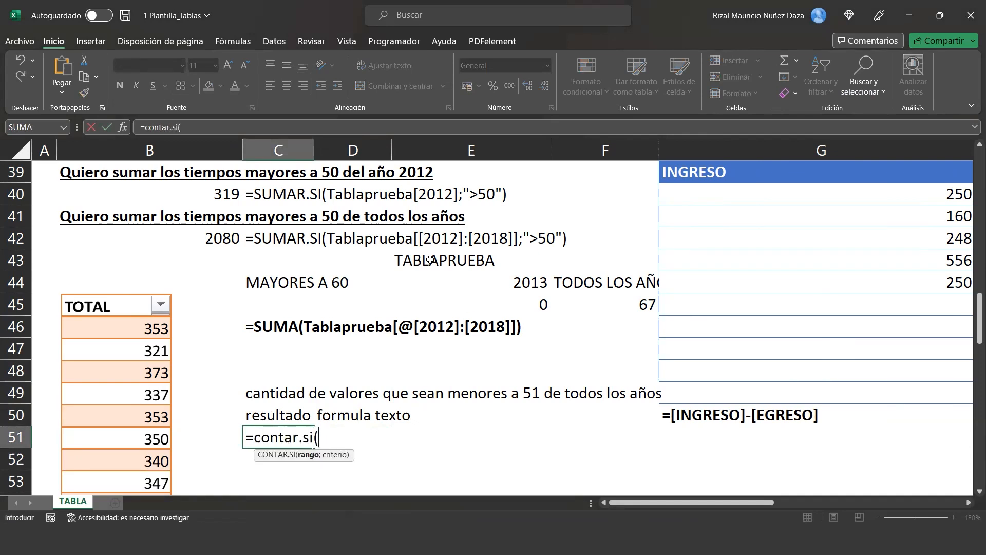
pyautogui.scroll(3, 430, 260)
pyautogui.scroll(10, 430, 259)
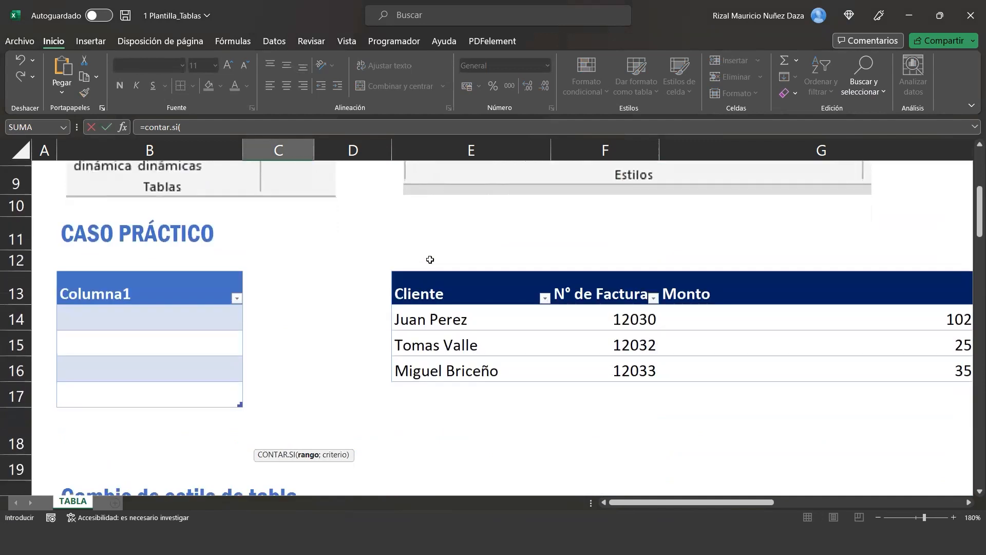
pyautogui.scroll(-4, 430, 259)
pyautogui.scroll(-3, 430, 259)
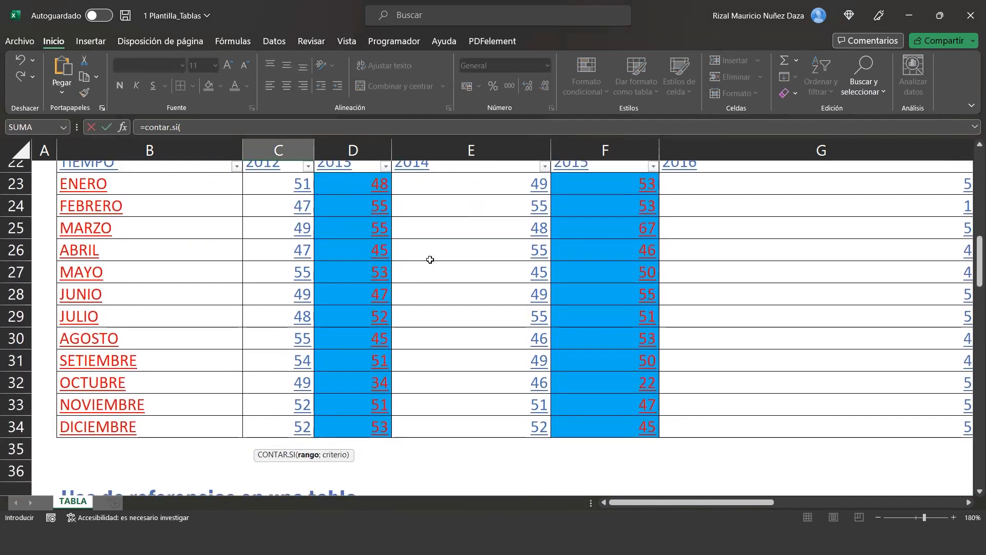
pyautogui.scroll(2, 317, 259)
pyautogui.moveTo(297, 309); pyautogui.dragTo(888, 479)
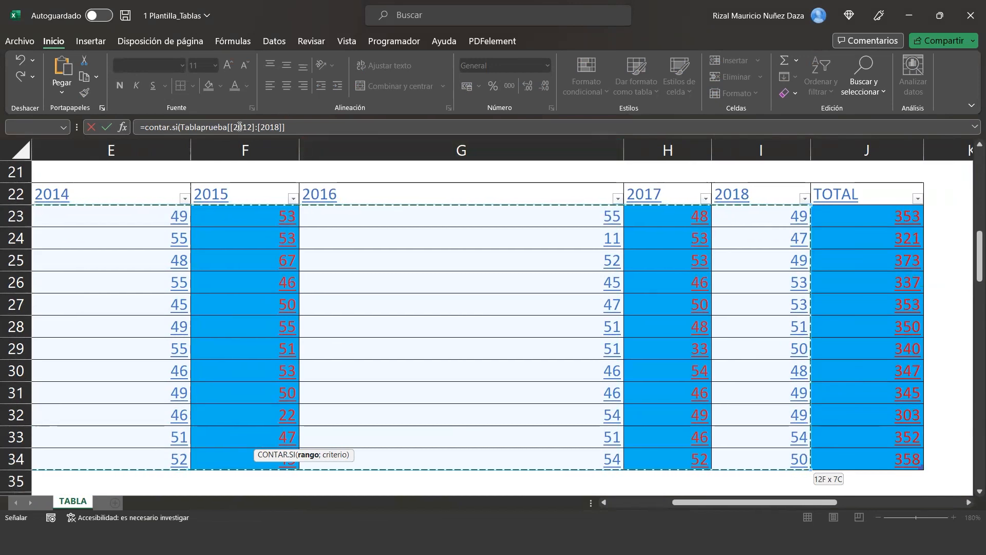
# Step: Complete the C51 formula with a semicolon separator and the criterion "<51"
pyautogui.click(304, 126)
pyautogui.write(':')
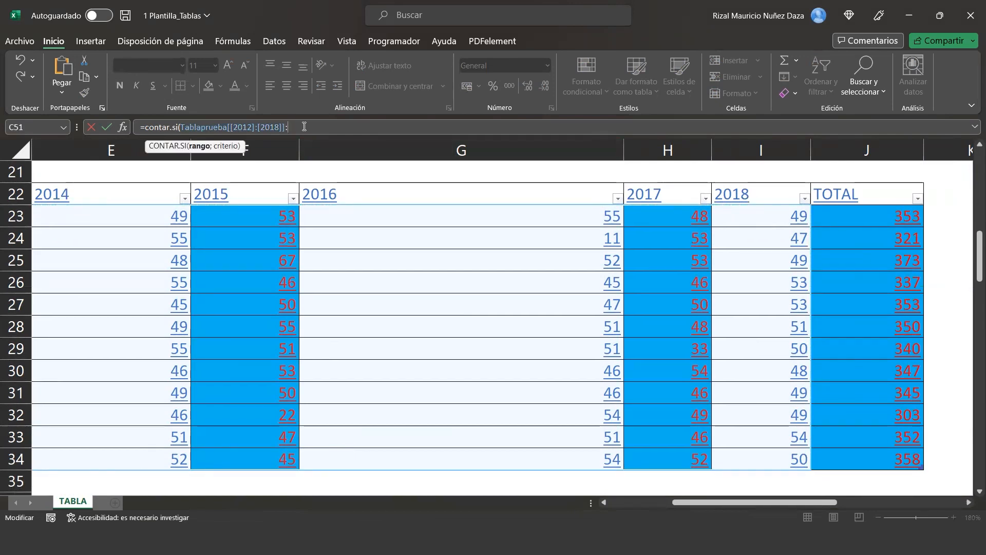
pyautogui.press('super+space')
pyautogui.write(',')
pyautogui.write('<')
pyautogui.write('"<51")')
pyautogui.click(288, 129)
pyautogui.press('BackSpace')
pyautogui.write('ñ')
pyautogui.press('BackSpace')
pyautogui.write(';')
pyautogui.press('Return')
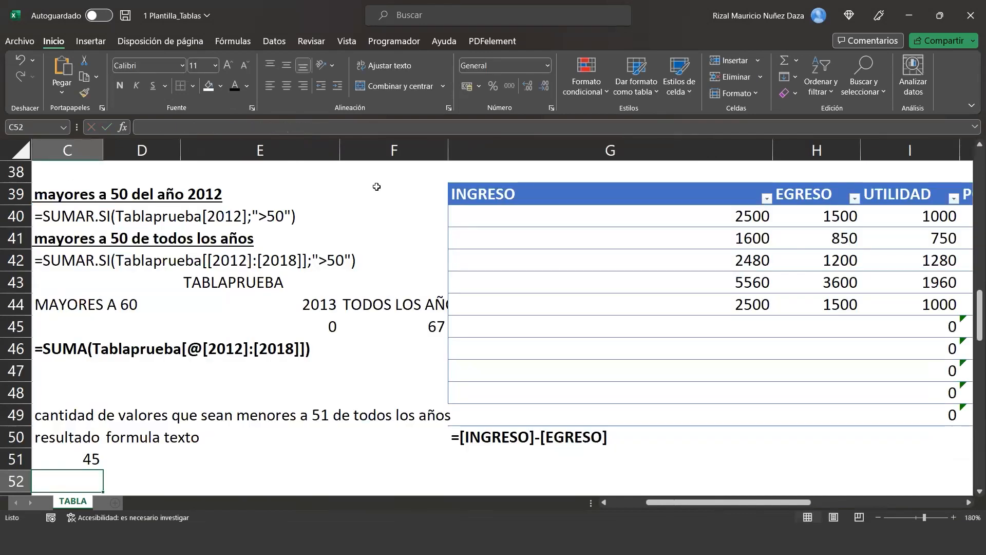
# Step: Display the C51 formula as text in D51 with FORMULATEXTO(C51)
pyautogui.click(94, 457)
pyautogui.click(139, 458)
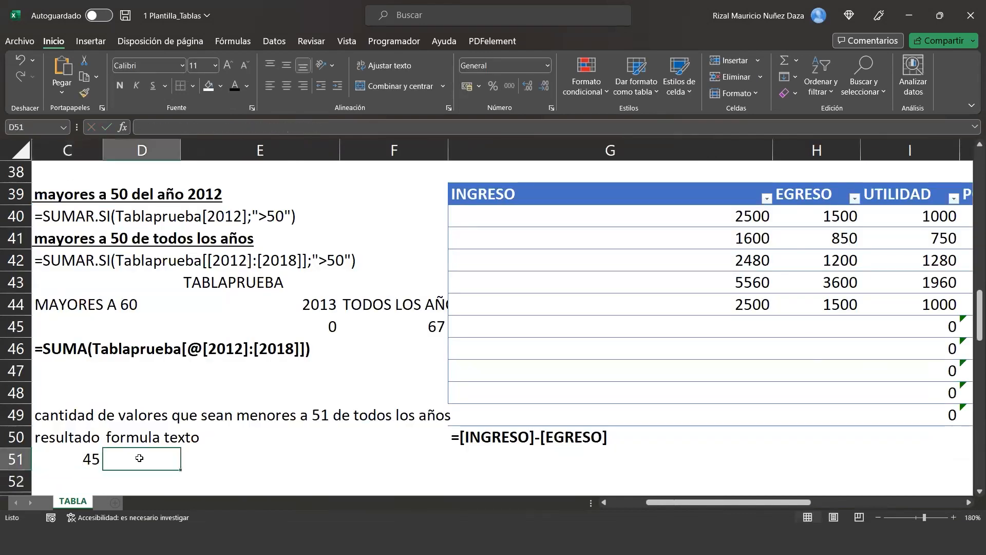
pyautogui.write('=')
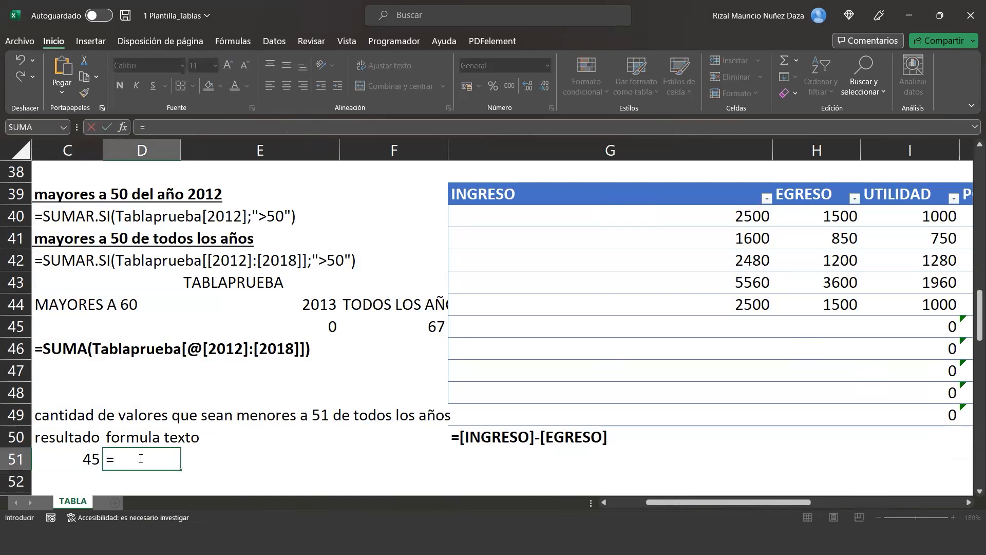
pyautogui.write('formla')
pyautogui.press('BackSpace')
pyautogui.press('BackSpace')
pyautogui.write('ulatexto)')
pyautogui.press('Return')
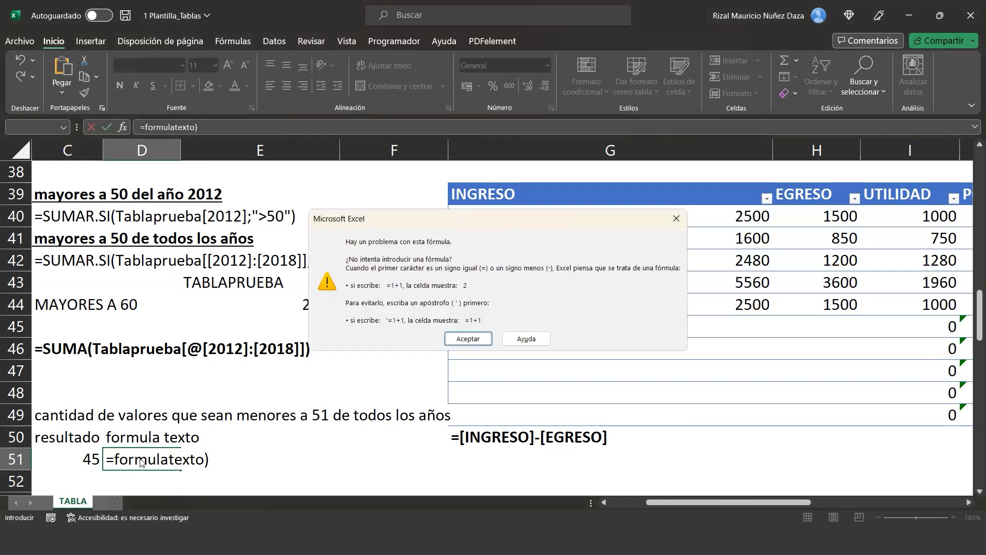
pyautogui.press('Return')
pyautogui.press('BackSpace')
pyautogui.write('(C51')
pyautogui.press('Return')
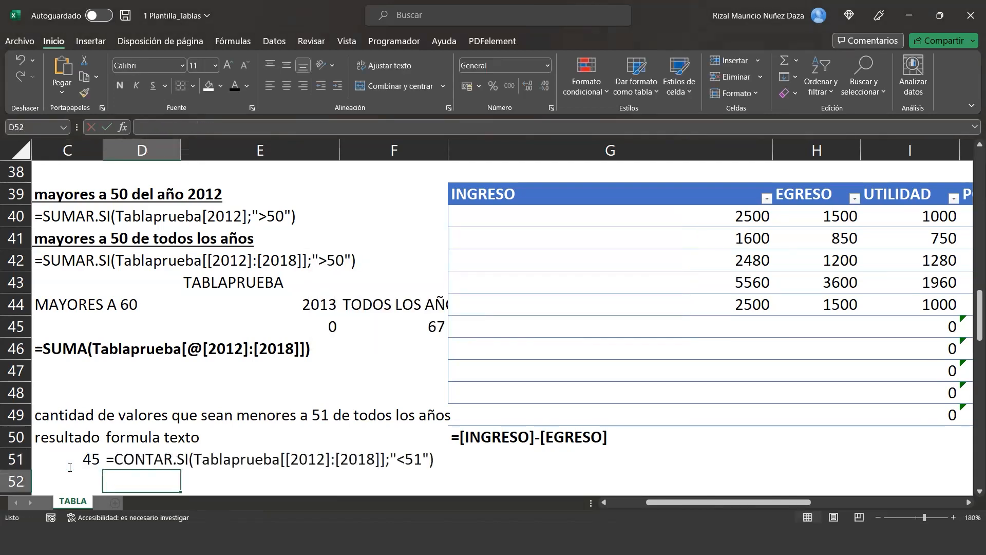
# Step: Look over the year columns and the TOTAL column of Tablaprueba
pyautogui.click(565, 220)
pyautogui.scroll(4, 565, 220)
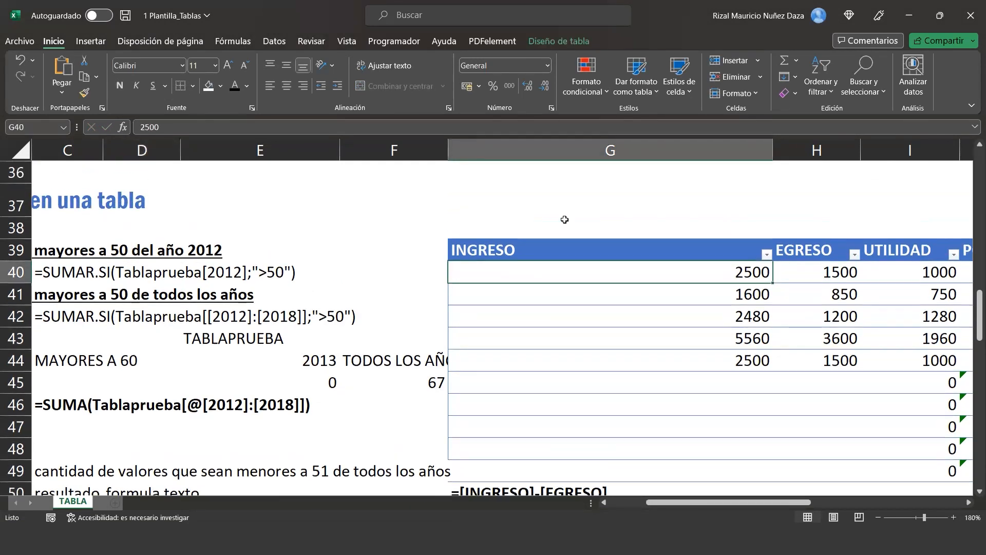
pyautogui.click(565, 219)
pyautogui.press('Right')
pyautogui.press('Right')
pyautogui.press('Right')
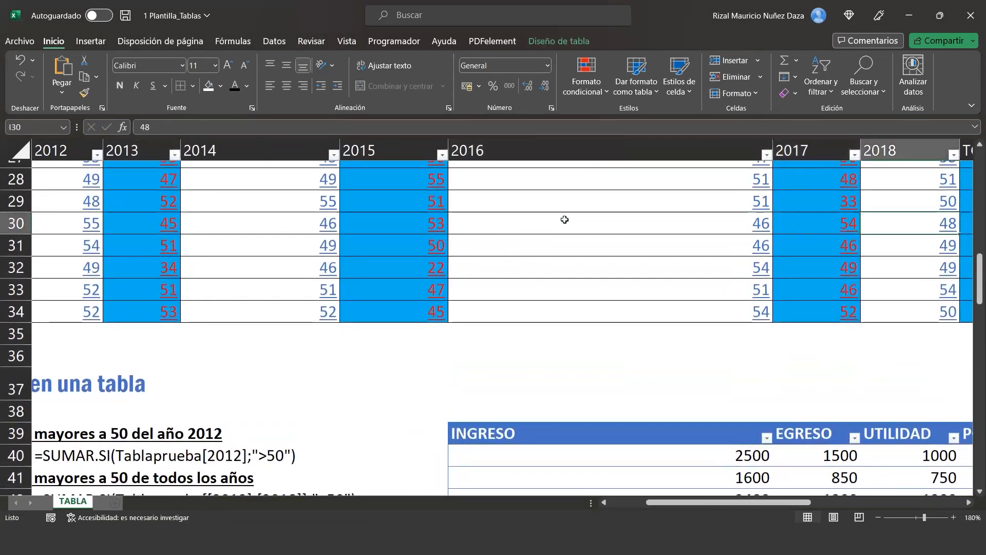
pyautogui.press('Left')
pyautogui.press('Up')
pyautogui.press('Up')
pyautogui.press('Up')
pyautogui.press('Up')
pyautogui.press('Up')
pyautogui.press('Up')
pyautogui.press('Up')
pyautogui.press('Up')
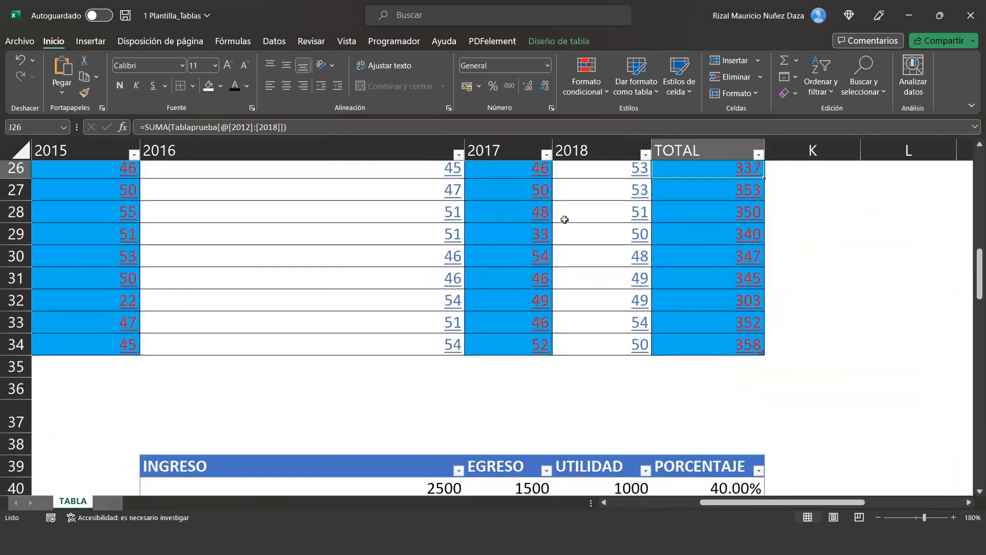
pyautogui.press('Down')
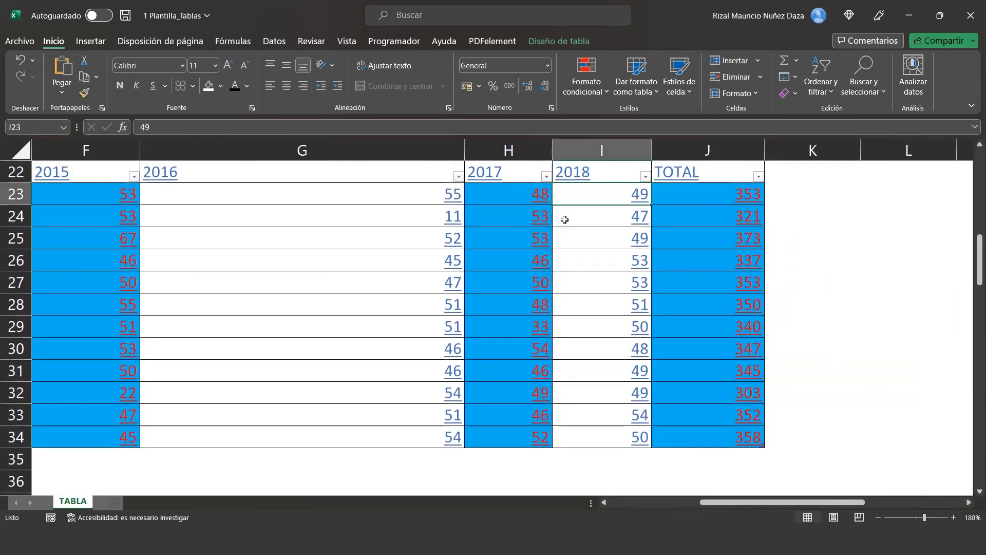
# Step: Examine the INGRESO, EGRESO, UTILIDAD and PORCENTAJE table below Tablaprueba
pyautogui.press('Down')
pyautogui.press('Down')
pyautogui.press('Down')
pyautogui.press('Down')
pyautogui.press('Down')
pyautogui.press('Down')
pyautogui.press('Down')
pyautogui.press('Down')
pyautogui.press('Down')
pyautogui.press('Down')
pyautogui.press('Down')
pyautogui.press('Down')
pyautogui.press('Down')
pyautogui.press('Down')
pyautogui.press('Down')
pyautogui.press('Down')
pyautogui.press('Down')
pyautogui.press('Down')
pyautogui.press('Down')
pyautogui.press('Down')
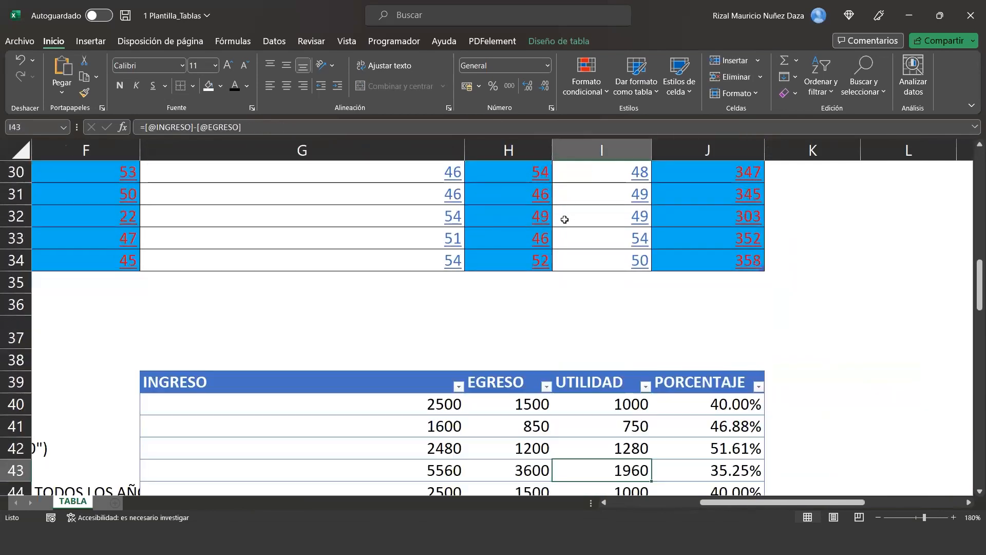
pyautogui.press('Up')
pyautogui.press('Up')
pyautogui.press('Up')
pyautogui.press('Up')
pyautogui.press('Up')
pyautogui.press('Up')
pyautogui.press('Up')
pyautogui.press('Up')
pyautogui.press('Up')
pyautogui.press('Down')
pyautogui.press('Down')
pyautogui.press('Down')
pyautogui.press('Down')
pyautogui.press('Down')
pyautogui.press('Down')
# Step: Review the CONTAR.SI exercise result and its formula text in row 51
pyautogui.press('Left')
pyautogui.press('Left')
pyautogui.press('Left')
pyautogui.press('Left')
pyautogui.press('Left')
pyautogui.press('Left')
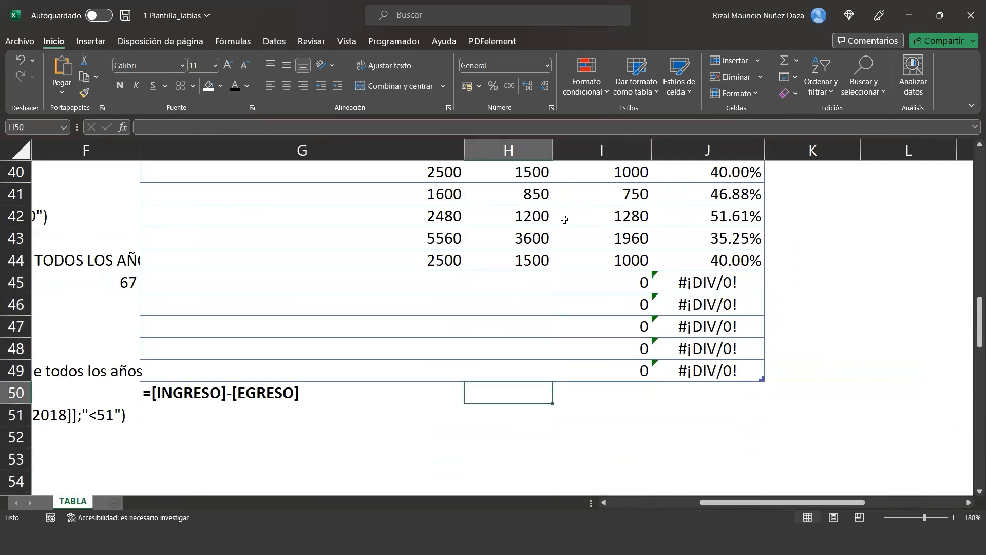
pyautogui.press('Right')
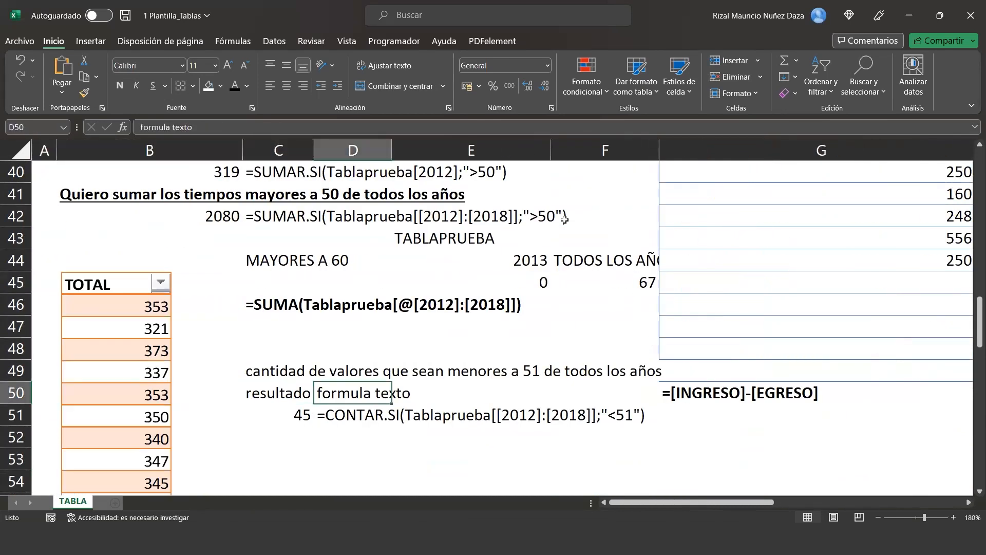
pyautogui.press('Left')
pyautogui.press('Down')
pyautogui.press('Down')
pyautogui.press('Down')
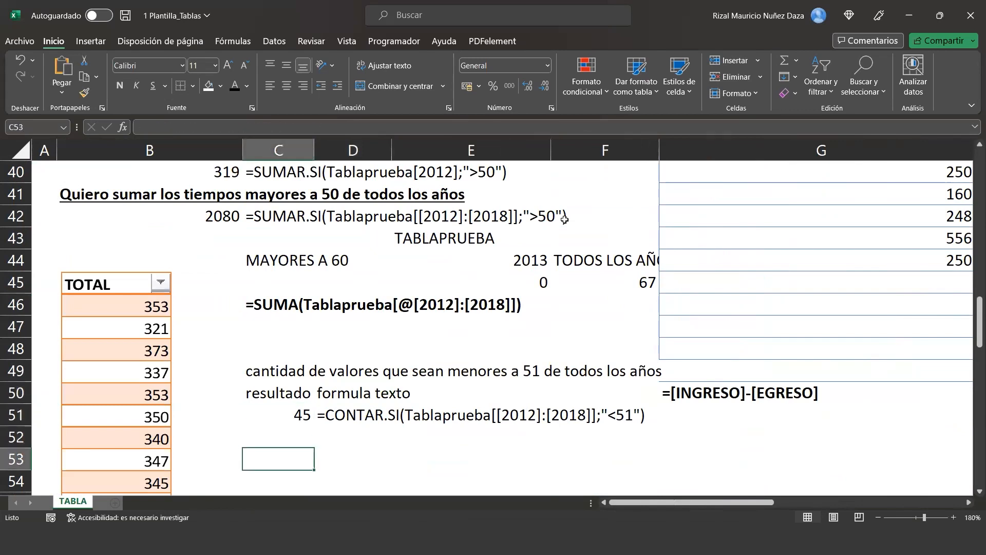
# Step: Look through the rows below the exercise, down to the "Herramientas de Tablas" section and its table style gallery
pyautogui.press('Down')
pyautogui.press('Down')
pyautogui.press('Down')
pyautogui.press('Down')
pyautogui.press('Down')
pyautogui.press('Down')
pyautogui.press('Down')
pyautogui.press('Down')
pyautogui.press('Down')
pyautogui.press('Down')
pyautogui.press('Down')
pyautogui.press('Up')
pyautogui.press('Up')
pyautogui.press('Up')
pyautogui.press('Up')
pyautogui.press('Up')
pyautogui.press('Up')
pyautogui.press('Up')
pyautogui.press('Up')
pyautogui.press('Up')
pyautogui.press('Up')
pyautogui.press('Up')
pyautogui.press('Up')
pyautogui.press('Up')
pyautogui.press('Up')
pyautogui.press('Up')
pyautogui.press('Up')
pyautogui.press('Up')
pyautogui.press('Up')
pyautogui.press('Up')
pyautogui.press('Up')
pyautogui.press('Up')
pyautogui.press('Up')
pyautogui.press('Up')
pyautogui.press('Up')
pyautogui.press('Up')
pyautogui.press('Up')
pyautogui.press('Down')
pyautogui.press('Down')
pyautogui.press('Down')
pyautogui.press('Down')
pyautogui.press('Down')
pyautogui.press('Down')
pyautogui.press('Down')
pyautogui.press('Down')
pyautogui.press('Down')
pyautogui.press('Down')
pyautogui.press('Down')
pyautogui.press('Down')
pyautogui.press('Down')
pyautogui.press('Down')
pyautogui.press('Down')
pyautogui.press('Down')
pyautogui.press('Down')
pyautogui.press('Down')
pyautogui.press('Down')
pyautogui.press('Down')
pyautogui.press('Down')
pyautogui.press('Down')
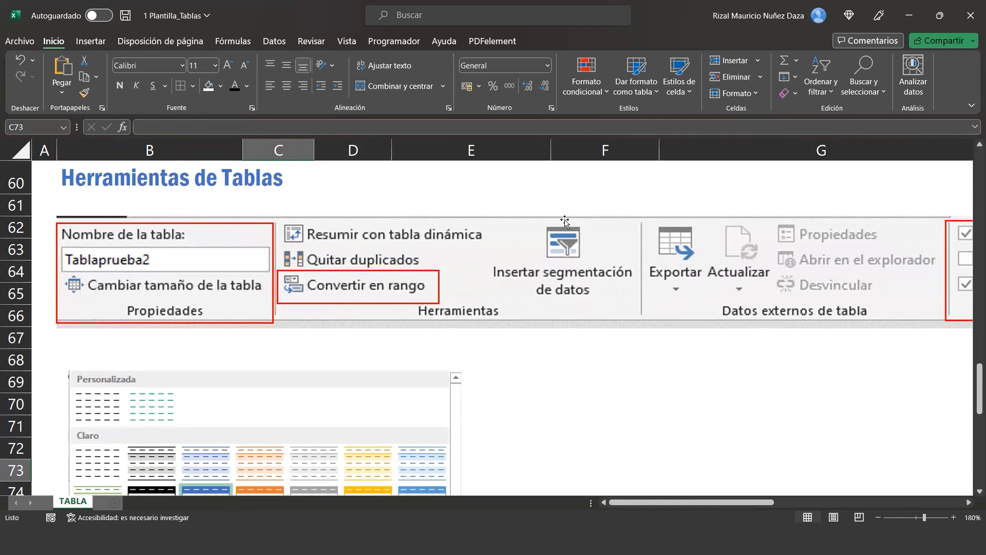
# Step: Look over the Propiedades and Herramientas groups pictured under "Herramientas de Tablas" and the rows just below them
pyautogui.click(492, 350)
pyautogui.press('Down')
pyautogui.press('Down')
pyautogui.press('Down')
pyautogui.press('Down')
pyautogui.press('Down')
pyautogui.press('Down')
pyautogui.press('Down')
pyautogui.press('Down')
pyautogui.press('Down')
pyautogui.press('Down')
pyautogui.press('Down')
pyautogui.press('Down')
pyautogui.press('Down')
pyautogui.press('Down')
pyautogui.press('Down')
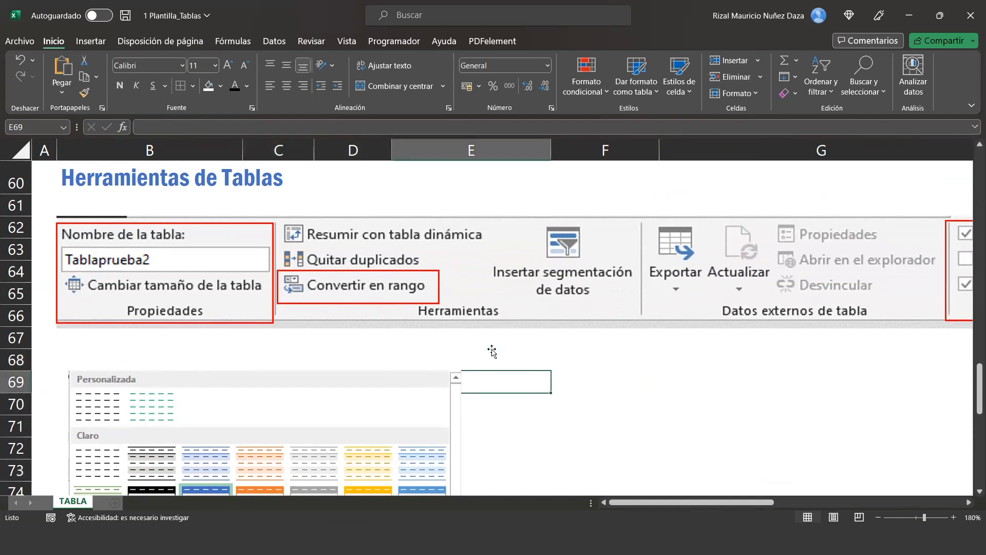
pyautogui.press('Up')
pyautogui.press('Up')
pyautogui.press('Up')
pyautogui.press('Up')
pyautogui.press('Up')
pyautogui.press('Up')
pyautogui.press('Up')
pyautogui.press('Up')
pyautogui.press('Up')
pyautogui.press('Up')
pyautogui.press('Up')
pyautogui.press('Up')
pyautogui.press('Up')
pyautogui.press('Up')
pyautogui.press('Up')
pyautogui.press('Up')
pyautogui.press('Up')
pyautogui.press('Up')
pyautogui.press('Up')
pyautogui.press('Up')
pyautogui.press('Up')
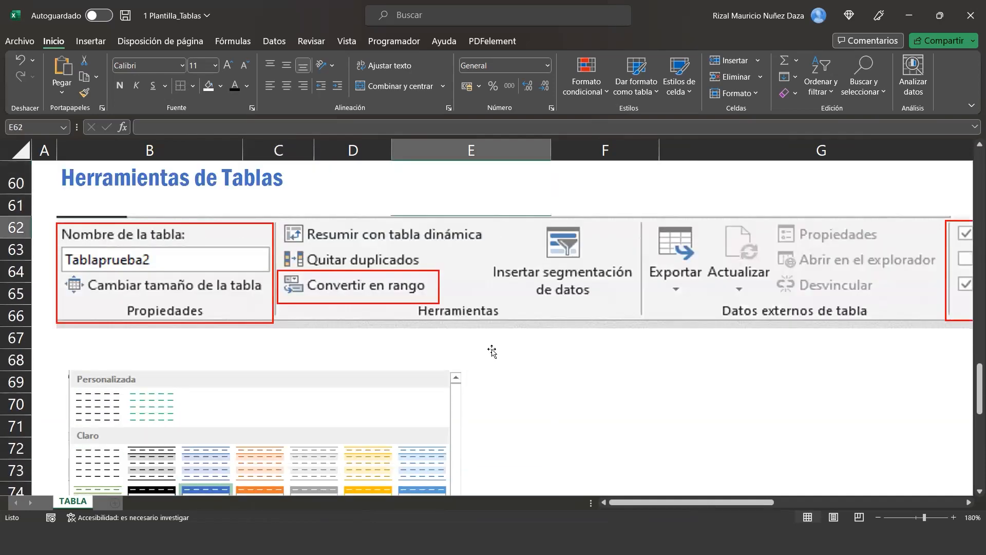
# Step: Look across the full width of the "Herramientas de Tablas" ribbon picture and return to its beginning in column B
pyautogui.press('Right')
pyautogui.press('Right')
pyautogui.press('Right')
pyautogui.press('Right')
pyautogui.press('Right')
pyautogui.press('Right')
pyautogui.press('Right')
pyautogui.press('Right')
pyautogui.press('Right')
pyautogui.press('Right')
pyautogui.press('Right')
pyautogui.press('Left')
pyautogui.press('Left')
pyautogui.press('Left')
pyautogui.press('Left')
pyautogui.press('Left')
pyautogui.press('Left')
pyautogui.press('Left')
pyautogui.press('Left')
pyautogui.press('Left')
pyautogui.press('Left')
pyautogui.press('Left')
pyautogui.press('Left')
pyautogui.press('Left')
pyautogui.press('Left')
pyautogui.press('Left')
pyautogui.press('Down')
pyautogui.press('Down')
pyautogui.press('Right')
pyautogui.press('Down')
pyautogui.press('Down')
pyautogui.press('Down')
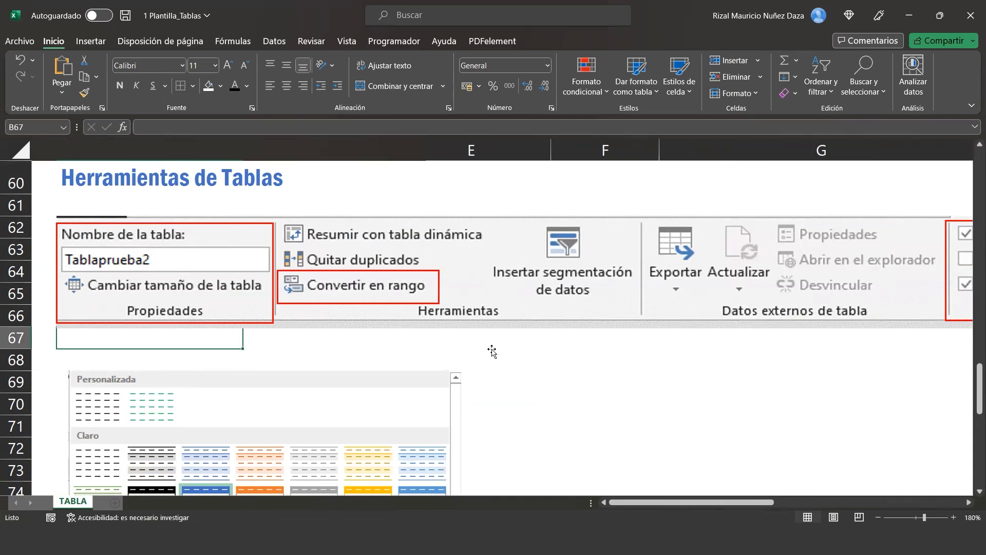
# Step: Examine the "Opciones de estilo de tabla" and "Estilos de tabla" groups in the ribbon picture
pyautogui.press('Right')
pyautogui.press('Right')
pyautogui.press('Right')
pyautogui.press('Right')
pyautogui.press('Right')
pyautogui.press('Right')
pyautogui.press('Right')
pyautogui.press('Right')
pyautogui.press('Right')
pyautogui.press('Right')
pyautogui.press('Right')
pyautogui.press('Right')
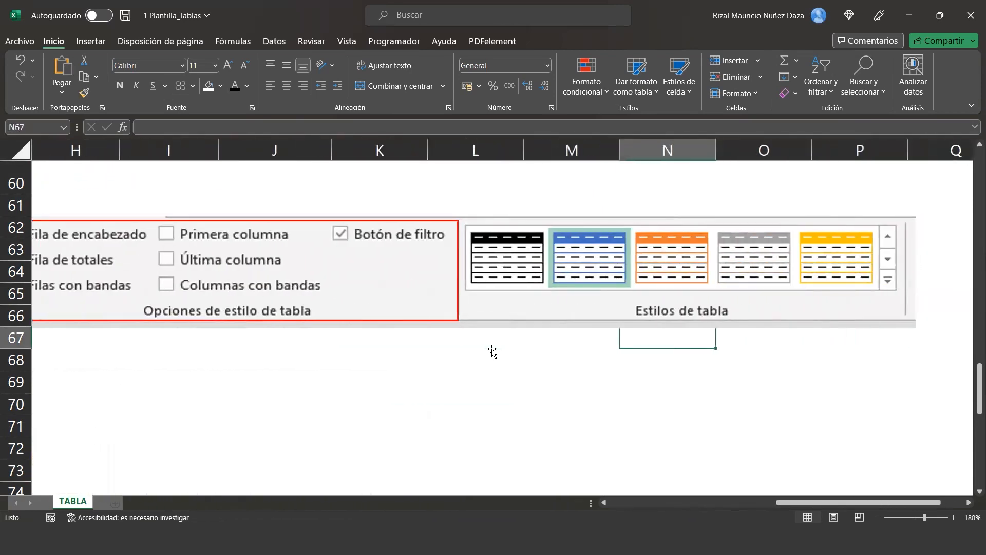
pyautogui.press('Left')
pyautogui.press('Left')
pyautogui.press('Left')
pyautogui.press('Left')
pyautogui.press('Left')
pyautogui.press('Left')
pyautogui.press('Left')
pyautogui.press('Left')
pyautogui.press('Left')
pyautogui.press('Left')
pyautogui.press('Left')
pyautogui.press('Left')
pyautogui.press('Left')
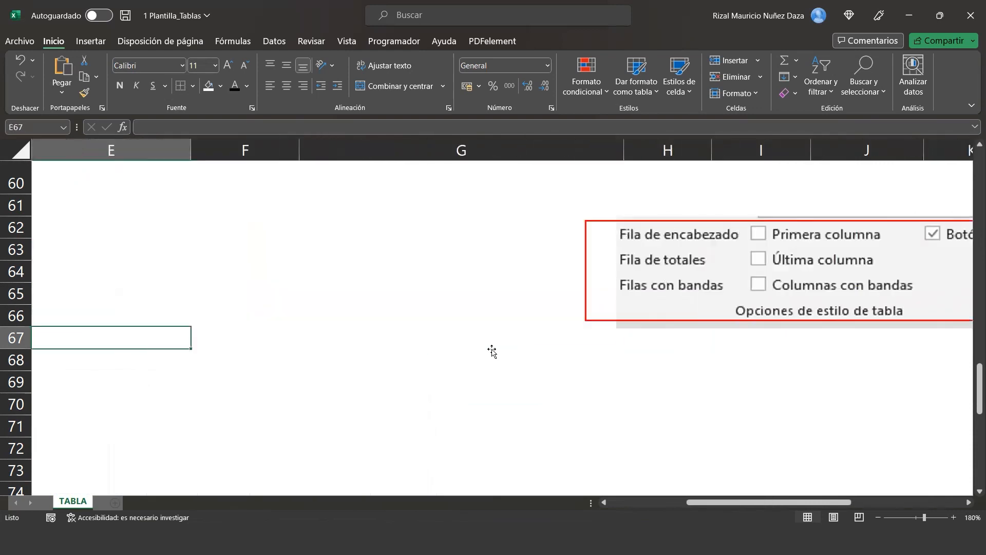
# Step: Review the Claro, Medio and Oscuro table styles in the gallery picture and the list of summary functions near row 88
pyautogui.press('Down')
pyautogui.press('Down')
pyautogui.press('Down')
pyautogui.press('Down')
pyautogui.press('Down')
pyautogui.press('Down')
pyautogui.press('Down')
pyautogui.press('Down')
pyautogui.press('Down')
pyautogui.press('Down')
pyautogui.press('Down')
pyautogui.press('Down')
pyautogui.press('Down')
pyautogui.press('Down')
pyautogui.press('Down')
pyautogui.press('Down')
pyautogui.press('Down')
pyautogui.press('Down')
pyautogui.press('Down')
pyautogui.press('Down')
pyautogui.press('Down')
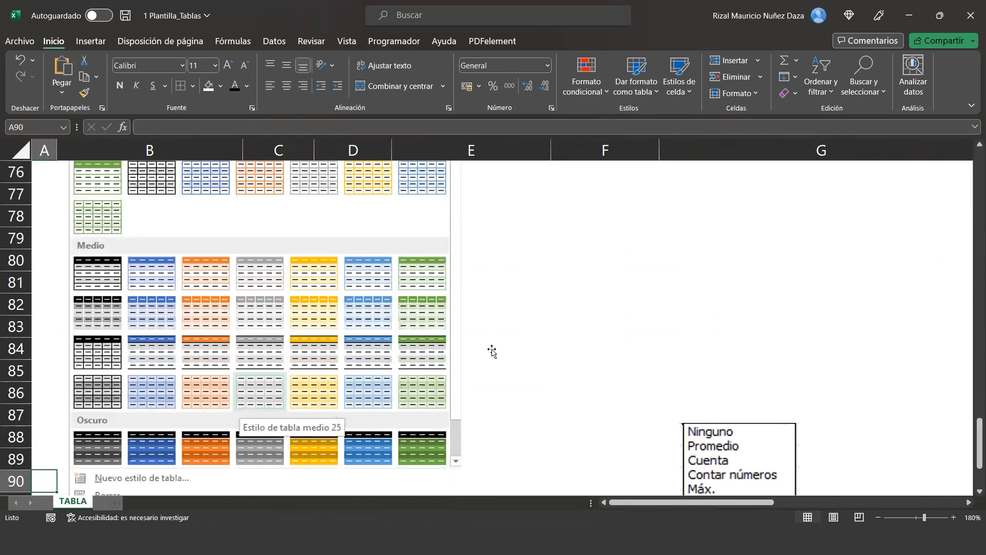
pyautogui.press('Up')
pyautogui.press('Up')
pyautogui.press('Up')
pyautogui.press('Up')
pyautogui.press('Up')
pyautogui.press('Up')
pyautogui.press('Up')
pyautogui.press('Up')
pyautogui.press('Up')
pyautogui.press('Up')
pyautogui.press('Up')
pyautogui.press('Up')
pyautogui.press('Up')
pyautogui.press('Up')
pyautogui.press('Up')
pyautogui.press('Up')
pyautogui.press('Up')
pyautogui.press('Up')
pyautogui.press('Up')
pyautogui.press('Up')
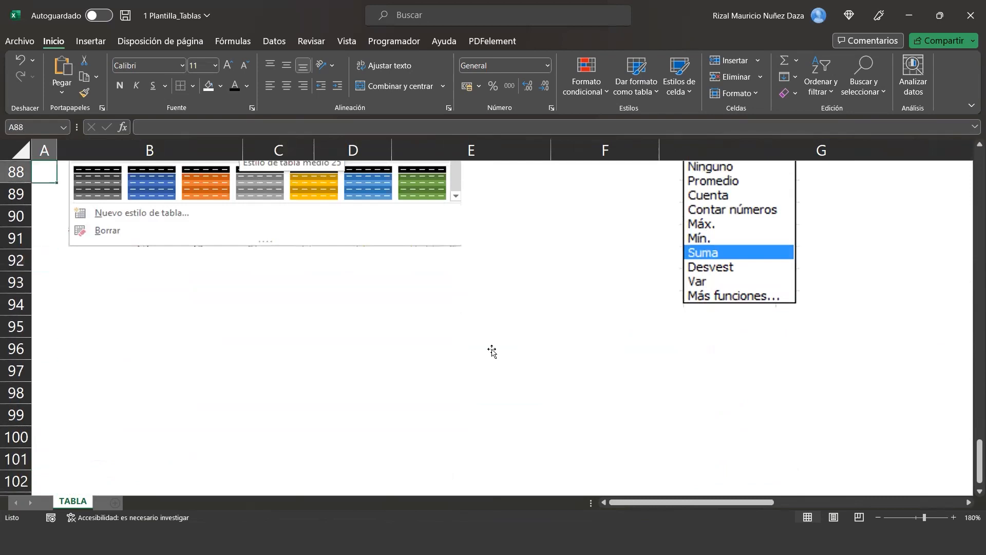
# Step: Look back up through the sheet to the rows above the "Herramientas de Tablas" heading, as far as row 51
pyautogui.press('Up')
pyautogui.press('Up')
pyautogui.press('Up')
pyautogui.press('Up')
pyautogui.press('Up')
pyautogui.press('Up')
pyautogui.press('Up')
pyautogui.press('Up')
pyautogui.press('Up')
pyautogui.press('Up')
pyautogui.press('Up')
pyautogui.press('Up')
pyautogui.press('Up')
pyautogui.press('Up')
pyautogui.press('Up')
pyautogui.press('Up')
pyautogui.press('Up')
pyautogui.press('Up')
pyautogui.press('Up')
pyautogui.press('Up')
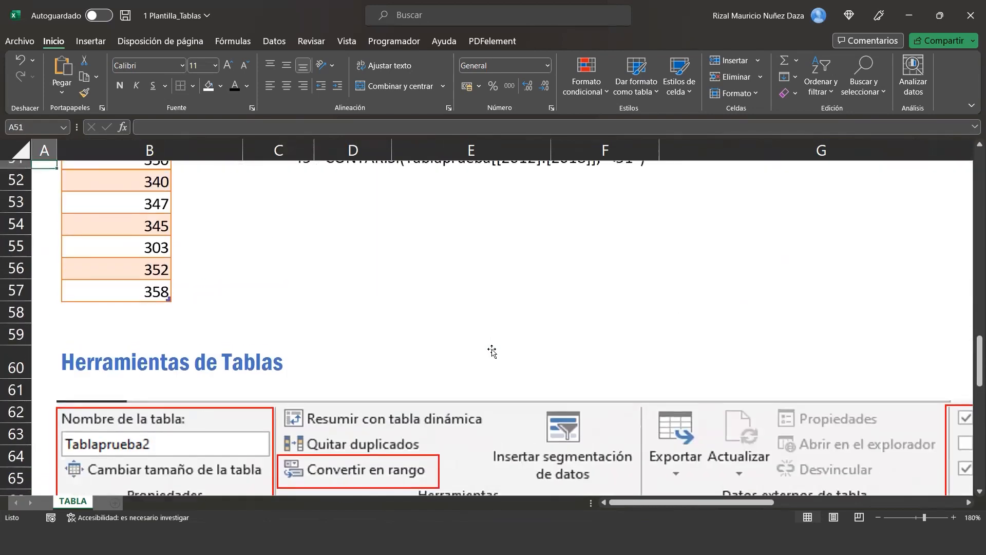
# Step: Look back over the monthly times table and across "Uso de referencias en una tabla" to the INGRESO header in G39
pyautogui.press('Up')
pyautogui.press('Up')
pyautogui.press('Up')
pyautogui.press('Up')
pyautogui.press('Up')
pyautogui.press('Up')
pyautogui.press('Up')
pyautogui.press('Up')
pyautogui.press('Up')
pyautogui.press('Up')
pyautogui.press('Up')
pyautogui.press('Up')
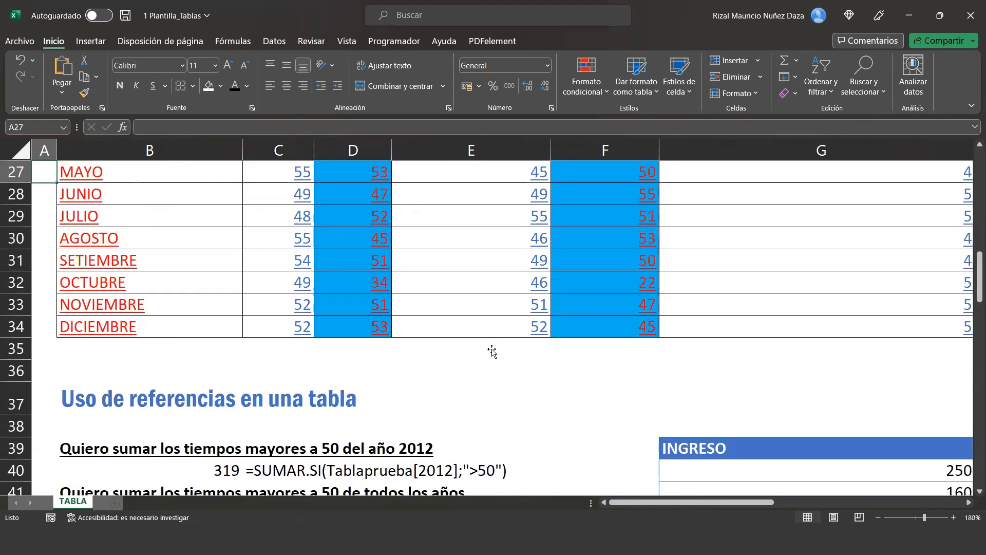
pyautogui.press('Right')
pyautogui.press('Down')
pyautogui.press('Down')
pyautogui.press('Down')
pyautogui.press('Down')
pyautogui.press('Down')
pyautogui.press('Down')
pyautogui.press('Down')
pyautogui.press('Down')
pyautogui.press('Down')
pyautogui.press('Right')
pyautogui.press('Right')
pyautogui.press('Right')
pyautogui.press('Right')
pyautogui.press('Right')
pyautogui.press('Right')
pyautogui.press('Right')
pyautogui.press('Right')
pyautogui.press('Right')
pyautogui.press('Right')
pyautogui.press('Right')
pyautogui.press('Right')
pyautogui.press('Left')
pyautogui.press('Left')
pyautogui.press('Left')
pyautogui.press('Left')
pyautogui.press('Left')
pyautogui.press('Left')
pyautogui.press('Left')
pyautogui.press('Down')
pyautogui.press('Down')
pyautogui.press('Down')
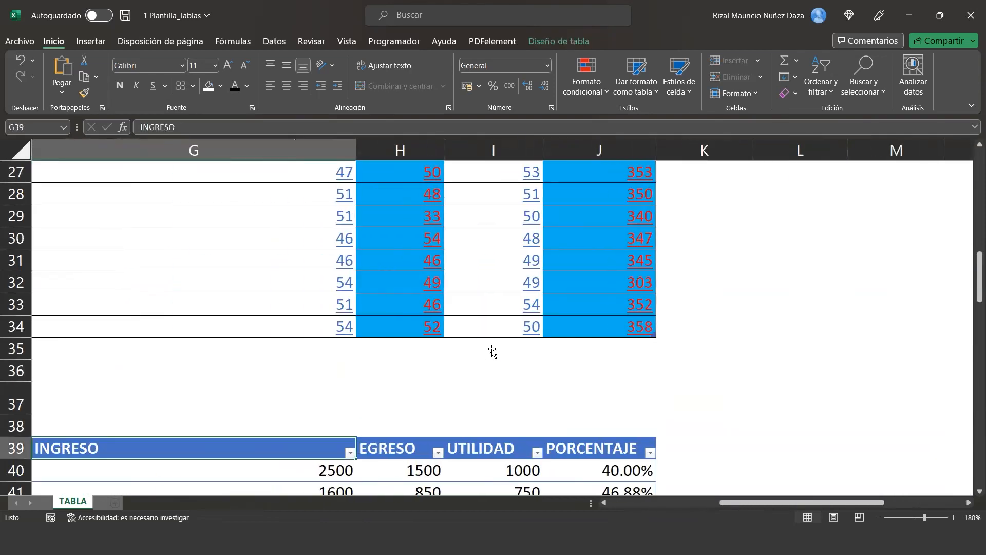
# Step: Look over the rows and formulas of the INGRESO, EGRESO, UTILIDAD and PORCENTAJE table, ending in cell G40
pyautogui.press('Down')
pyautogui.press('Down')
pyautogui.press('Down')
pyautogui.press('Down')
pyautogui.press('Down')
pyautogui.press('Down')
pyautogui.press('Up')
pyautogui.press('Up')
pyautogui.press('Up')
pyautogui.press('Up')
pyautogui.press('Up')
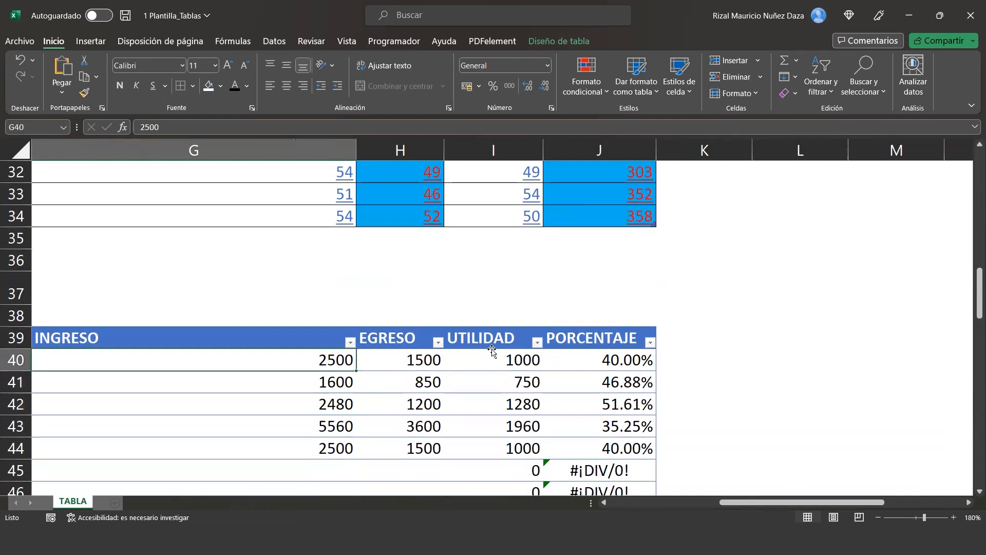
pyautogui.click(455, 390)
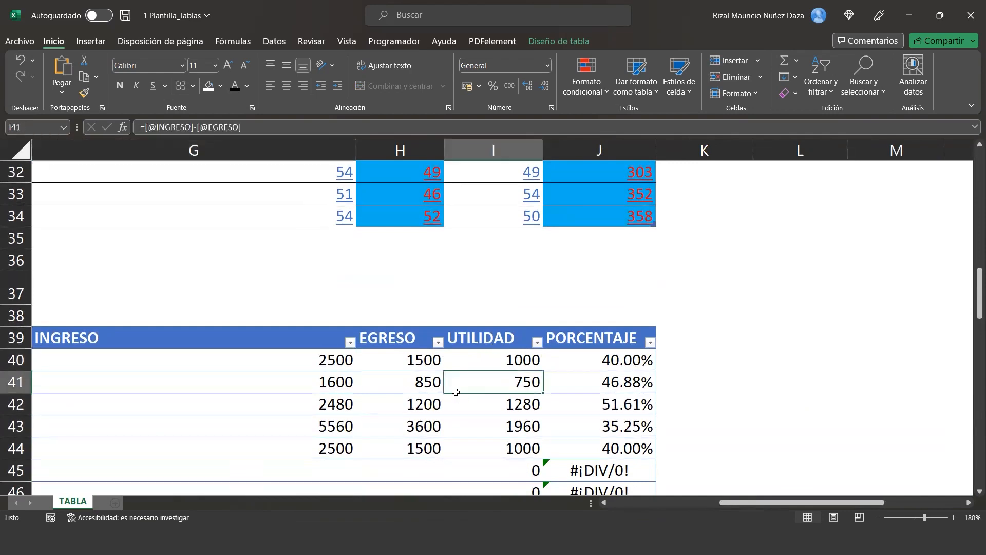
pyautogui.click(339, 363)
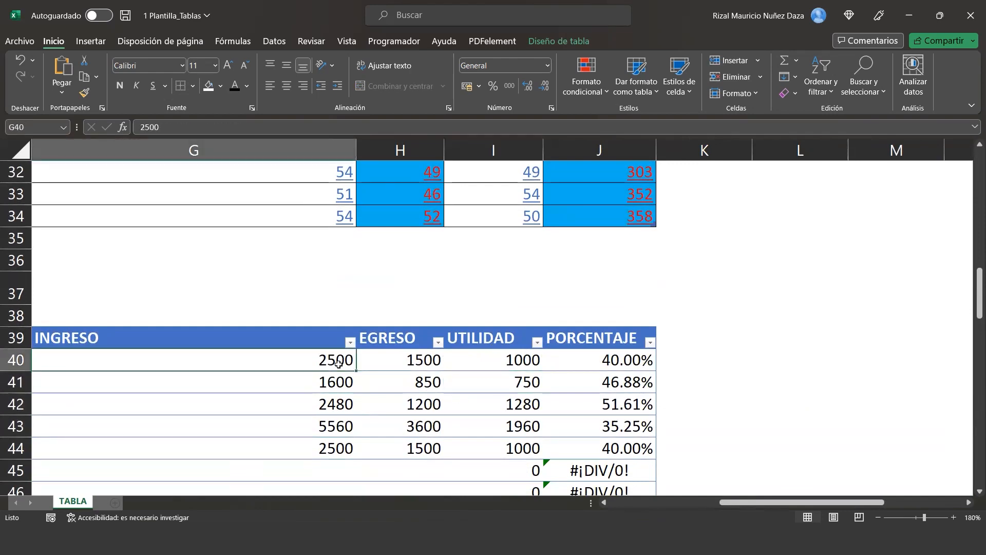
# Step: Try to rename the INGRESO table as "utilidades operacion", with a space in the name
pyautogui.click(557, 43)
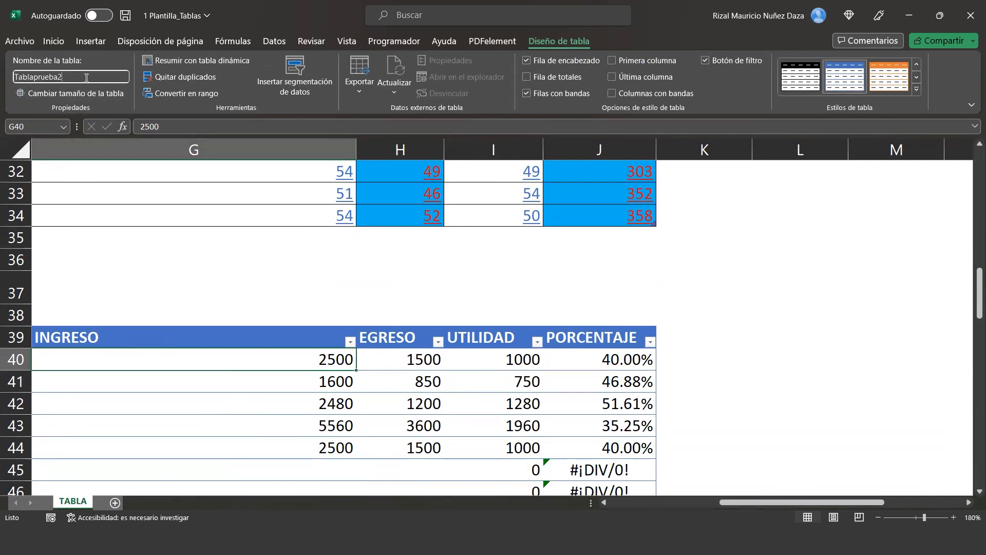
pyautogui.press('BackSpace')
pyautogui.press('BackSpace')
pyautogui.press('BackSpace')
pyautogui.press('BackSpace')
pyautogui.press('BackSpace')
pyautogui.press('BackSpace')
pyautogui.press('BackSpace')
pyautogui.press('BackSpace')
pyautogui.press('BackSpace')
pyautogui.press('BackSpace')
pyautogui.press('BackSpace')
pyautogui.press('BackSpace')
pyautogui.write('Utilidad')
pyautogui.write('deoperacion')
pyautogui.press('BackSpace')
pyautogui.press('BackSpace')
pyautogui.press('BackSpace')
pyautogui.press('BackSpace')
pyautogui.press('BackSpace')
pyautogui.press('BackSpace')
pyautogui.press('BackSpace')
pyautogui.press('BackSpace')
pyautogui.press('BackSpace')
pyautogui.press('BackSpace')
pyautogui.press('BackSpace')
pyautogui.press('BackSpace')
pyautogui.press('BackSpace')
pyautogui.press('BackSpace')
pyautogui.press('BackSpace')
pyautogui.press('BackSpace')
pyautogui.press('BackSpace')
pyautogui.press('BackSpace')
pyautogui.press('BackSpace')
pyautogui.write('utilidades operacion')
pyautogui.press('Return')
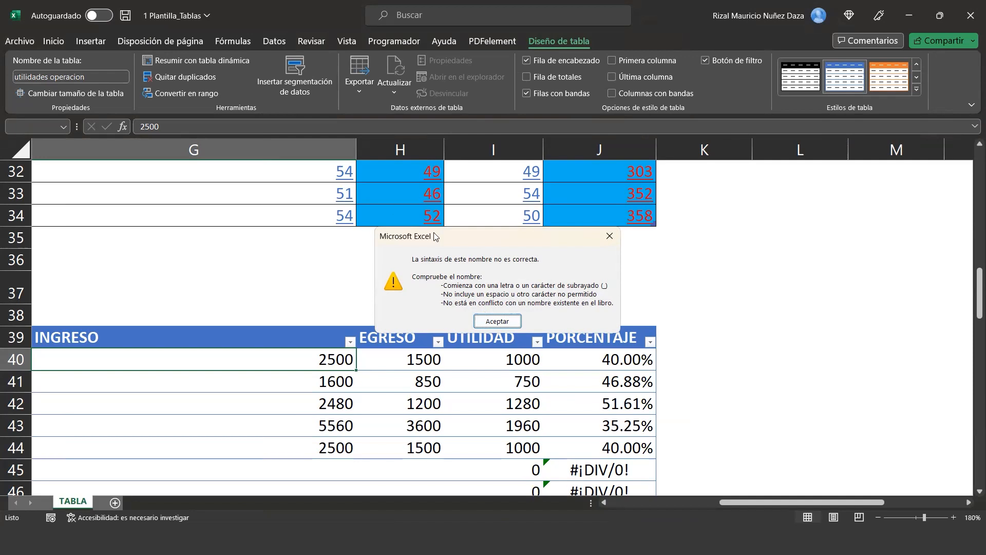
pyautogui.press('Return')
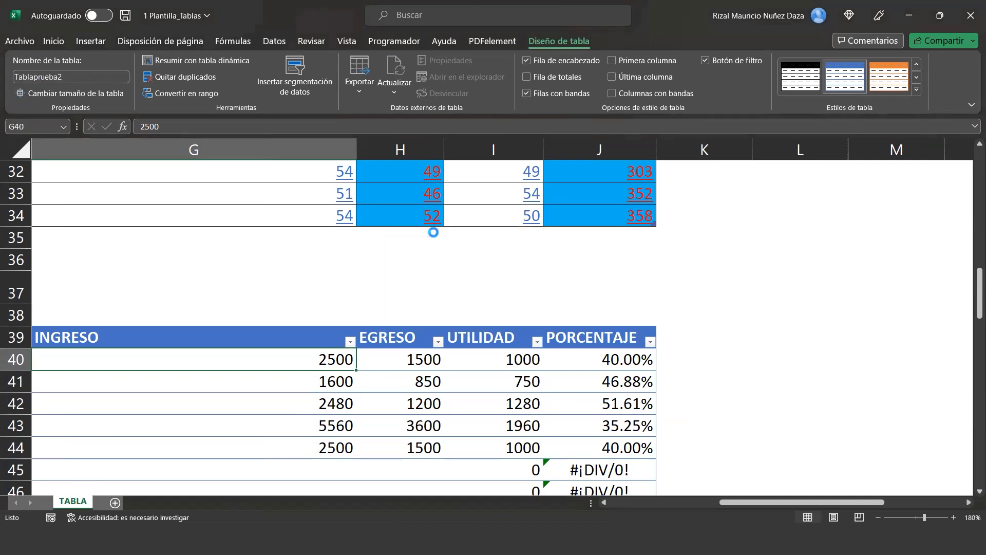
# Step: Rename the INGRESO table as utilidad_operacion
pyautogui.click(110, 76)
pyautogui.write('u')
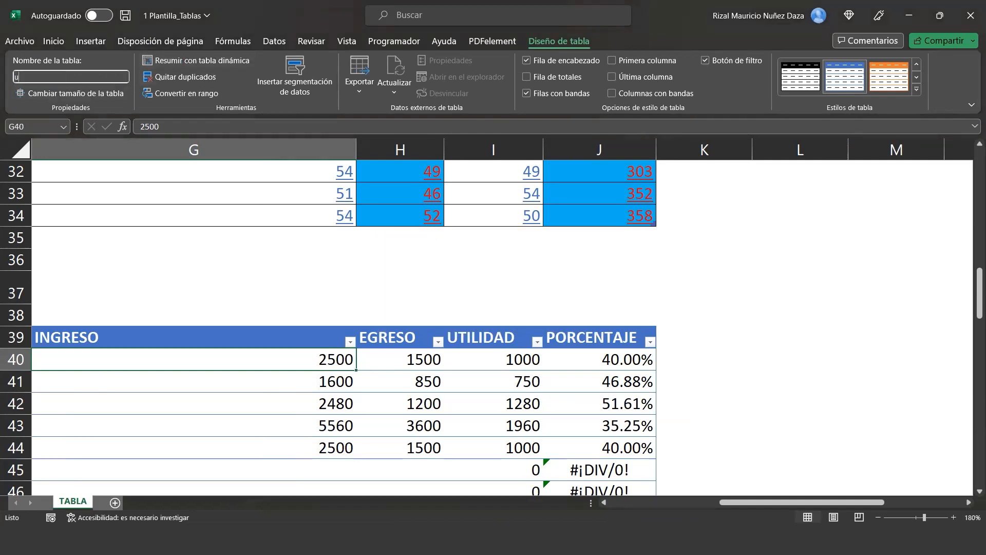
pyautogui.write('tilidad_operacion')
pyautogui.press('Return')
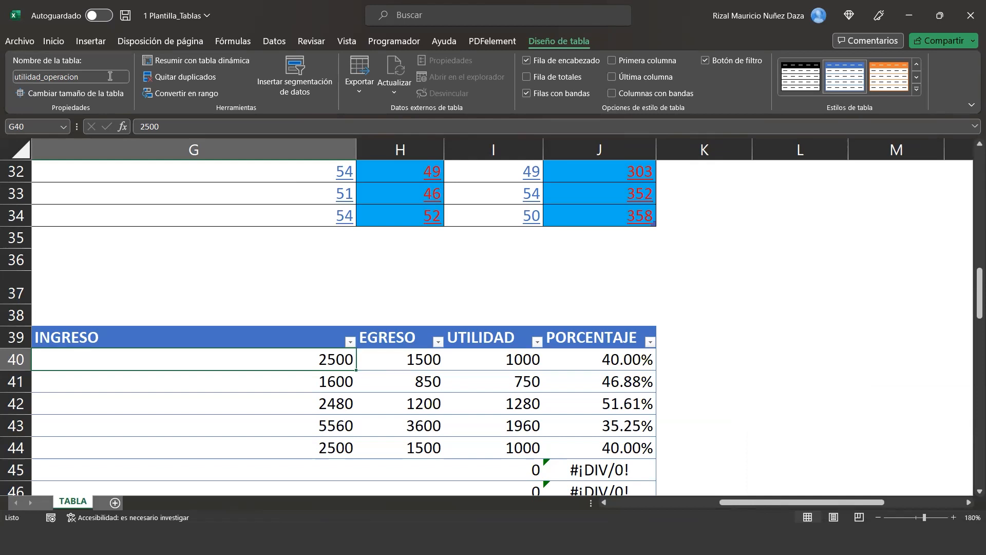
# Step: Enter the formula =utili in cell L42
pyautogui.click(791, 404)
pyautogui.write('=')
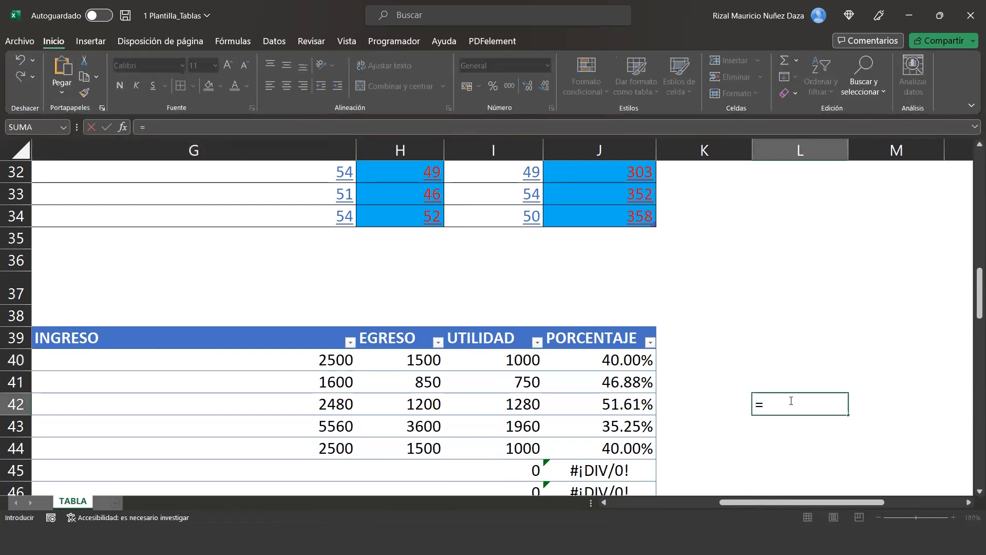
pyautogui.write('utili')
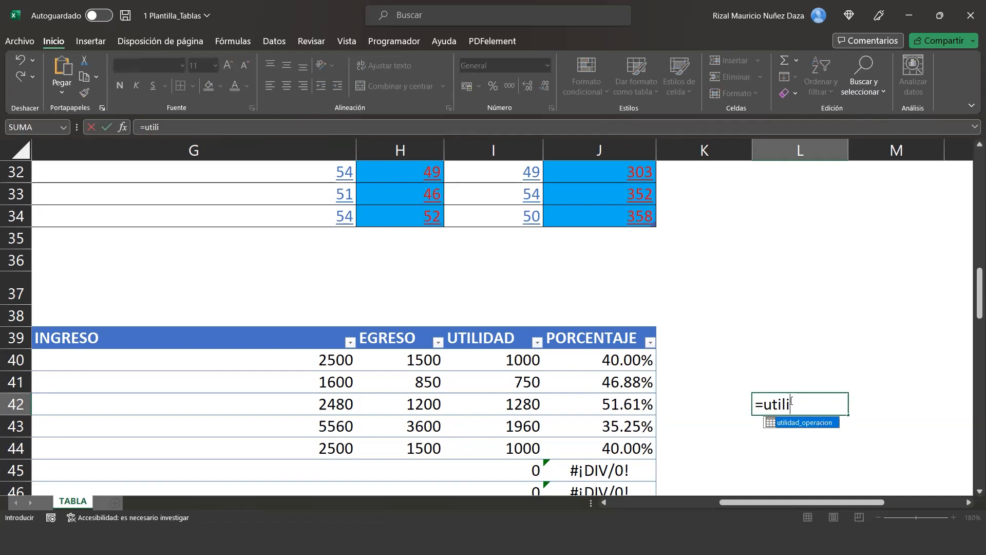
pyautogui.press('Return')
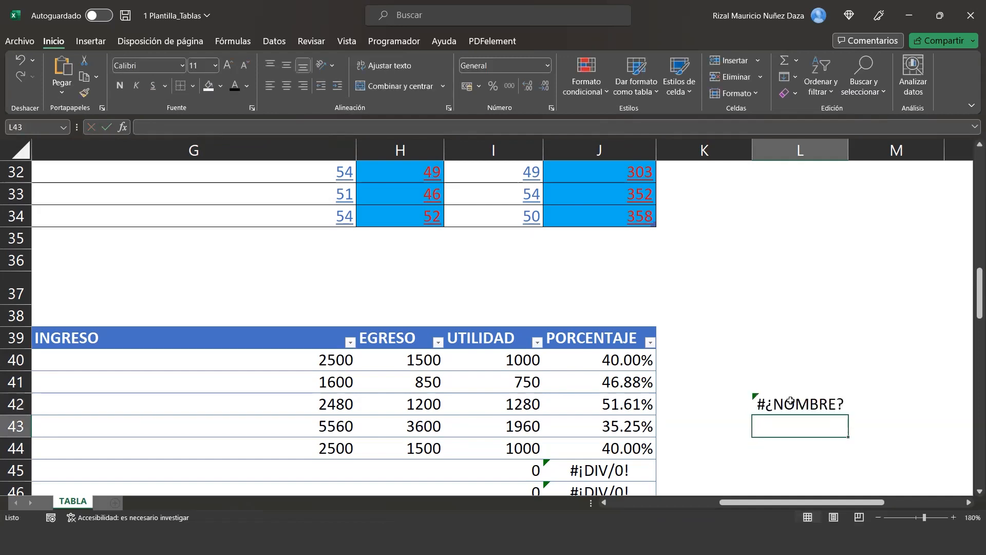
# Step: Try to replace the partial name in the L42 formula with the suggested table reference utilidad_operacion
pyautogui.click(790, 401)
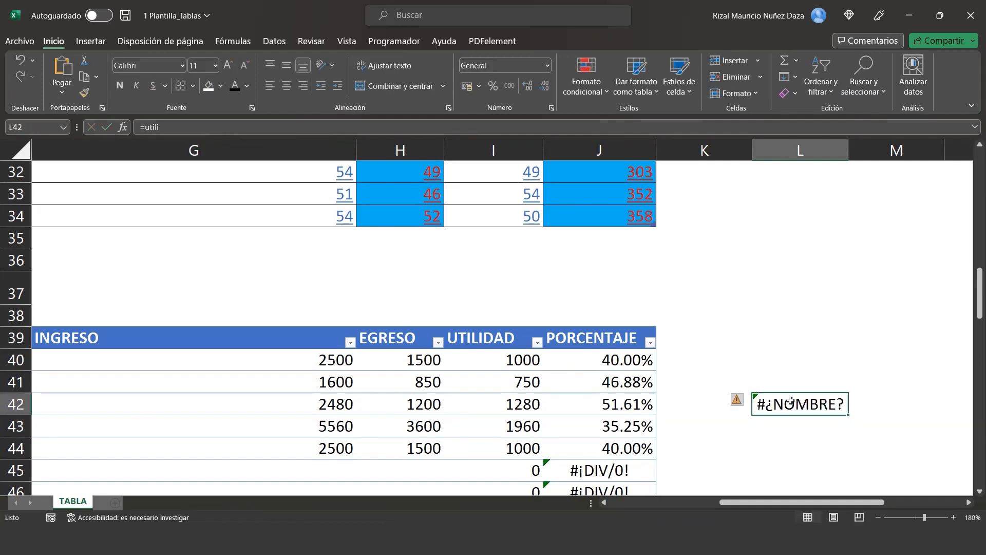
pyautogui.click(277, 123)
pyautogui.write('dad')
pyautogui.press('BackSpace')
pyautogui.press('BackSpace')
pyautogui.press('BackSpace')
pyautogui.press('BackSpace')
pyautogui.press('BackSpace')
pyautogui.press('BackSpace')
pyautogui.press('BackSpace')
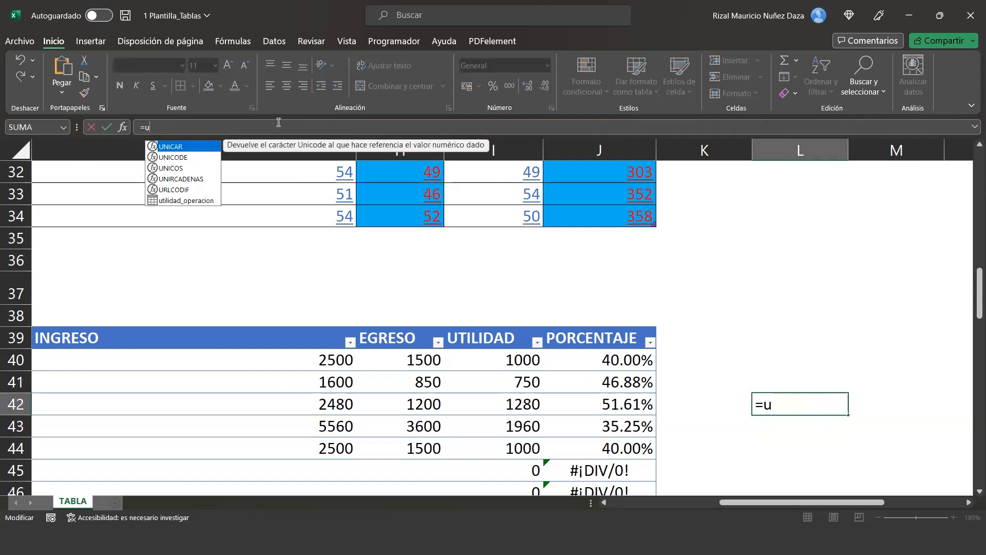
pyautogui.doubleClick(176, 199)
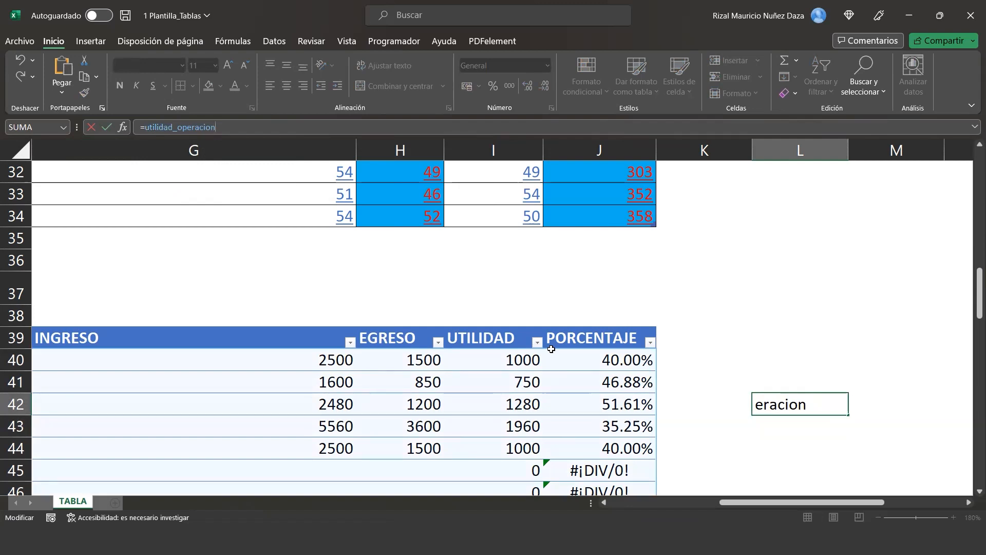
# Step: Extend the L42 formula to =utilidad_operacion[ to list the table's columns and special items, and discard the edit
pyautogui.write('""*')
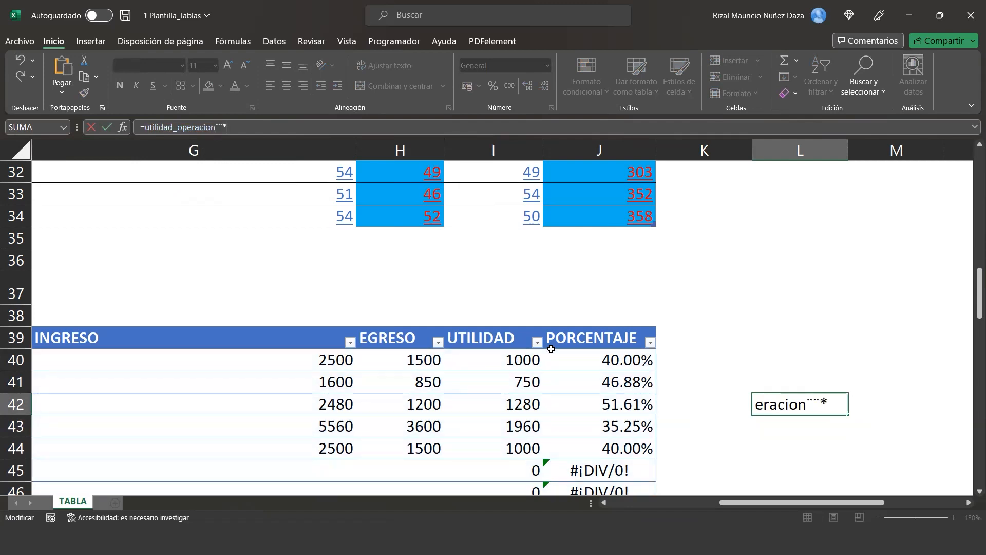
pyautogui.press('BackSpace')
pyautogui.press('BackSpace')
pyautogui.press('BackSpace')
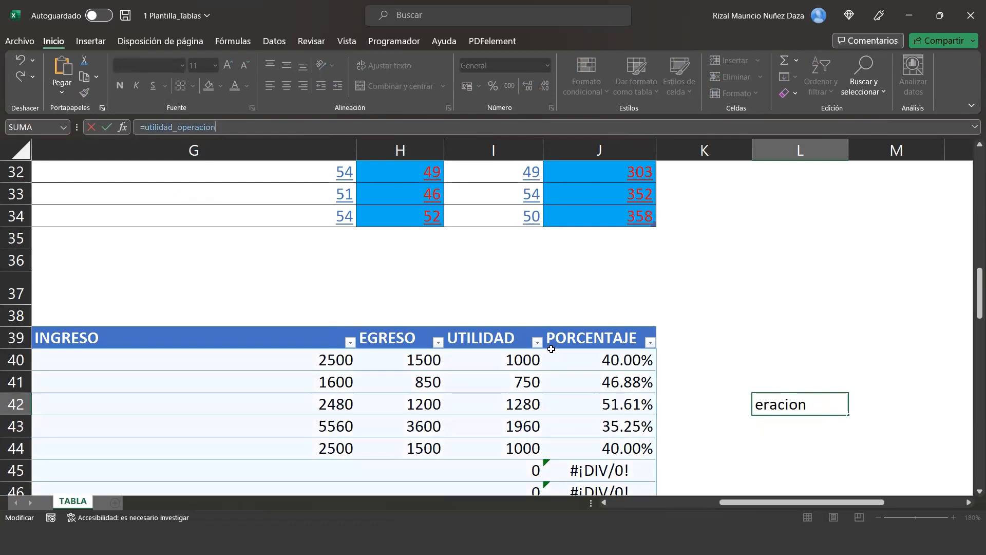
pyautogui.press('super+space')
pyautogui.write('{')
pyautogui.press('BackSpace')
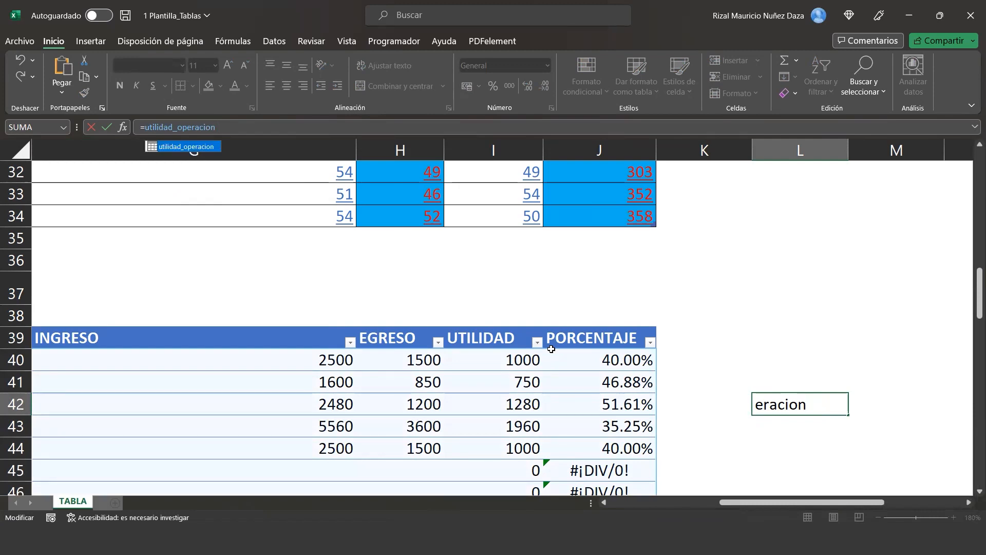
pyautogui.write('[')
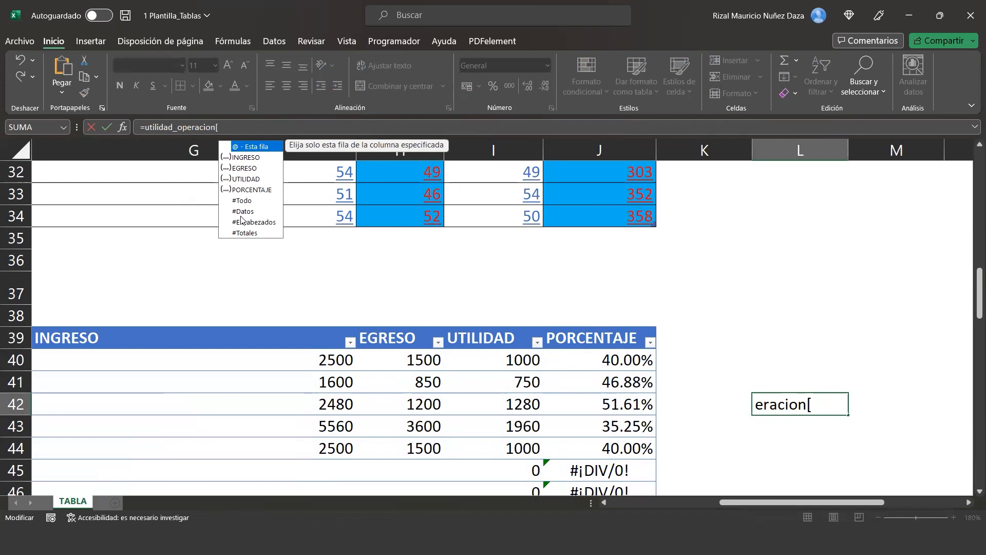
pyautogui.press('Escape')
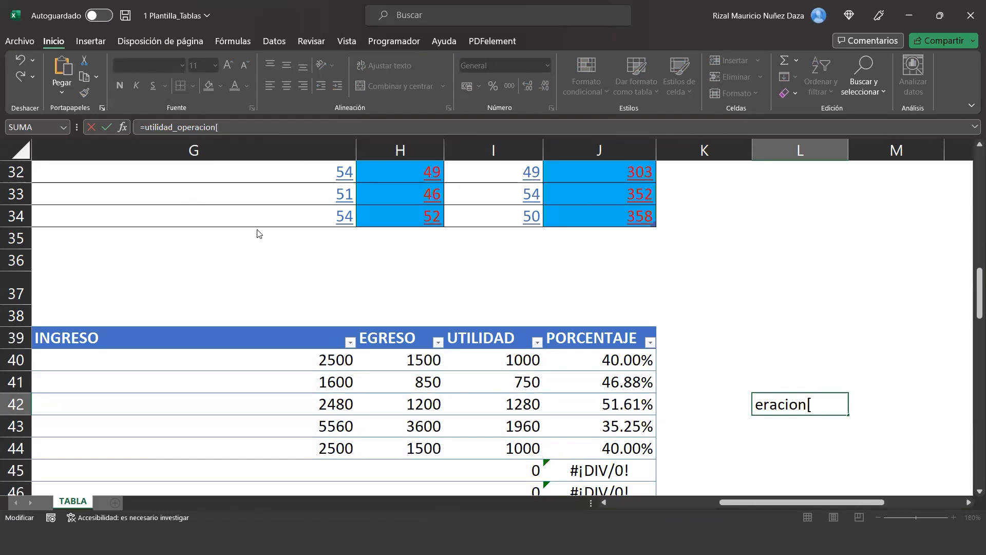
pyautogui.hotkey('ctrl', 'Return')
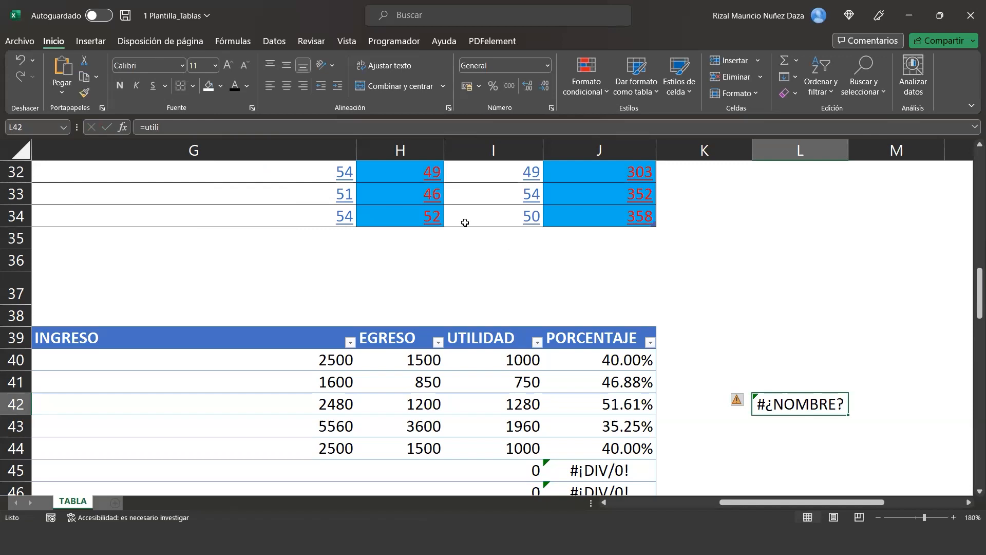
# Step: Check the table's name in its design properties and select tabla_prueba in the workbook's Name Manager
pyautogui.press('Up')
pyautogui.press('Up')
pyautogui.press('Up')
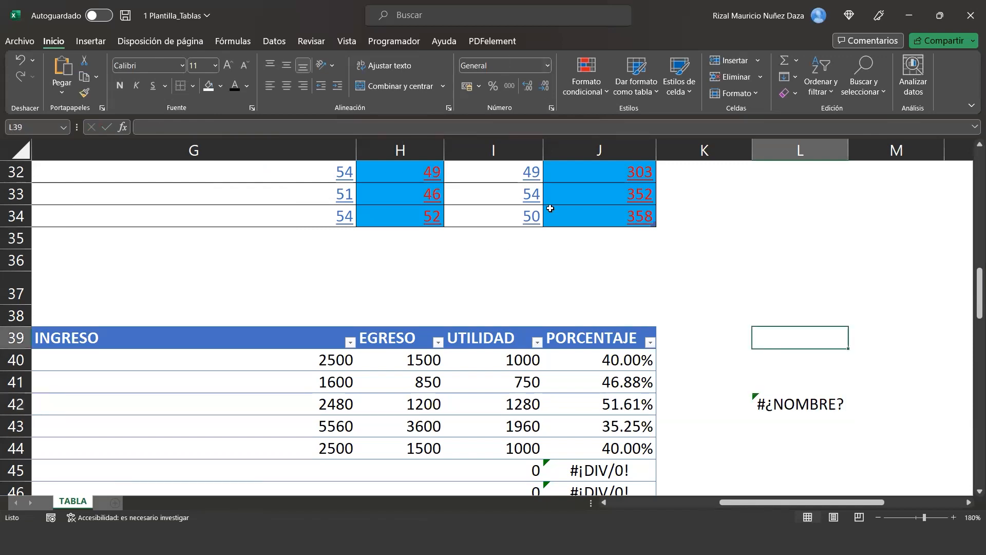
pyautogui.click(591, 358)
pyautogui.click(546, 43)
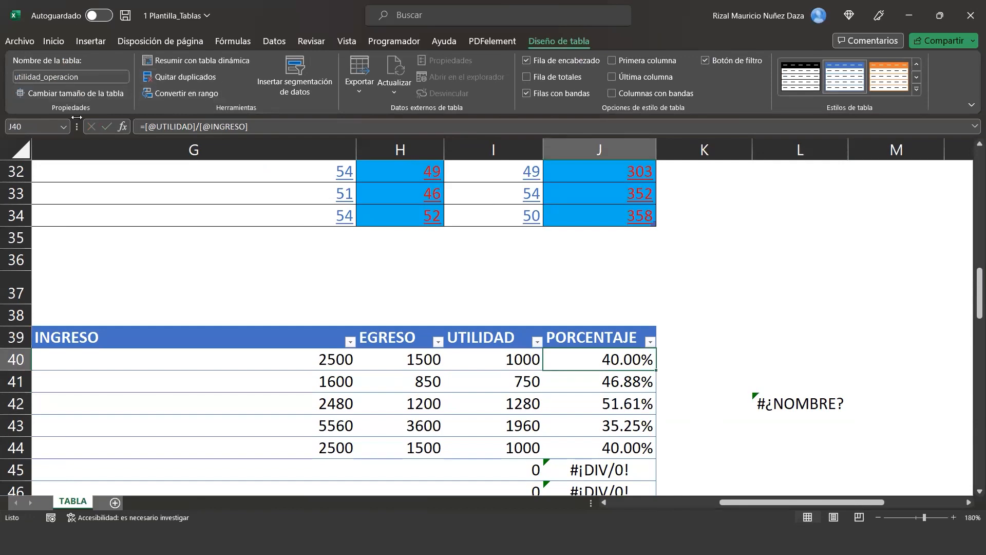
pyautogui.click(224, 44)
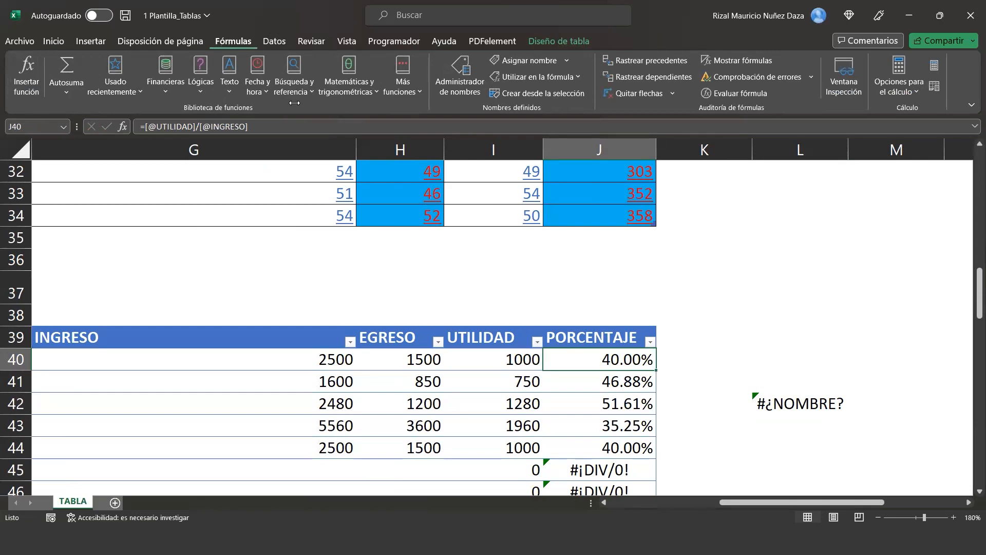
pyautogui.click(465, 77)
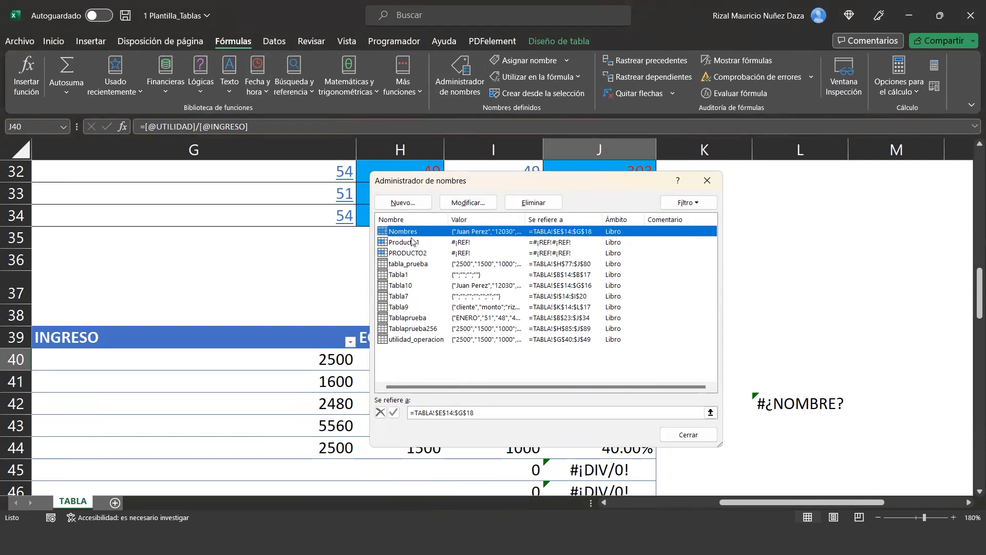
pyautogui.click(408, 264)
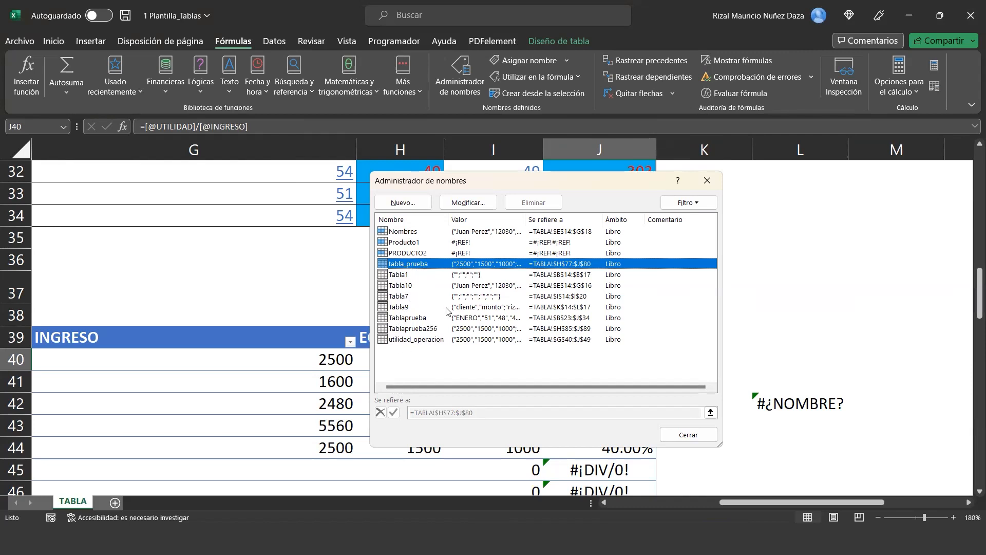
# Step: View the edit dialog for the name Tablaprueba256, and close it and the Name Manager without changes
pyautogui.click(399, 329)
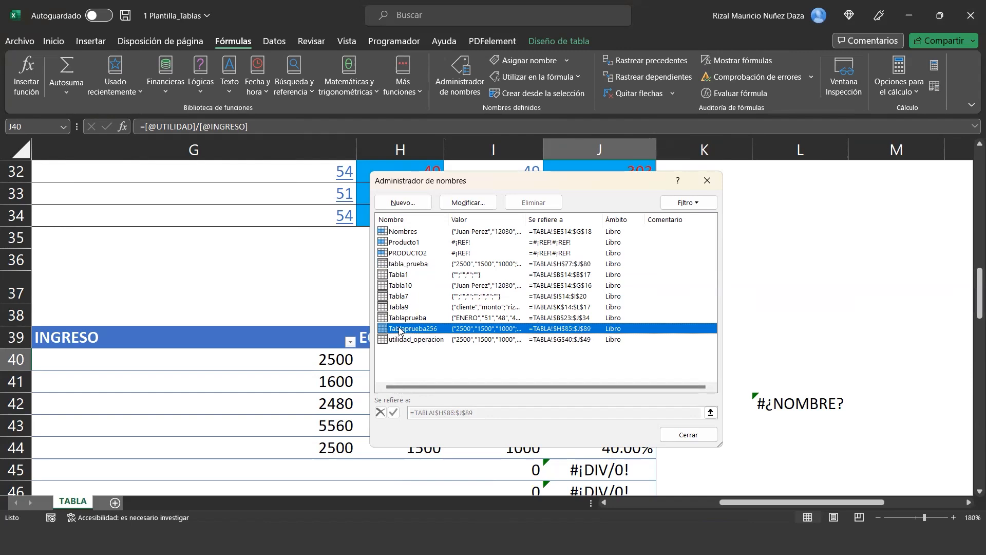
pyautogui.click(464, 204)
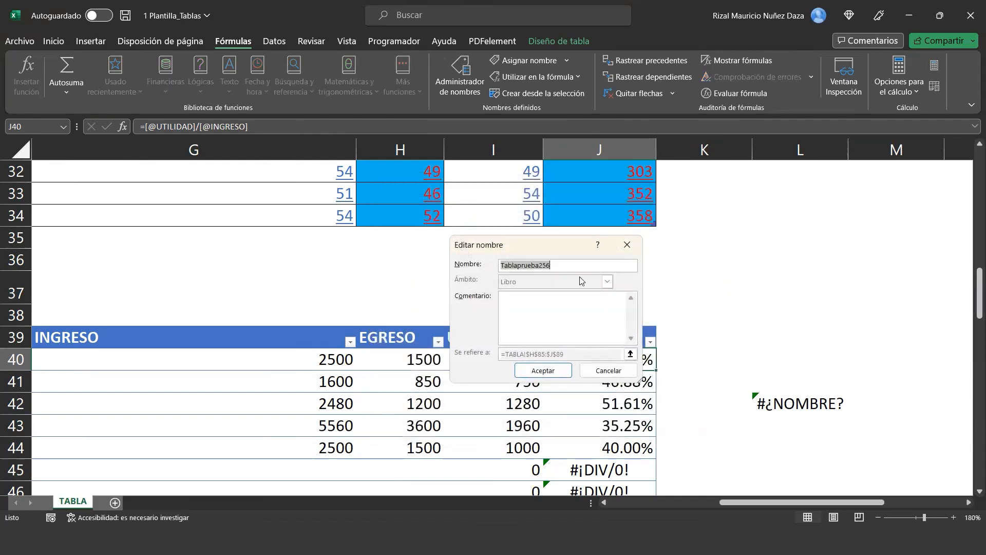
pyautogui.click(634, 248)
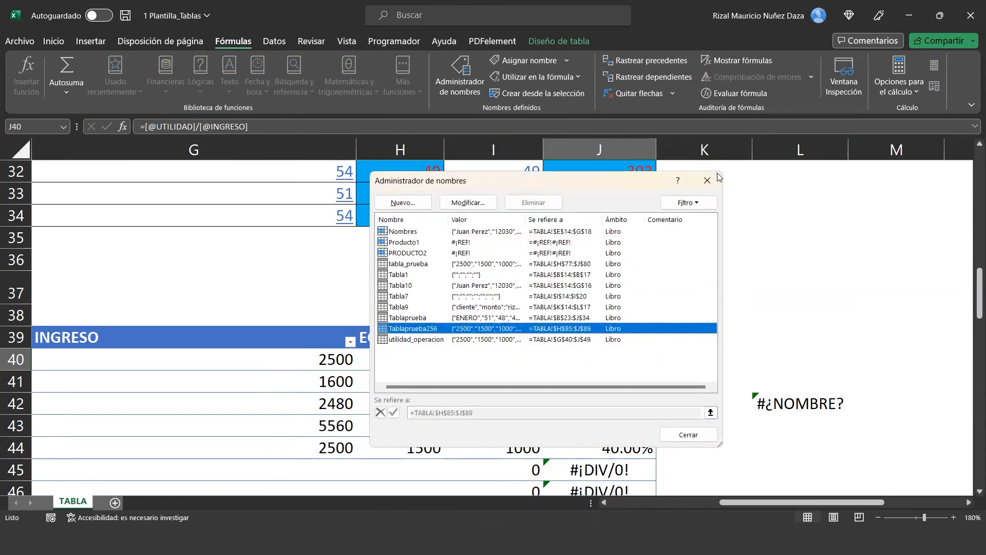
pyautogui.click(707, 180)
# Step: Check the utilidad_operacion table's range in its resize dialog and accept $G$39:$J$49
pyautogui.click(482, 428)
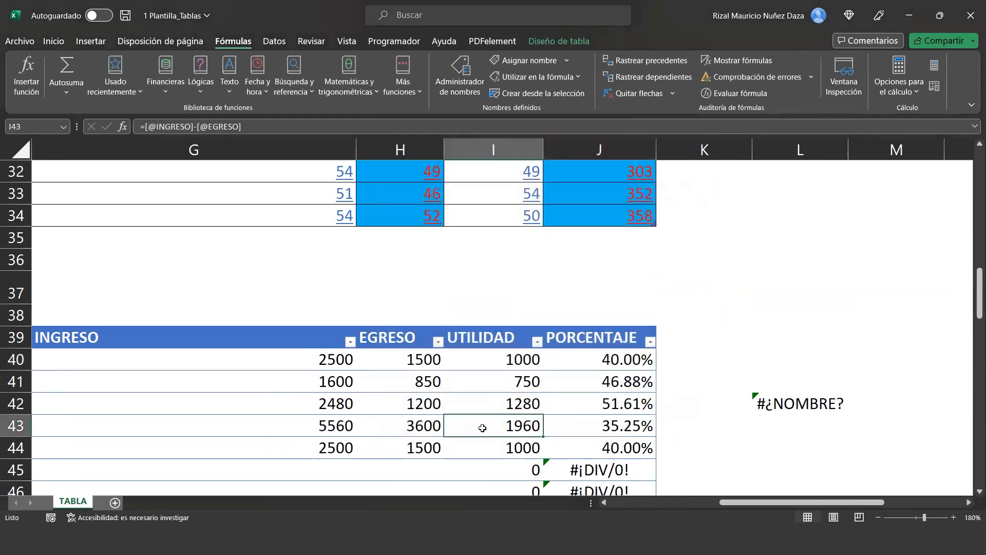
pyautogui.click(550, 39)
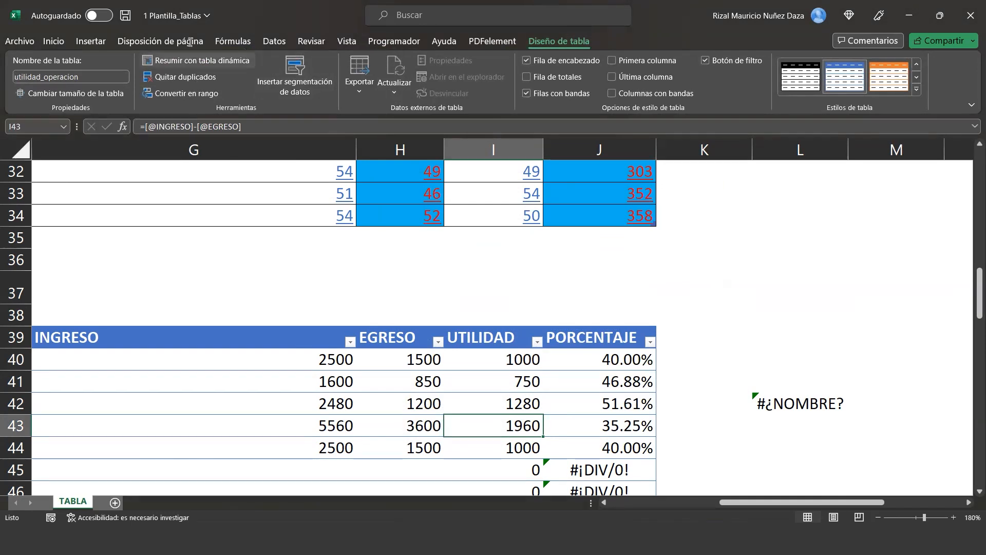
pyautogui.click(236, 37)
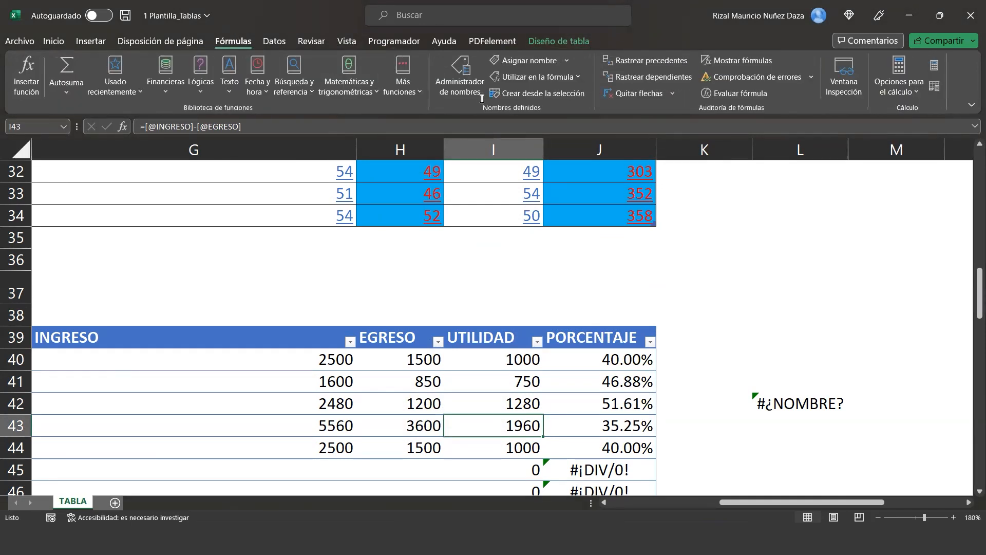
pyautogui.click(562, 44)
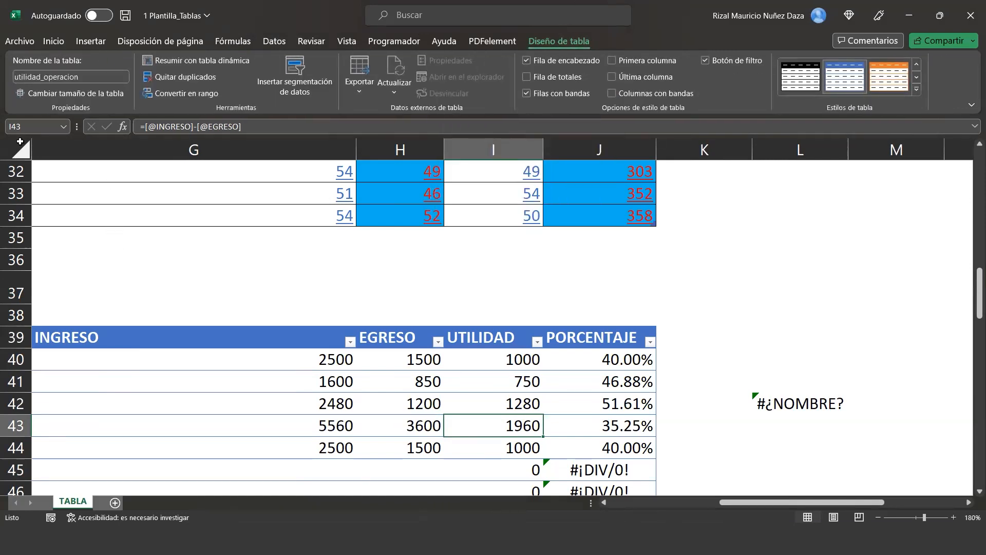
pyautogui.click(88, 95)
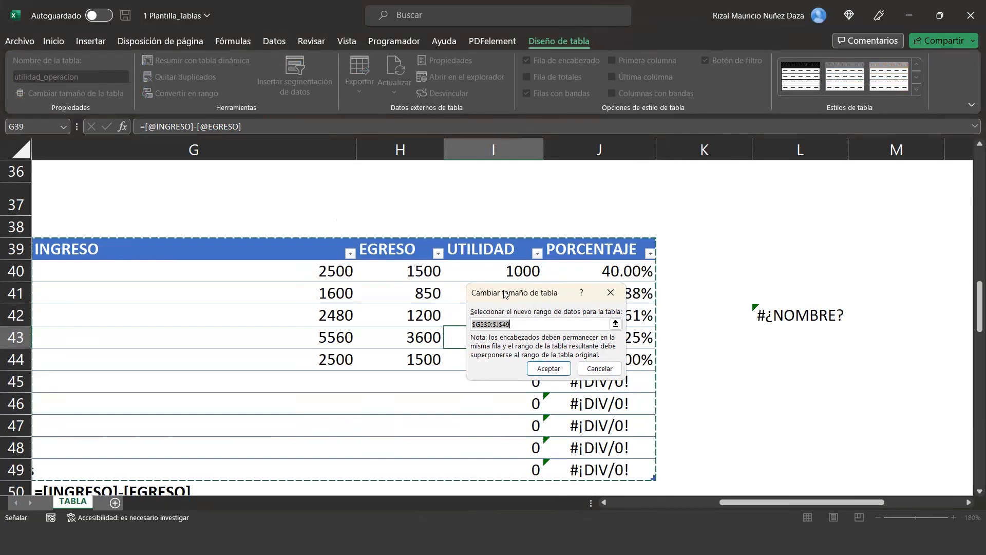
pyautogui.moveTo(505, 290); pyautogui.dragTo(492, 122)
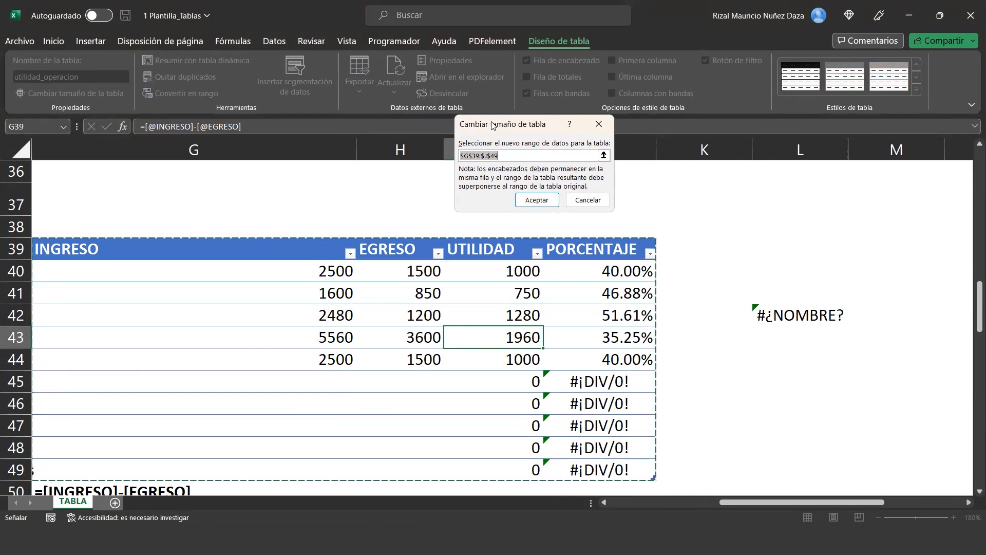
pyautogui.click(525, 199)
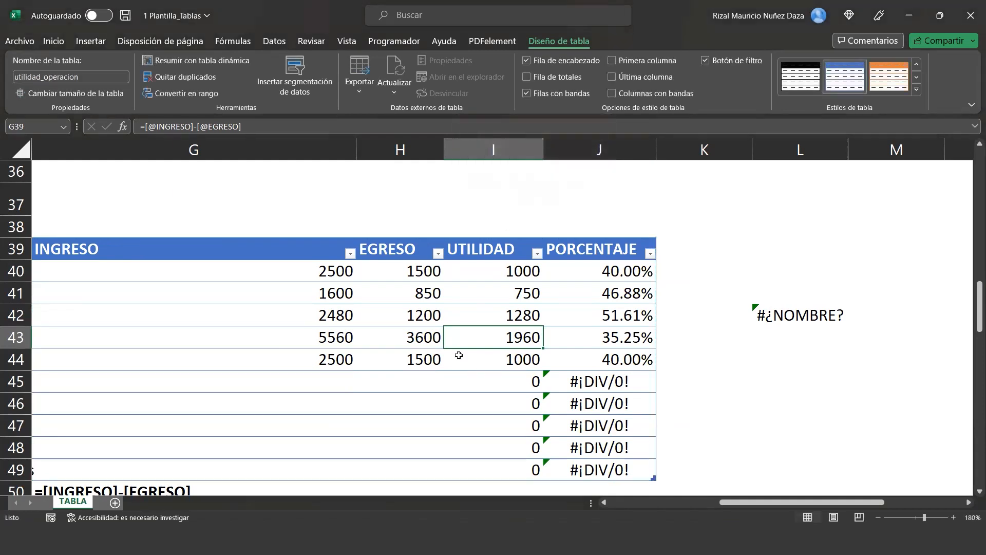
pyautogui.click(521, 307)
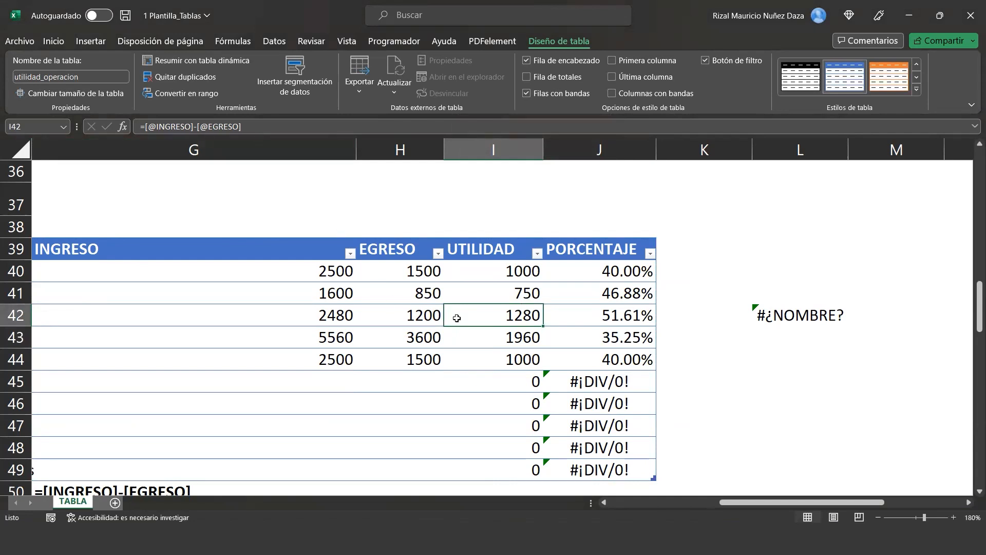
pyautogui.press('Down')
pyautogui.hscroll(-5, 370, 354)
pyautogui.click(371, 354)
pyautogui.hscroll(10, 371, 354)
pyautogui.hscroll(-8, 372, 354)
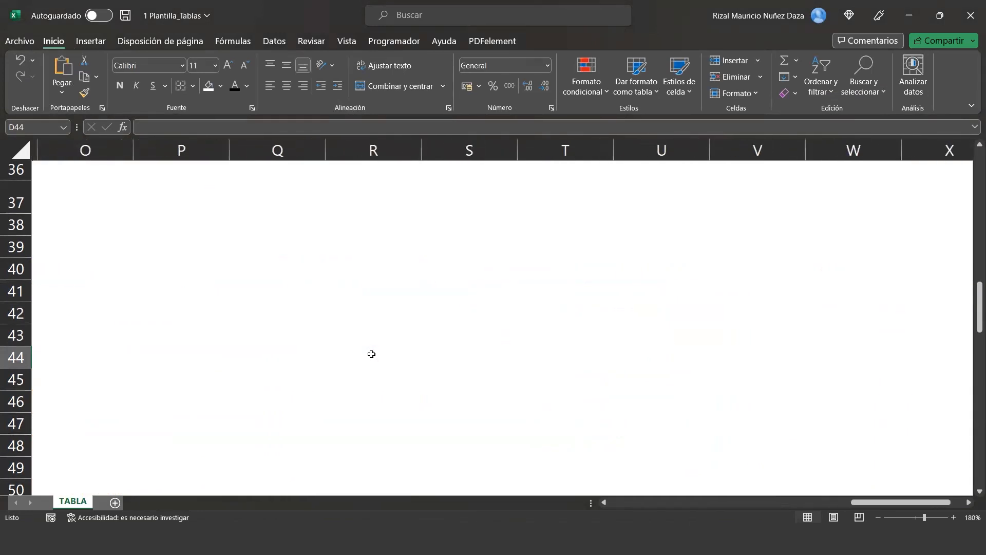
pyautogui.hscroll(-6, 372, 354)
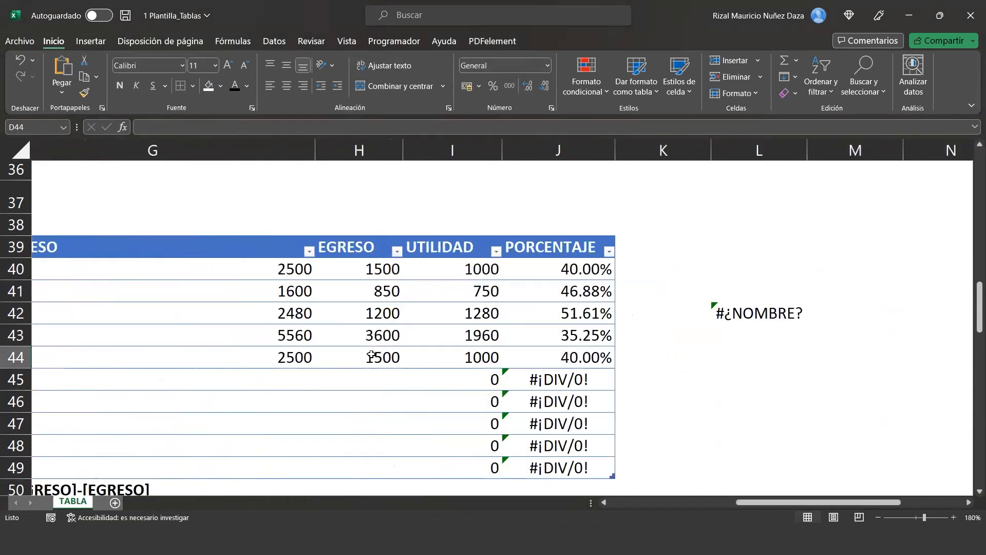
pyautogui.hscroll(2, 371, 354)
pyautogui.hscroll(3, 372, 354)
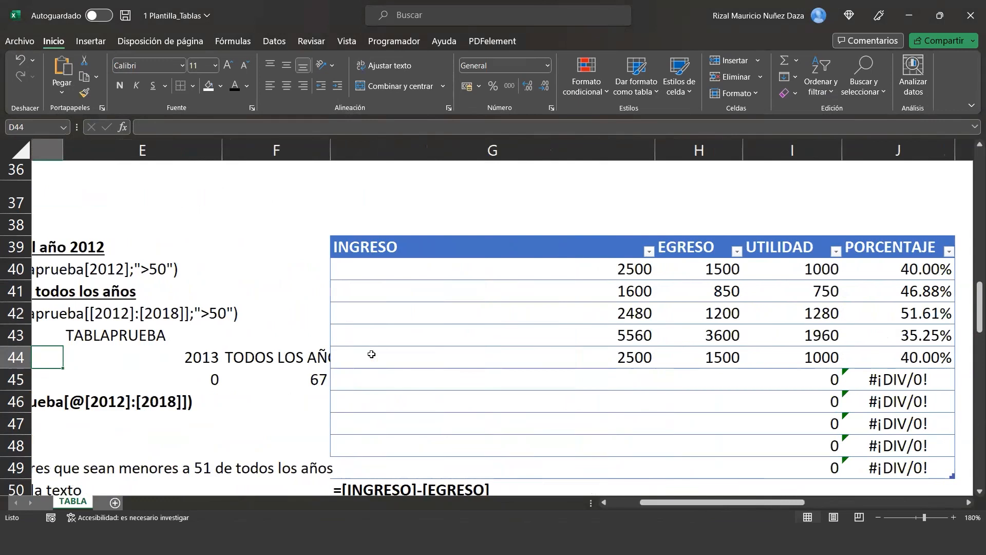
# Step: Convert the utilidad_operacion table to a normal range and confirm the conversion
pyautogui.click(485, 292)
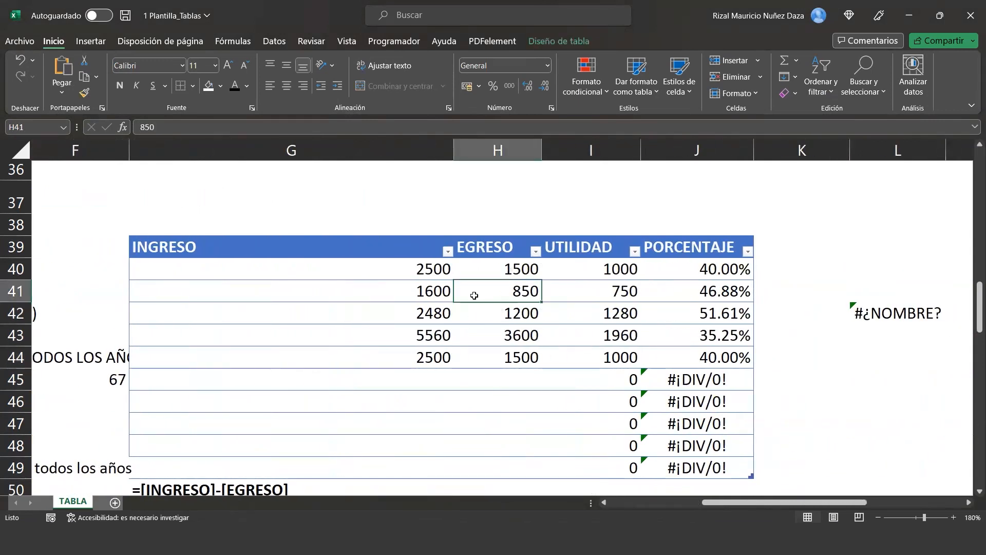
pyautogui.click(420, 251)
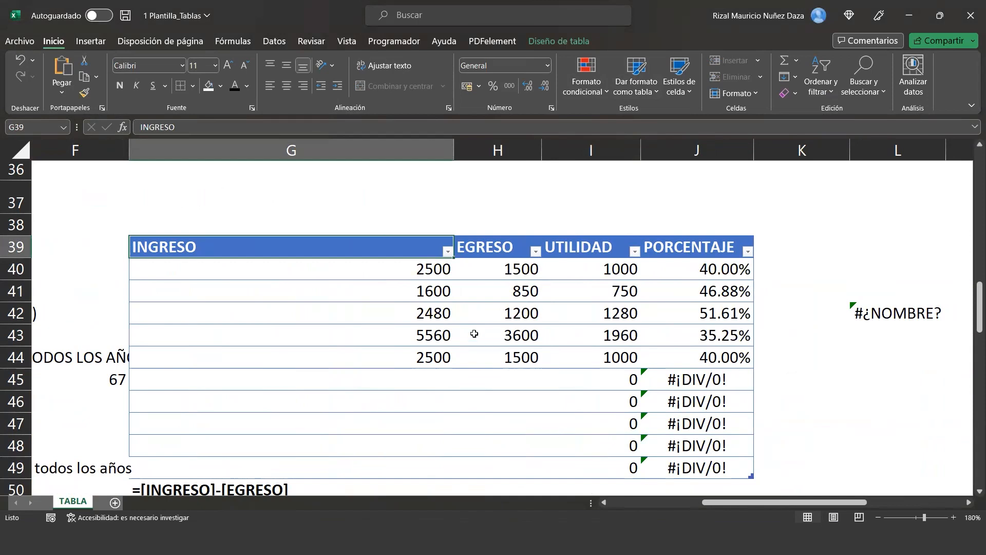
pyautogui.click(427, 280)
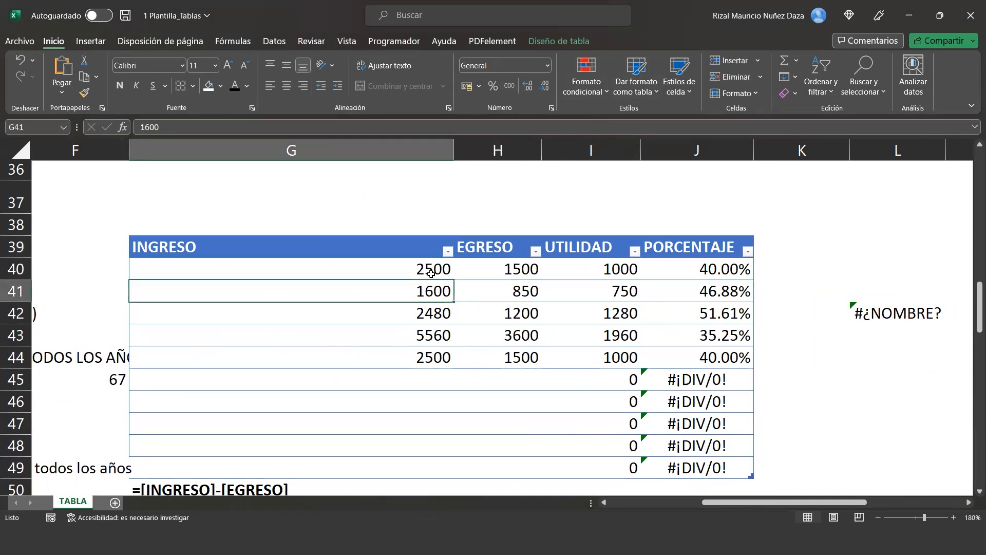
pyautogui.click(432, 272)
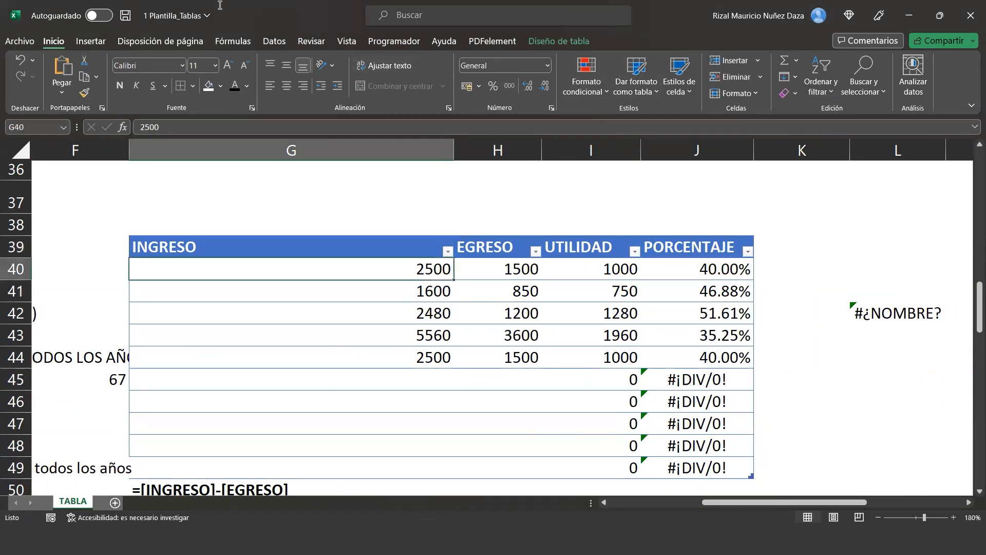
pyautogui.click(560, 43)
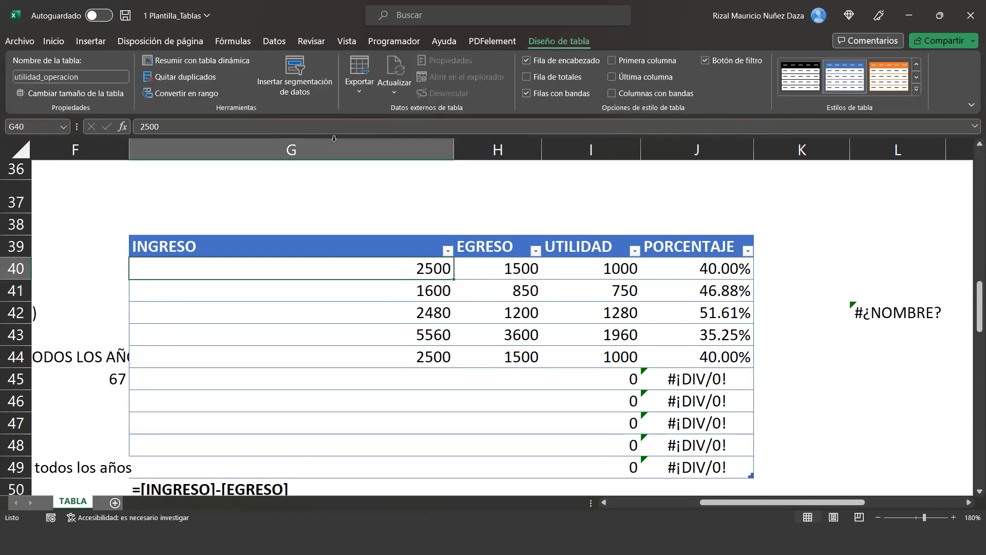
pyautogui.click(202, 95)
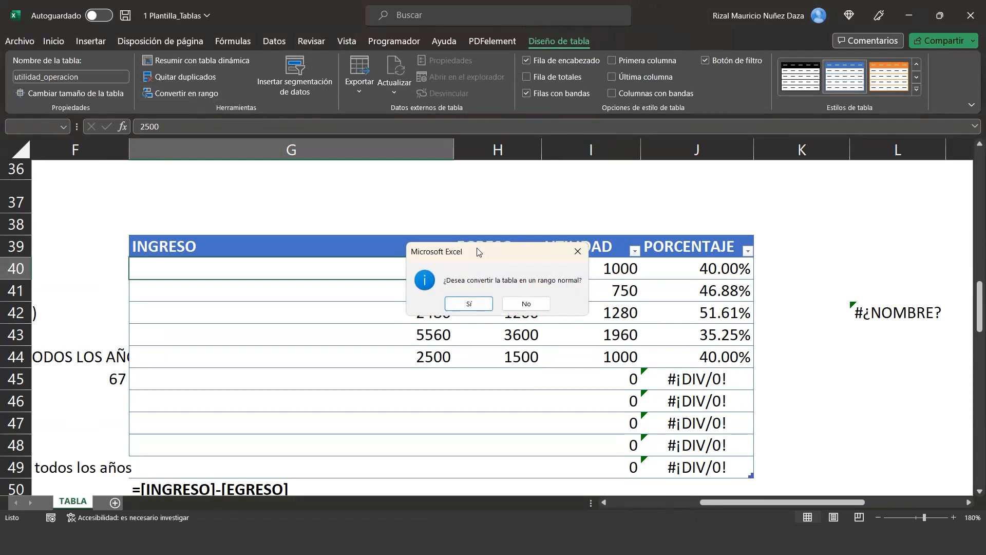
pyautogui.click(470, 304)
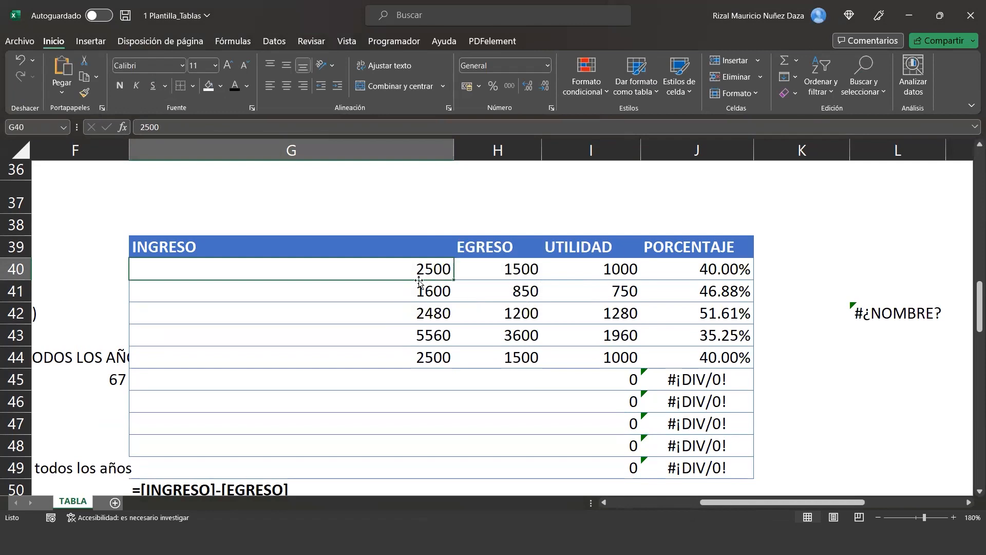
# Step: Examine the converted range G39:J49 by selecting its header and data cells
pyautogui.click(418, 252)
pyautogui.click(459, 315)
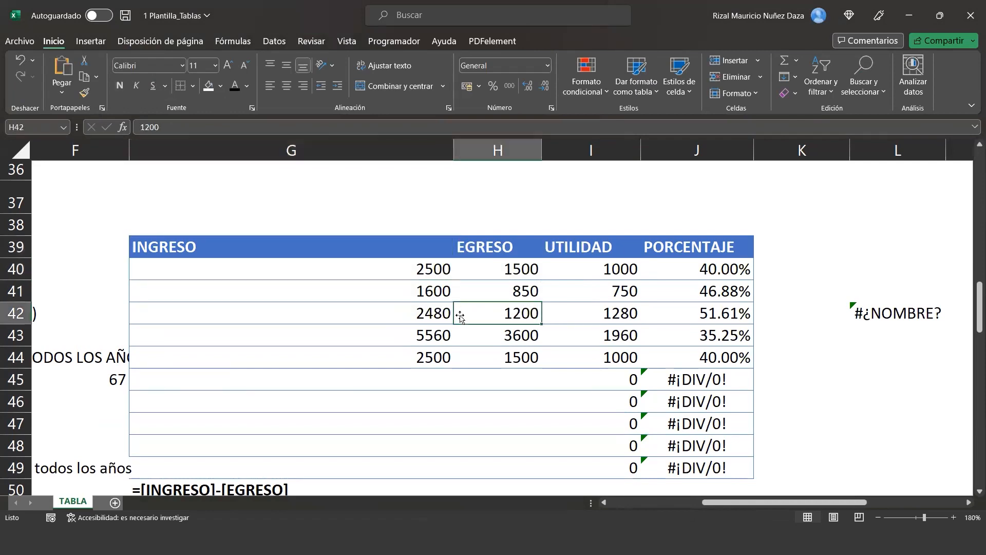
pyautogui.moveTo(413, 251)
pyautogui.mouseDown()
pyautogui.moveTo(734, 472)
pyautogui.moveTo(775, 472)
pyautogui.mouseUp()
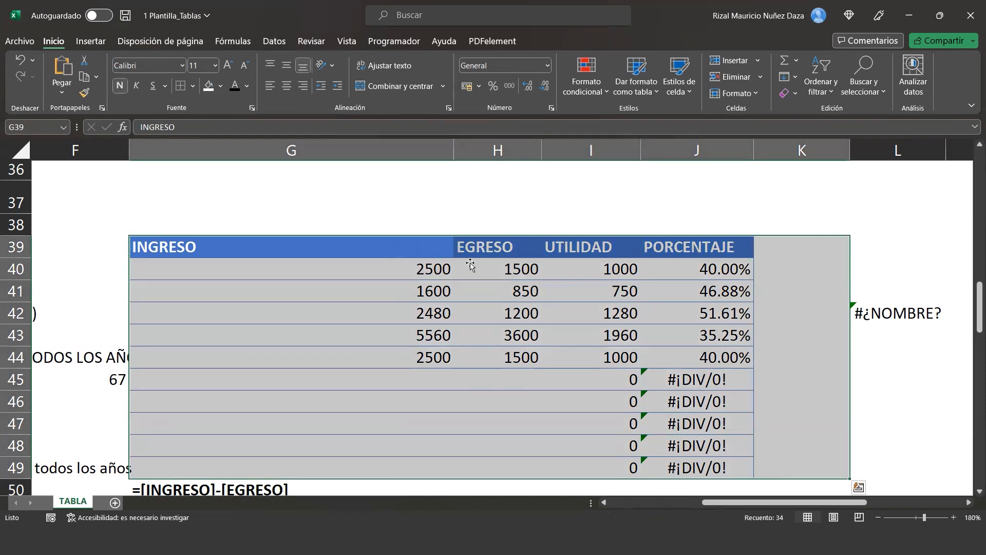
pyautogui.click(411, 310)
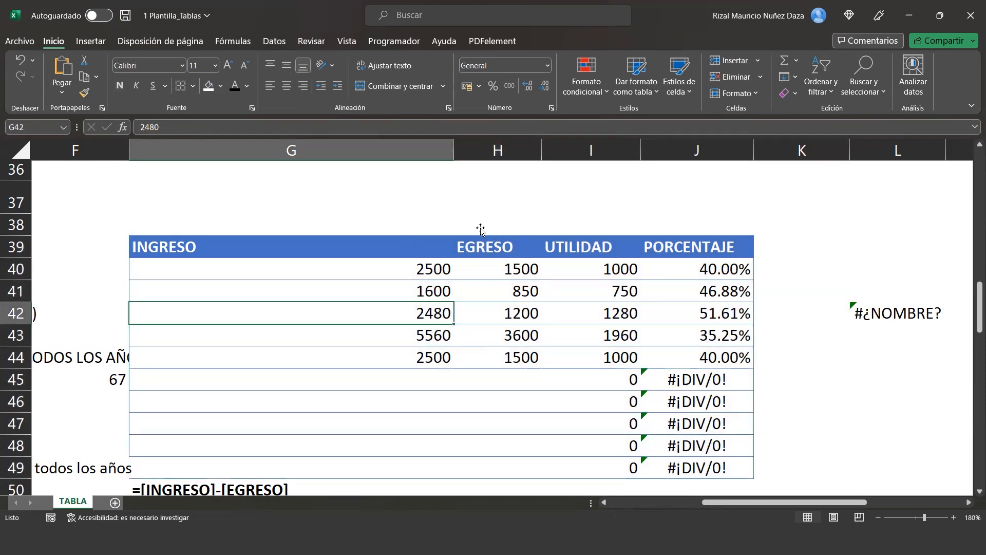
pyautogui.moveTo(436, 246); pyautogui.dragTo(693, 469)
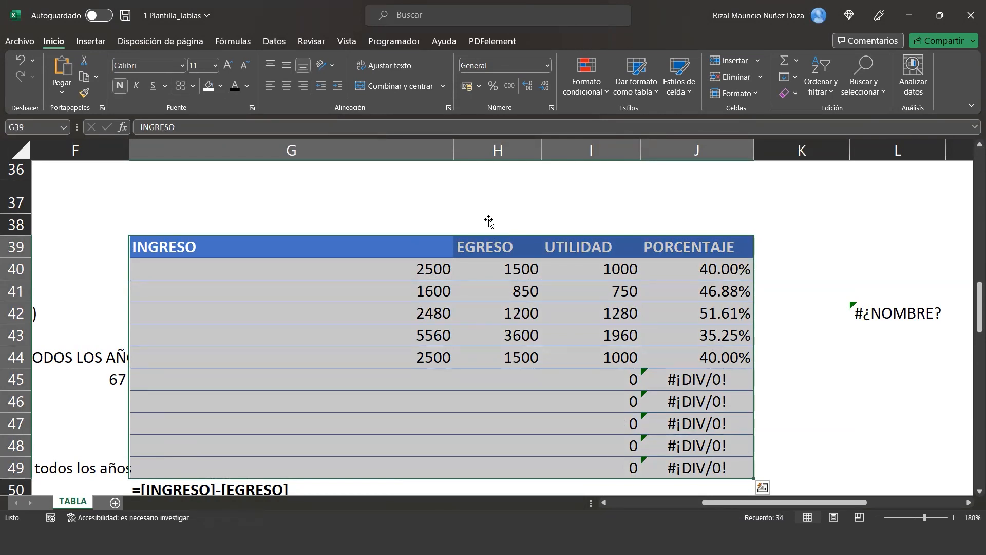
pyautogui.click(538, 298)
pyautogui.press('Left')
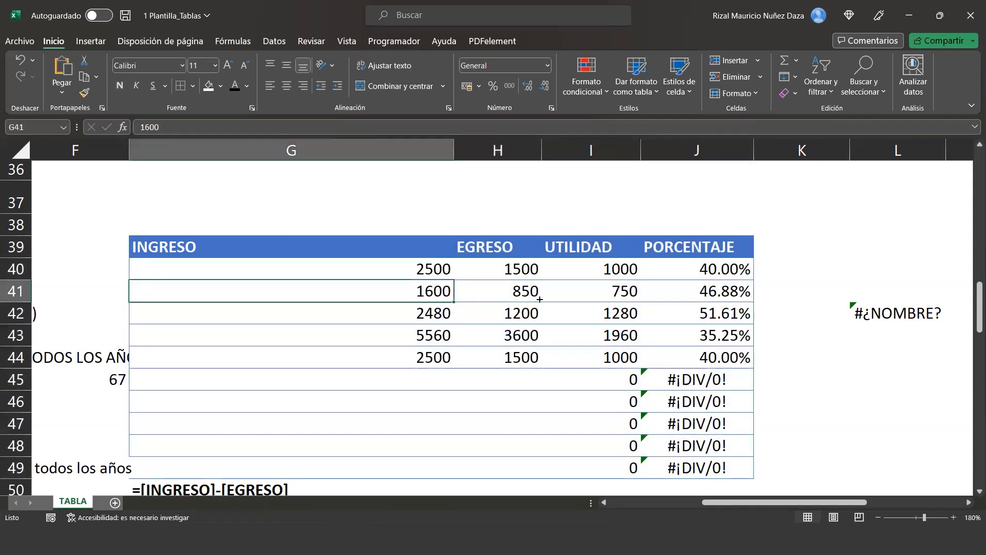
pyautogui.press('Home')
pyautogui.press('Right')
pyautogui.press('Right')
pyautogui.press('Down')
pyautogui.press('Down')
pyautogui.press('Down')
pyautogui.press('Down')
pyautogui.press('Down')
pyautogui.press('Down')
pyautogui.press('Down')
pyautogui.press('Down')
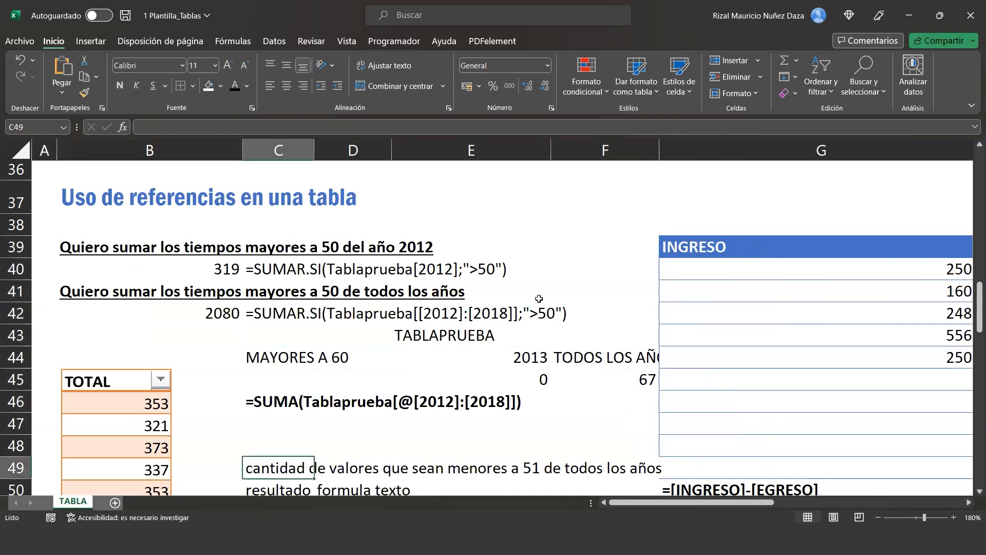
pyautogui.press('Down')
pyautogui.press('Down')
pyautogui.press('Down')
pyautogui.press('Down')
pyautogui.press('Down')
pyautogui.press('Down')
pyautogui.press('Down')
pyautogui.press('Down')
pyautogui.press('Down')
pyautogui.press('Down')
pyautogui.press('Down')
pyautogui.press('Down')
pyautogui.press('Down')
pyautogui.press('Down')
pyautogui.press('Down')
pyautogui.press('Down')
pyautogui.press('Down')
pyautogui.press('Down')
pyautogui.press('Down')
pyautogui.press('Down')
pyautogui.press('Up')
pyautogui.press('Up')
pyautogui.press('Up')
pyautogui.press('Up')
pyautogui.press('Up')
pyautogui.press('Up')
pyautogui.press('Up')
pyautogui.press('Up')
pyautogui.press('Up')
pyautogui.press('Up')
pyautogui.press('Up')
pyautogui.press('Up')
pyautogui.press('Up')
pyautogui.press('Up')
pyautogui.press('Up')
pyautogui.press('Up')
pyautogui.press('Up')
pyautogui.press('Up')
pyautogui.press('Up')
pyautogui.press('Up')
pyautogui.press('Up')
pyautogui.press('Up')
pyautogui.press('Up')
pyautogui.press('Up')
pyautogui.press('Up')
pyautogui.press('Up')
pyautogui.press('Up')
pyautogui.press('Up')
pyautogui.press('Up')
pyautogui.press('Up')
pyautogui.press('Up')
pyautogui.press('Up')
pyautogui.press('Up')
pyautogui.press('Up')
pyautogui.press('Up')
pyautogui.press('Up')
pyautogui.press('Up')
pyautogui.press('Up')
pyautogui.press('Up')
pyautogui.press('Up')
pyautogui.press('Right')
pyautogui.press('Right')
pyautogui.press('Right')
pyautogui.press('Right')
pyautogui.press('Right')
pyautogui.press('Right')
pyautogui.press('Right')
pyautogui.press('Right')
pyautogui.press('Right')
pyautogui.press('Right')
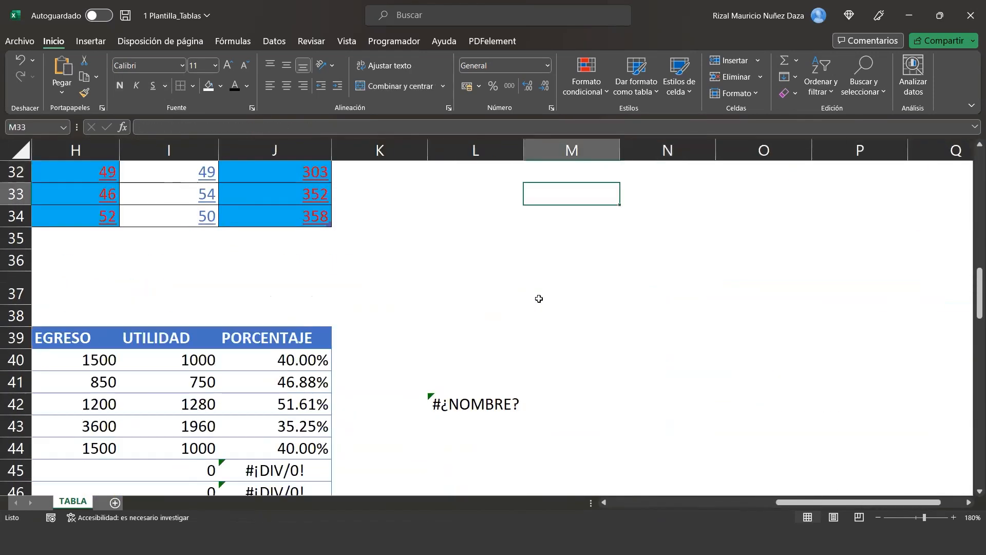
# Step: Add a total row to the Tablaprueba table of monthly times
pyautogui.press('Left')
pyautogui.press('Left')
pyautogui.press('Left')
pyautogui.press('Left')
pyautogui.press('Left')
pyautogui.press('Left')
pyautogui.press('Left')
pyautogui.press('Left')
pyautogui.press('Left')
pyautogui.press('Left')
pyautogui.press('Left')
pyautogui.press('Left')
pyautogui.press('Up')
pyautogui.press('Up')
pyautogui.press('Up')
pyautogui.press('Up')
pyautogui.press('Up')
pyautogui.press('Up')
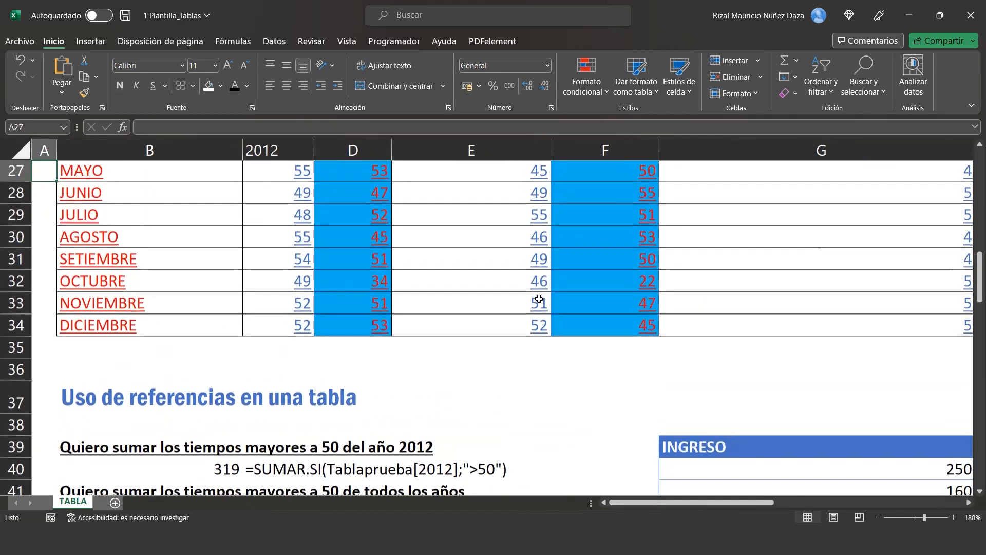
pyautogui.press('Right')
pyautogui.press('Up')
pyautogui.press('Up')
pyautogui.press('Up')
pyautogui.press('Up')
pyautogui.press('Up')
pyautogui.press('Down')
pyautogui.press('Right')
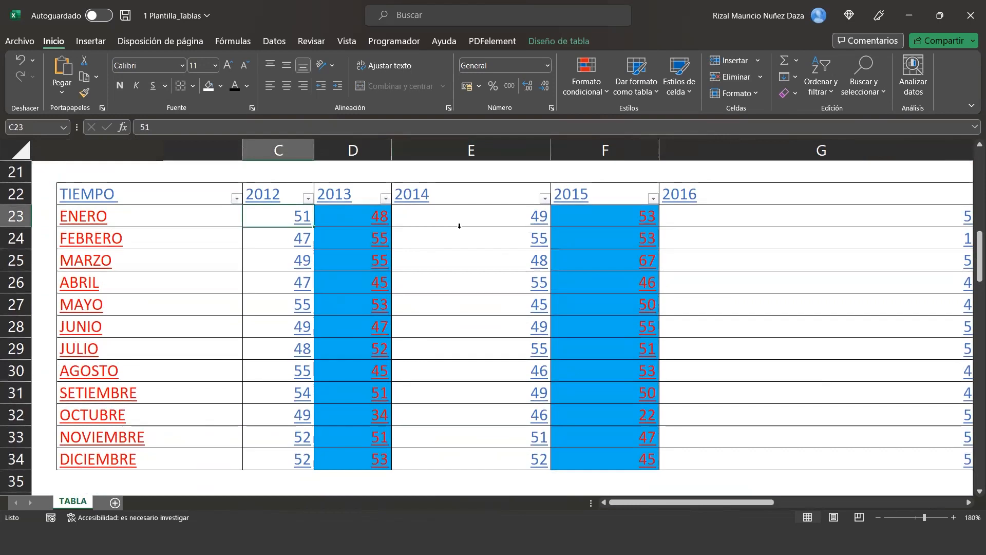
pyautogui.click(534, 39)
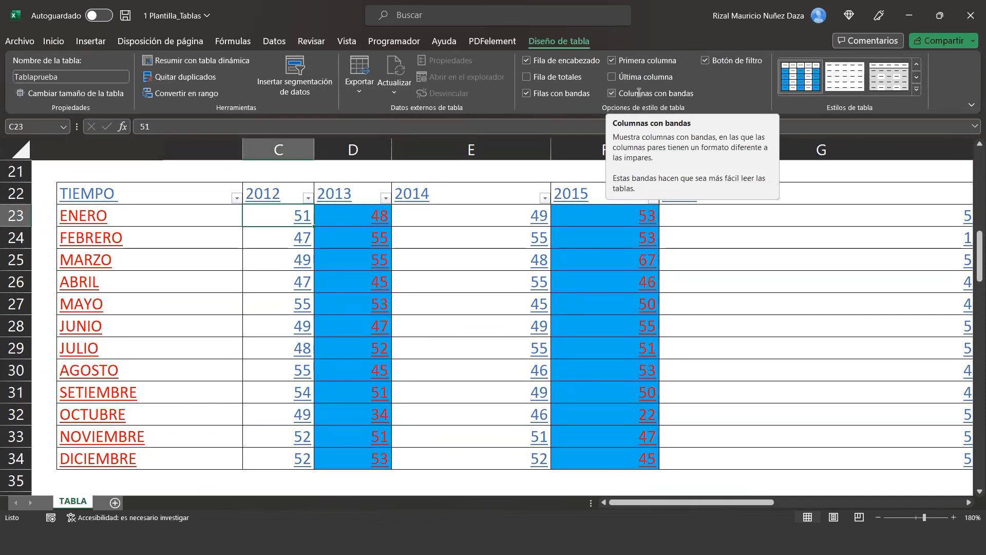
pyautogui.click(527, 77)
pyautogui.scroll(-1, 490, 160)
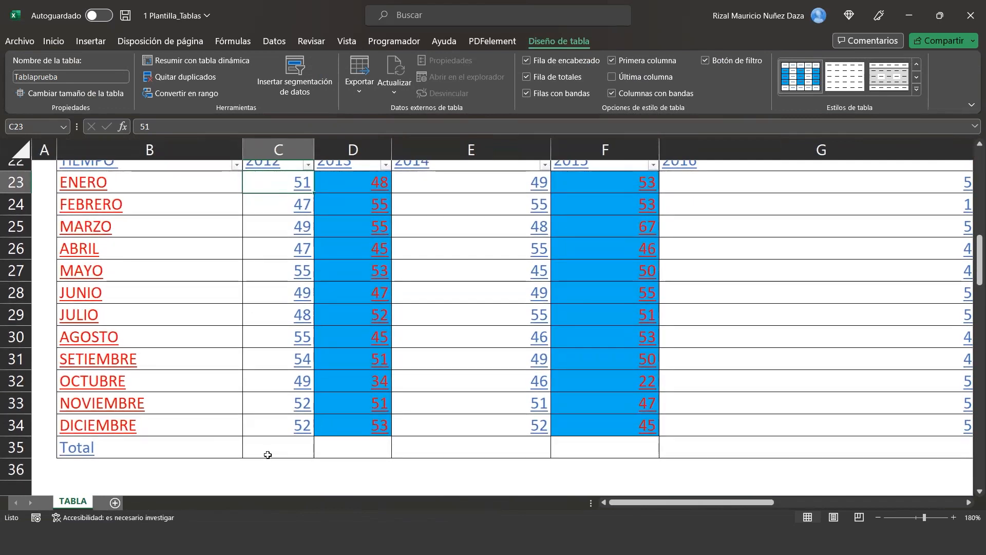
# Step: Examine the cells of Tablaprueba's total row across the columns from 2012 to TOTAL
pyautogui.click(290, 442)
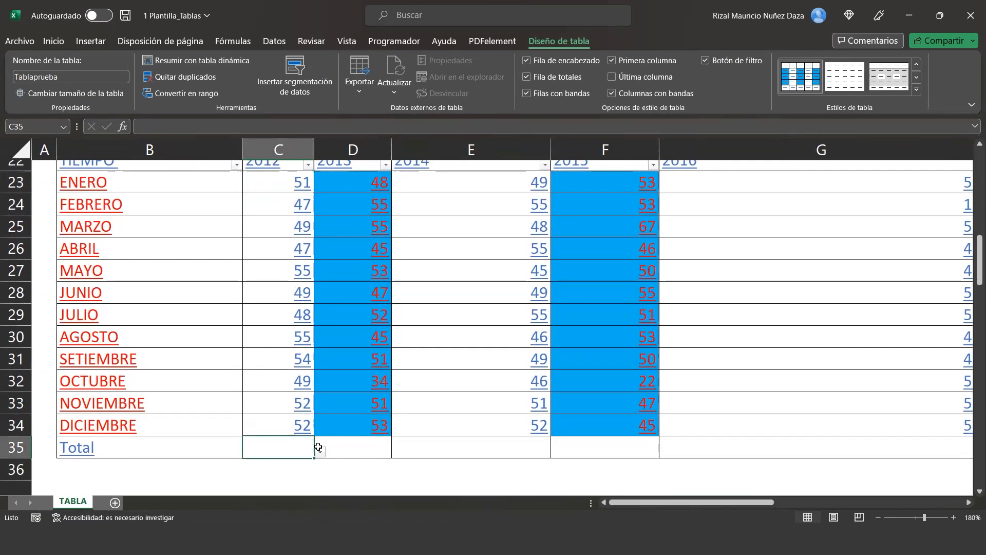
pyautogui.click(354, 450)
pyautogui.click(466, 451)
pyautogui.press('Right')
pyautogui.press('Right')
pyautogui.press('Right')
pyautogui.press('Right')
pyautogui.press('Right')
pyautogui.press('Right')
pyautogui.press('Right')
pyautogui.press('Right')
pyautogui.press('Right')
pyautogui.press('Right')
pyautogui.press('Right')
pyautogui.press('Right')
pyautogui.press('Right')
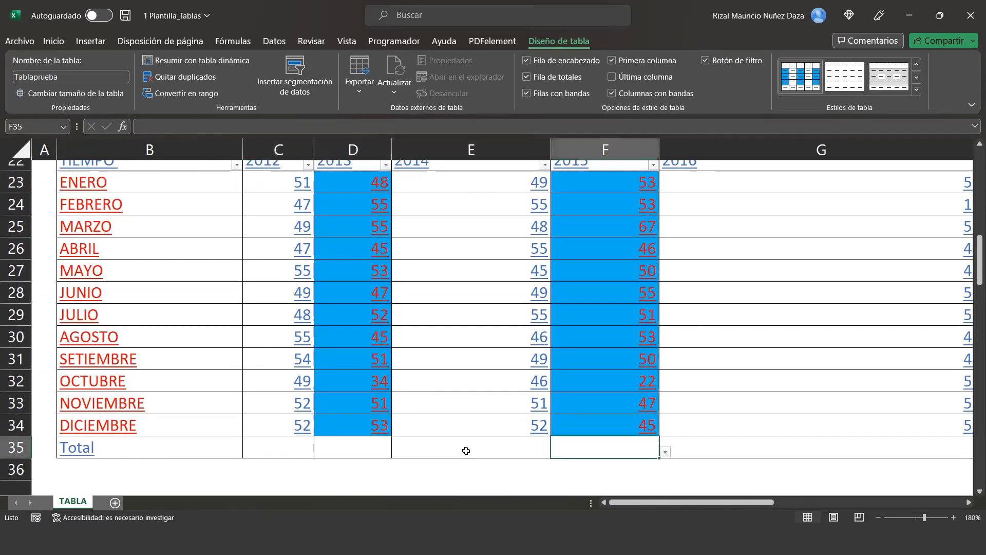
pyautogui.press('Left')
pyautogui.press('Left')
pyautogui.press('Left')
pyautogui.press('Left')
pyautogui.press('Left')
pyautogui.press('Left')
pyautogui.press('Left')
pyautogui.press('Left')
pyautogui.press('Left')
pyautogui.press('Left')
pyautogui.press('Left')
pyautogui.press('Right')
pyautogui.press('Right')
pyautogui.press('Right')
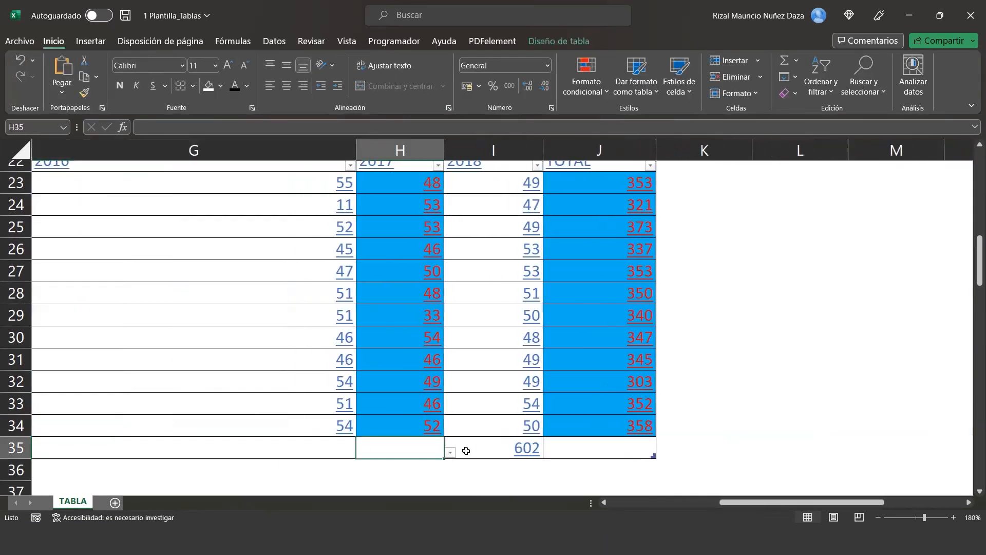
pyautogui.press('Left')
pyautogui.press('Right')
pyautogui.press('Left')
pyautogui.press('Right')
pyautogui.press('Left')
pyautogui.press('Right')
# Step: Examine the row sums in Tablaprueba's TOTAL column and the empty total cell beneath them
pyautogui.press('Up')
pyautogui.press('Up')
pyautogui.press('Up')
pyautogui.press('Up')
pyautogui.press('Up')
pyautogui.press('Up')
pyautogui.press('Up')
pyautogui.press('Up')
pyautogui.press('Up')
pyautogui.press('Up')
pyautogui.press('Up')
pyautogui.press('Up')
pyautogui.press('Up')
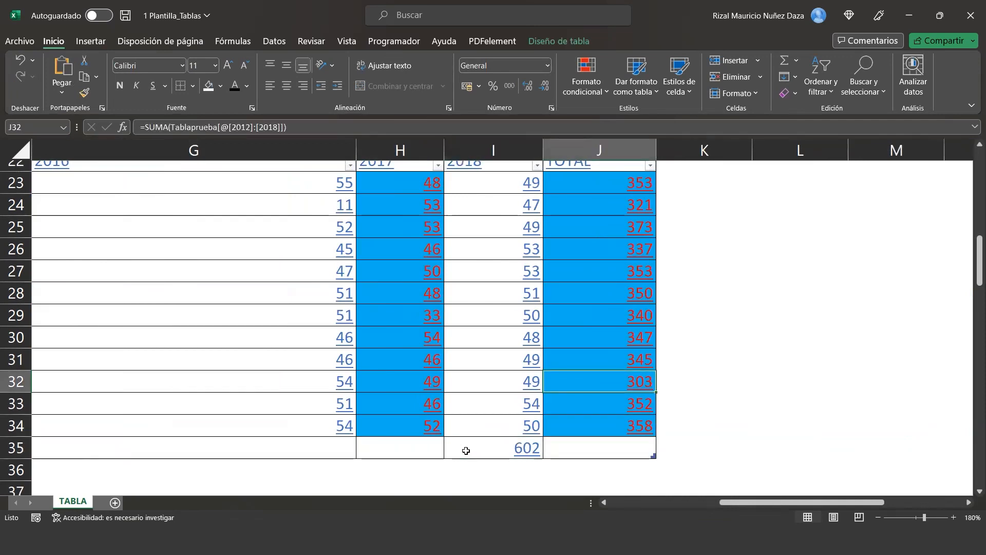
pyautogui.press('Down')
pyautogui.press('Down')
pyautogui.press('Down')
pyautogui.press('Down')
pyautogui.press('Down')
pyautogui.press('Down')
pyautogui.press('Down')
pyautogui.press('Down')
pyautogui.press('Down')
pyautogui.press('Down')
pyautogui.press('Down')
pyautogui.press('Down')
pyautogui.press('Down')
pyautogui.press('Down')
pyautogui.press('Down')
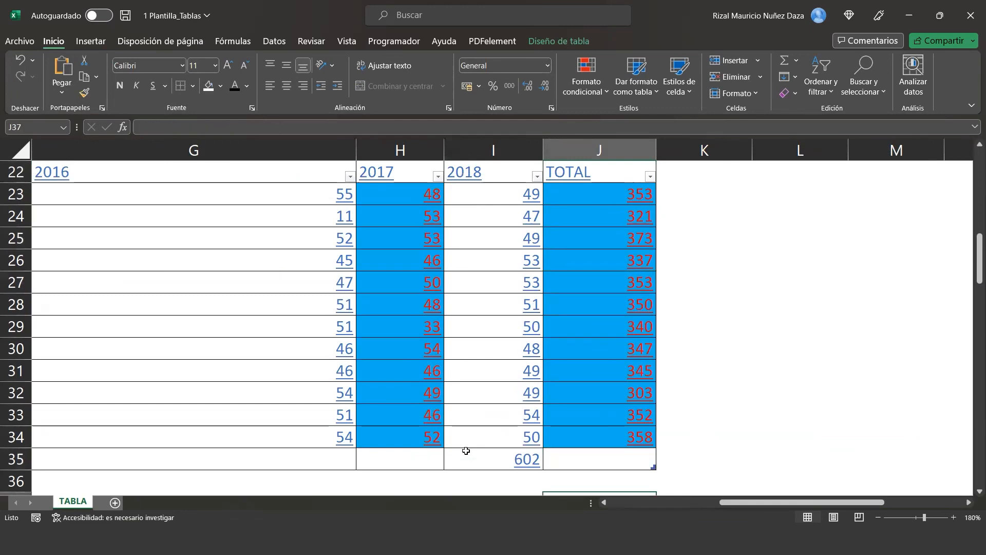
# Step: Set the 2012 column's total cell C35 to the Suma function
pyautogui.press('Up')
pyautogui.press('Up')
pyautogui.press('Left')
pyautogui.press('Right')
pyautogui.press('Left')
pyautogui.press('Right')
pyautogui.press('Left')
pyautogui.press('Left')
pyautogui.press('Left')
pyautogui.press('Left')
pyautogui.press('Left')
pyautogui.press('Left')
pyautogui.press('Left')
pyautogui.press('Left')
pyautogui.press('Left')
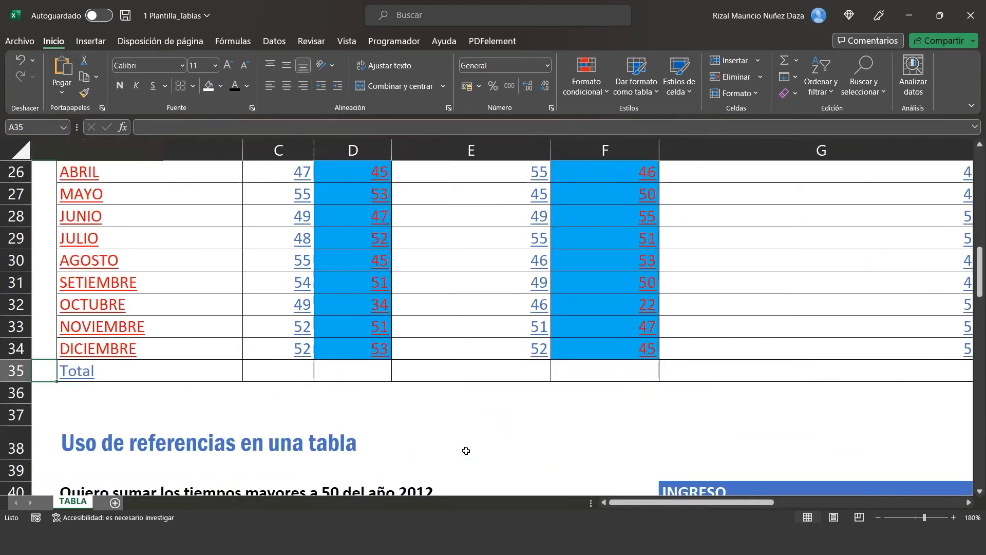
pyautogui.press('Right')
pyautogui.press('Right')
pyautogui.press('Left')
pyautogui.press('Right')
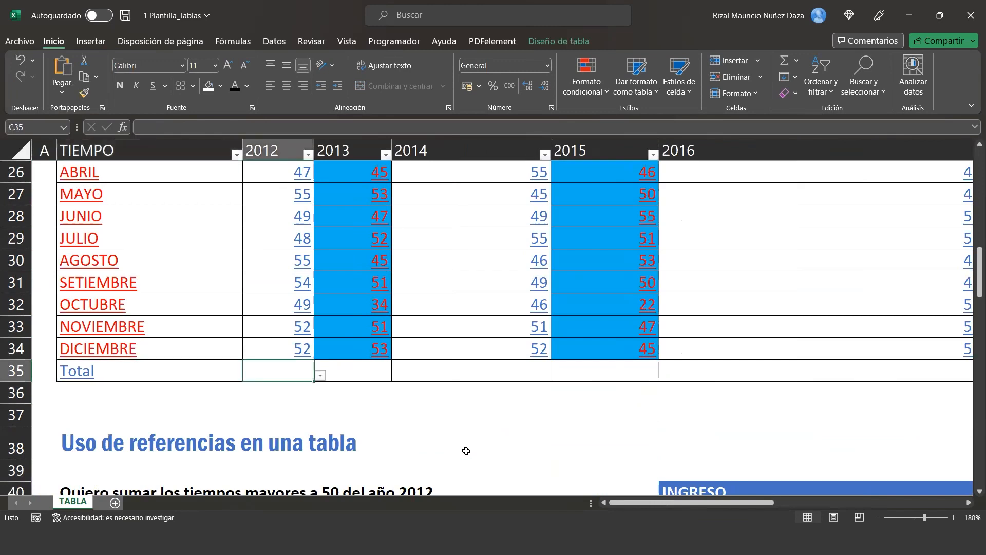
pyautogui.click(321, 377)
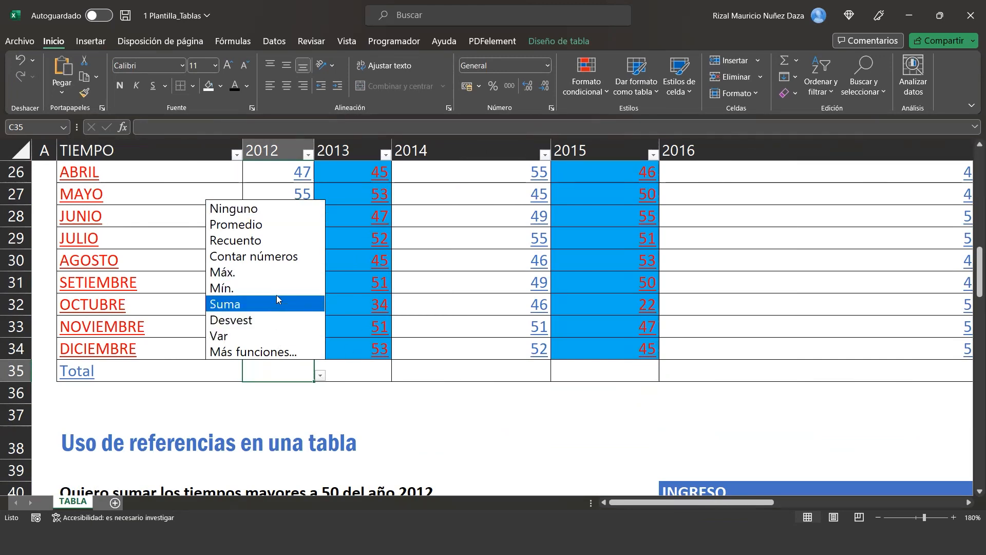
pyautogui.click(262, 302)
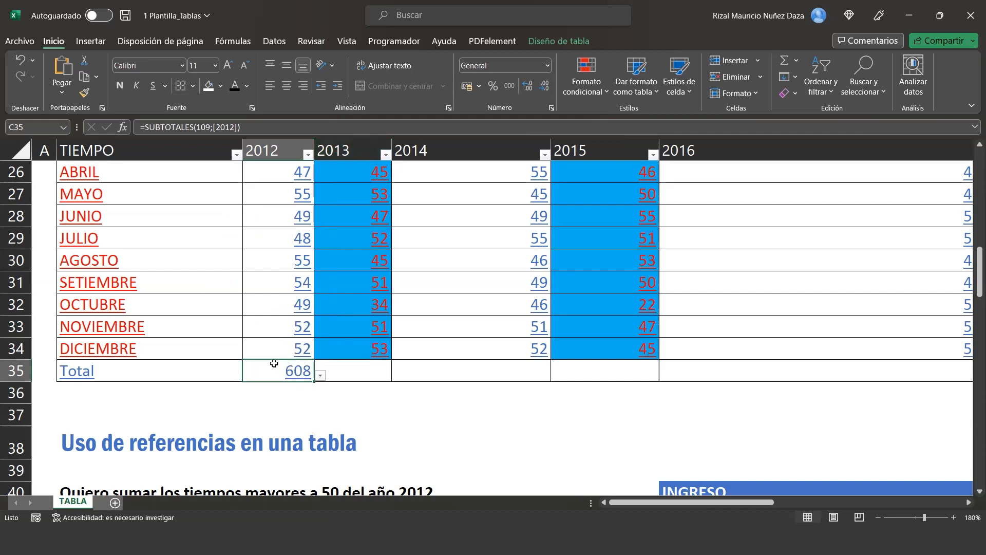
pyautogui.click(360, 400)
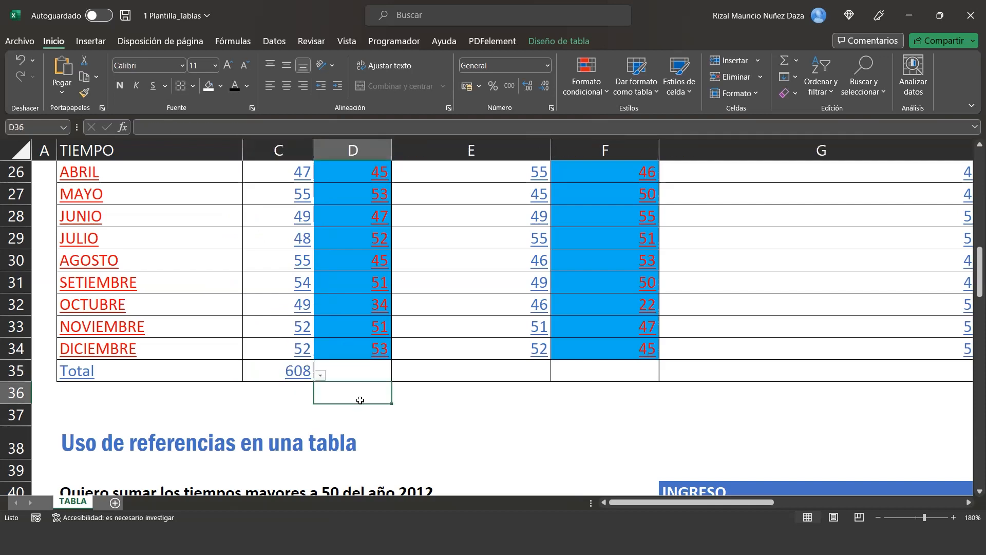
pyautogui.click(294, 393)
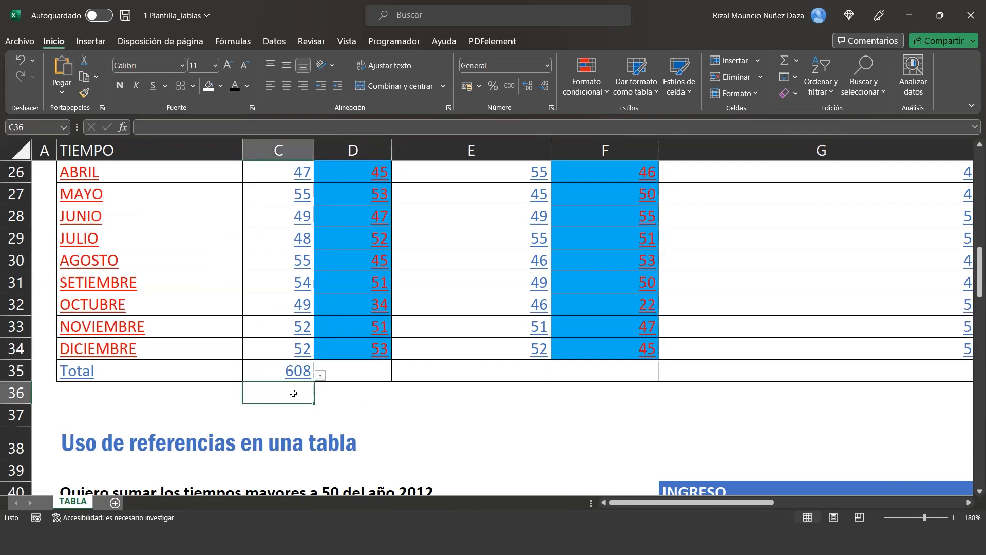
# Step: In the total row, set the 2013 column to Contar números and the 2014 column to Suma
pyautogui.click(354, 374)
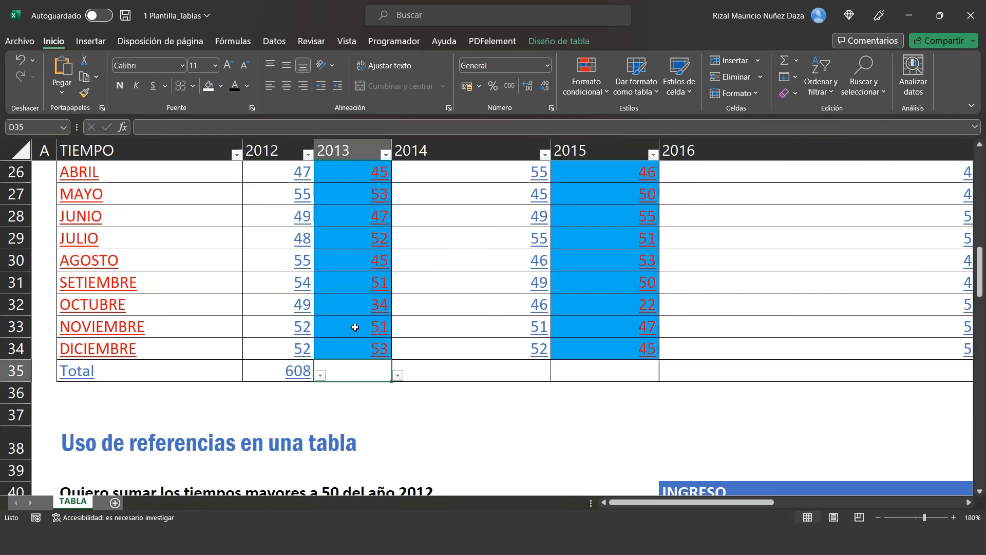
pyautogui.click(398, 375)
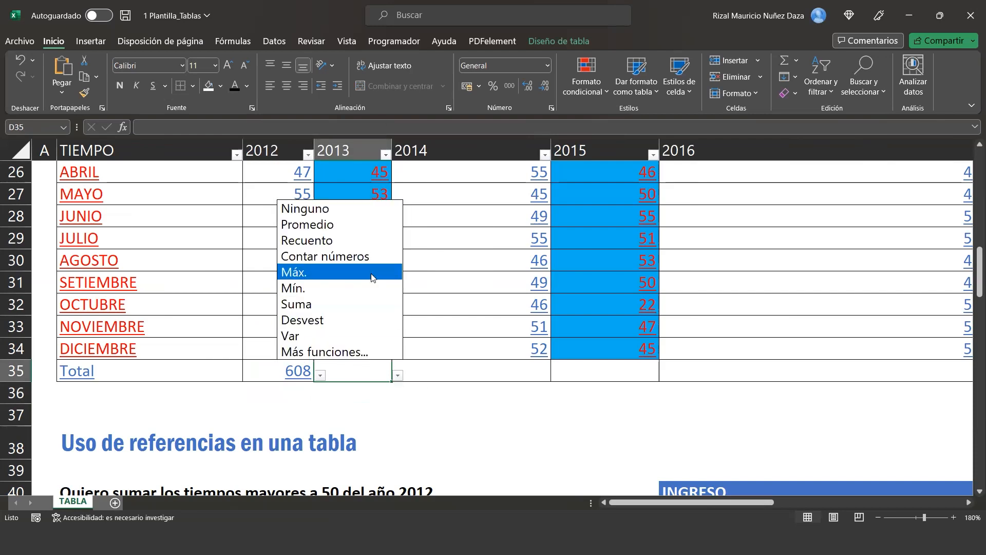
pyautogui.click(371, 256)
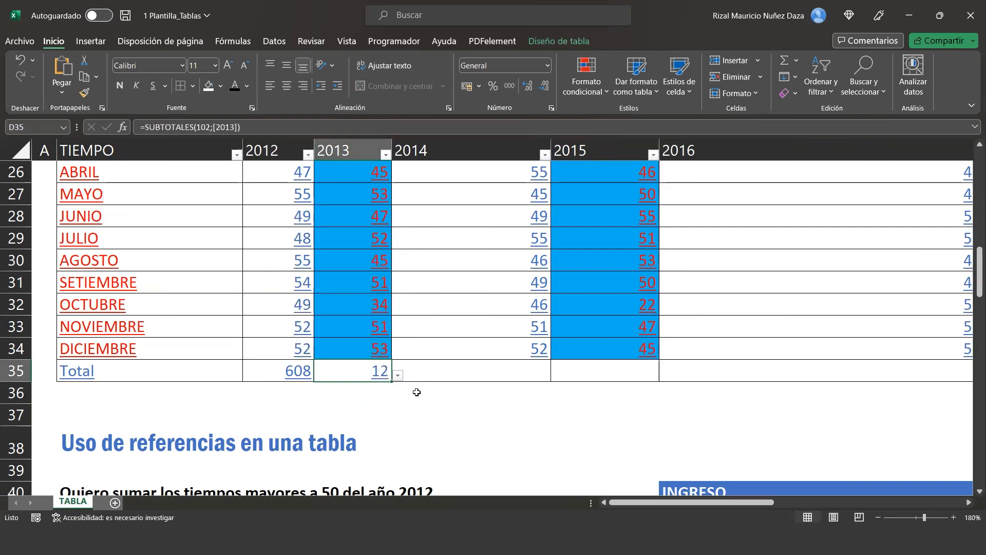
pyautogui.click(470, 370)
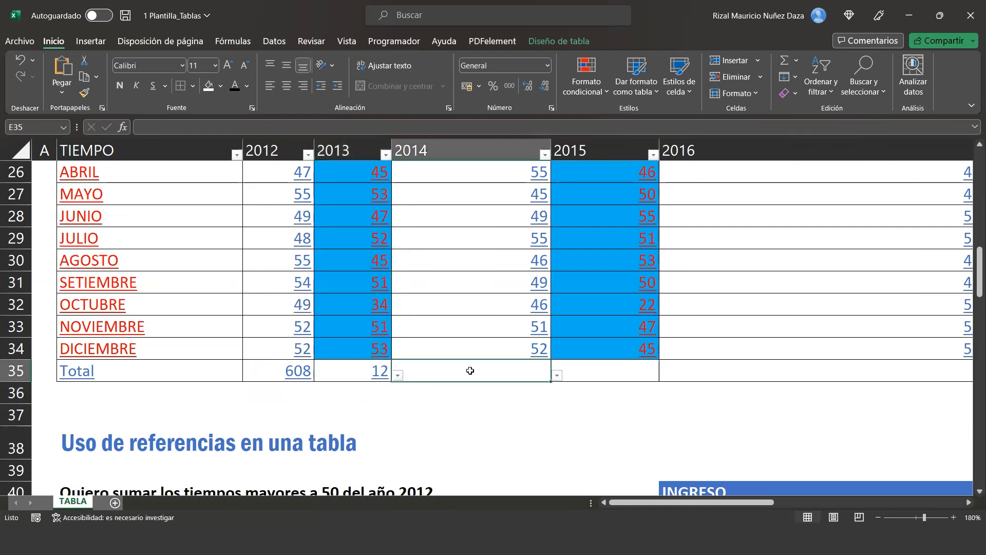
pyautogui.click(556, 376)
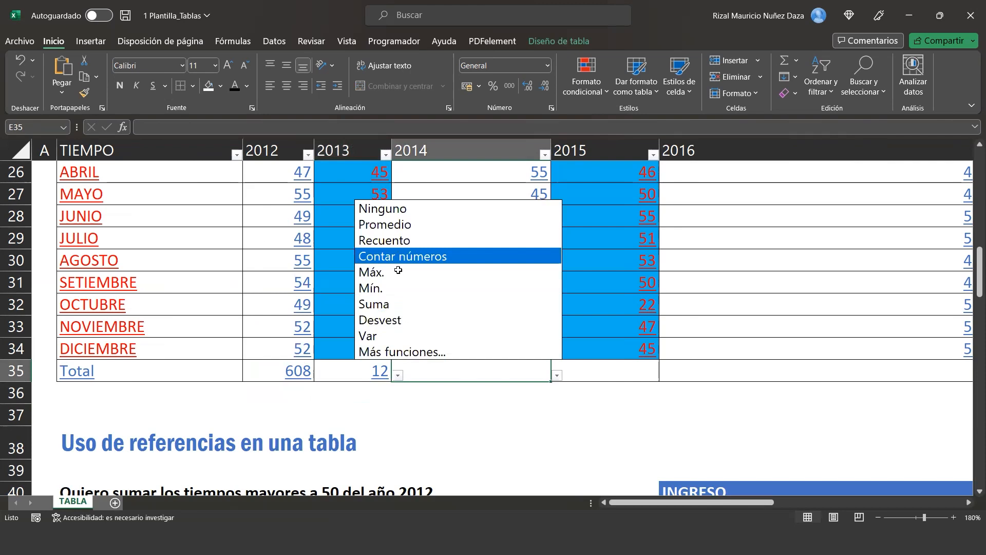
pyautogui.click(390, 304)
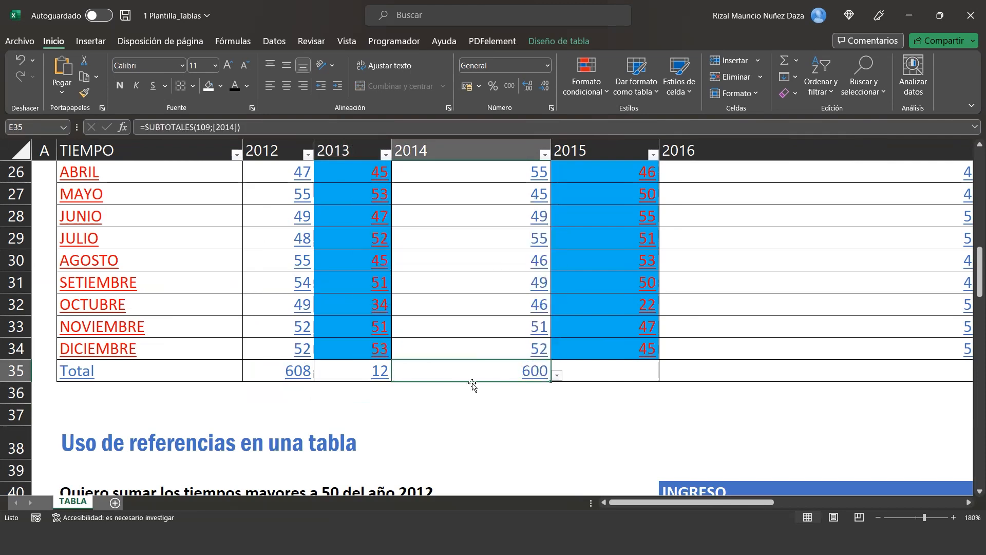
# Step: Review the filled and empty total row cells from the 2012 to the 2018 column
pyautogui.press('Right')
pyautogui.press('Right')
pyautogui.press('Right')
pyautogui.press('Right')
pyautogui.press('Left')
pyautogui.press('Left')
pyautogui.press('Left')
pyautogui.press('Left')
pyautogui.press('Left')
pyautogui.press('Left')
pyautogui.press('Left')
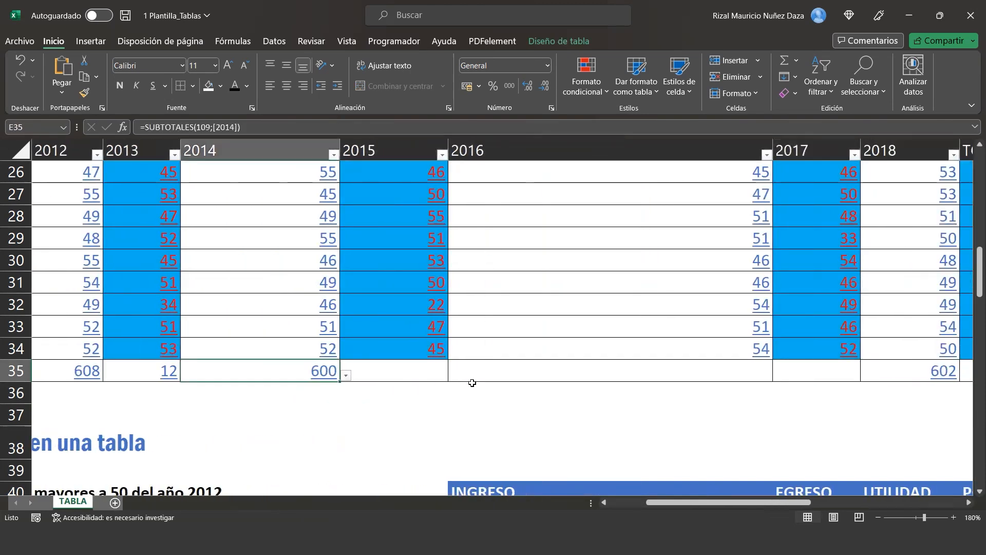
pyautogui.press('Down')
pyautogui.press('Down')
pyautogui.press('Down')
pyautogui.press('Down')
pyautogui.press('Up')
pyautogui.press('Up')
pyautogui.press('Up')
pyautogui.press('Up')
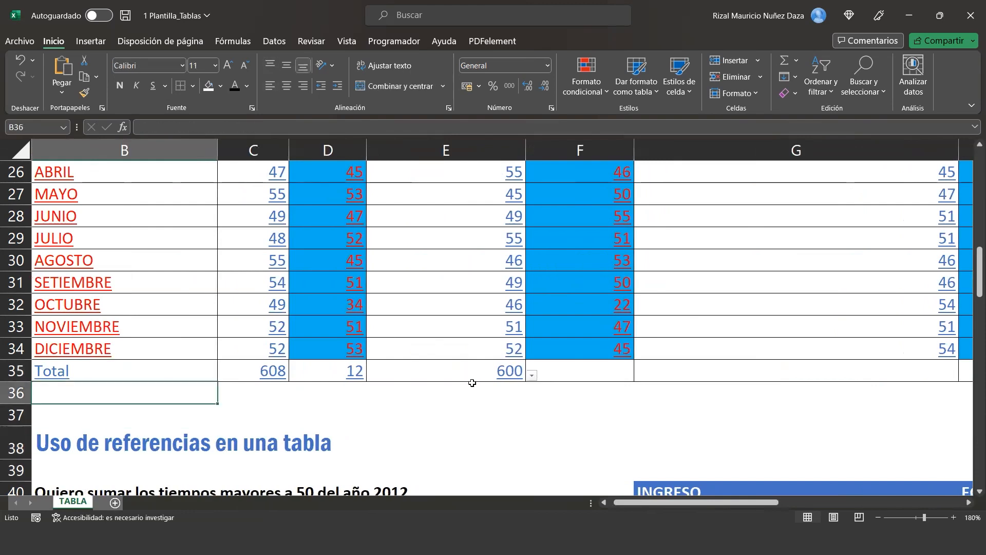
pyautogui.press('Right')
pyautogui.press('Right')
pyautogui.press('Right')
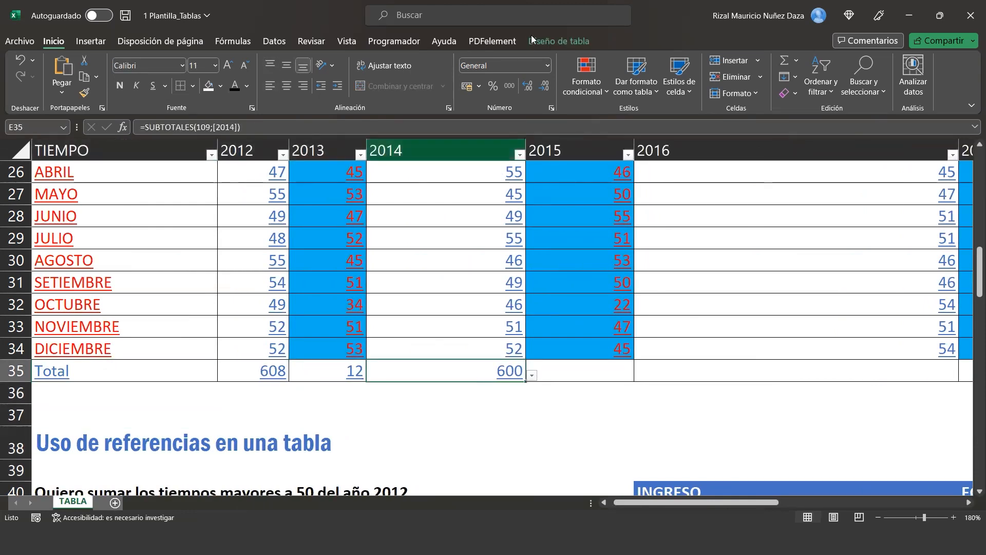
# Step: Toggle Tablaprueba's header row off and on again in the table style options
pyautogui.click(534, 42)
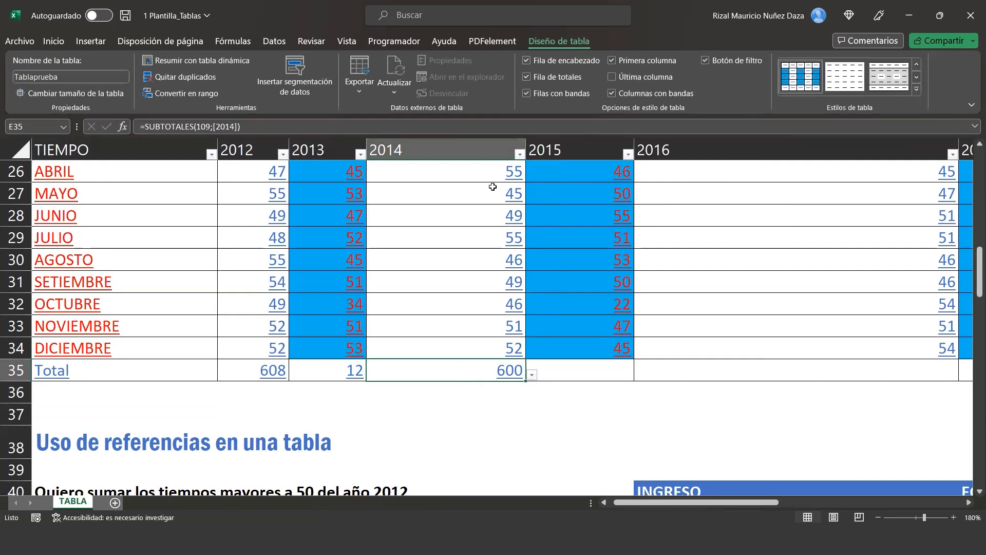
pyautogui.scroll(3, 492, 186)
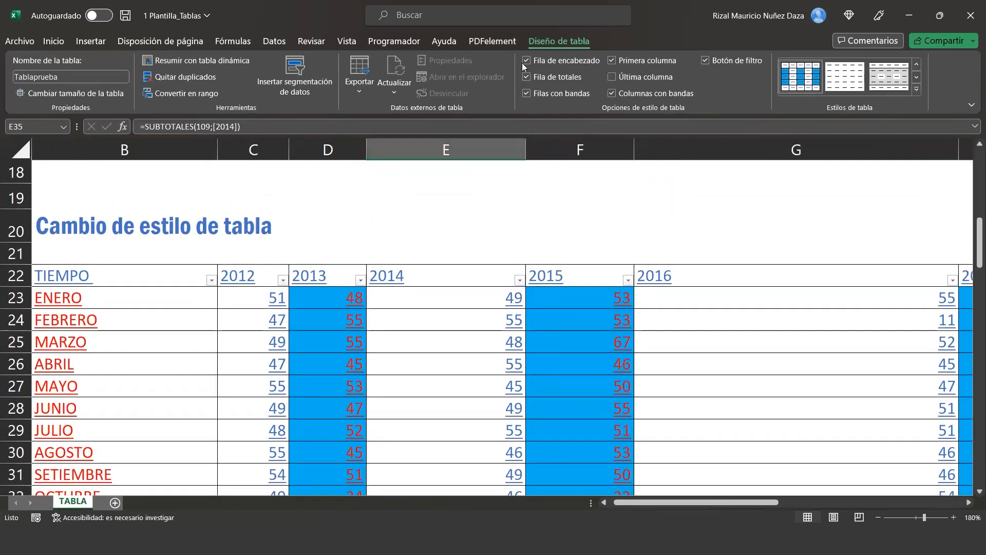
pyautogui.click(525, 61)
pyautogui.click(525, 60)
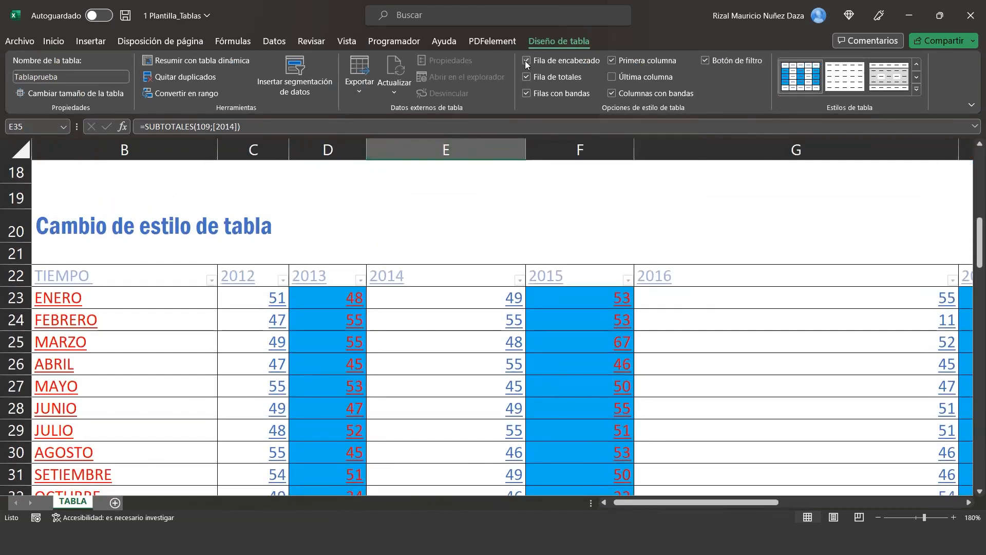
pyautogui.click(525, 61)
pyautogui.click(525, 61)
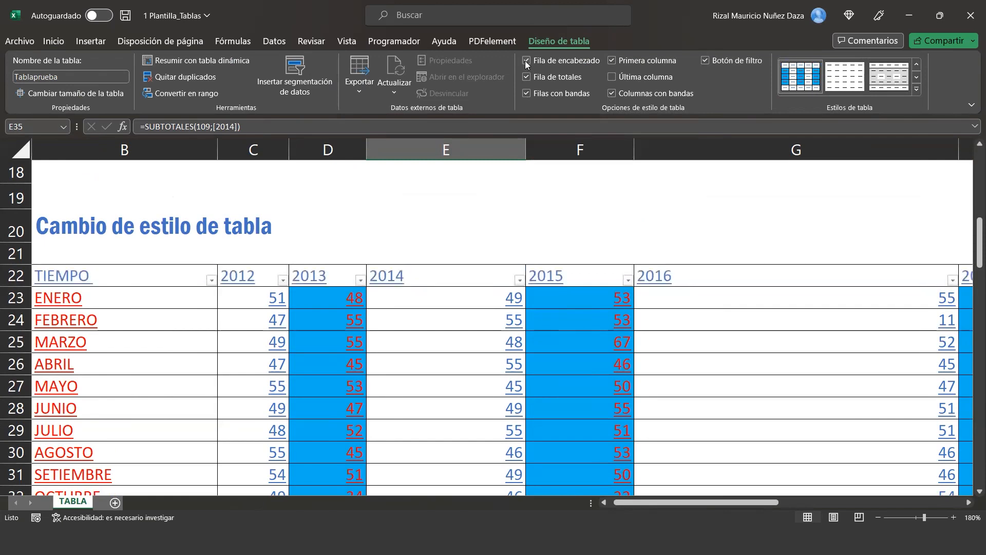
pyautogui.click(525, 61)
pyautogui.press('XF86AudioLowerVolume')
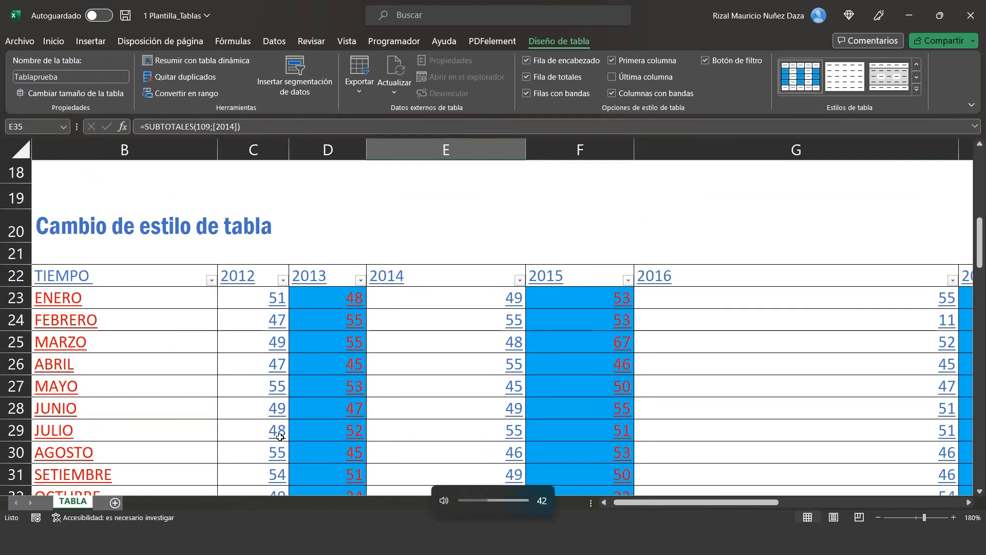
pyautogui.press('XF86AudioLowerVolume')
# Step: Inspect the total row's label and the formulas under the 2012, 2013 and 2014 columns
pyautogui.click(309, 392)
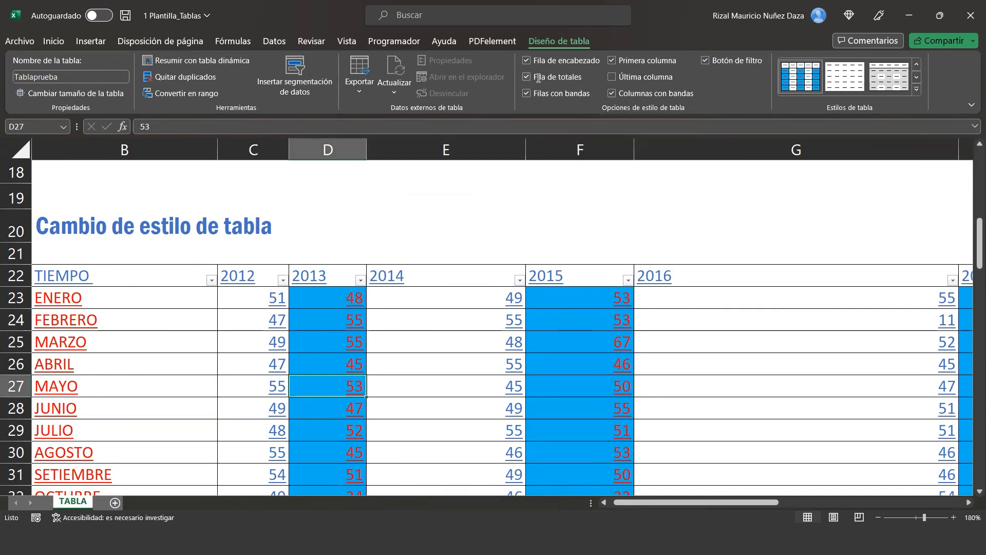
pyautogui.scroll(-3, 250, 337)
pyautogui.click(143, 329)
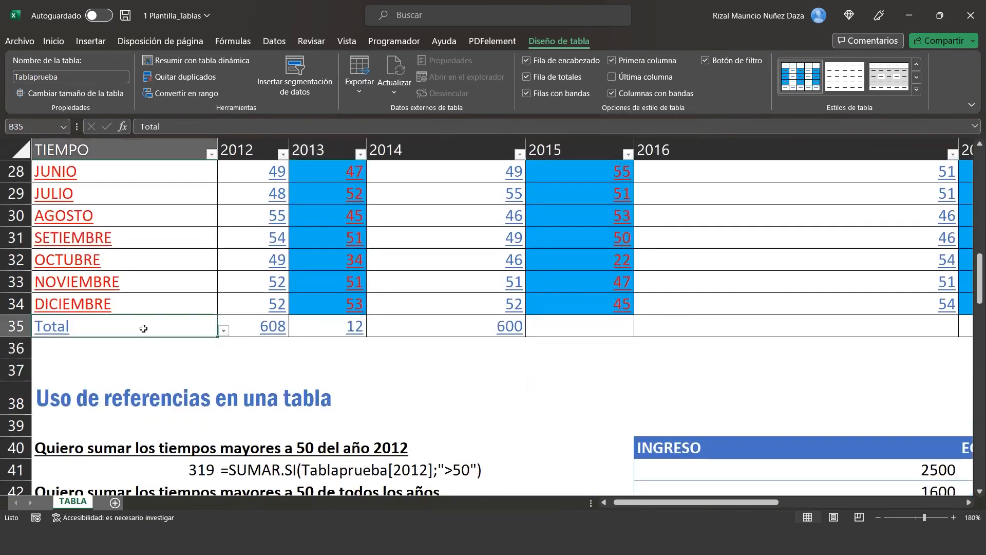
pyautogui.click(260, 325)
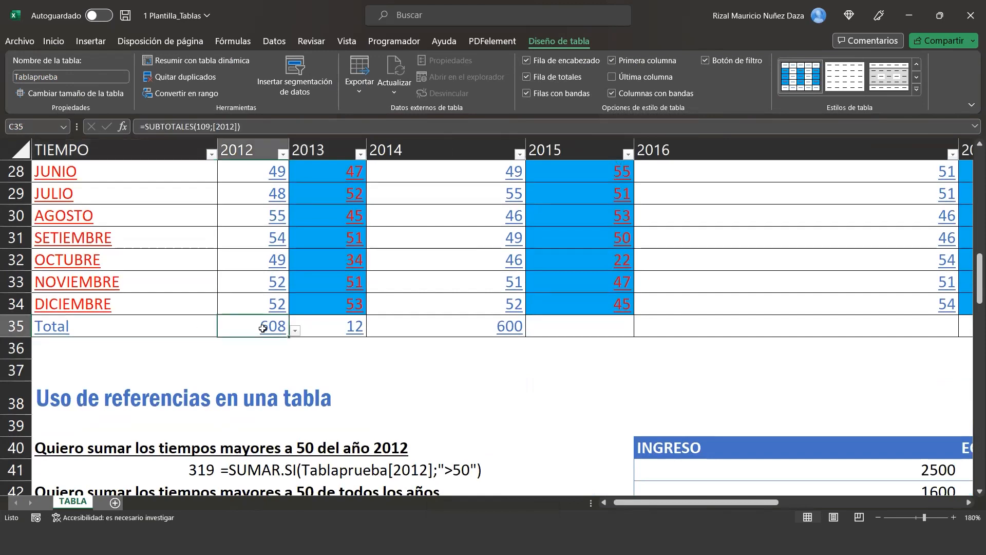
pyautogui.click(308, 324)
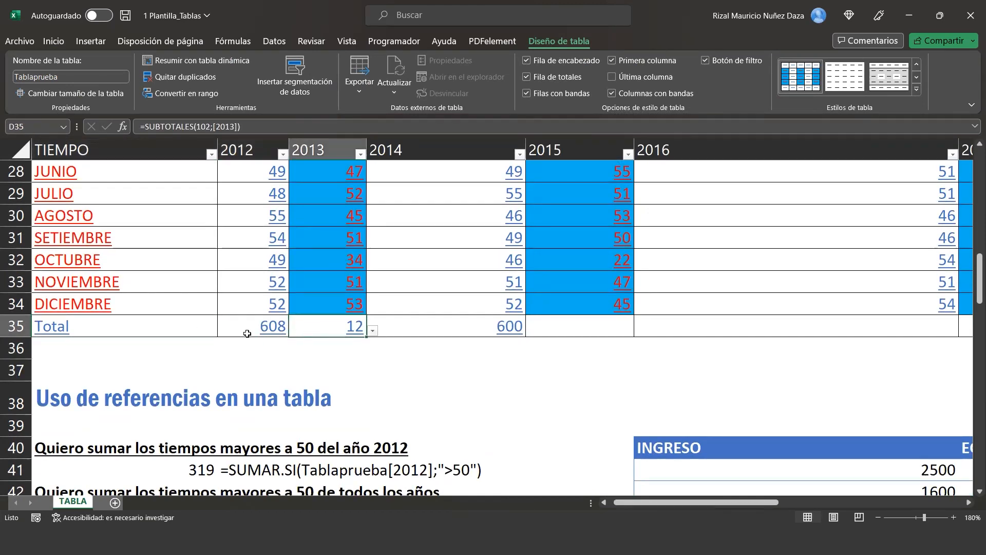
pyautogui.click(248, 333)
pyautogui.click(315, 329)
pyautogui.click(401, 320)
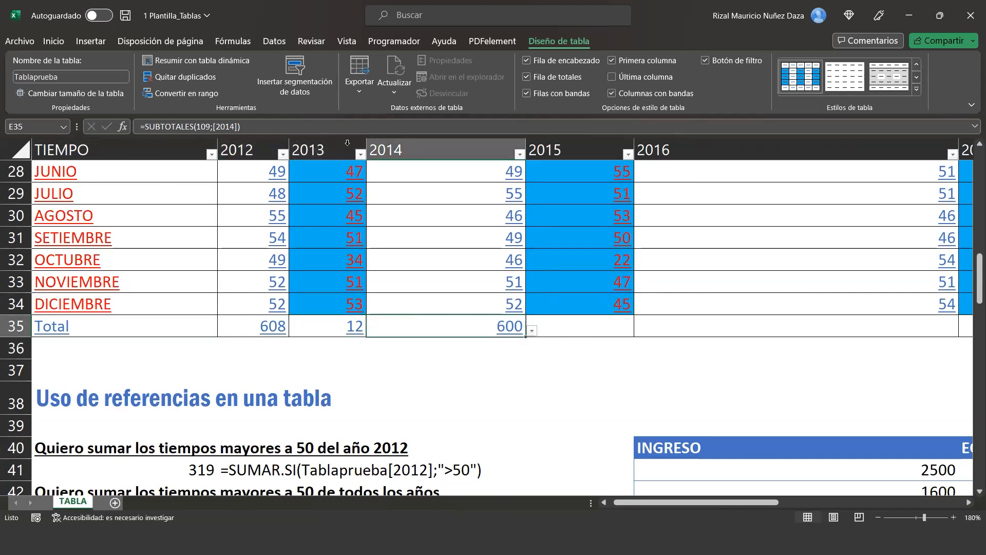
# Step: Change the 2012 column's total in C35 to the Promedio function
pyautogui.click(241, 329)
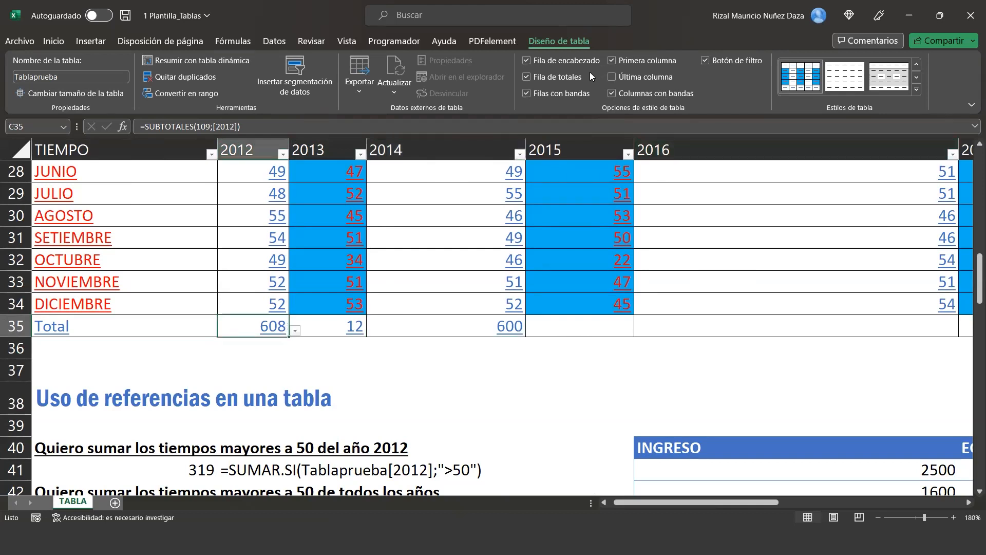
pyautogui.click(297, 331)
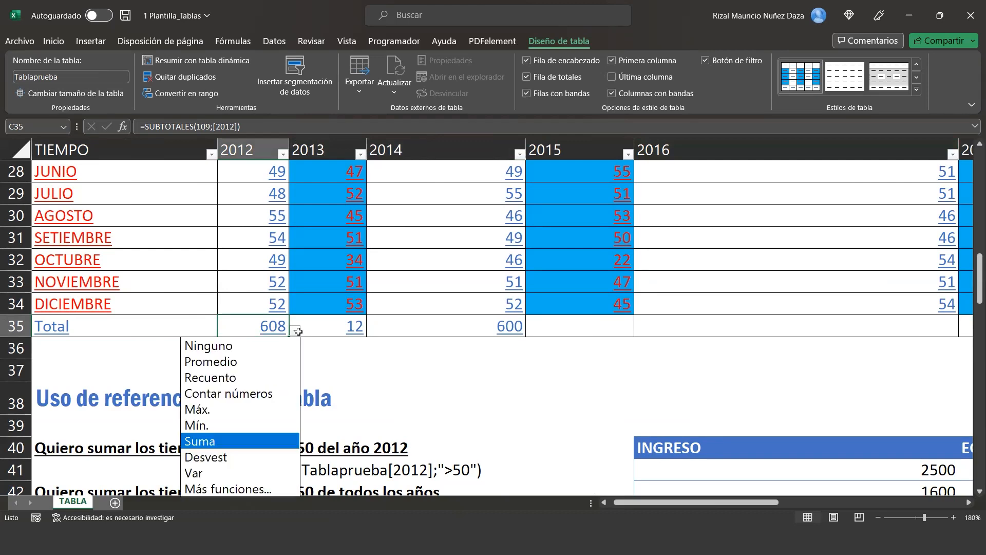
pyautogui.click(227, 441)
pyautogui.click(298, 332)
pyautogui.click(286, 362)
pyautogui.click(282, 352)
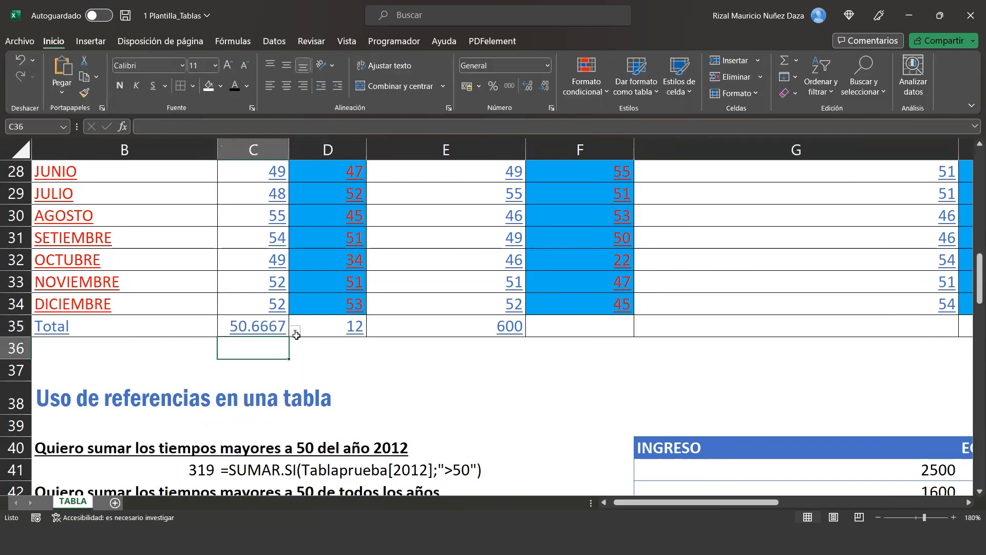
pyautogui.press('Right')
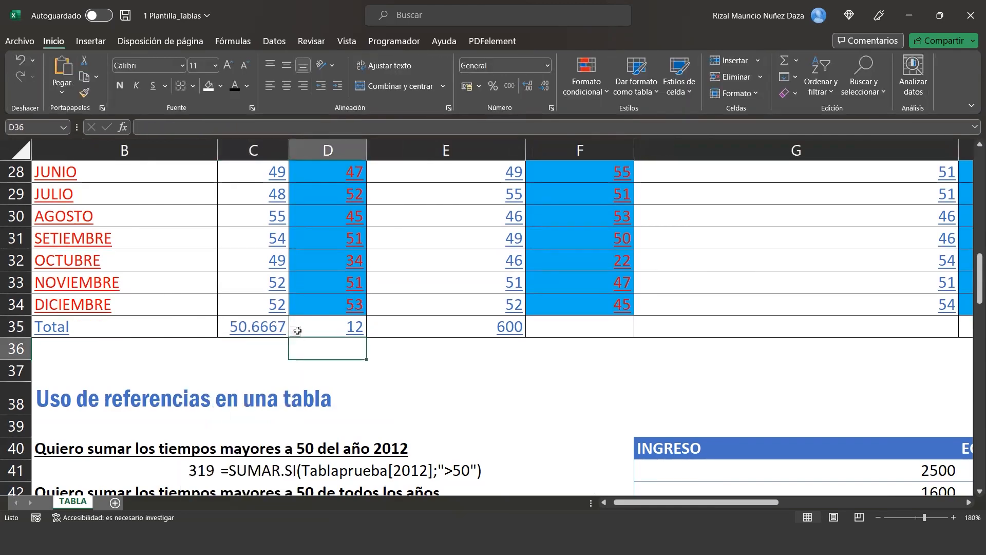
pyautogui.click(298, 331)
pyautogui.press('Left')
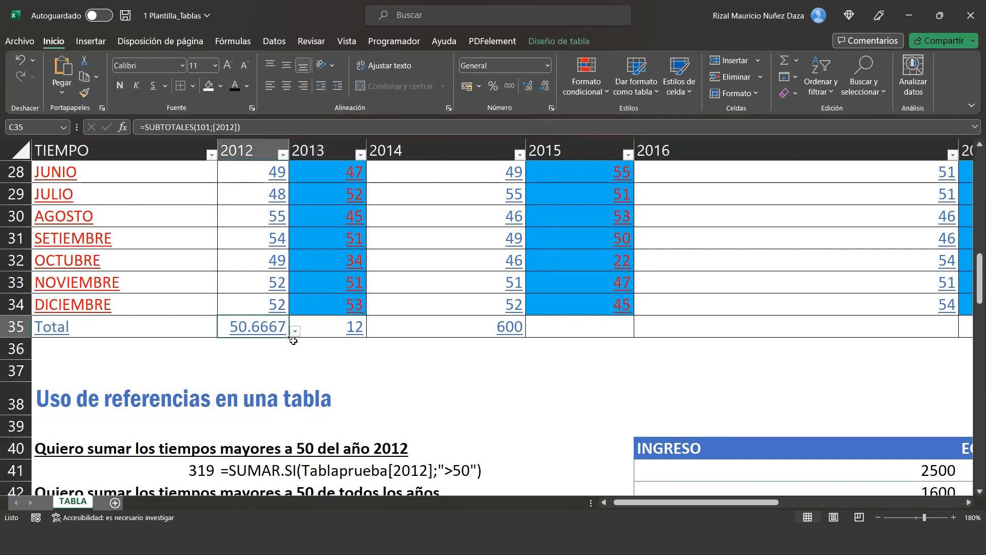
# Step: Set the 2012 column's total in C35 to Ninguno
pyautogui.click(296, 333)
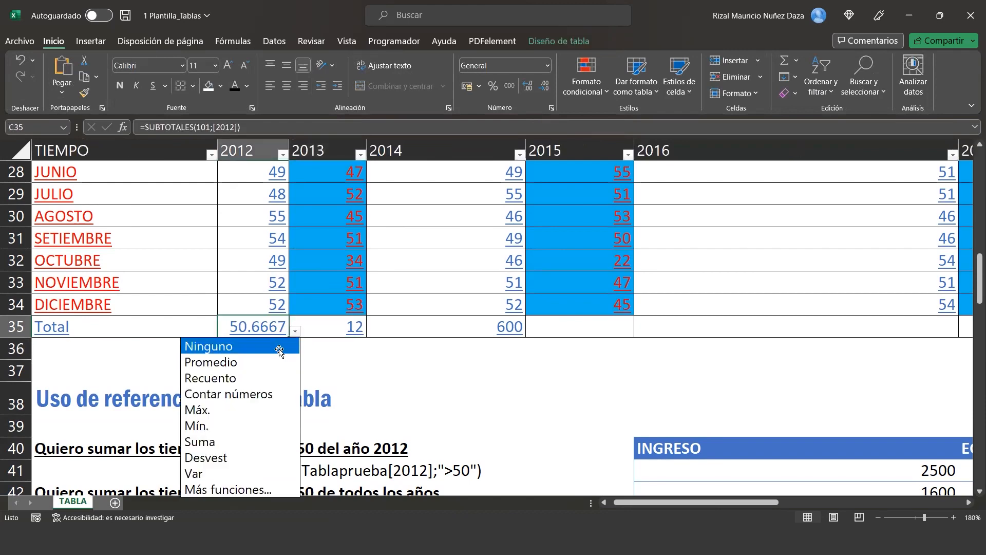
pyautogui.click(279, 348)
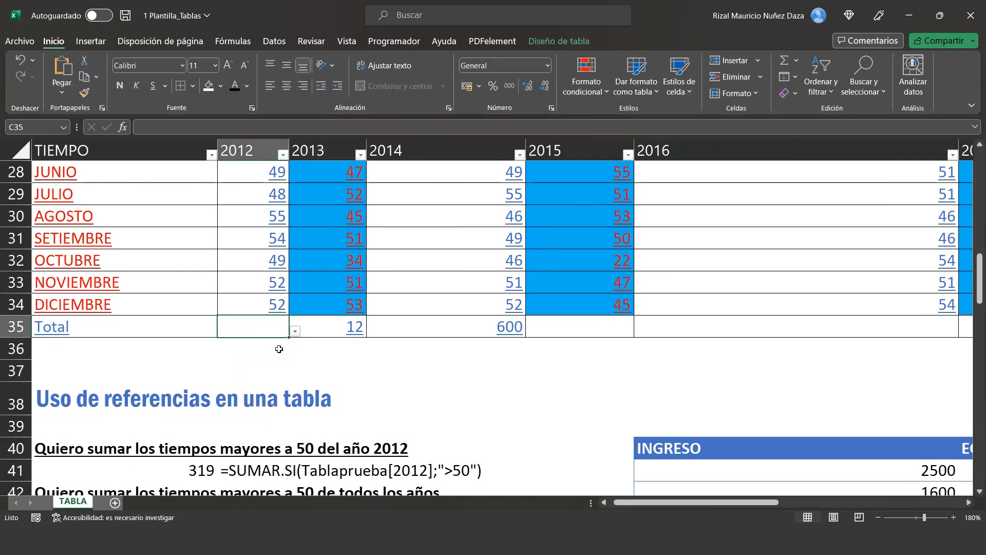
# Step: Turn Tablaprueba's header row off and back on in the table style options
pyautogui.click(581, 36)
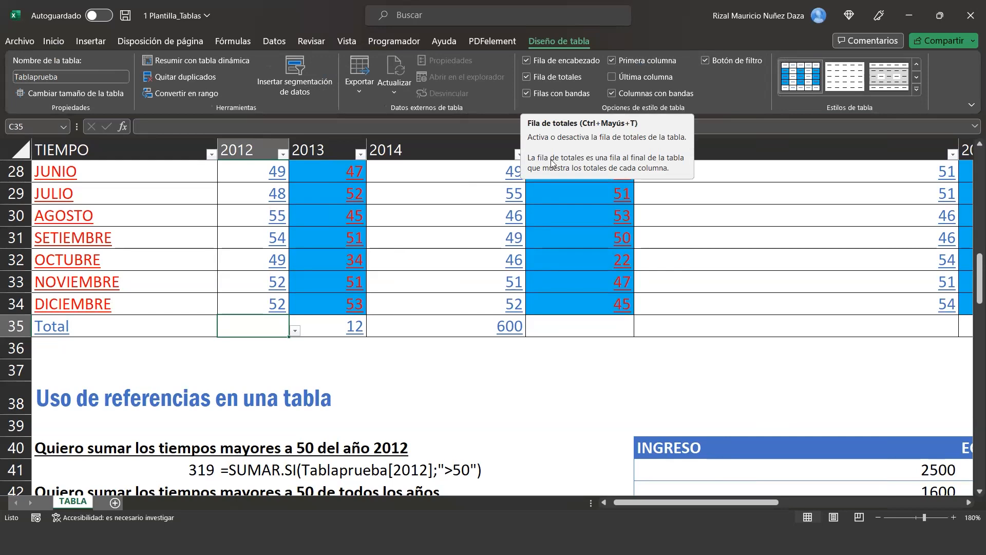
pyautogui.scroll(1, 485, 273)
pyautogui.scroll(1, 485, 273)
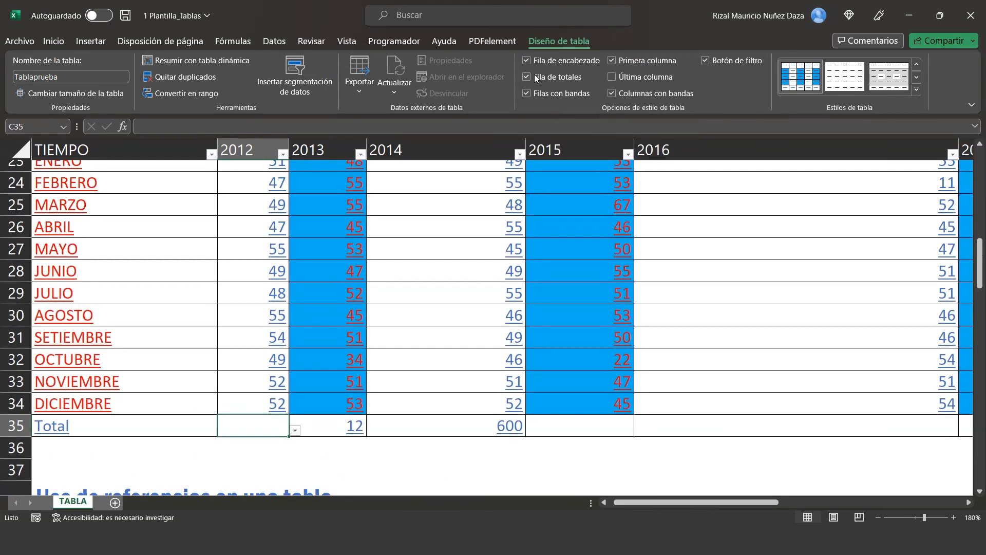
pyautogui.scroll(2, 512, 223)
pyautogui.scroll(1, 462, 303)
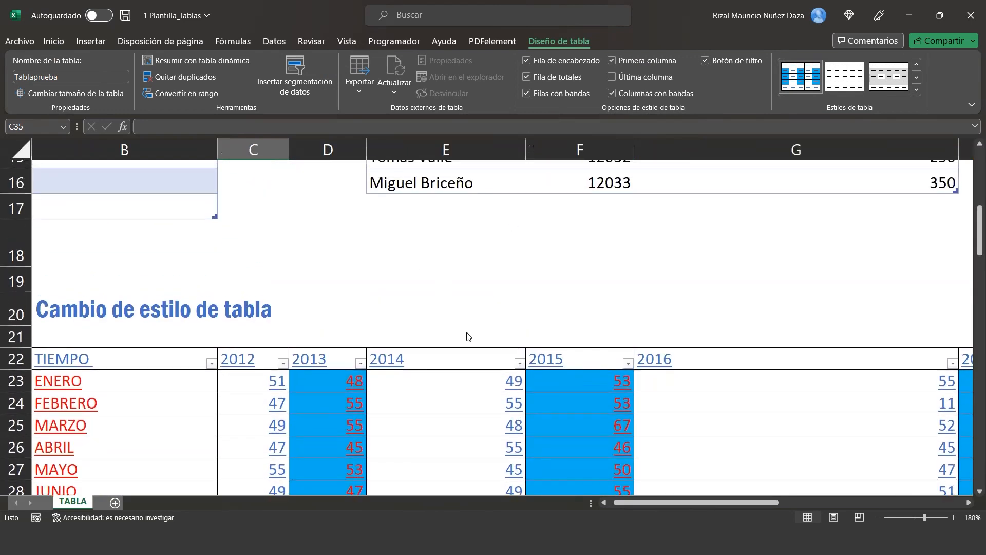
pyautogui.scroll(-2, 465, 347)
pyautogui.click(532, 66)
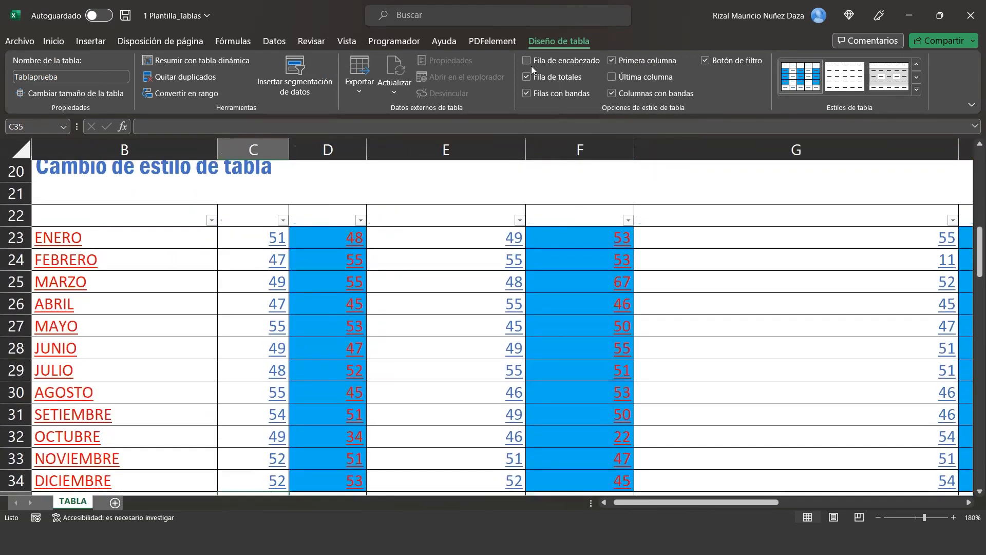
pyautogui.click(532, 65)
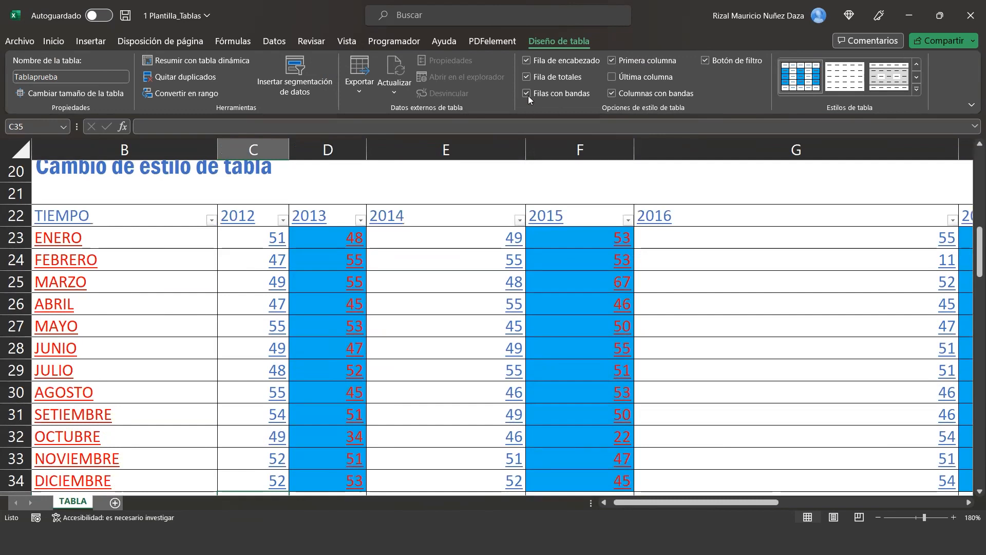
# Step: Turn Tablaprueba's banded rows off and back on under the current custom style
pyautogui.click(528, 94)
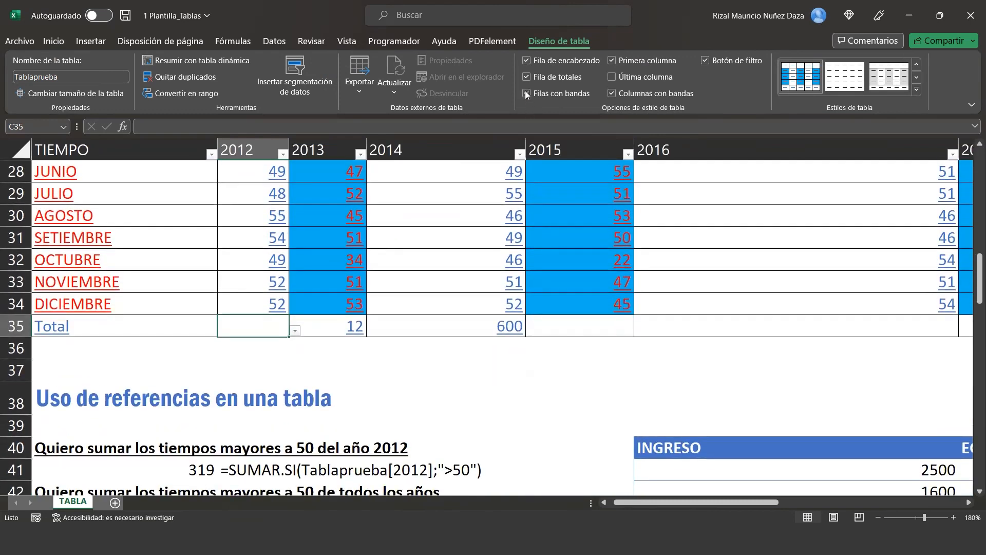
pyautogui.click(527, 93)
pyautogui.scroll(6, 469, 260)
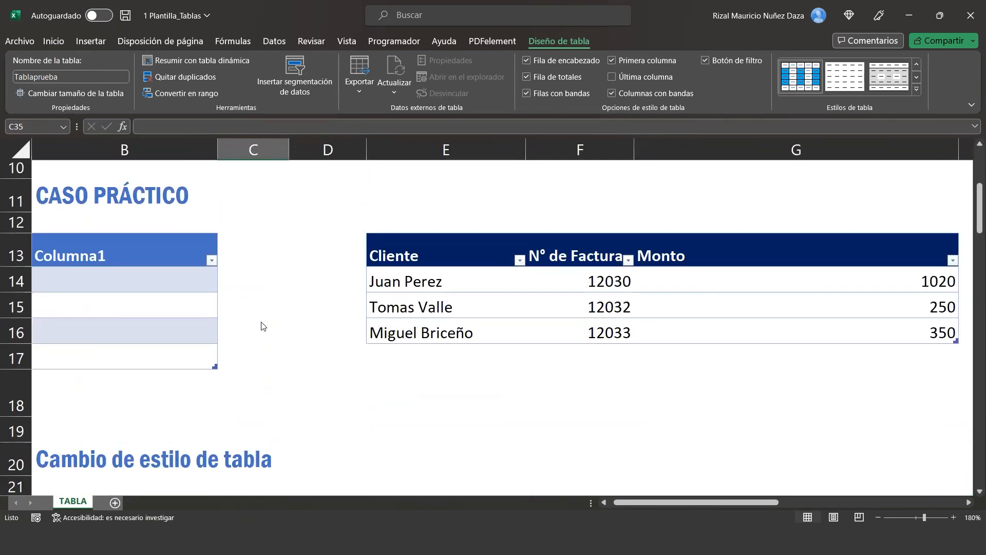
pyautogui.scroll(-3, 256, 349)
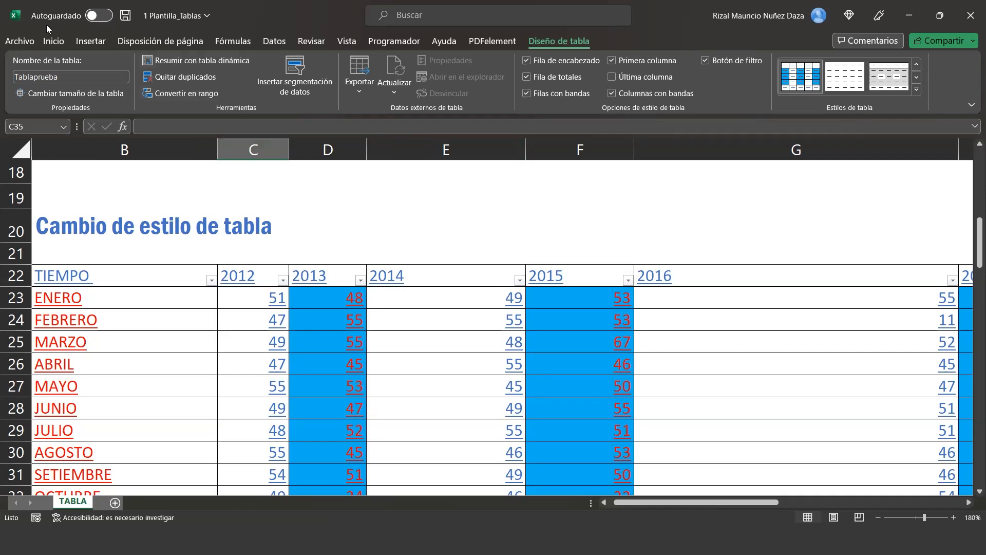
# Step: Apply the Azul claro, Estilo de tabla medio 23 format to Tablaprueba
pyautogui.click(49, 43)
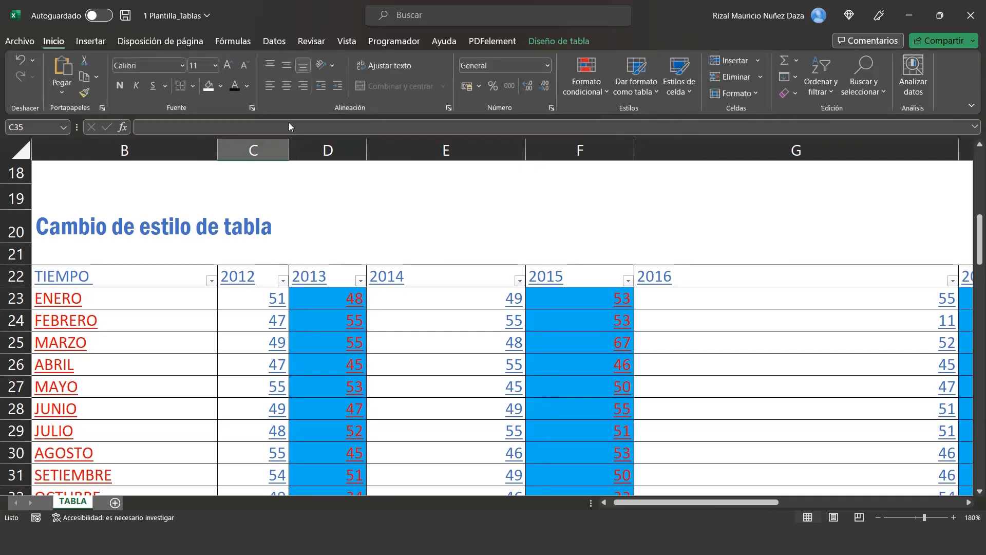
pyautogui.click(359, 326)
pyautogui.click(643, 84)
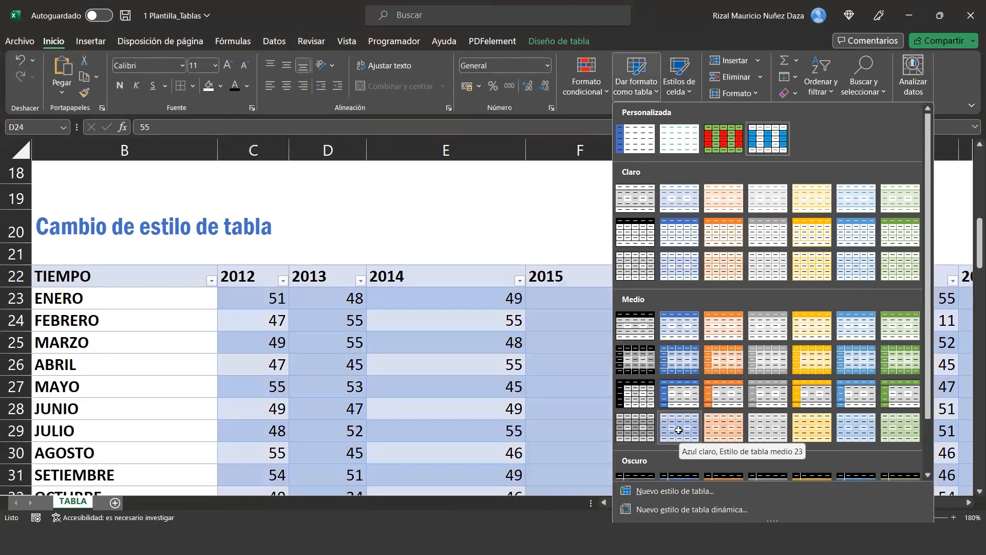
pyautogui.click(678, 430)
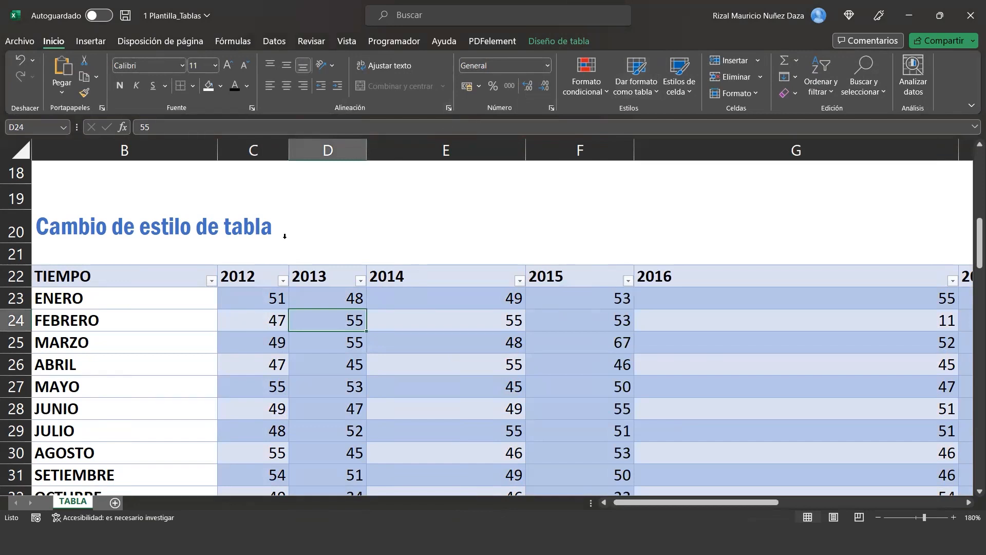
# Step: Toggle Tablaprueba's banded rows and banded columns off and on again under the light blue style
pyautogui.click(546, 42)
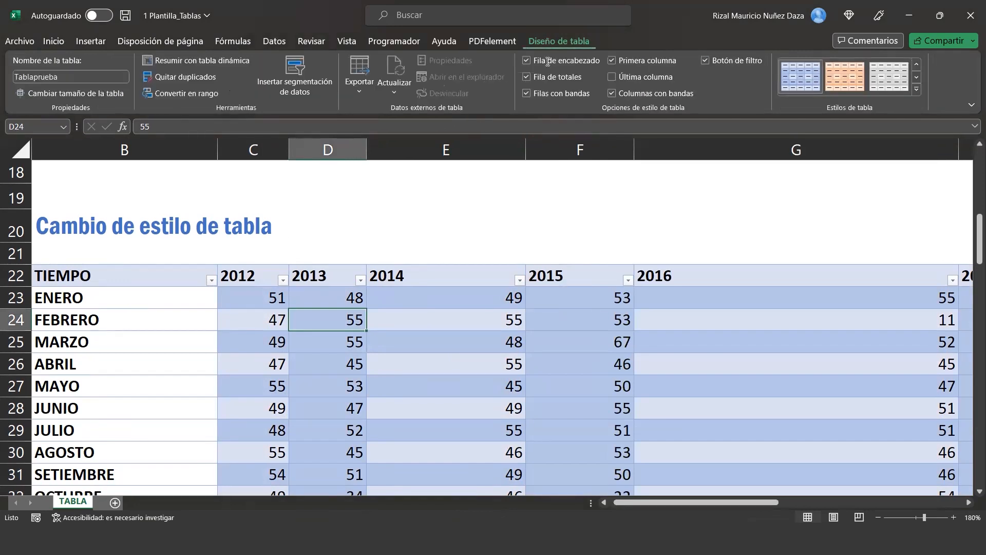
pyautogui.click(532, 91)
pyautogui.click(531, 91)
pyautogui.click(612, 93)
pyautogui.click(612, 94)
pyautogui.click(612, 94)
pyautogui.click(611, 93)
# Step: Toggle Tablaprueba's first column emphasis, leaving it on, and enable the last column emphasis for the TOTAL column
pyautogui.click(613, 61)
pyautogui.click(612, 61)
pyautogui.click(610, 61)
pyautogui.click(613, 76)
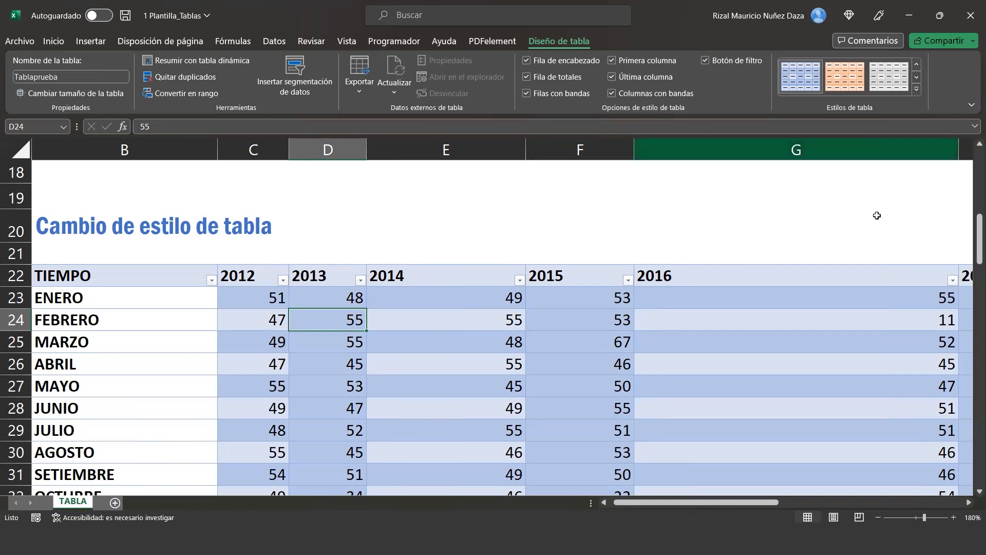
pyautogui.moveTo(722, 501); pyautogui.dragTo(757, 504)
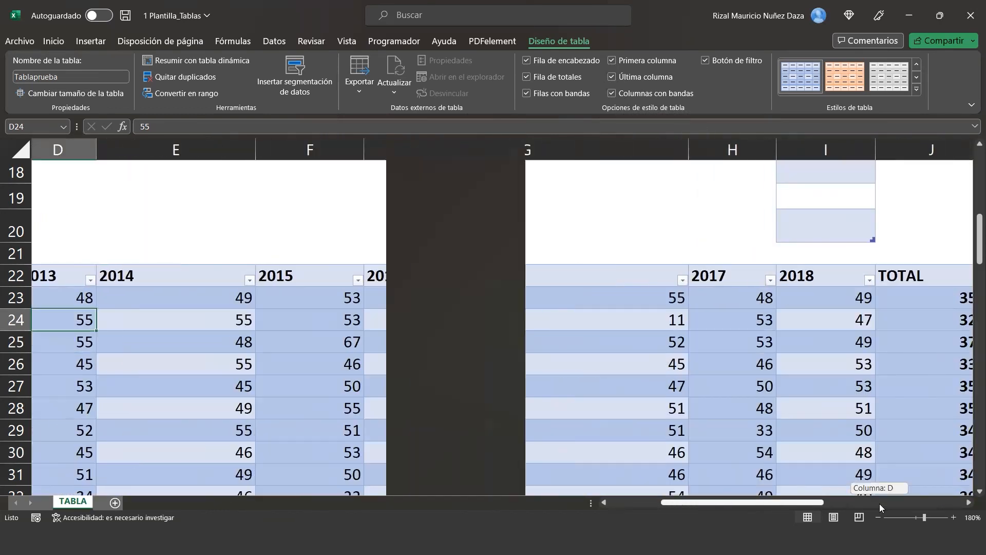
# Step: Toggle Tablaprueba's filter buttons off and on repeatedly, selecting header G22 and data cell G24 in between
pyautogui.click(707, 60)
pyautogui.click(707, 61)
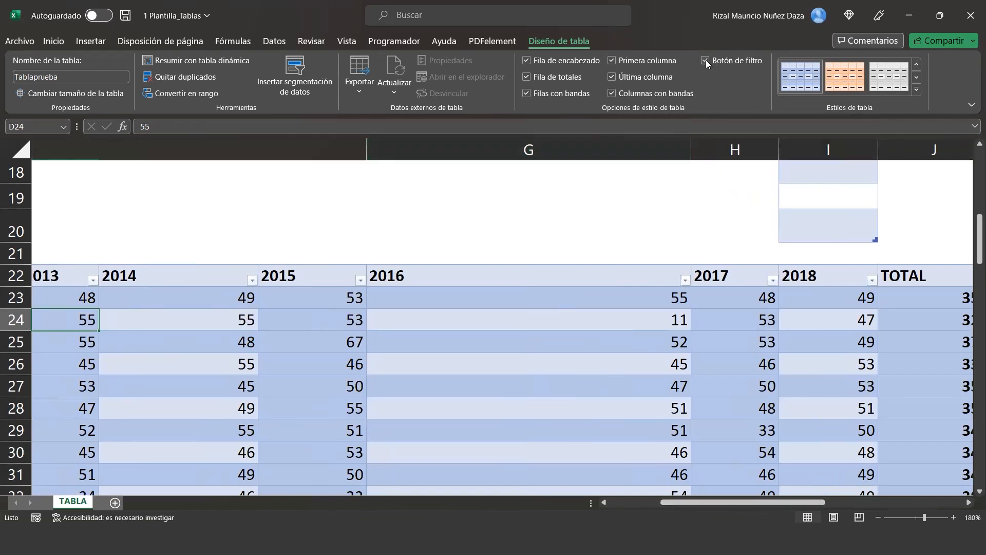
pyautogui.click(706, 61)
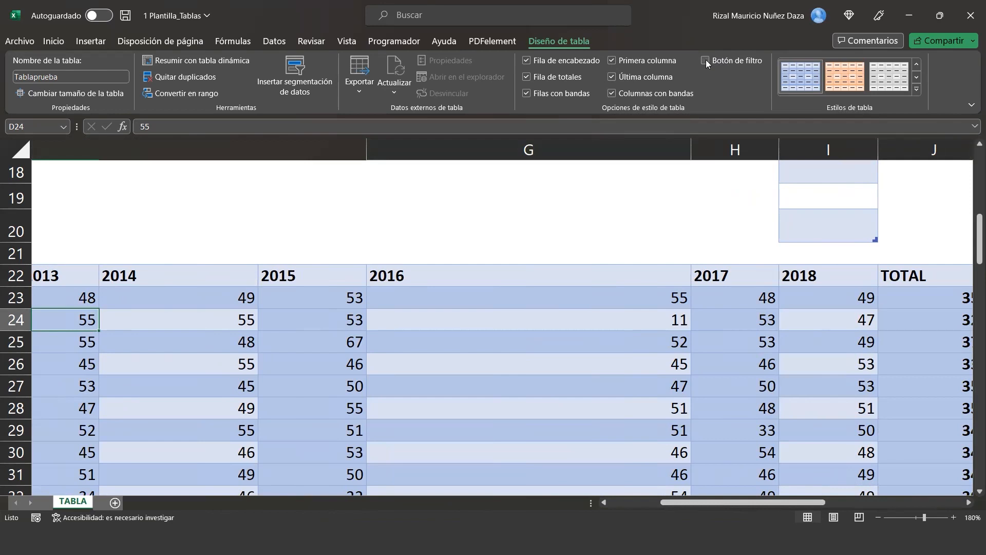
pyautogui.click(556, 275)
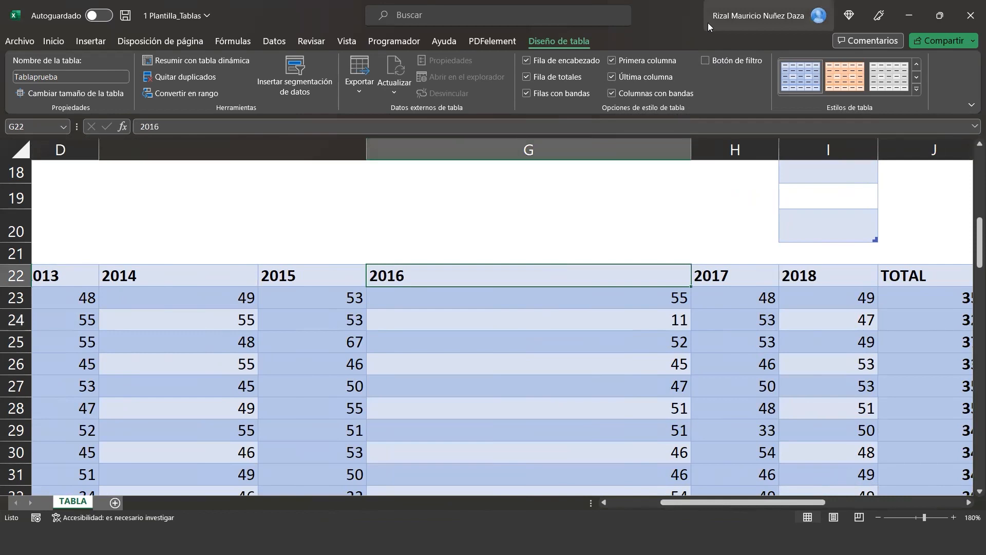
pyautogui.click(705, 60)
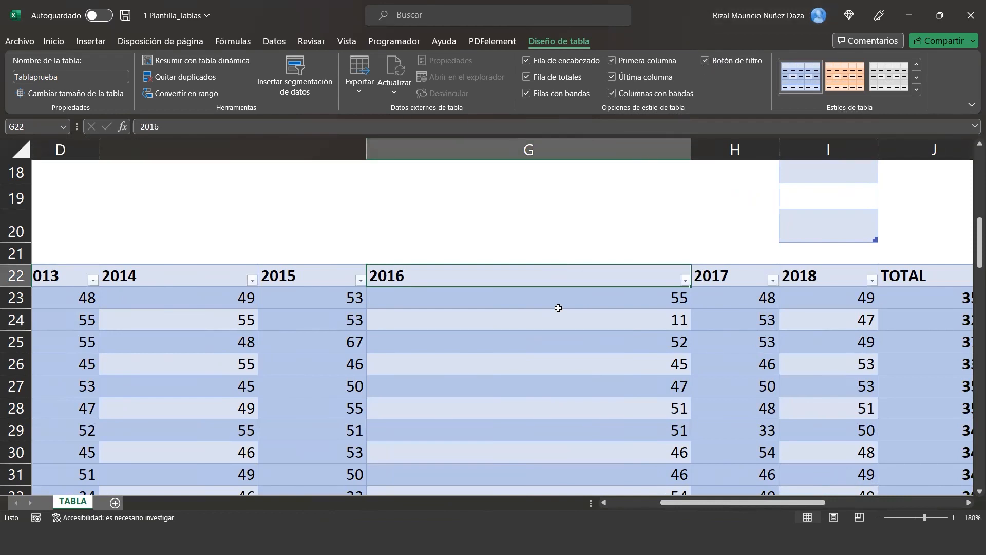
pyautogui.click(532, 311)
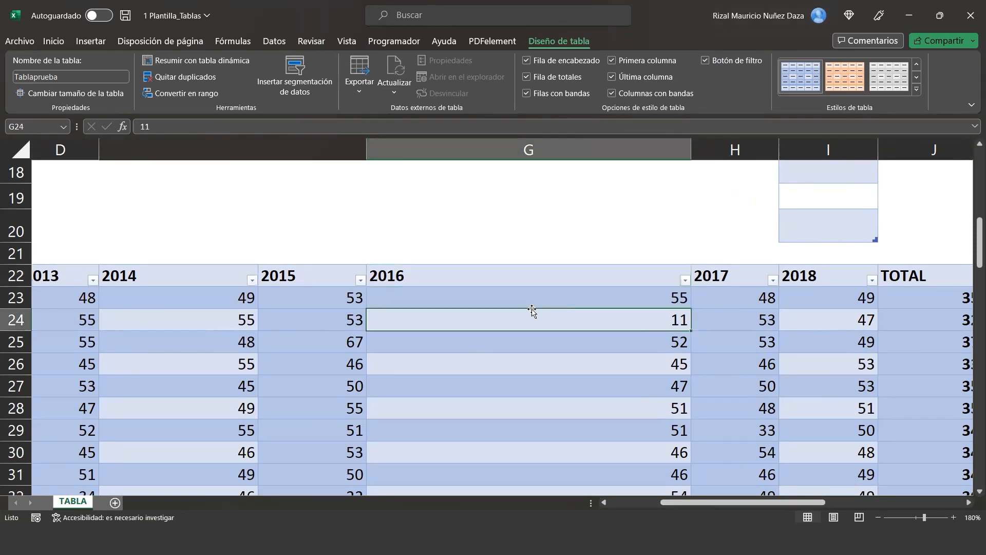
pyautogui.hotkey('ctrl', 'shift', 'l')
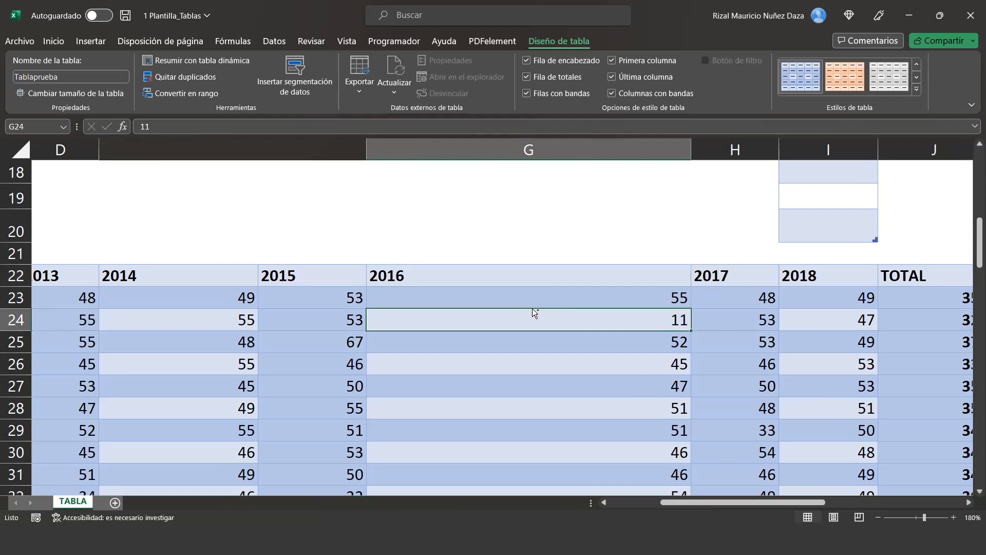
pyautogui.hotkey('ctrl', 'shift', 'l')
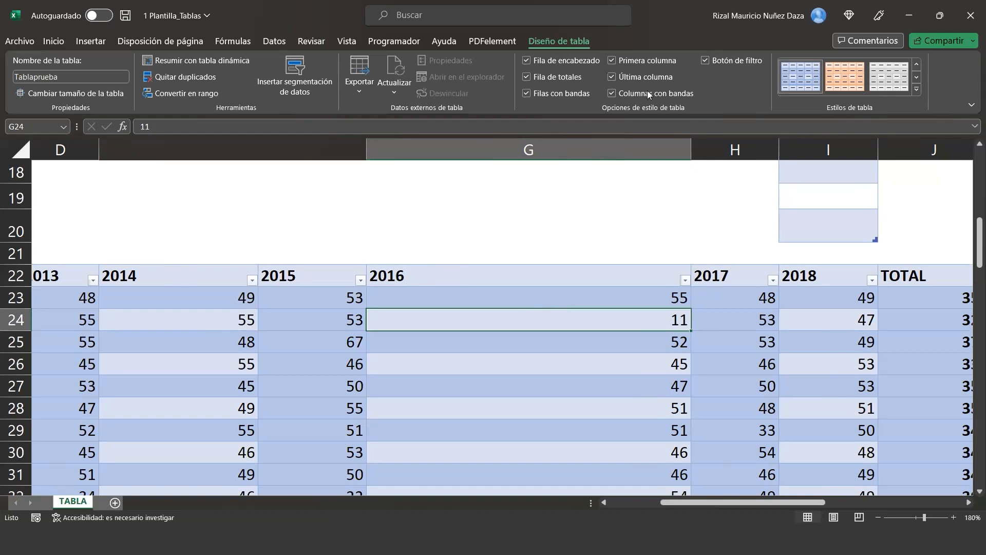
# Step: Look over the sheet's sections on table tools, table references and the CASO PRÁCTICO tables
pyautogui.scroll(-1, 484, 313)
pyautogui.scroll(-1, 484, 313)
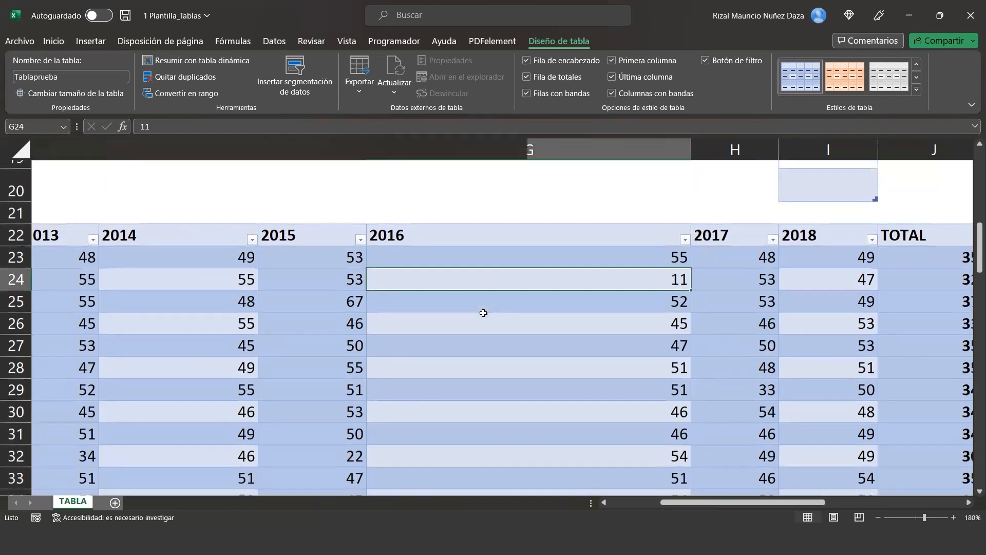
pyautogui.scroll(-13, 483, 313)
pyautogui.hscroll(-4, 483, 313)
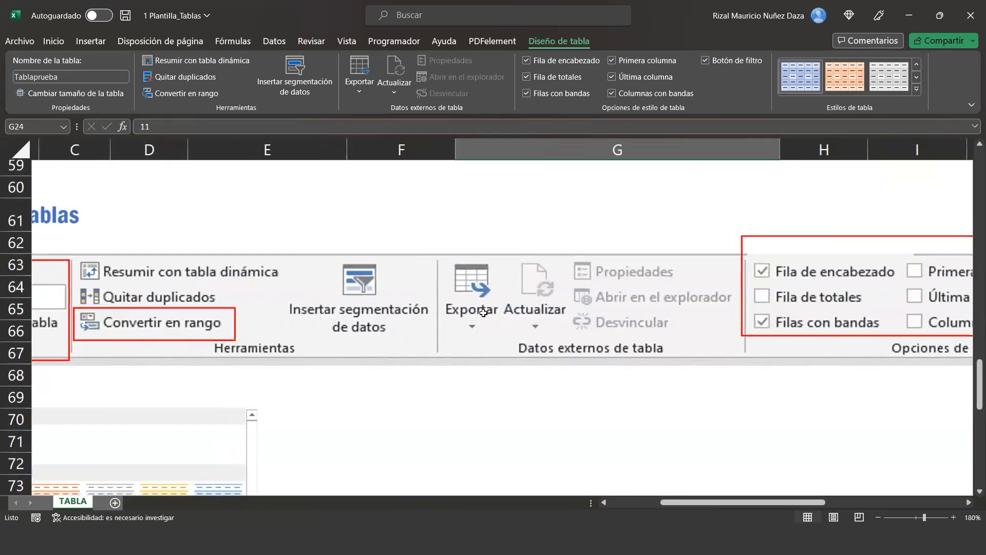
pyautogui.scroll(5, 484, 313)
pyautogui.scroll(10, 484, 313)
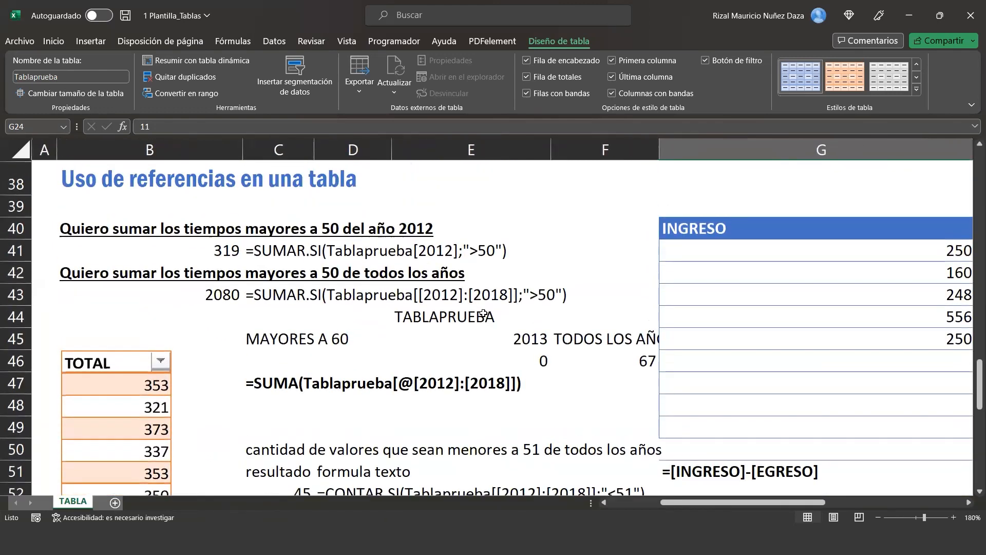
pyautogui.scroll(2, 483, 313)
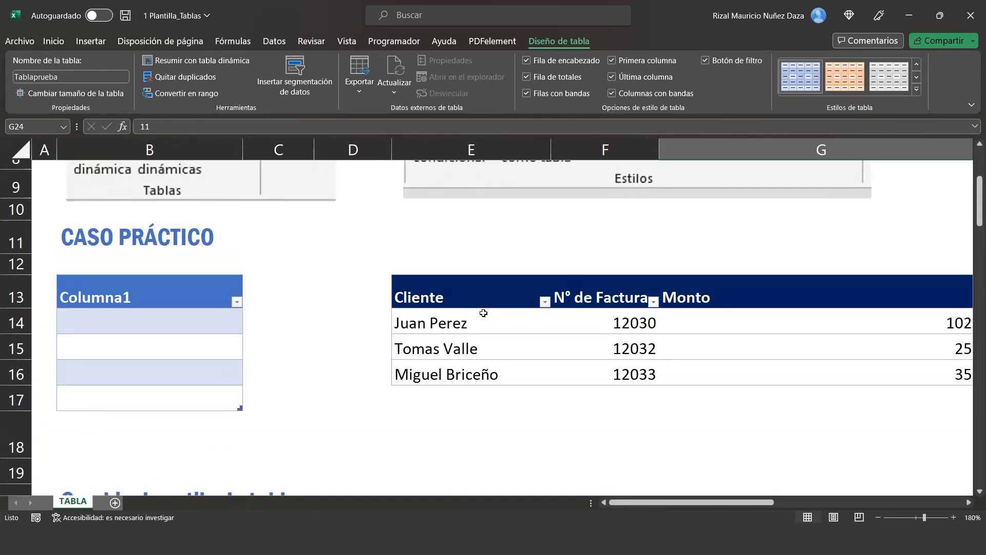